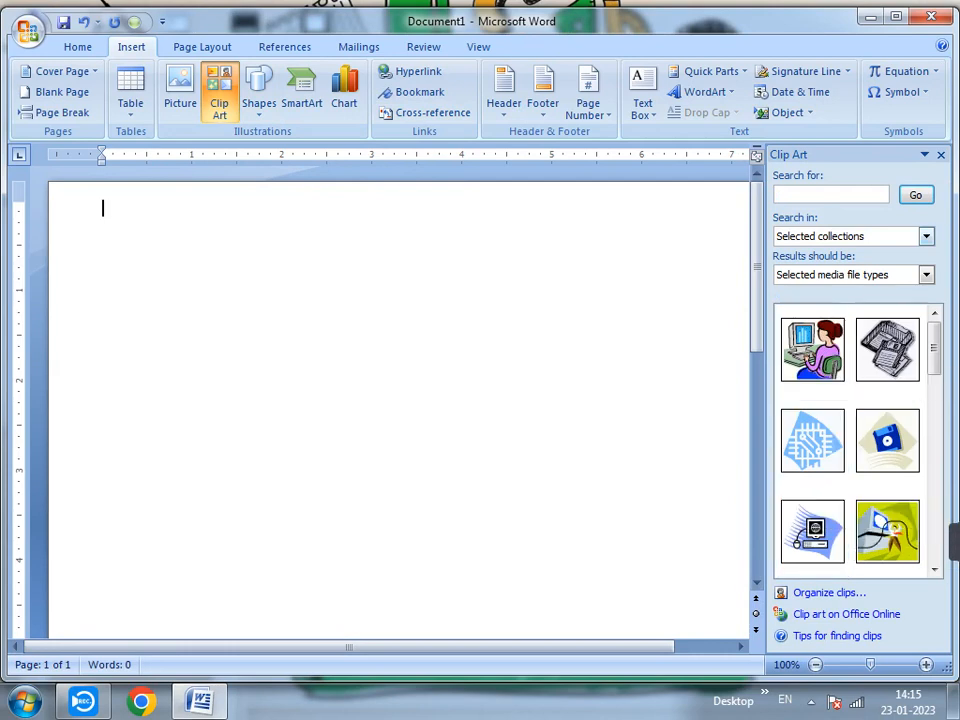
Step: Set the clip art search to cover Everywhere and return all media types
mouse_move(934, 348)
left_mouse_down()
mouse_move(934, 534)
mouse_move(934, 348)
left_mouse_up()
left_click(927, 237)
left_click(802, 255)
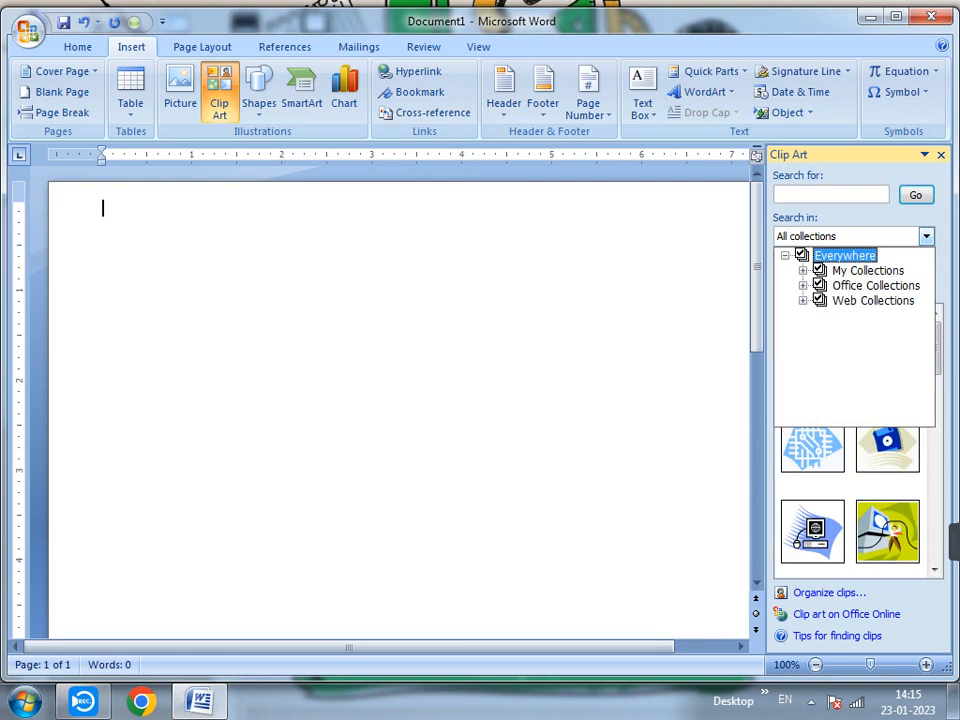
left_click(927, 237)
left_click(927, 275)
left_click(802, 294)
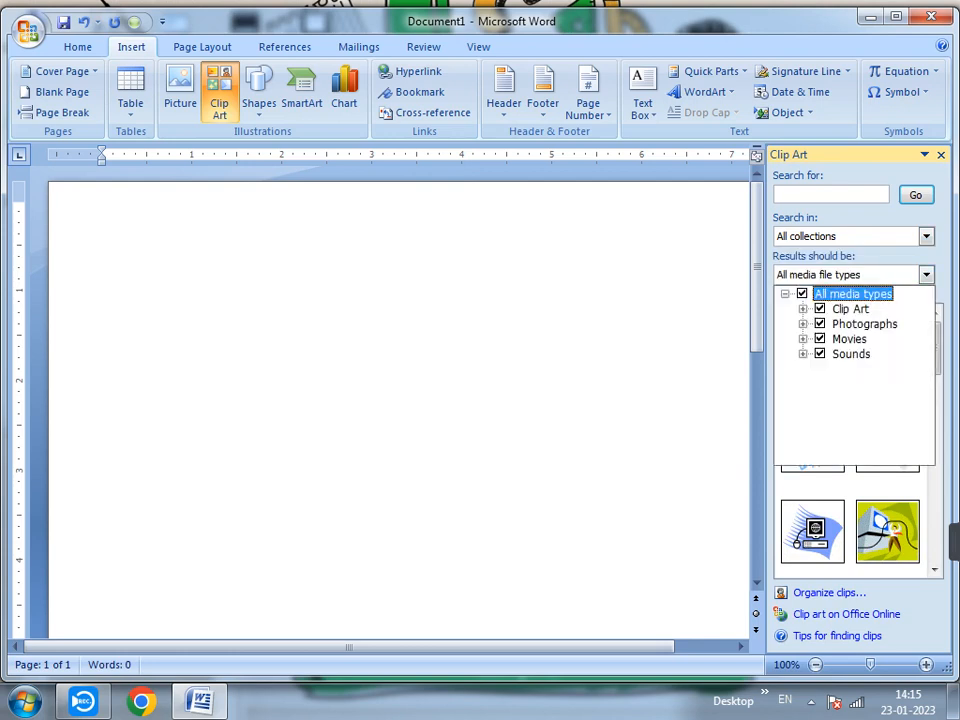
left_click(927, 275)
Step: Search the clip art for "office" and insert the yellow-green clip of a man beside a computer
type("office")
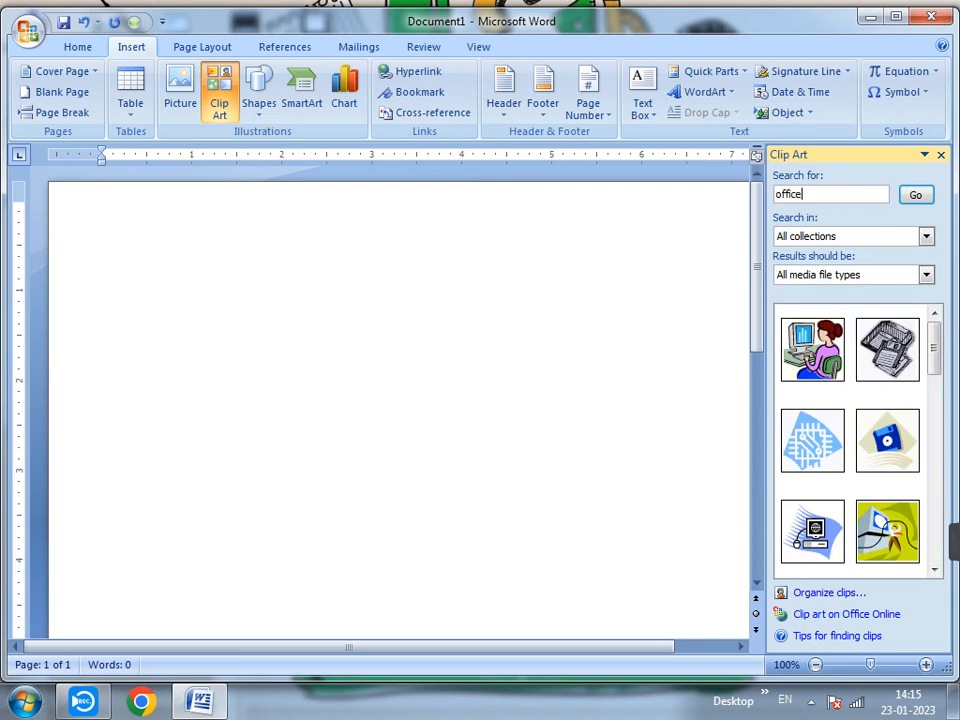
key("Return")
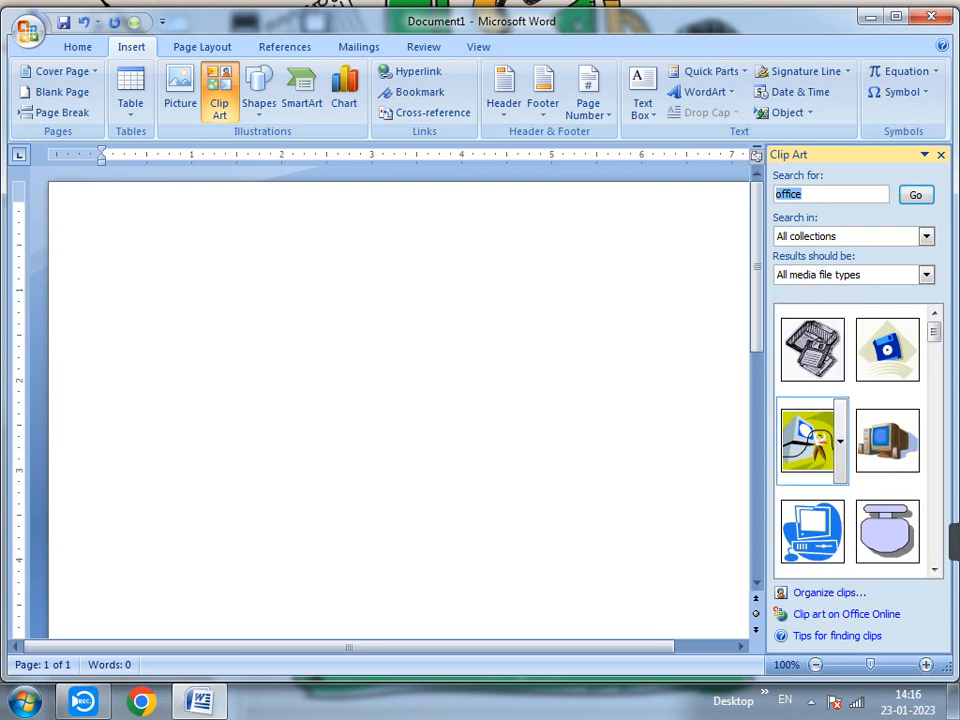
left_click(810, 440)
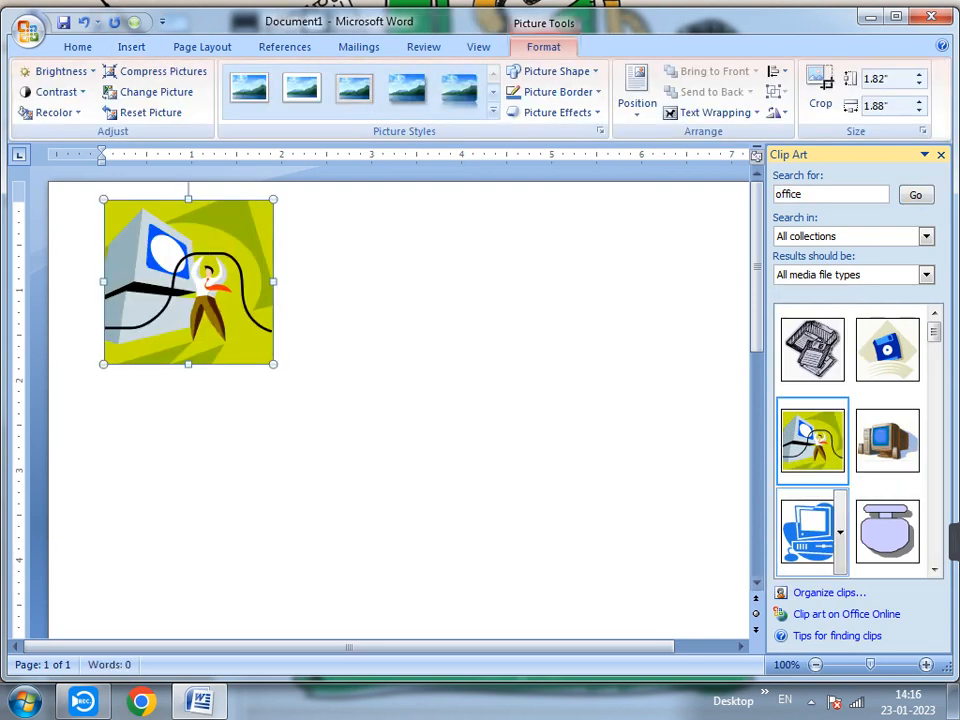
Step: Add a new line after the first picture and insert the brown desktop computer clip there
left_click(280, 356)
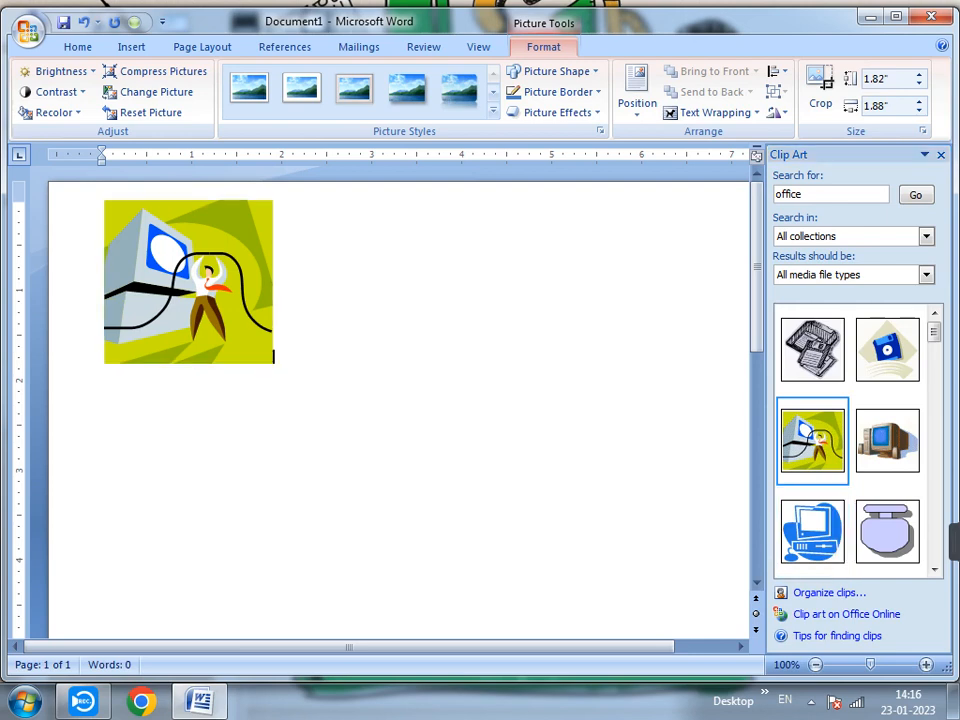
key("Return")
scroll(400, 400, "down", 1)
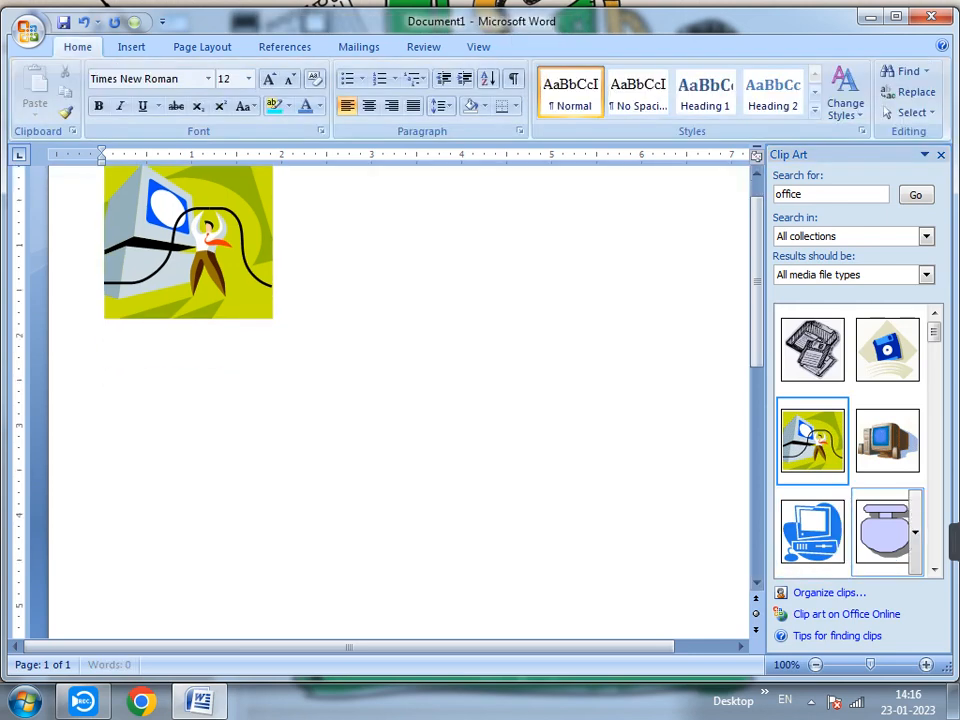
left_click(885, 440)
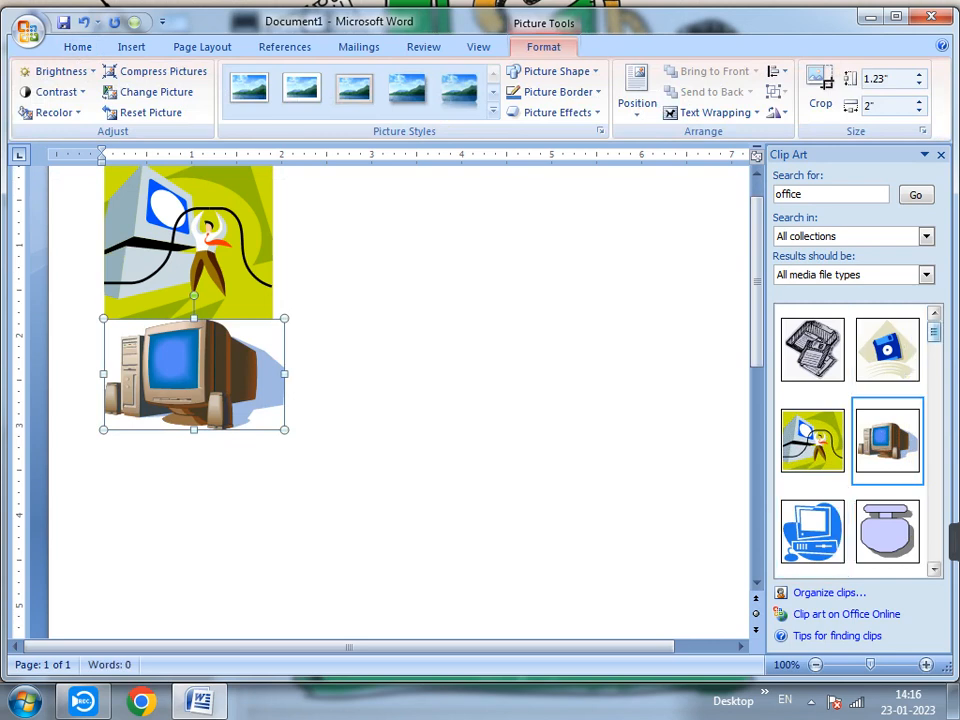
Step: Insert the green plant clip from the office results and move it below the desktop computer picture
mouse_move(934, 332)
left_mouse_down()
mouse_move(934, 463)
mouse_move(934, 407)
left_mouse_up()
left_click(884, 440)
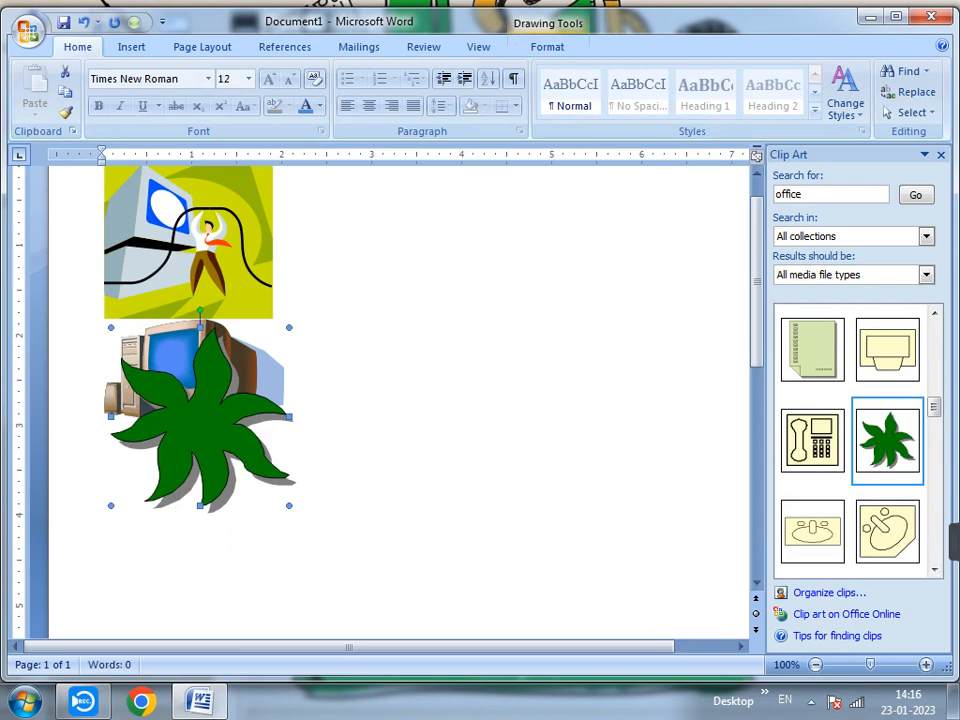
left_click_drag(200, 416, 206, 532)
left_click(285, 422)
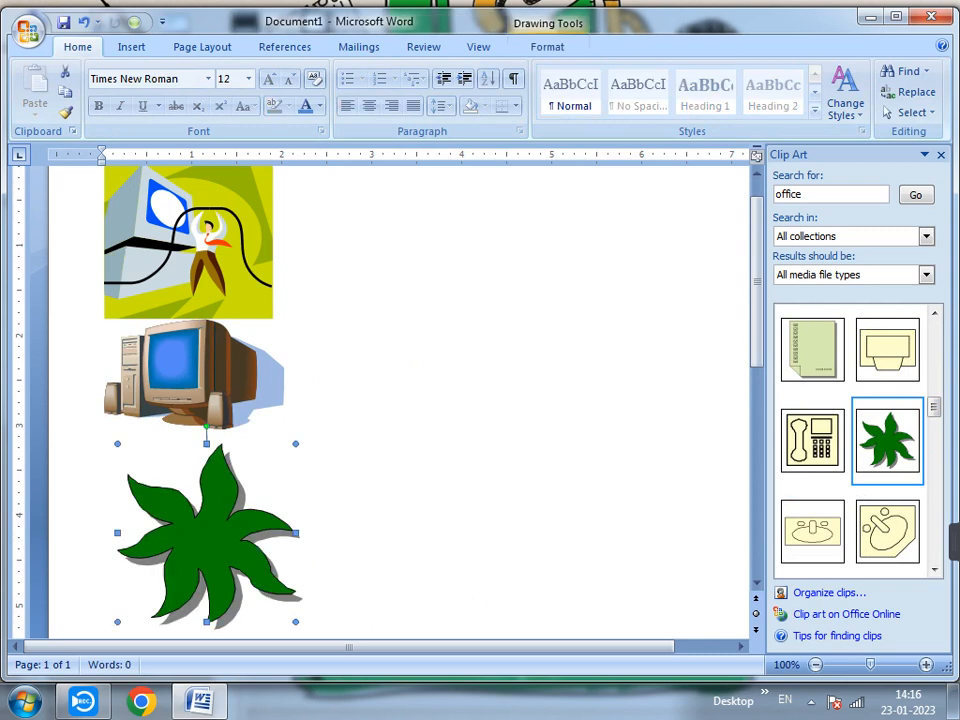
Step: Delete all the pictures from the document
scroll(400, 400, "up", 1)
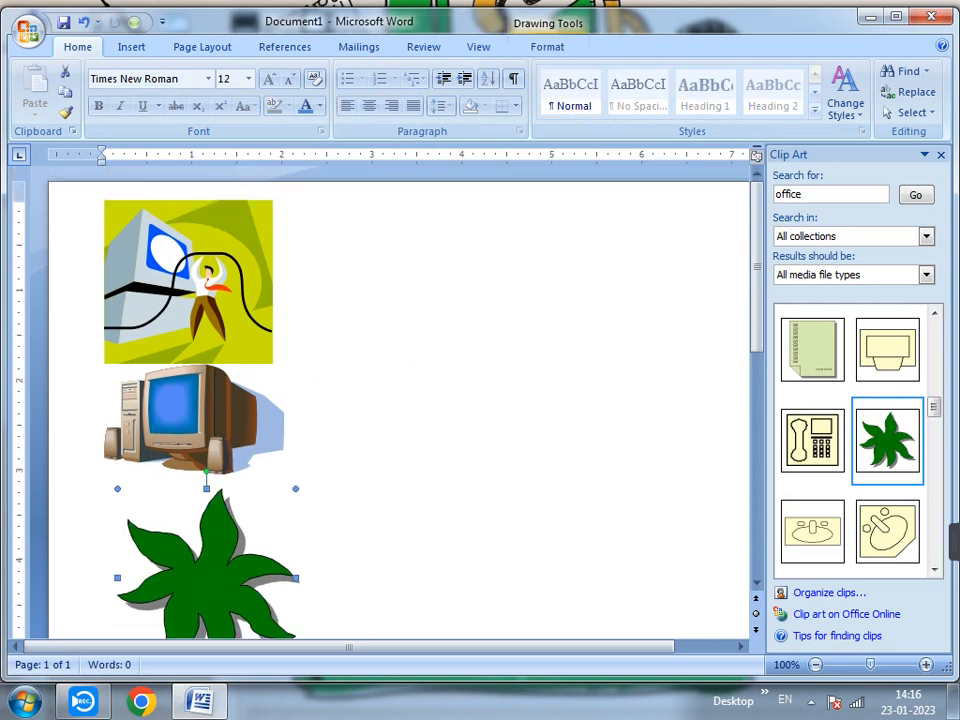
left_click(285, 465)
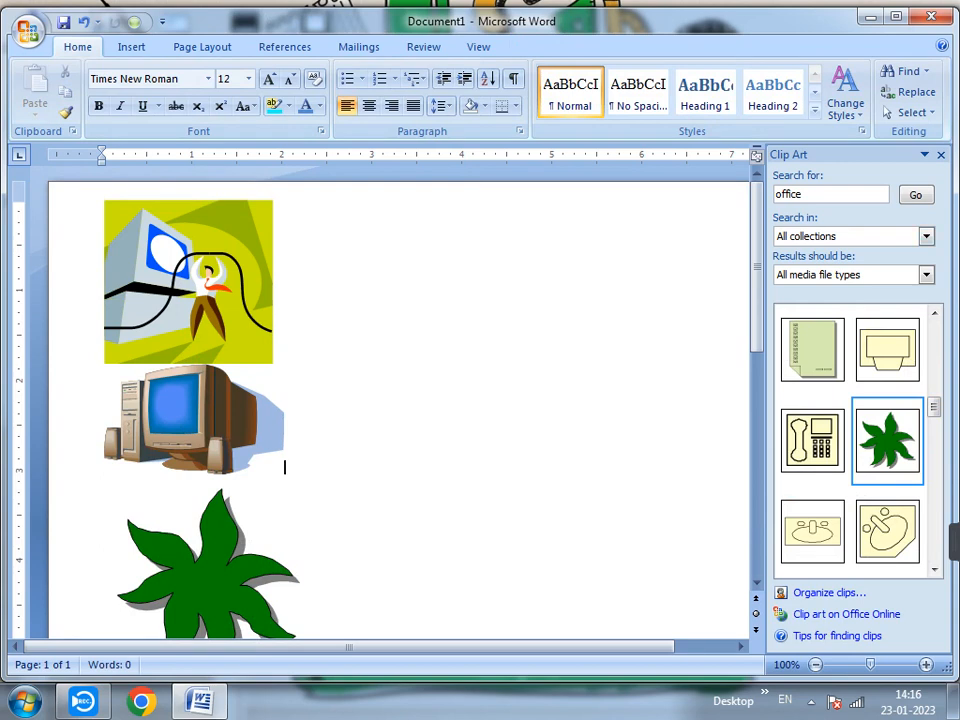
key("ctrl+a")
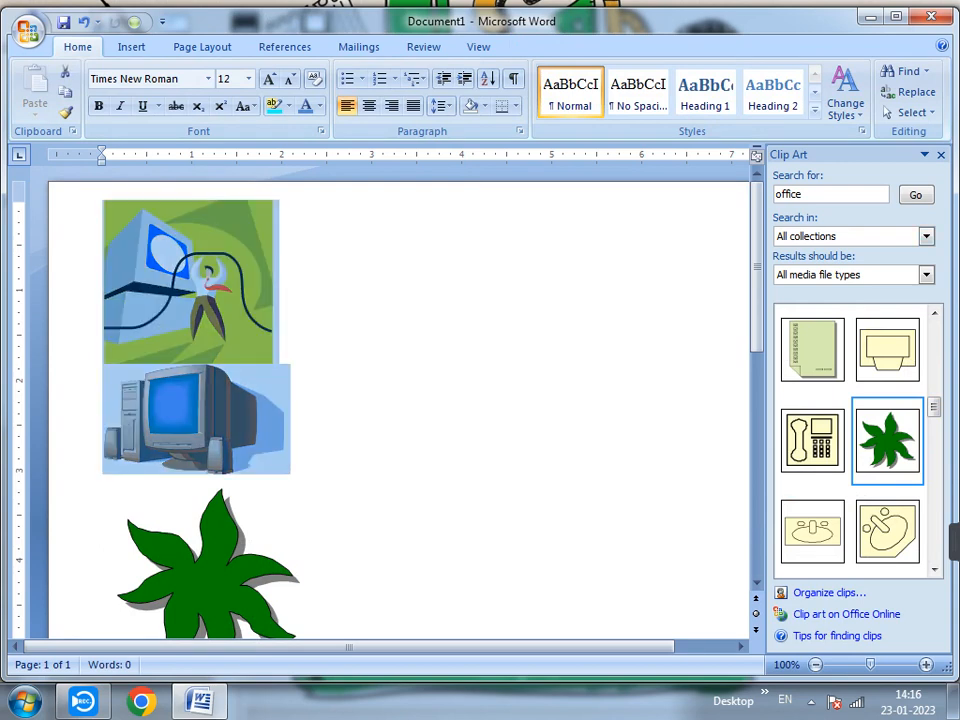
key("Delete")
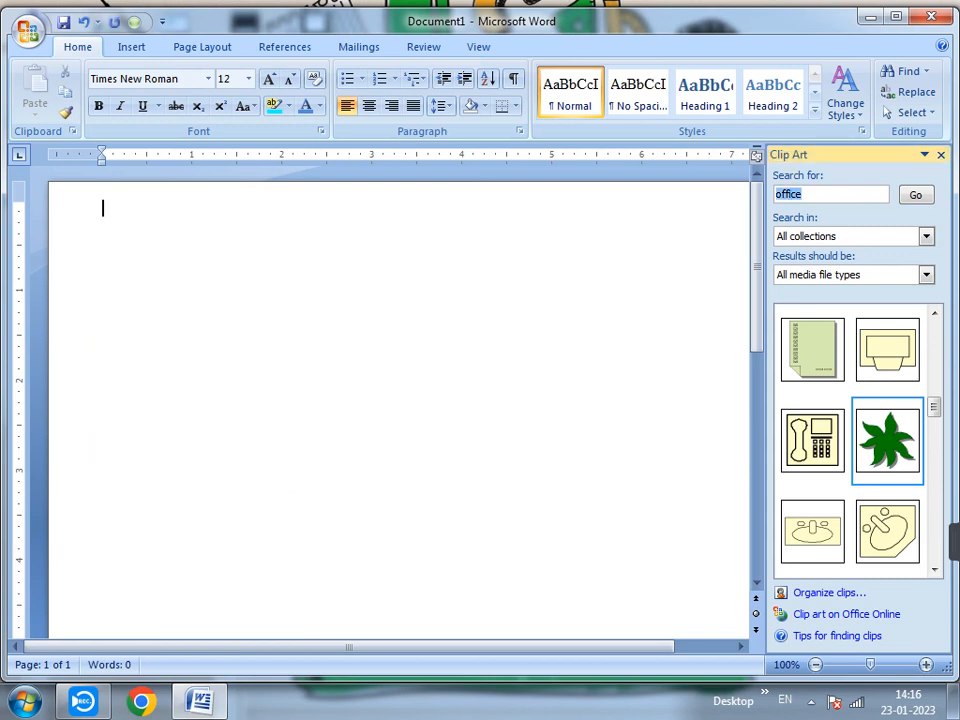
Step: Search the clip art for "car" and for "bus"
key("BackSpace")
type("car")
key("Return")
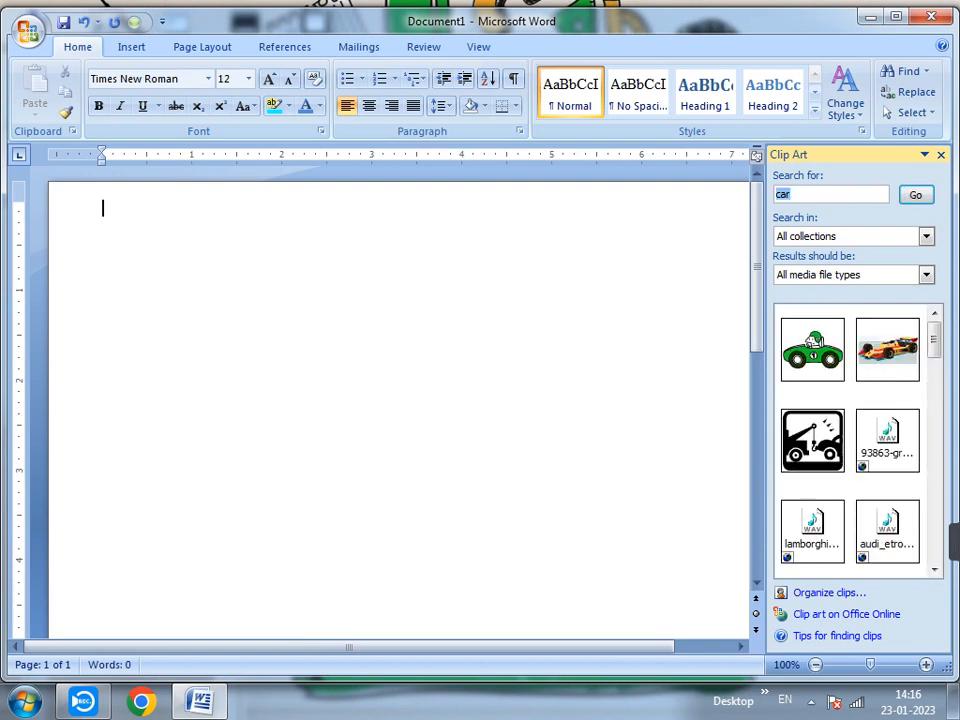
key("BackSpace")
type("bus")
key("Return")
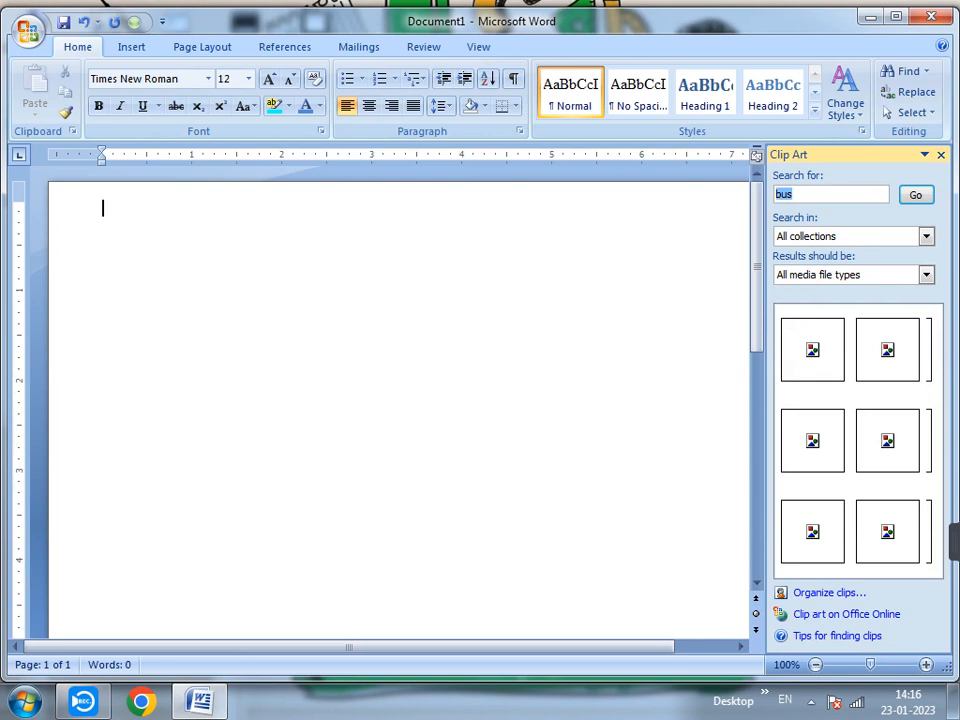
Step: Search the clip art for "cow", clear the search text, and insert the black-and-white cow clip
key("BackSpace")
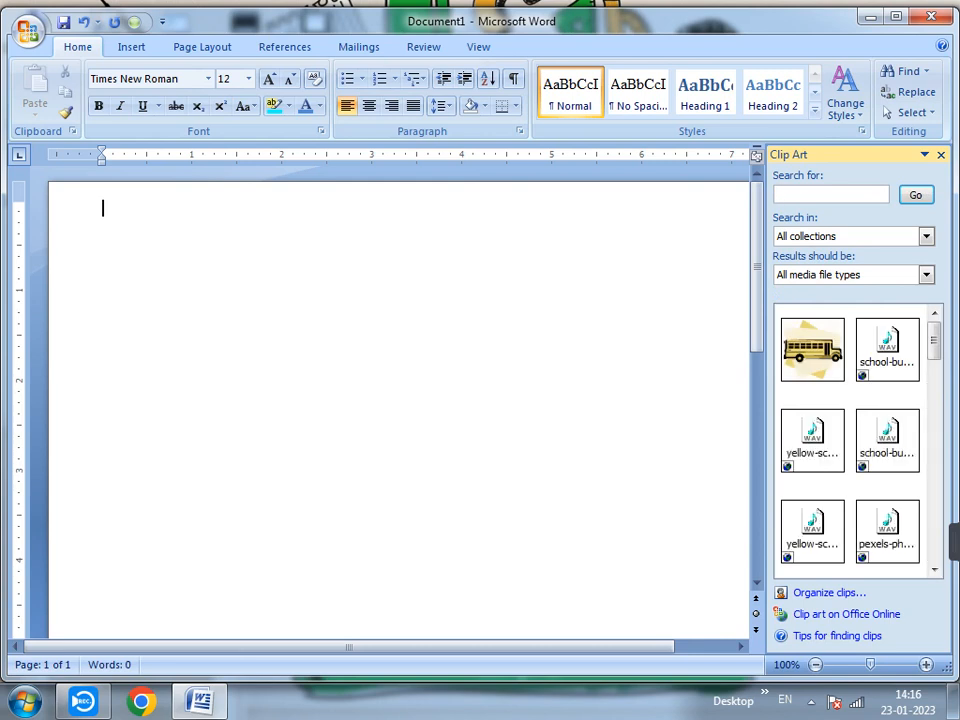
type("cow")
key("Return")
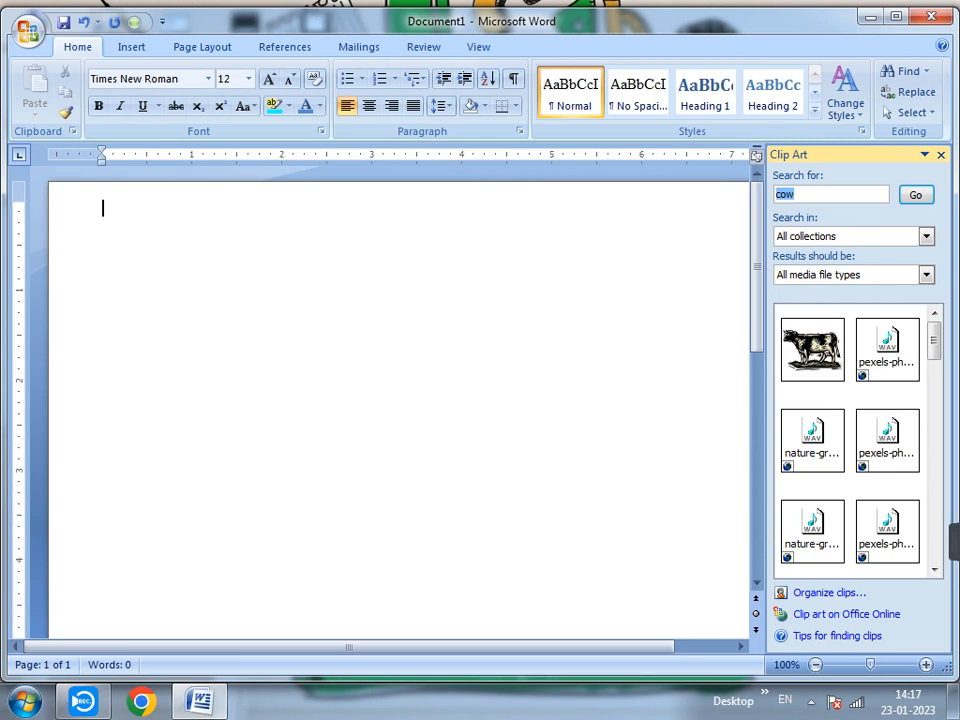
key("BackSpace")
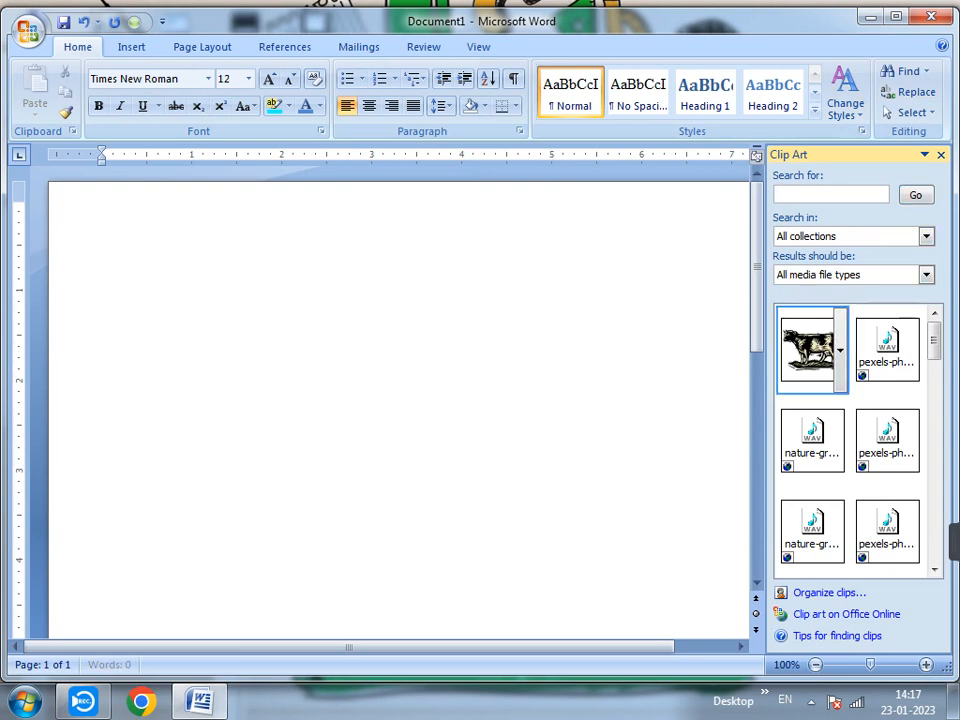
left_click(810, 350)
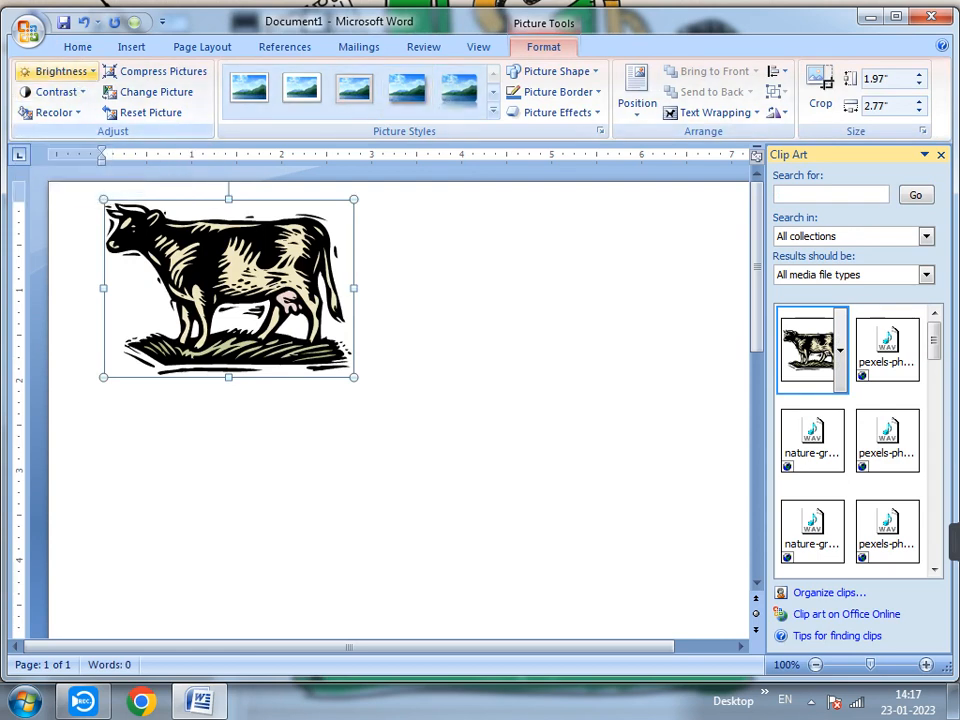
Step: Adjust the cow picture's brightness and contrast, and recolor it with a light red tint
left_click(60, 71)
left_click(75, 225)
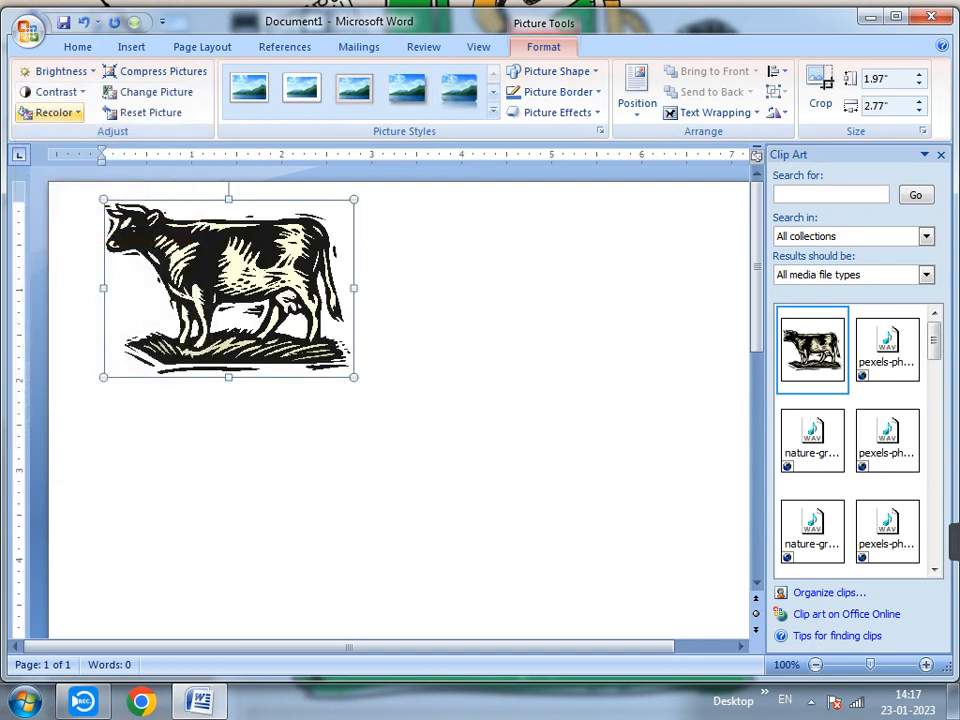
left_click(56, 91)
left_click(80, 248)
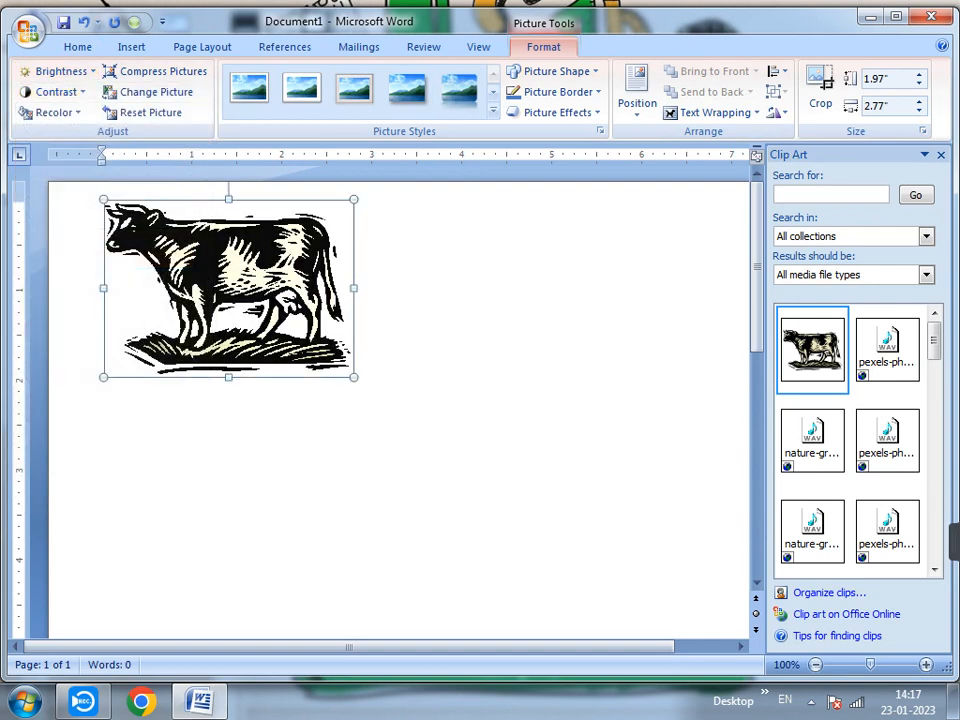
left_click(50, 112)
left_click(122, 281)
Step: Compress the pictures using the E-mail (96 ppi) target output
left_click(160, 71)
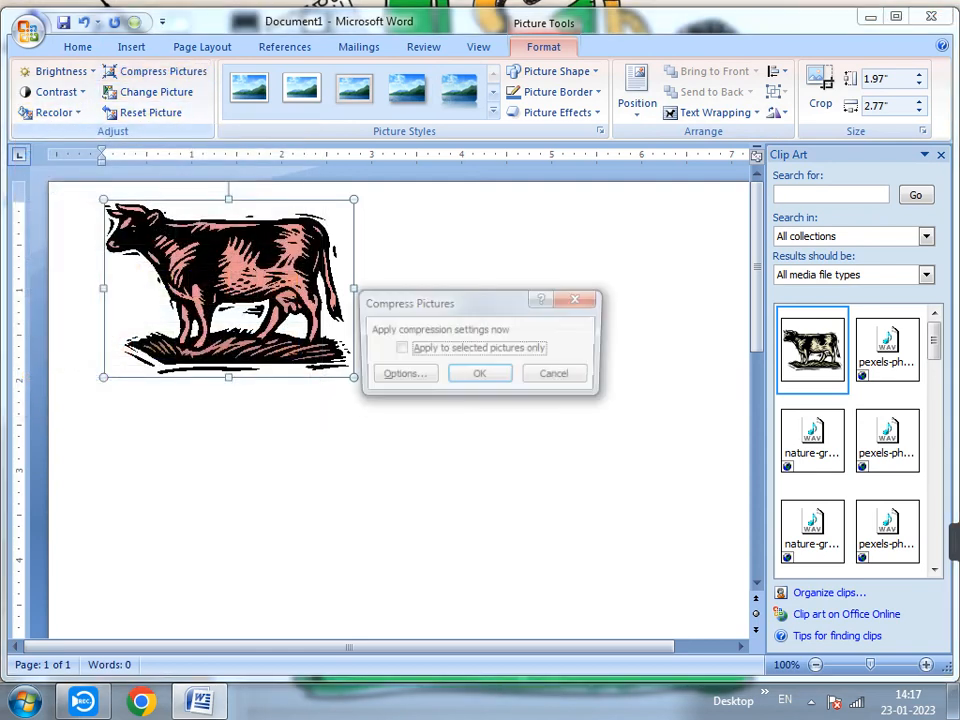
left_click(401, 376)
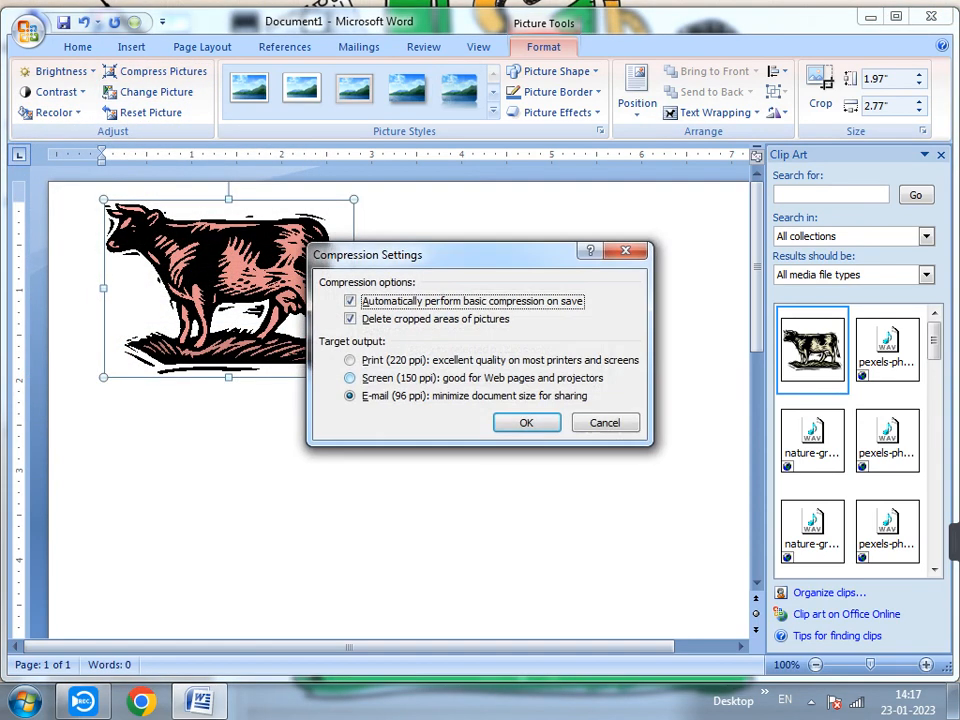
left_click(350, 396)
key("Return")
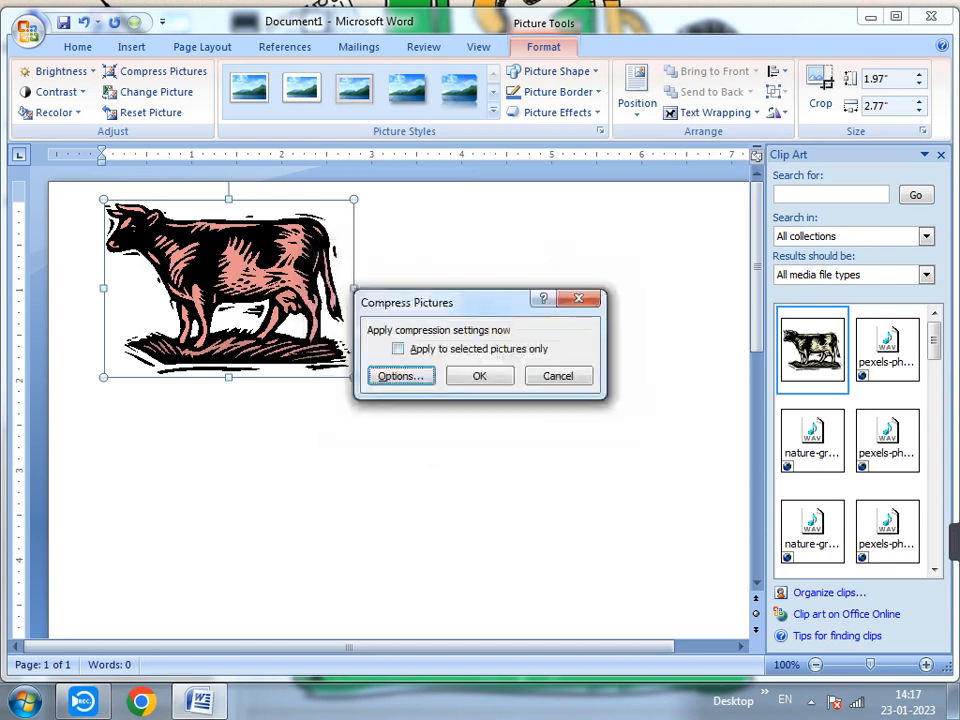
left_click(480, 376)
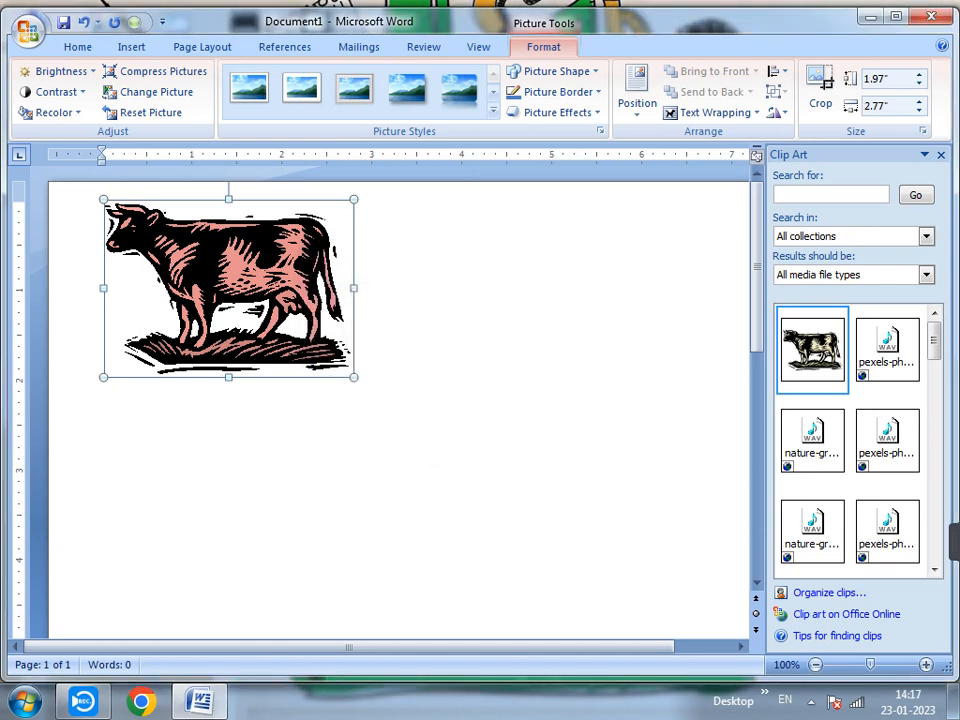
Step: Replace the cow picture with the image "download (1)" from the Pictures library
left_click(155, 92)
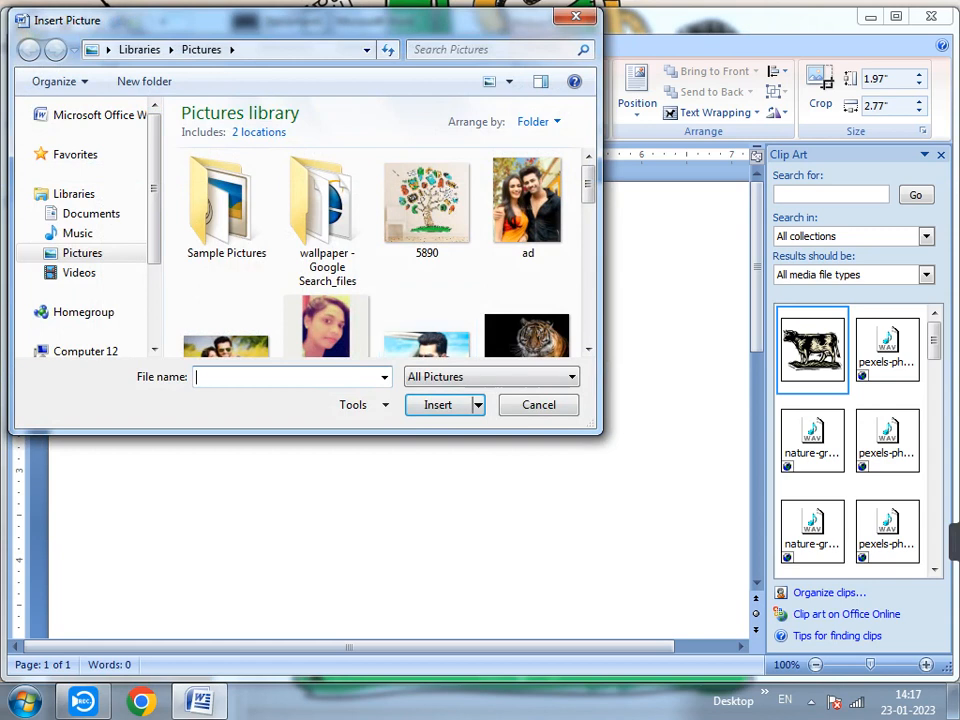
left_click(427, 330)
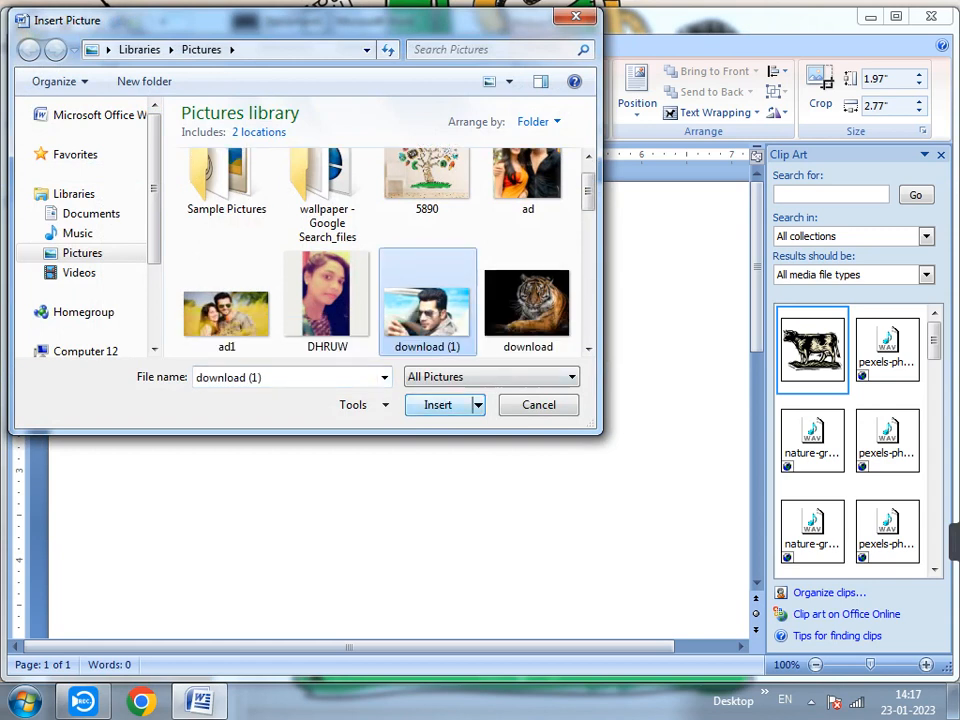
left_click(438, 405)
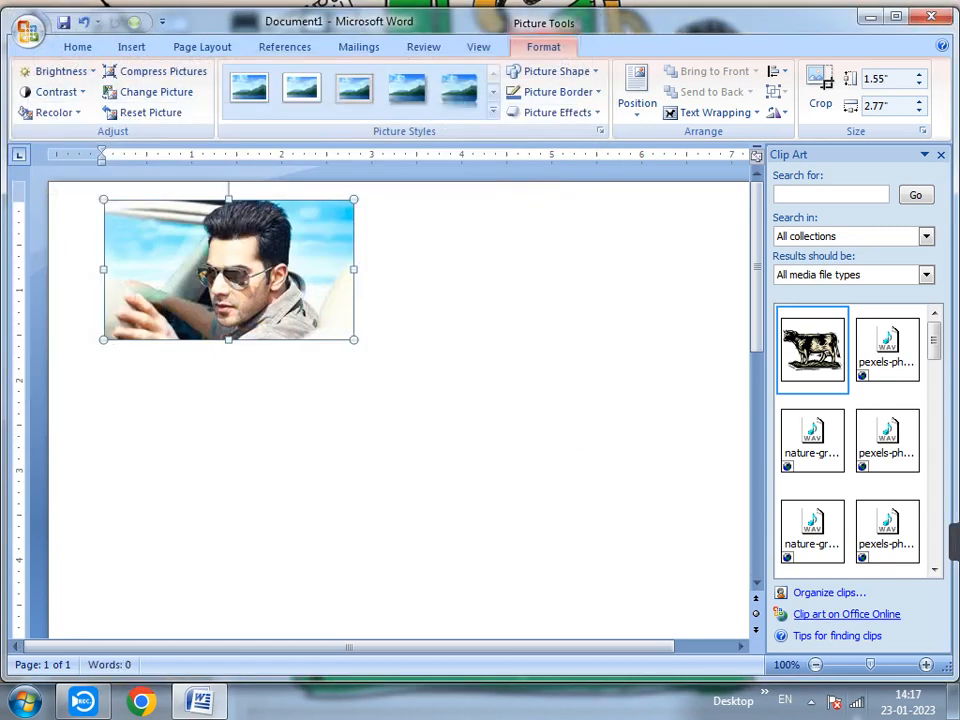
Step: Reset the photo's formatting and apply the picture style with rounded corners and a reflection
left_click(150, 112)
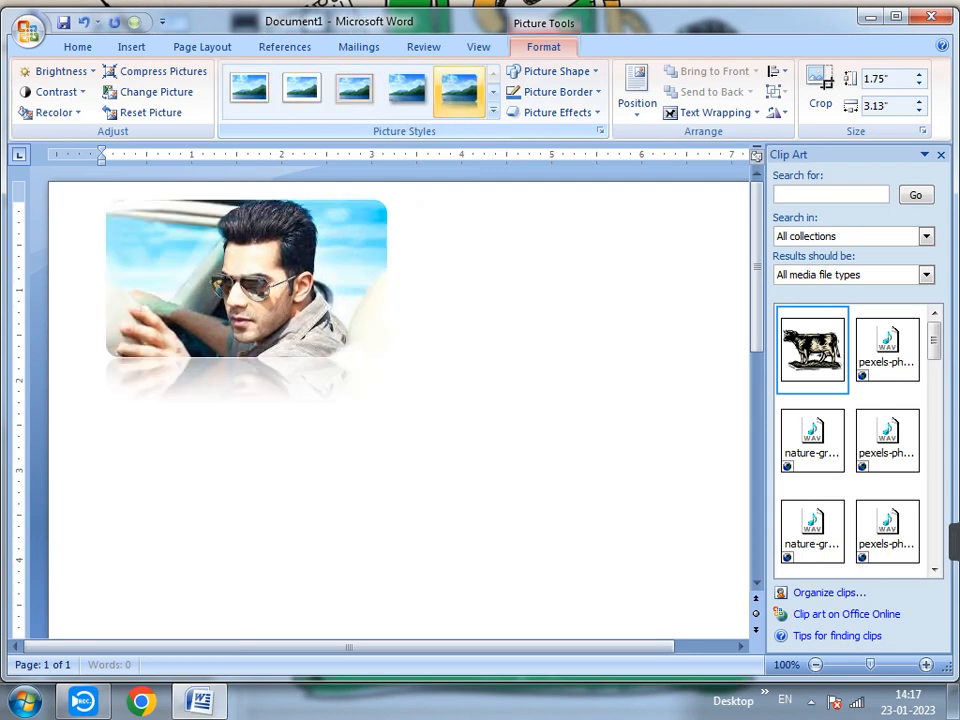
left_click(459, 90)
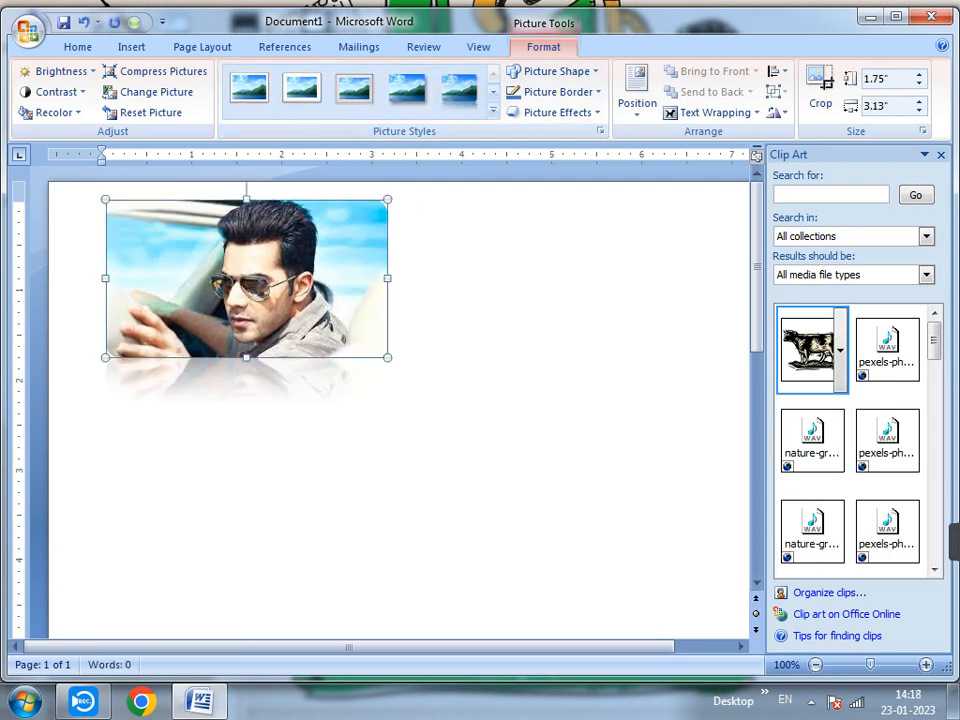
Step: List the available clips with an empty search and insert the seated Buddha statue clip beside the photo
left_click(916, 195)
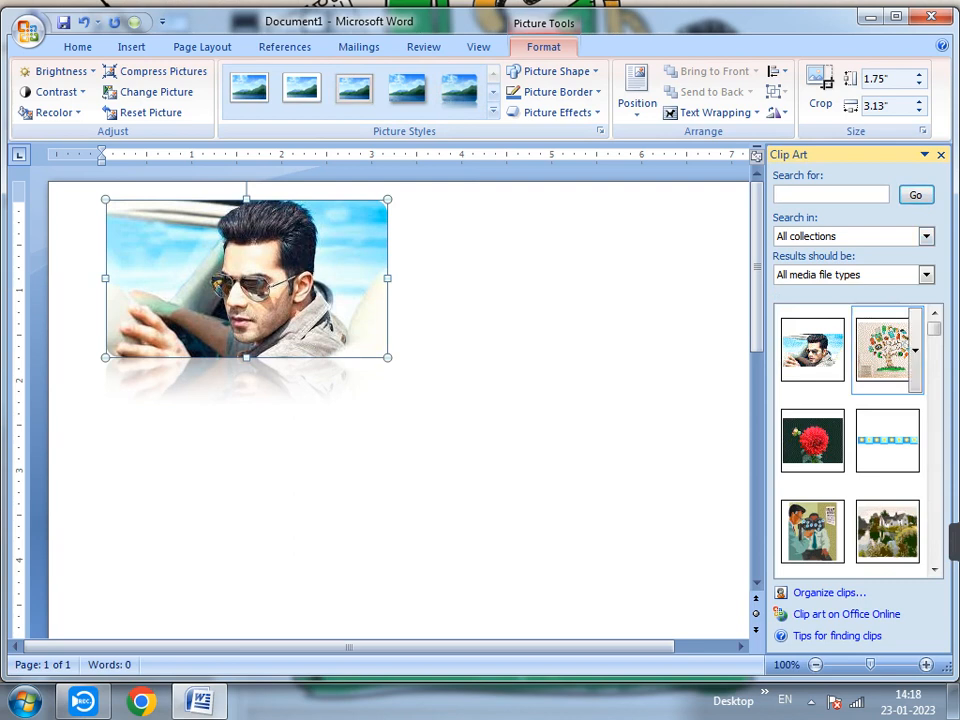
scroll(812, 530, "down", 4)
left_click(885, 350)
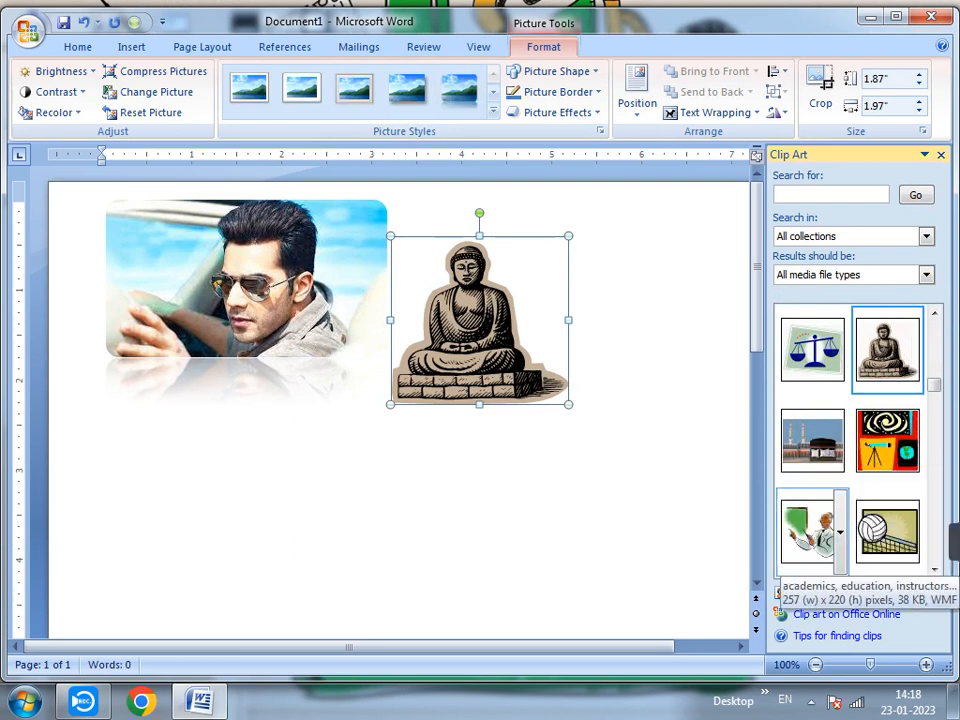
Step: Insert the clip of a teacher at a green board and place it before the photo
left_click(812, 530)
left_click_drag(665, 335, 200, 300)
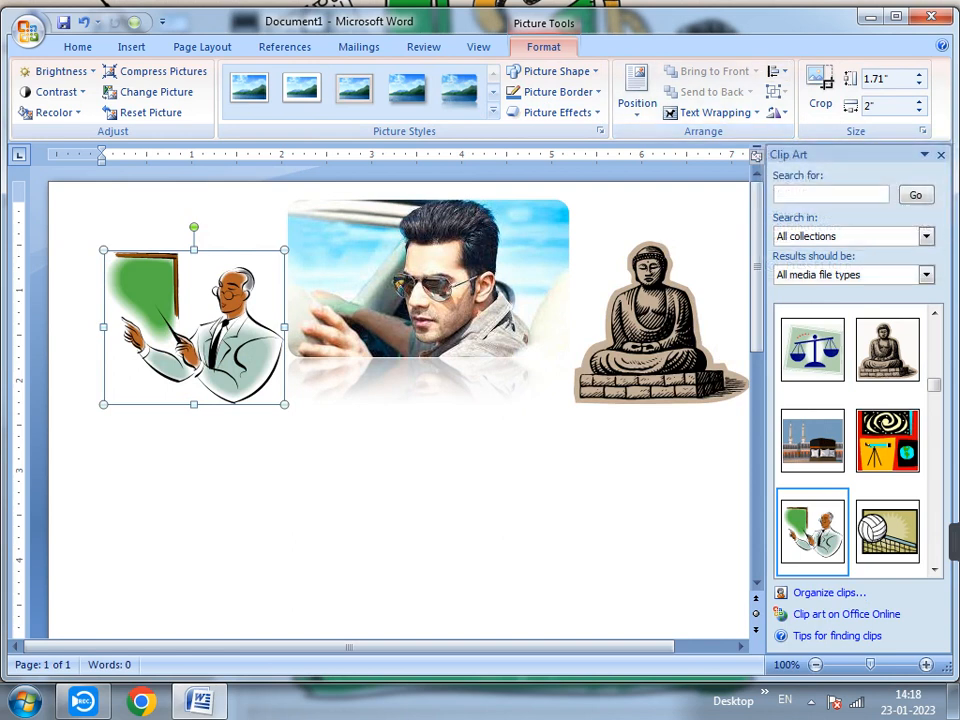
Step: Draw a rounded rectangle about 1.52" high and 2.06" wide below the teacher clip
left_click(428, 279)
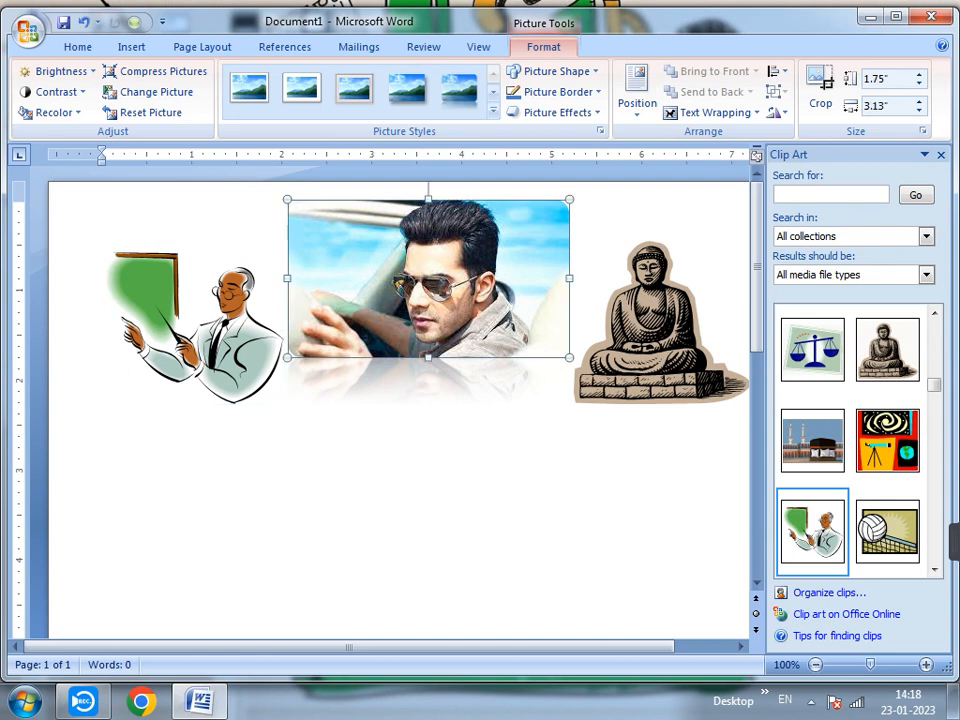
left_click(205, 328)
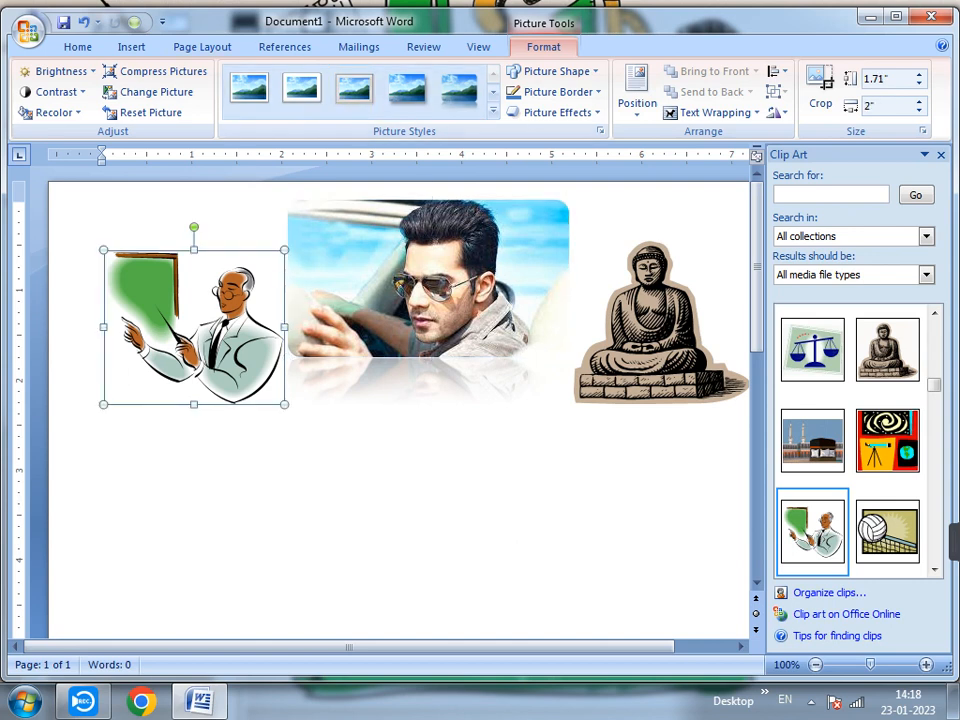
left_click(131, 47)
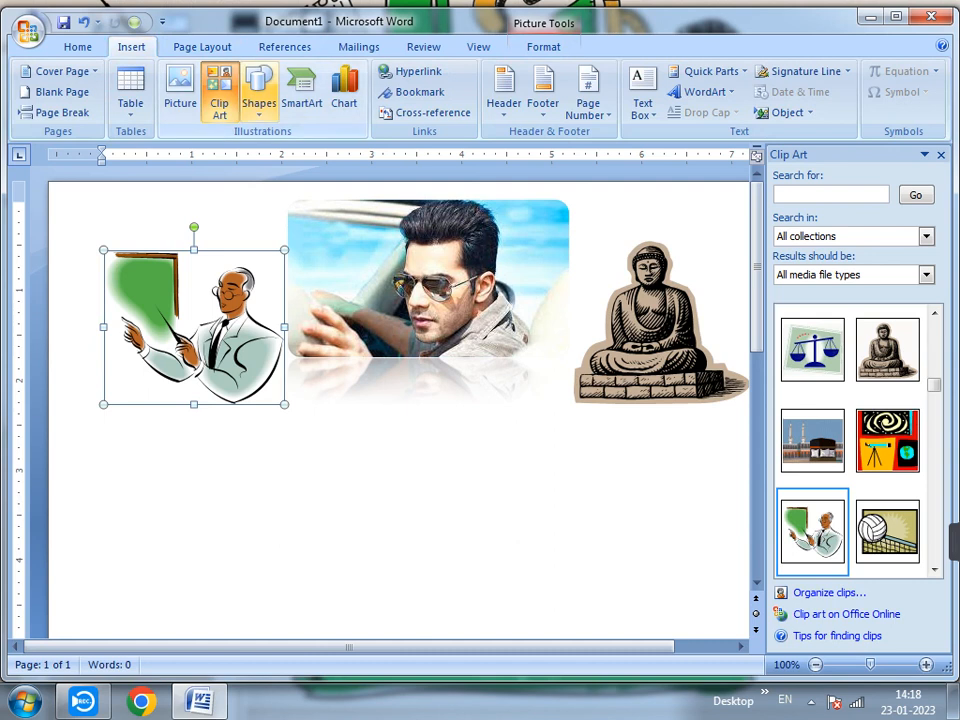
left_click(258, 98)
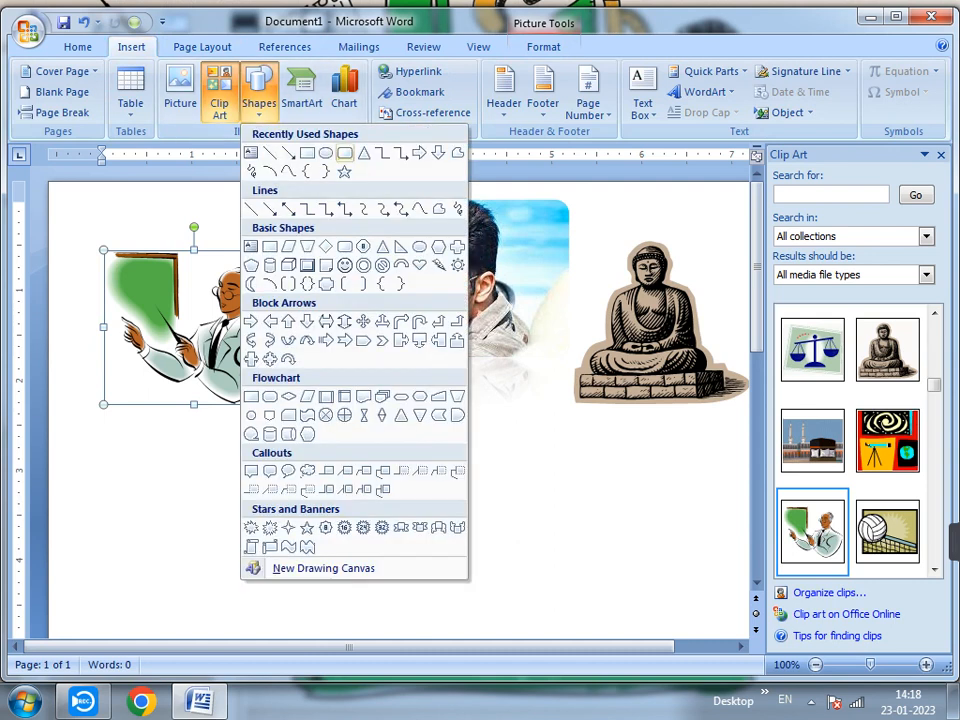
left_click(344, 152)
scroll(400, 300, "down", 2)
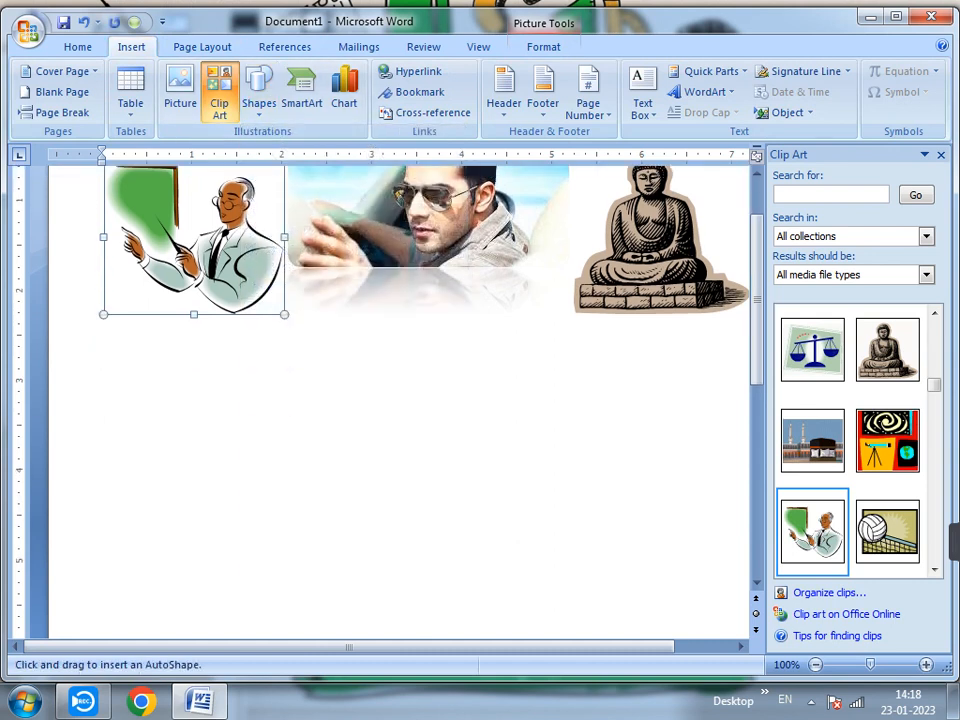
left_click_drag(155, 376, 341, 513)
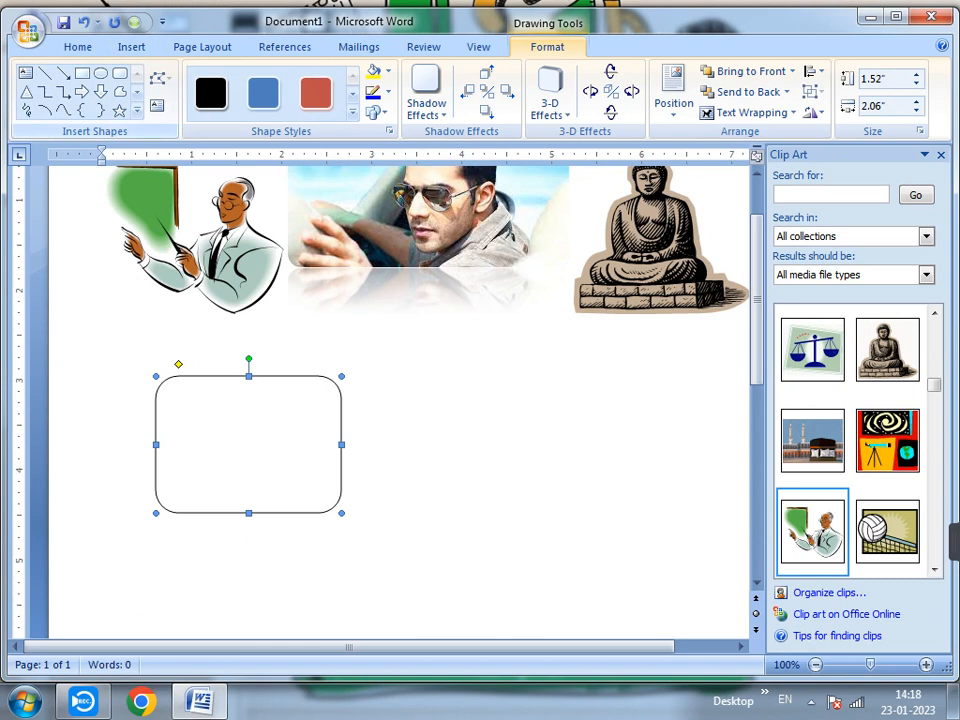
Step: Draw a quad arrow about 1.59" high and 2.25" wide beside the rounded rectangle
left_click(137, 111)
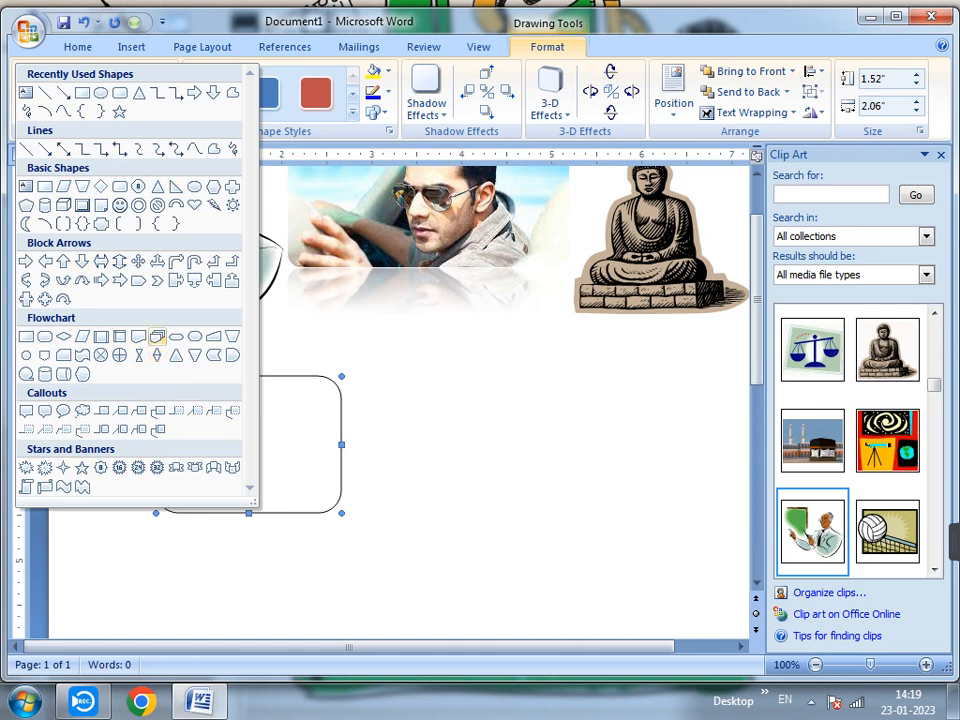
left_click(138, 261)
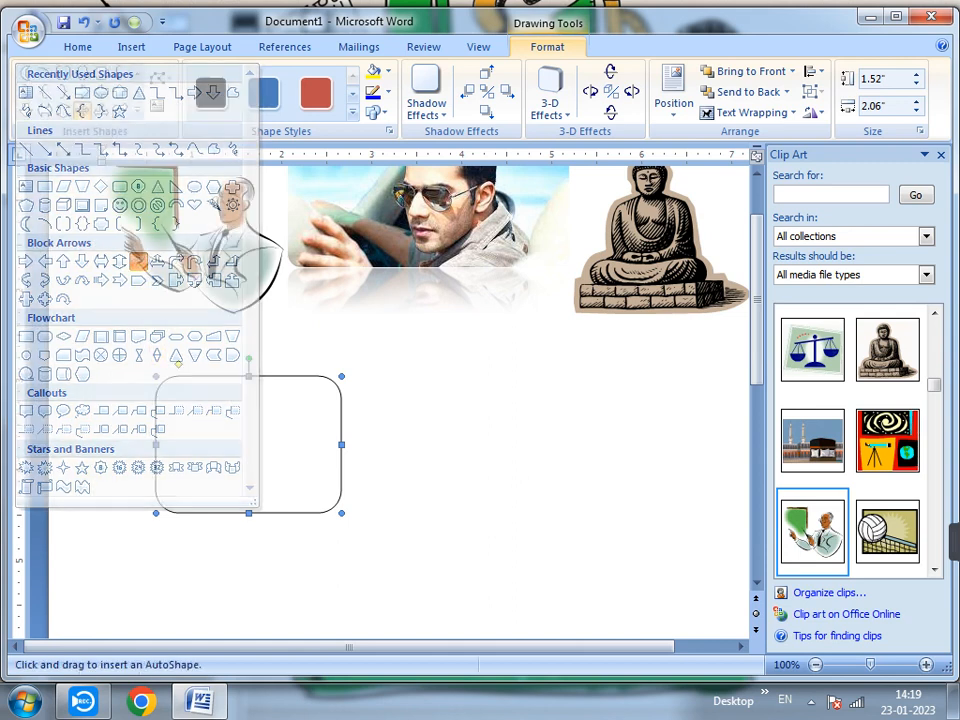
left_click_drag(427, 377, 629, 519)
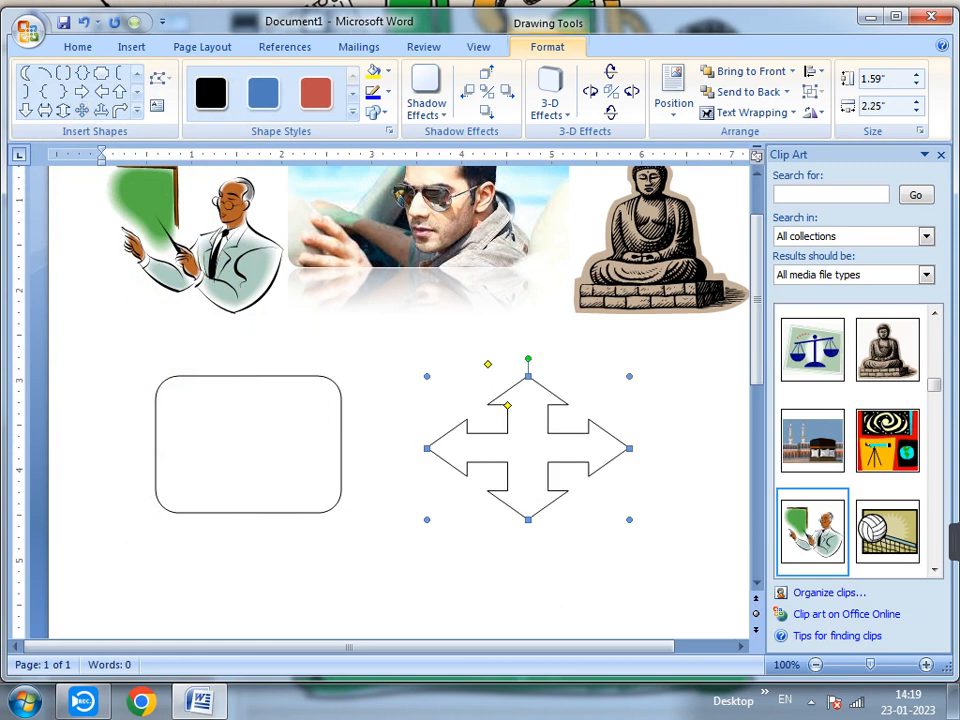
Step: Fill the quad arrow with the photo of the couple on a yellow background from the Pictures library
left_click(373, 70)
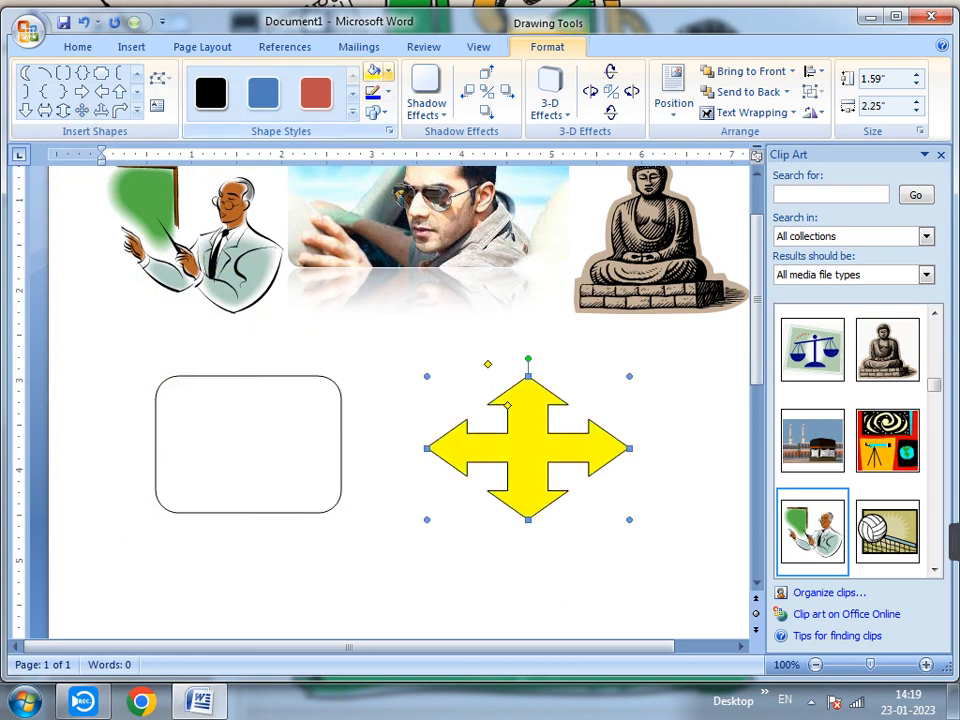
left_click(388, 70)
left_click(415, 276)
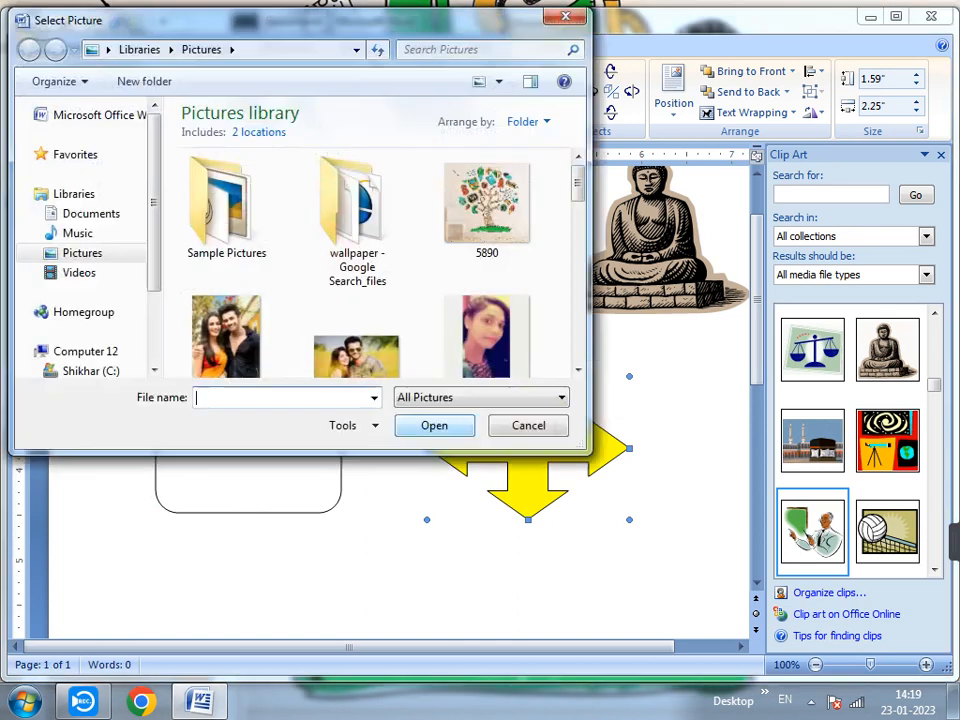
double_click(356, 360)
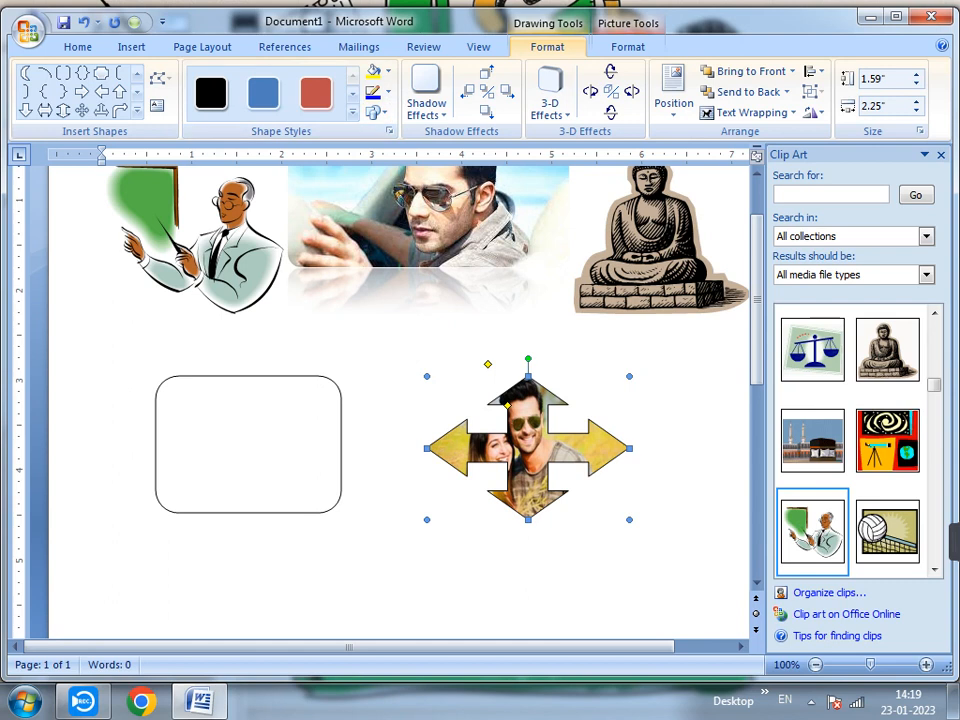
Step: Reshape the quad arrow's heads and shafts so the picture-filled shape resembles a four-pointed star
left_click_drag(488, 364, 470, 364)
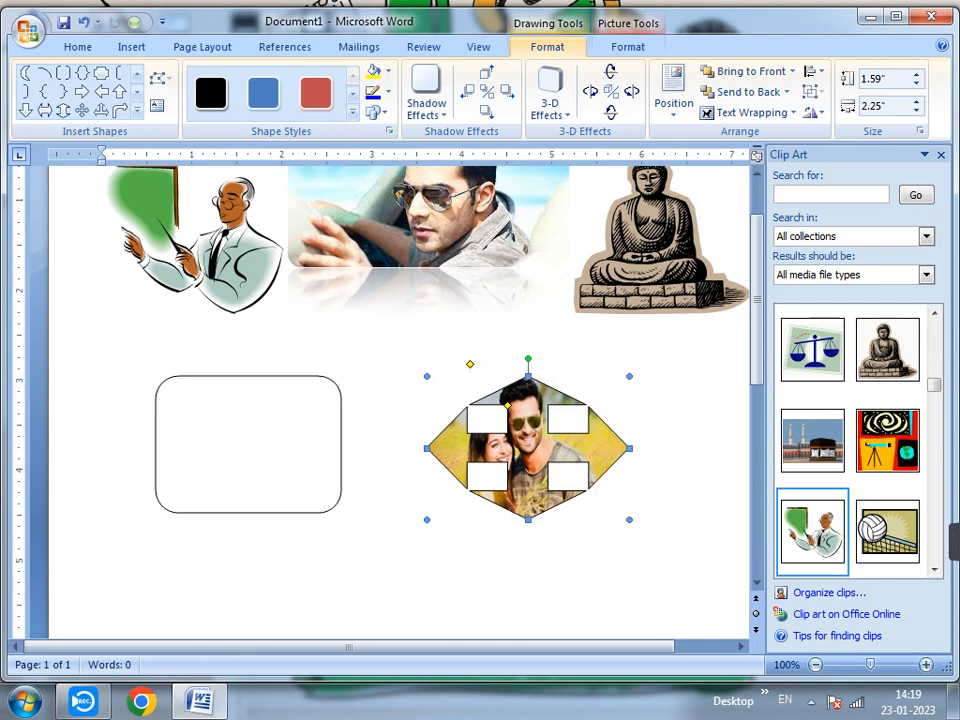
left_click_drag(508, 404, 518, 405)
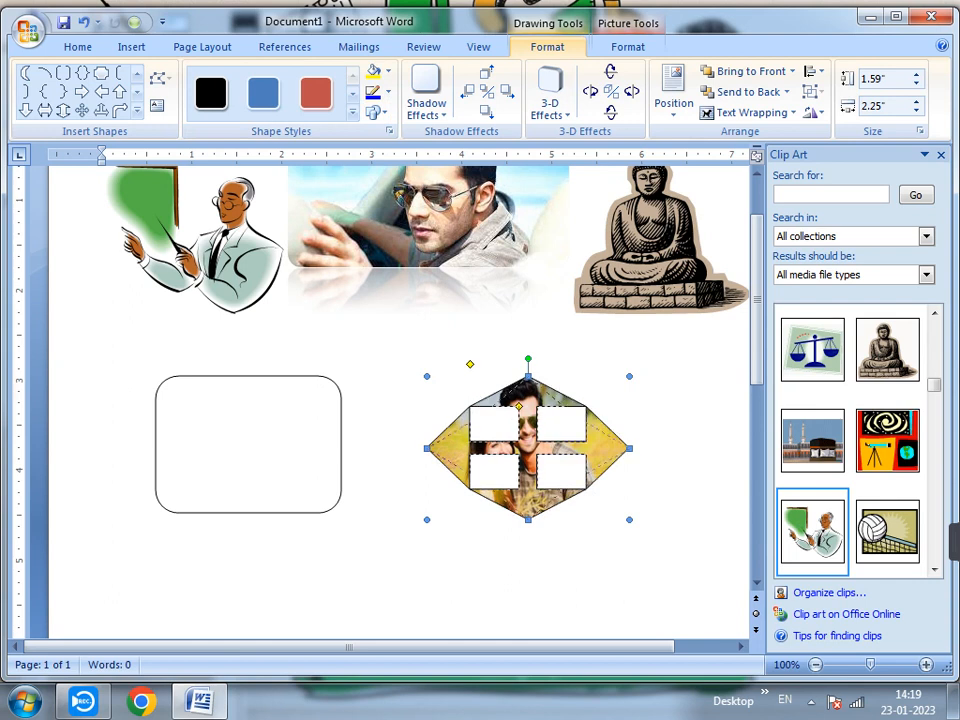
left_click_drag(470, 364, 495, 364)
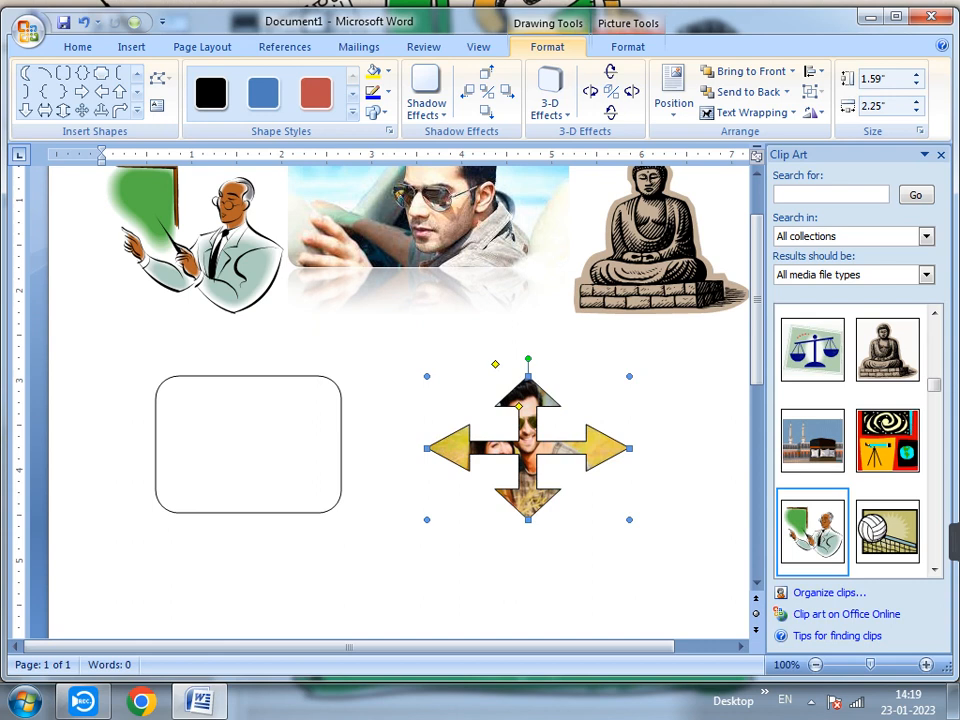
left_click_drag(519, 406, 503, 424)
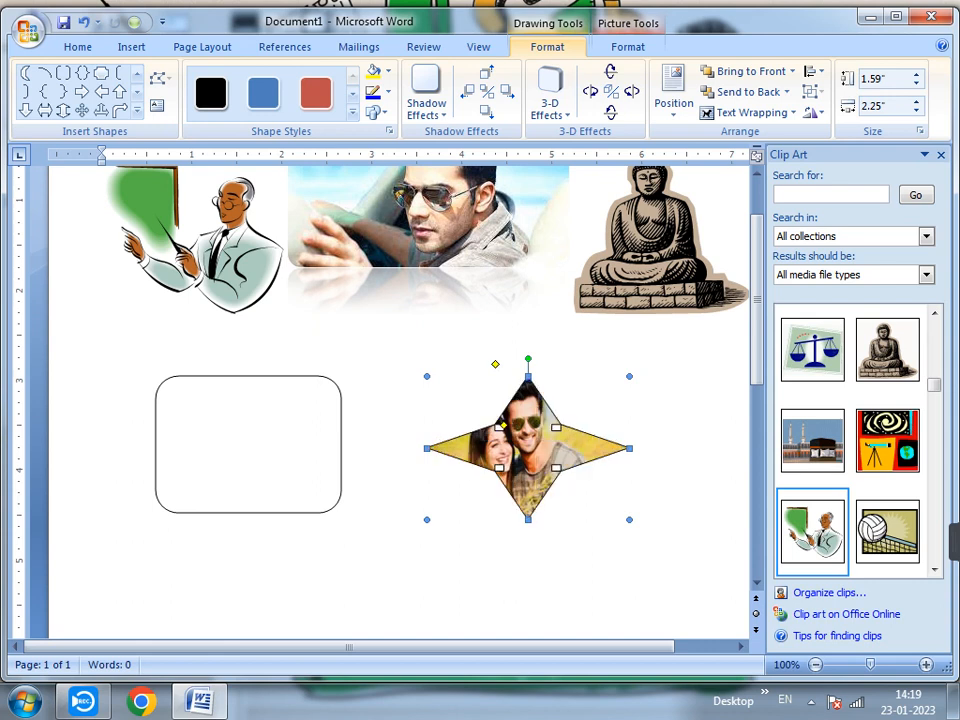
Step: Stretch the star-like quad arrow to about 2.31" high, then narrow its shafts and arrowheads
left_click_drag(528, 519, 528, 584)
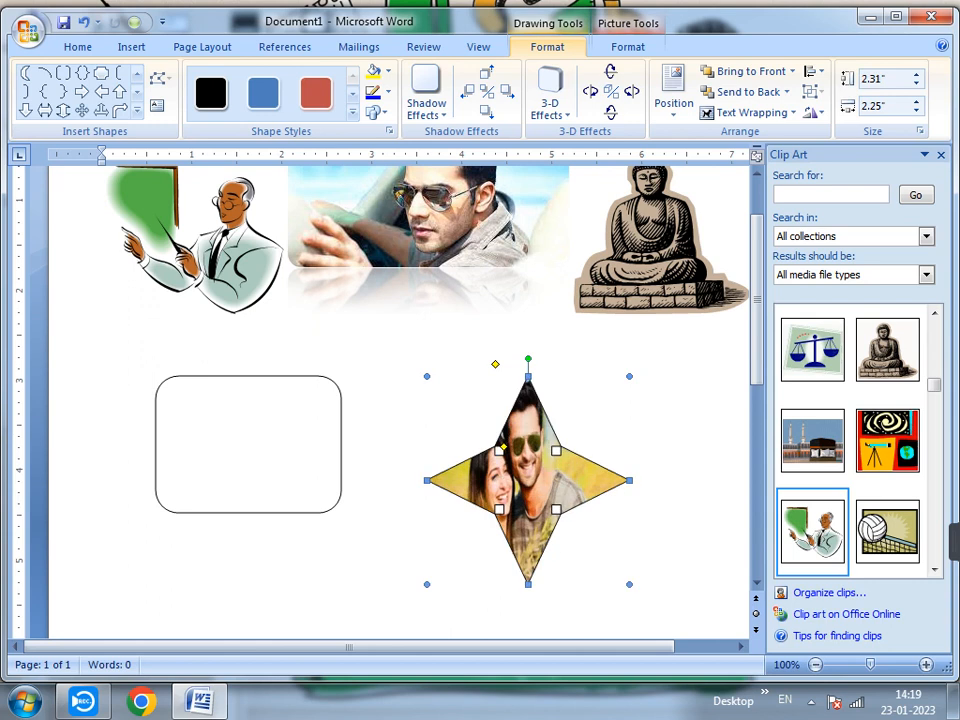
left_click_drag(503, 447, 515, 447)
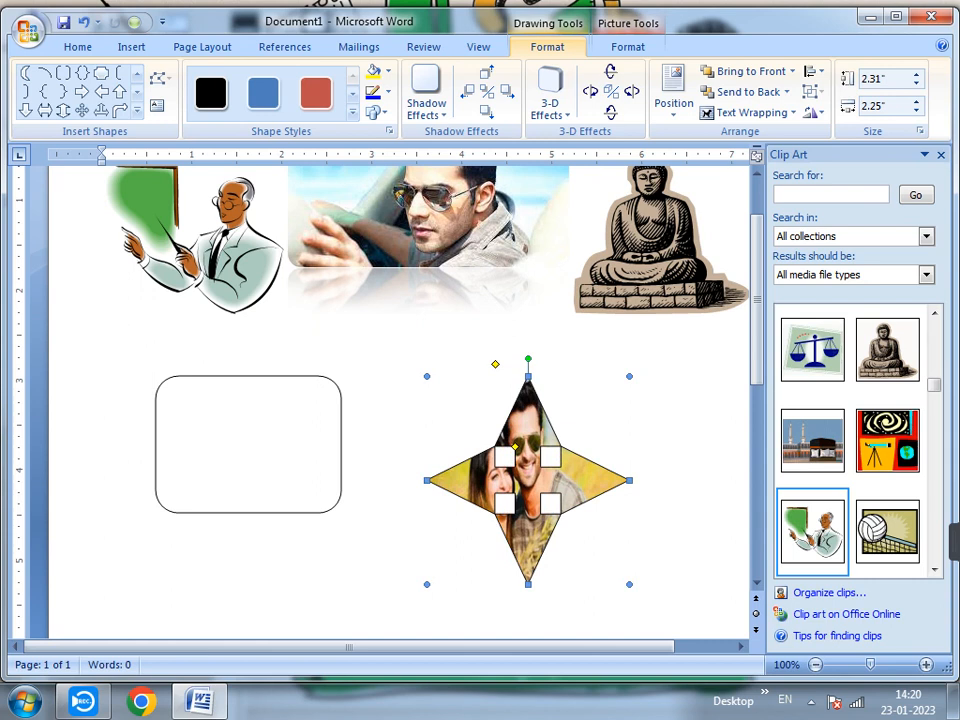
left_click_drag(515, 447, 518, 447)
mouse_move(495, 364)
left_mouse_down()
mouse_move(518, 364)
mouse_move(502, 364)
left_mouse_up()
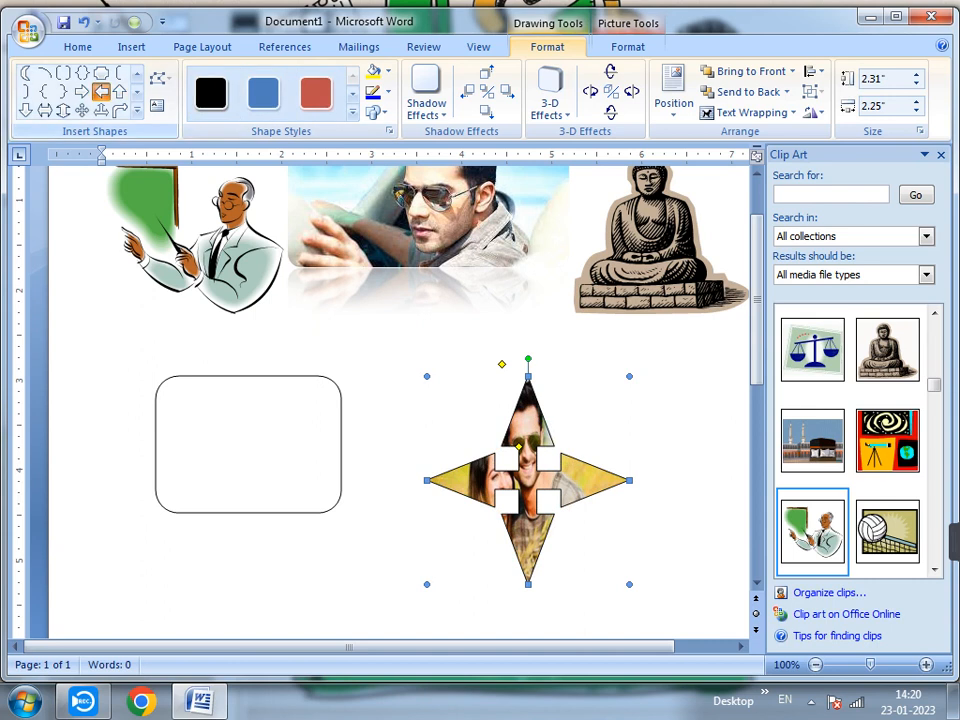
Step: Draw a thin-shafted left block arrow about 1.39" high and 2.46" wide below the rounded rectangle and tilt it clockwise
left_click(101, 91)
scroll(400, 400, "down", 3)
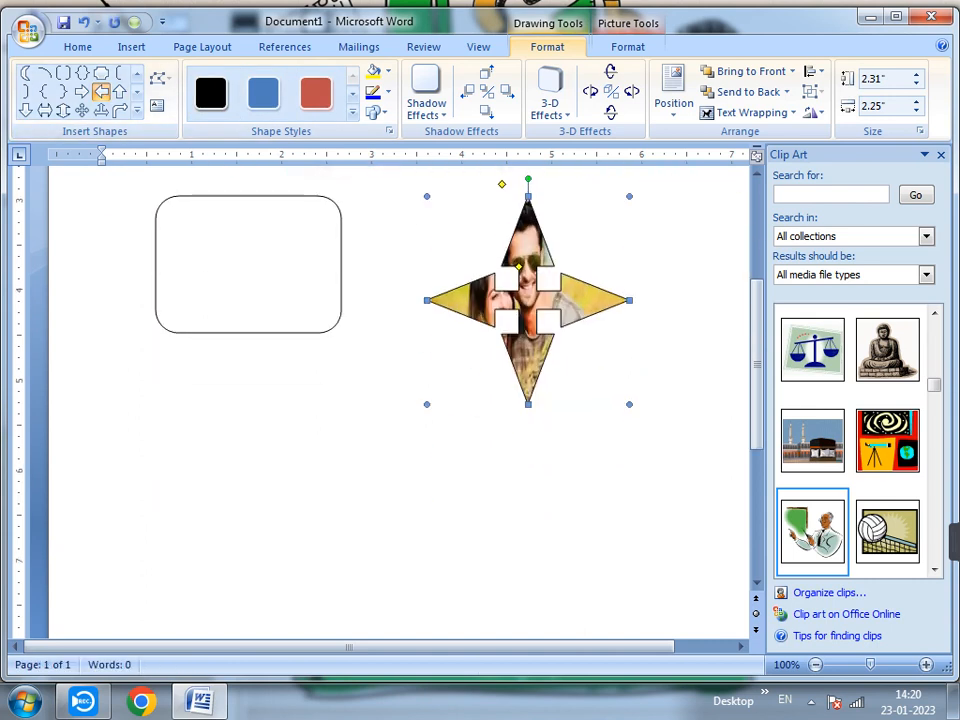
left_click_drag(225, 435, 446, 560)
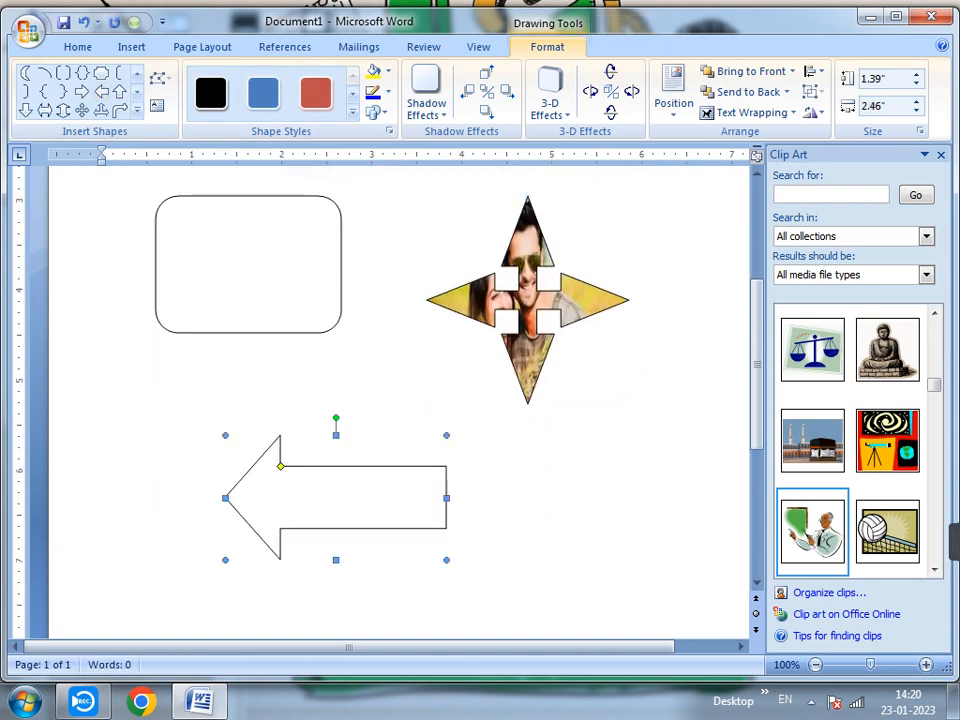
left_click_drag(280, 466, 273, 482)
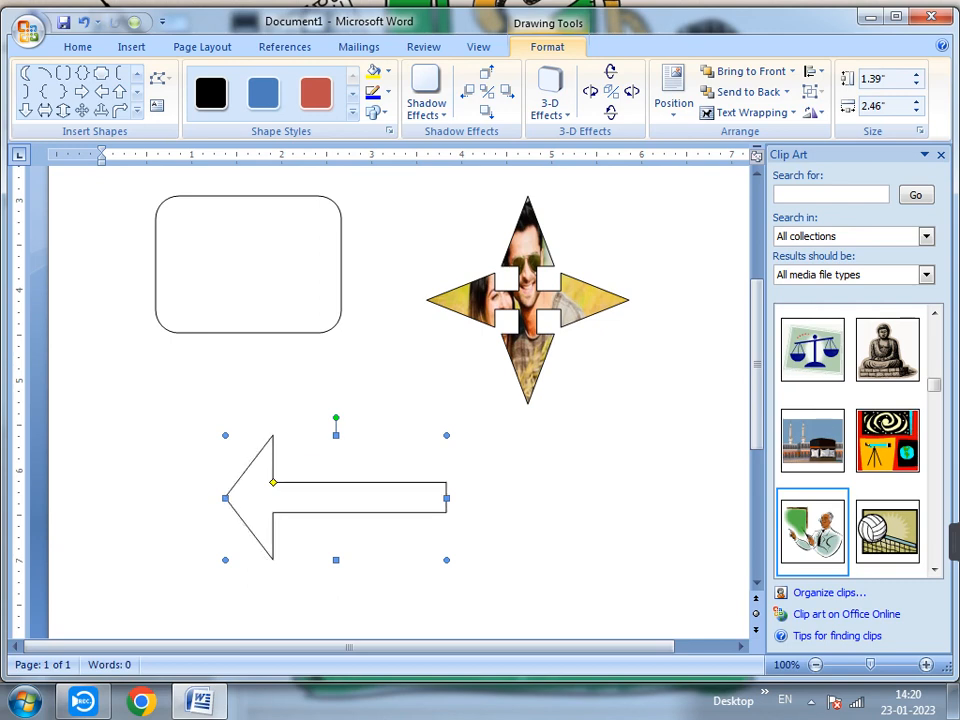
left_click_drag(336, 417, 366, 423)
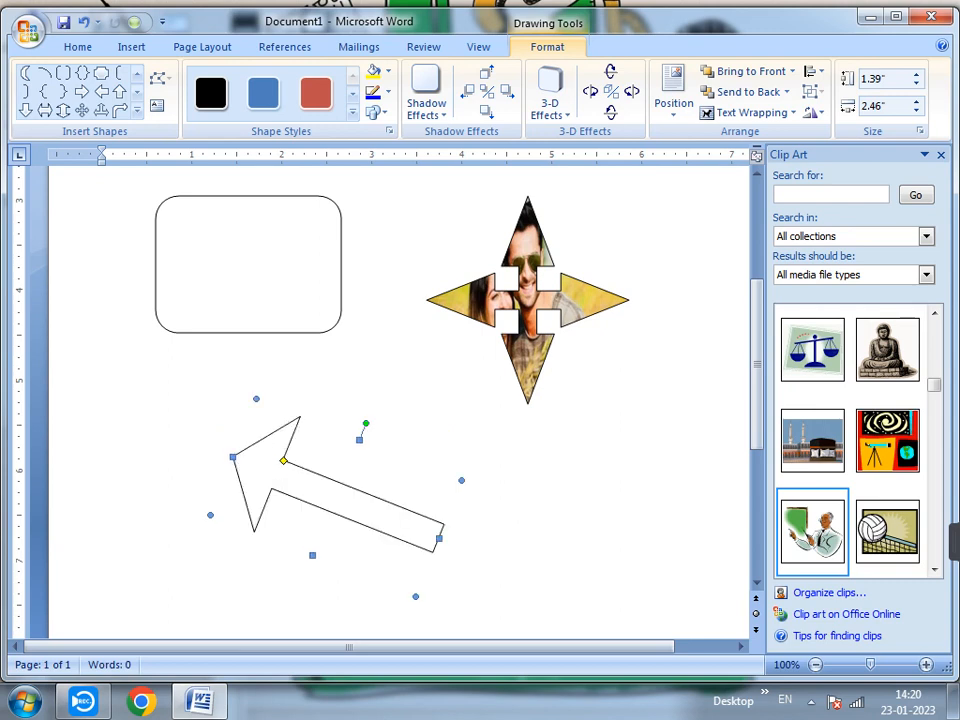
Step: Draw a bent arrow about 2.79" high and 2.44" wide near the end of the page
left_click(120, 92)
left_click(120, 110)
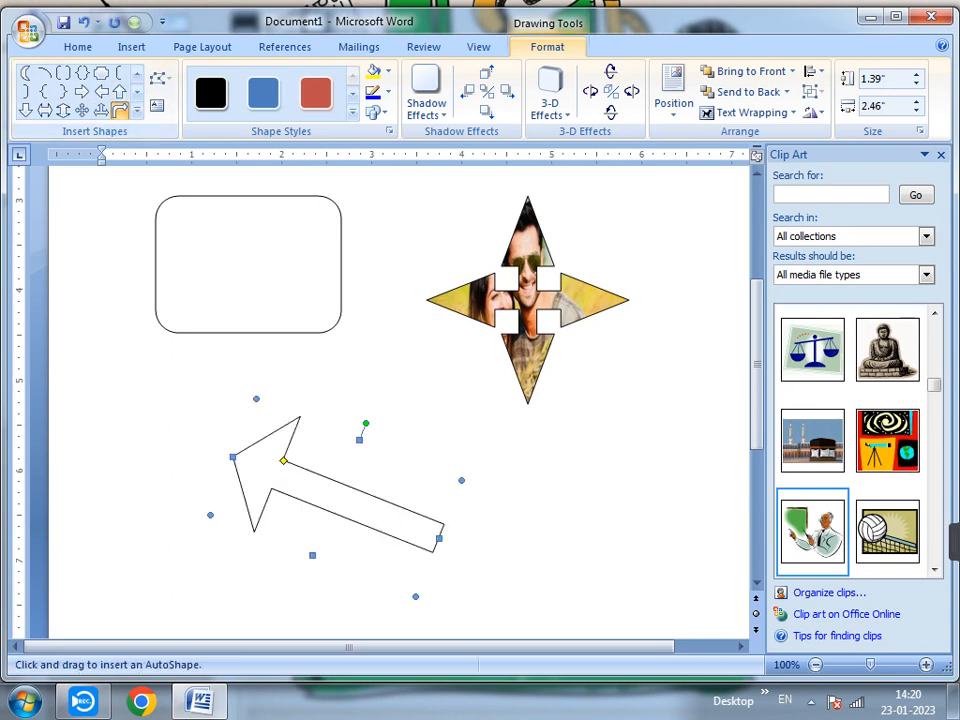
scroll(400, 400, "down", 6)
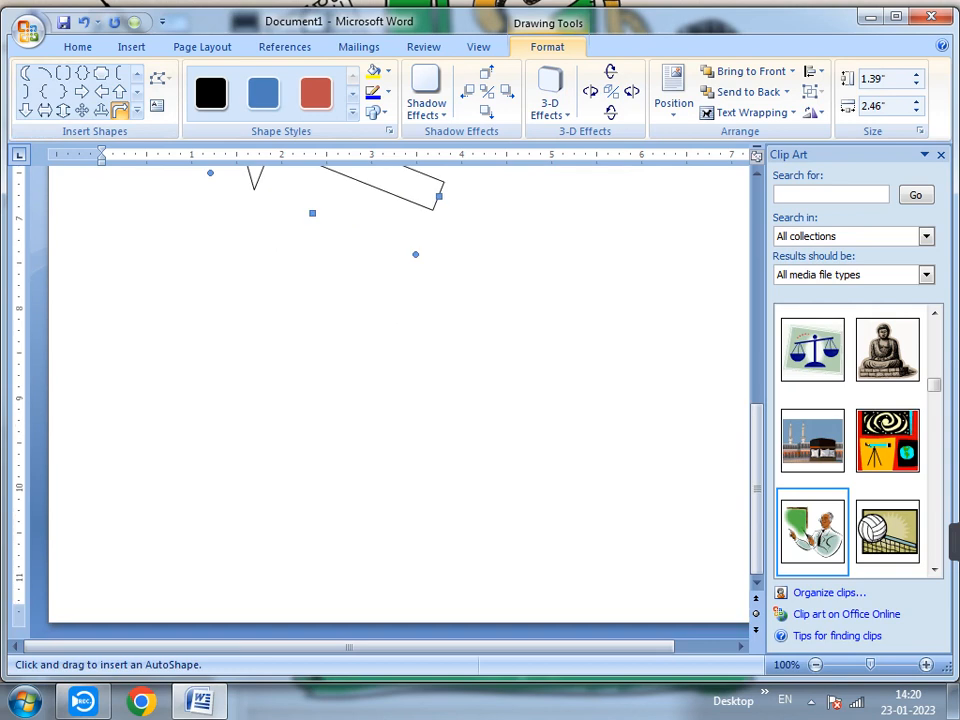
left_click_drag(307, 326, 527, 577)
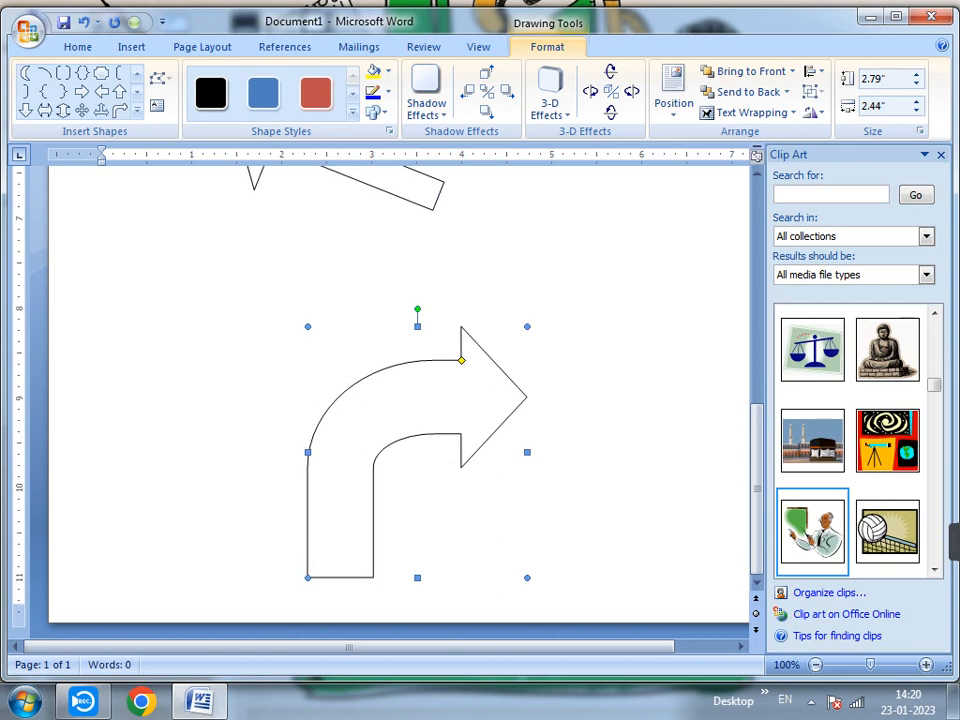
Step: Make the bent arrow's shaft thinner and rotate the arrow slightly counterclockwise
left_click_drag(461, 360, 498, 367)
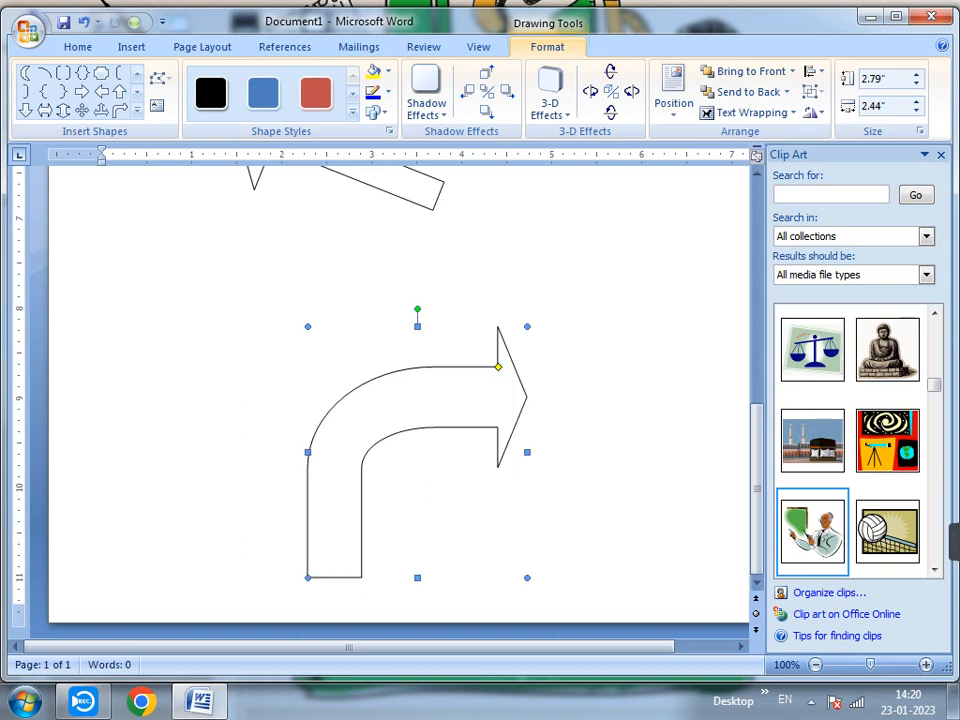
left_click_drag(498, 367, 463, 376)
left_click_drag(417, 310, 397, 311)
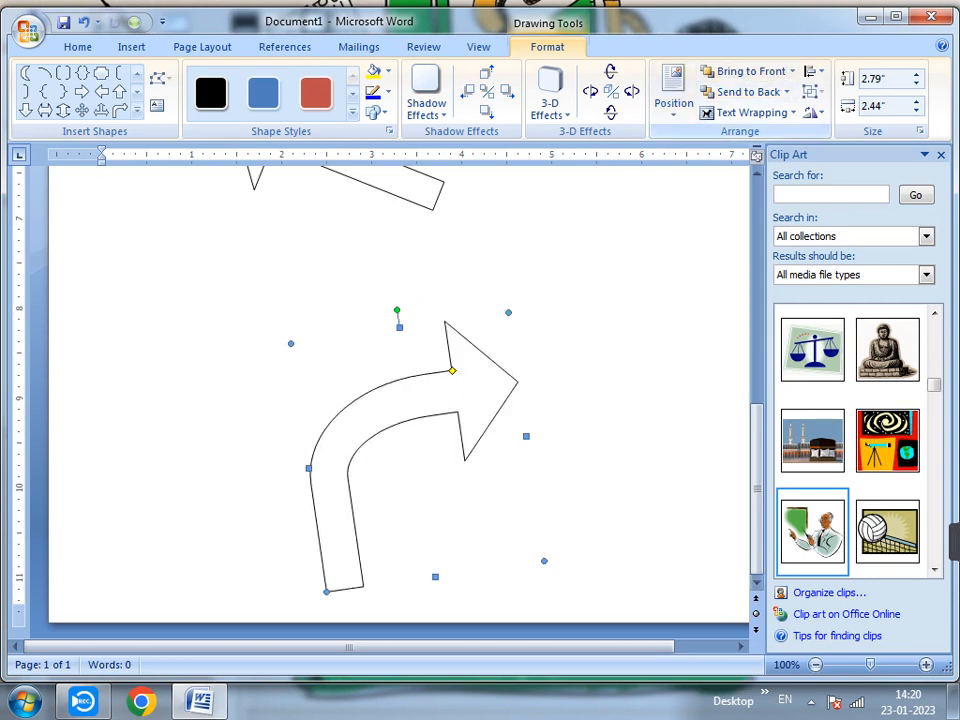
Step: Fill the bent arrow with yellow and give it a dashed blue 4½ pt outline
left_click(372, 70)
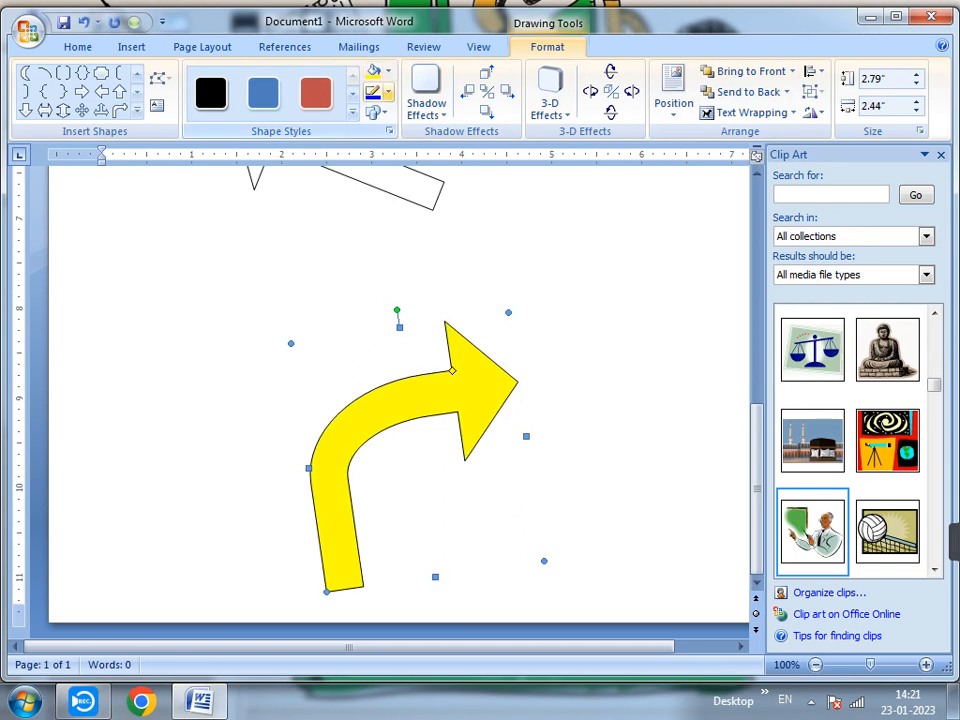
left_click(388, 91)
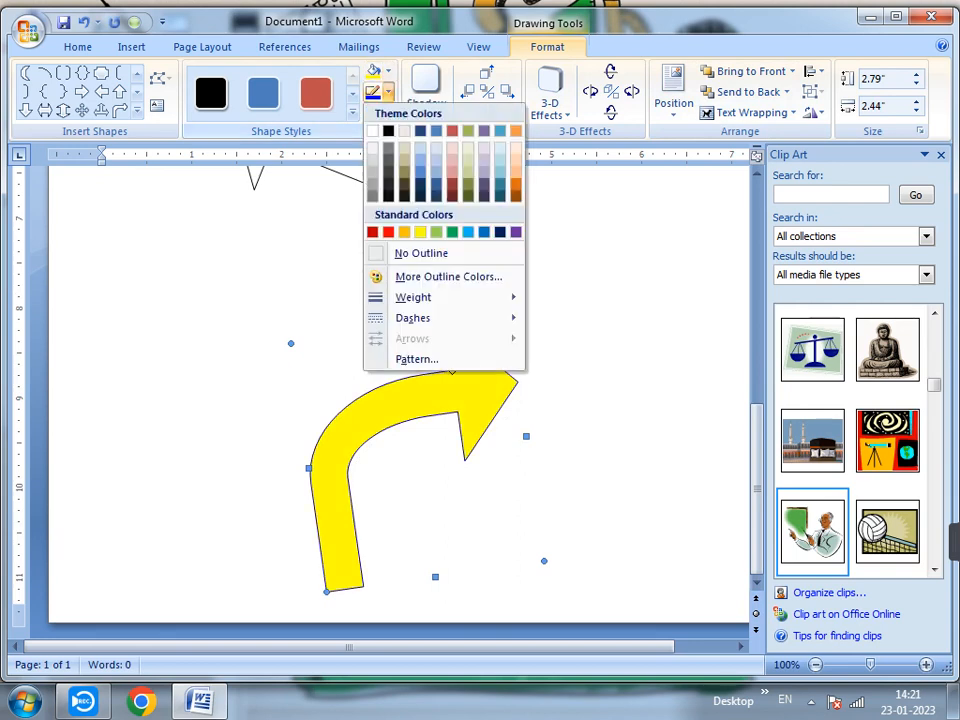
mouse_move(440, 297)
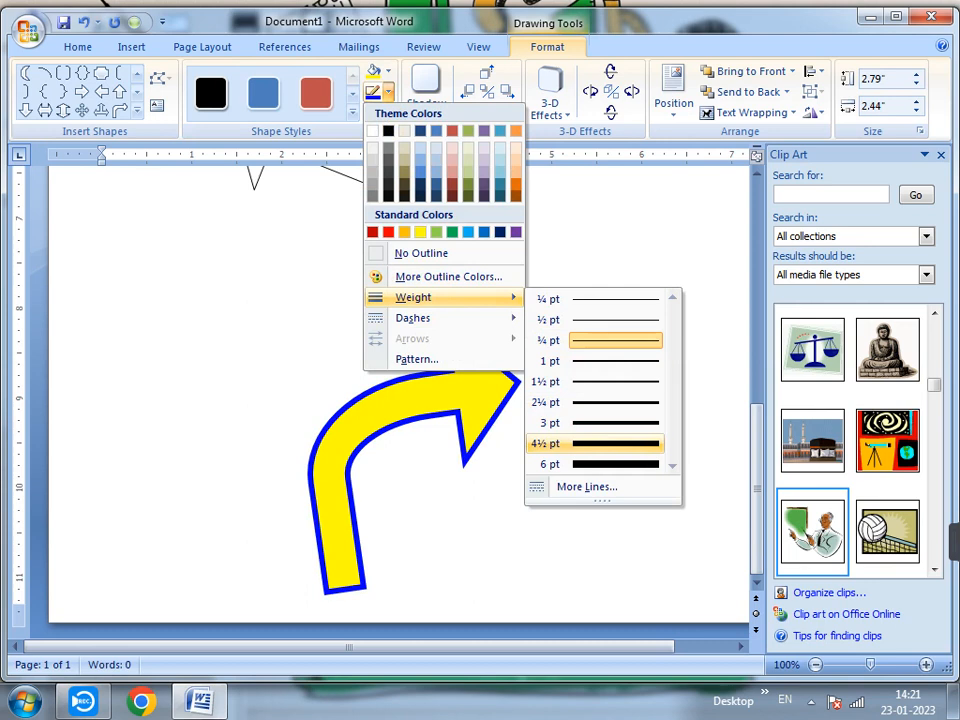
left_click(600, 443)
left_click(388, 91)
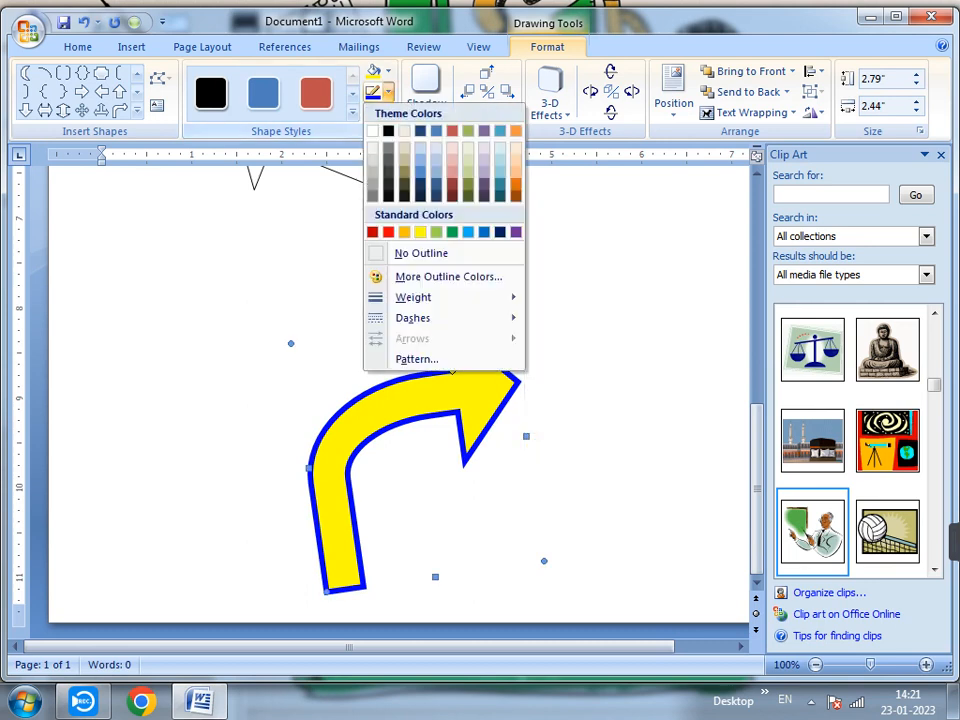
mouse_move(430, 318)
left_click(572, 361)
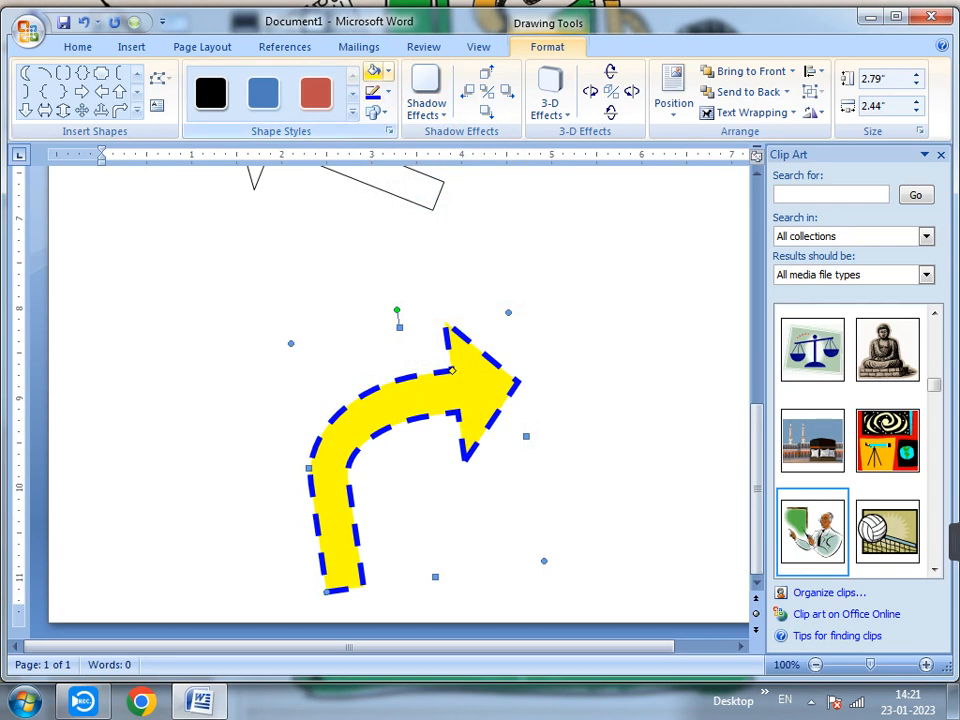
Step: Apply the drop shadow style that falls up and to the right of the bent arrow
left_click(425, 95)
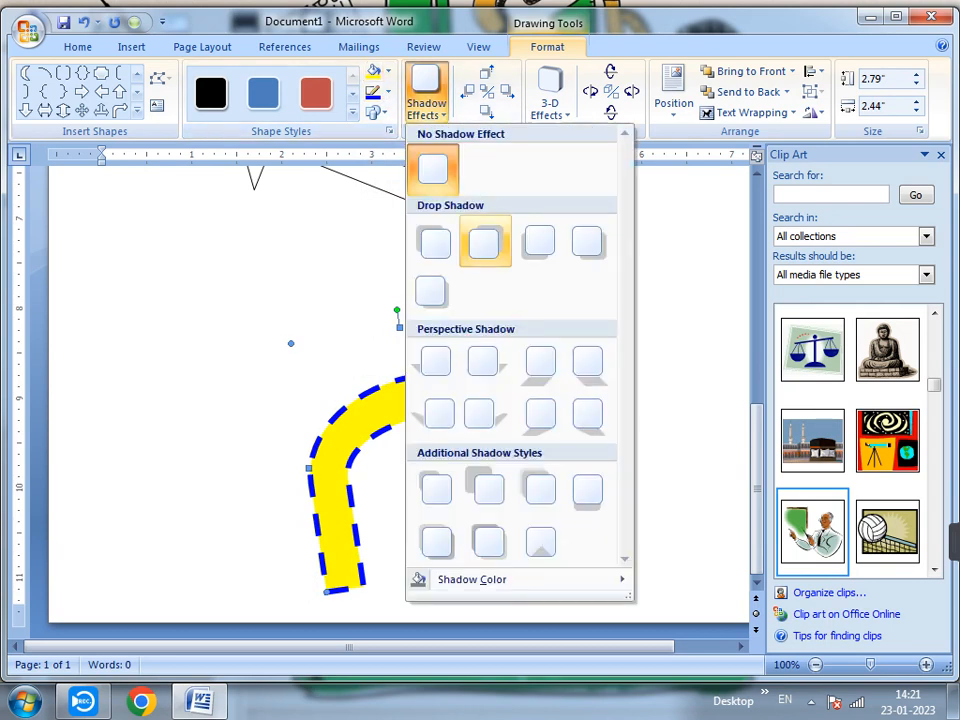
left_click(491, 242)
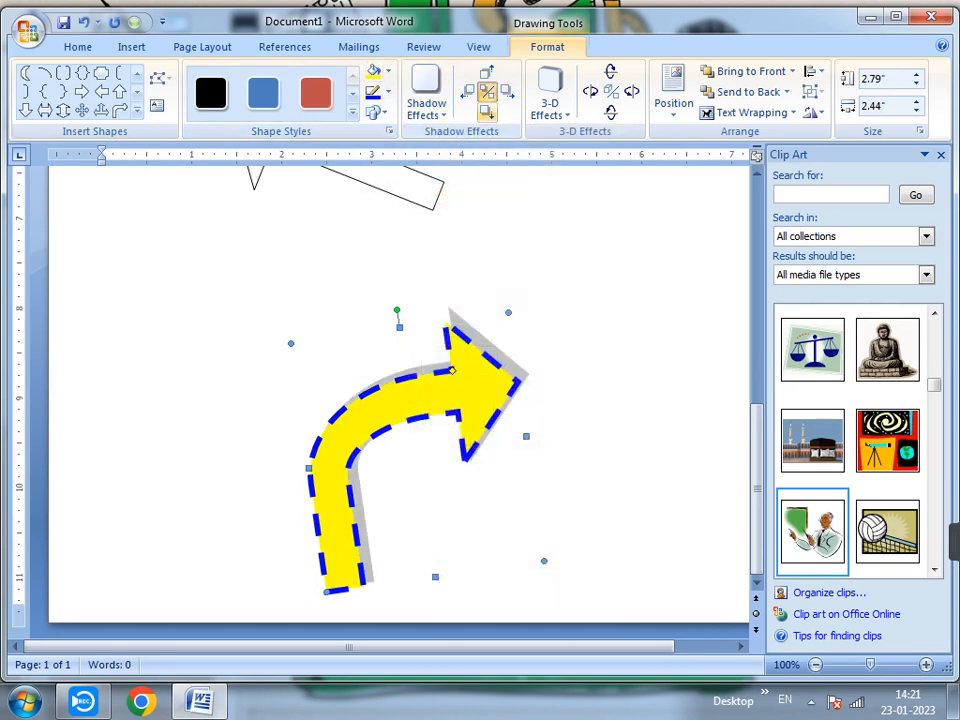
Step: Apply the second Parallel 3-D effect style to the bent arrow
left_click(549, 100)
left_click(609, 241)
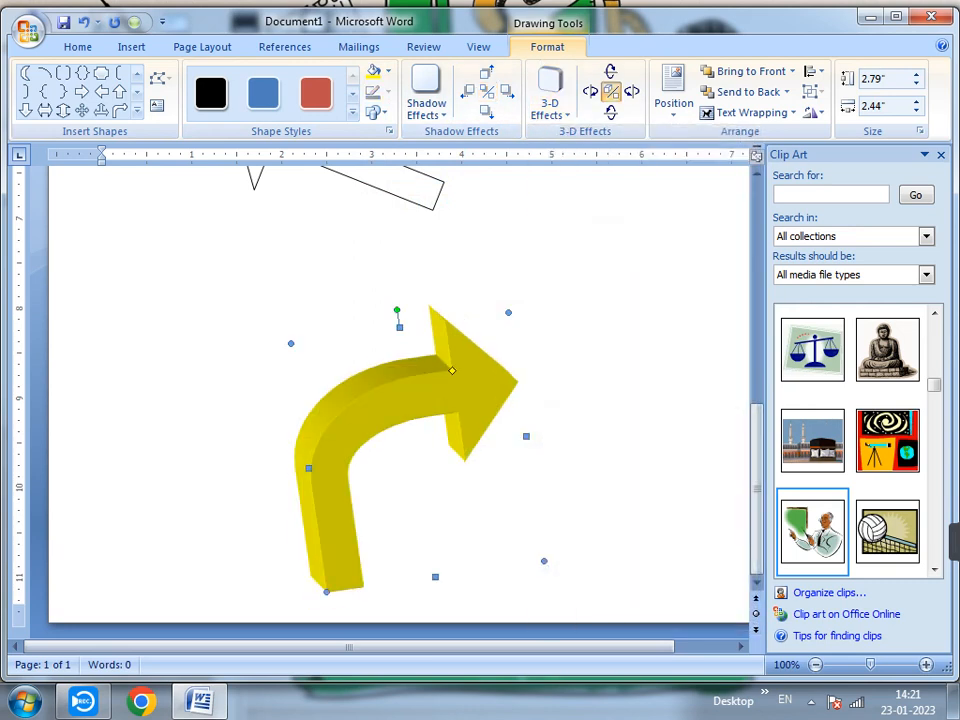
left_click(387, 71)
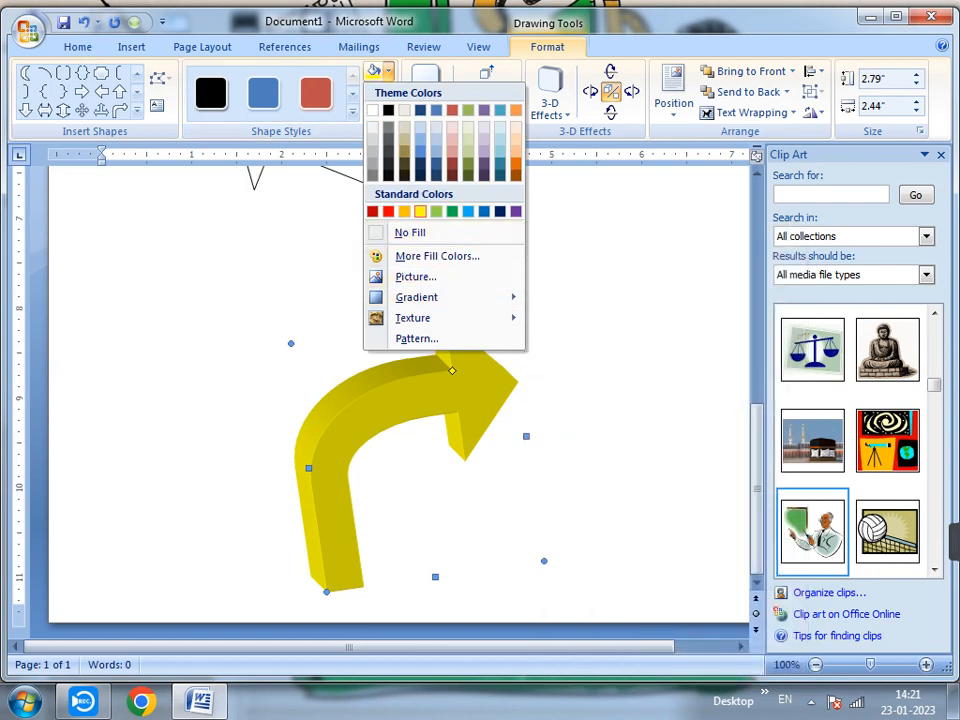
left_click(549, 95)
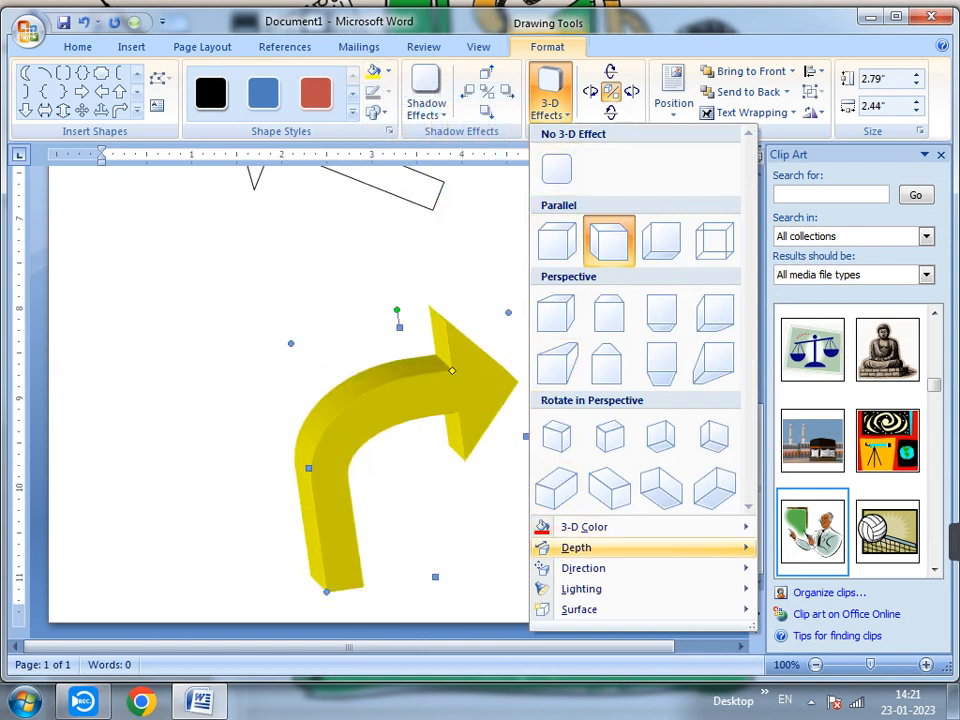
mouse_move(590, 527)
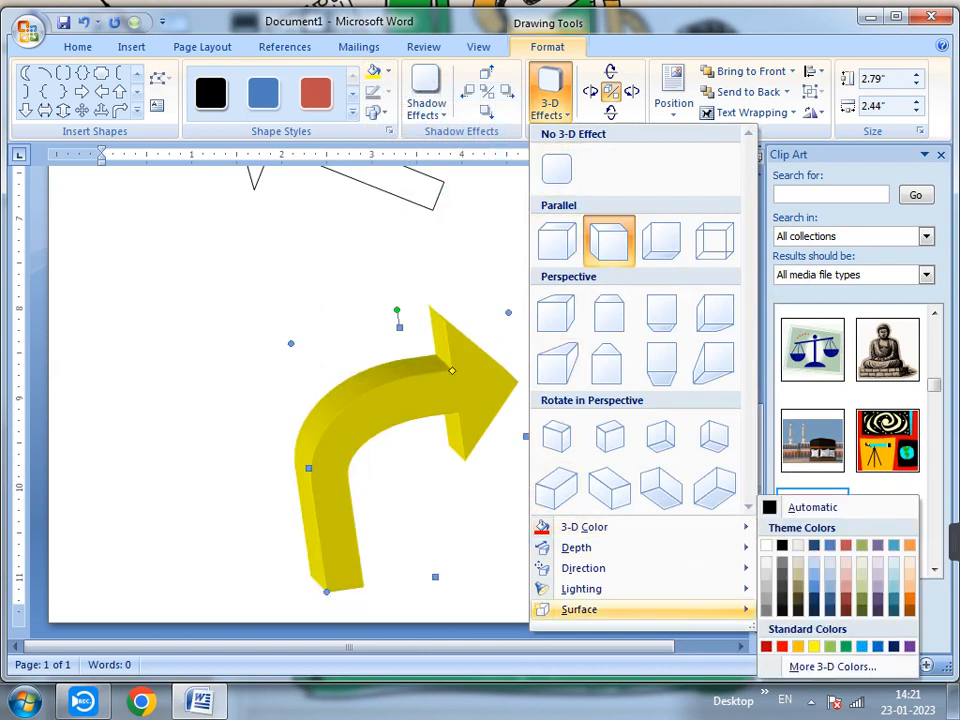
left_click(832, 666)
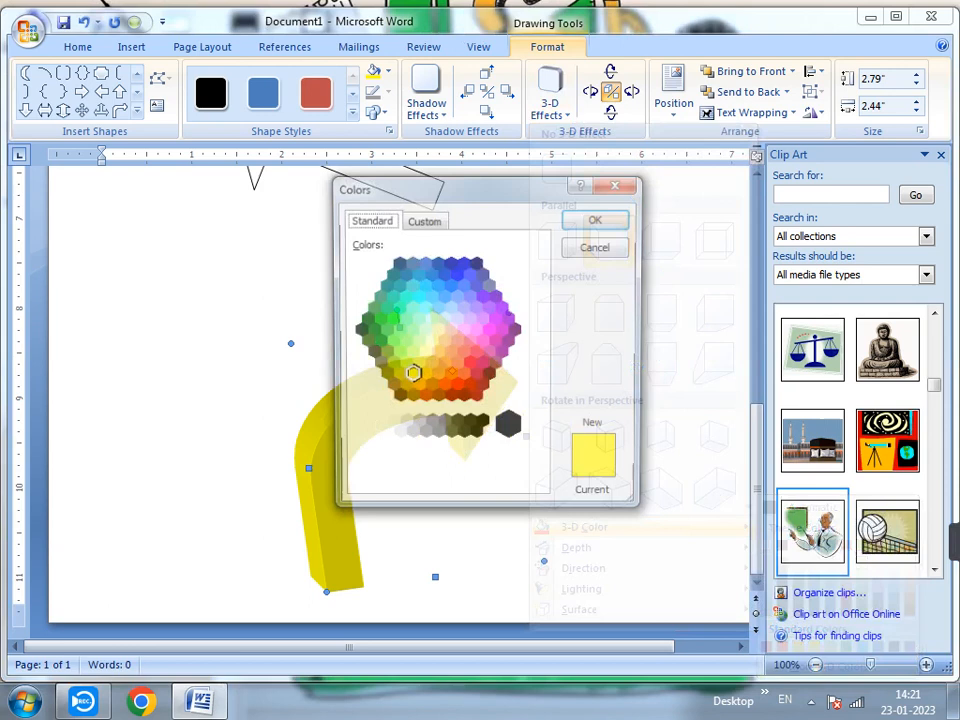
left_click(423, 219)
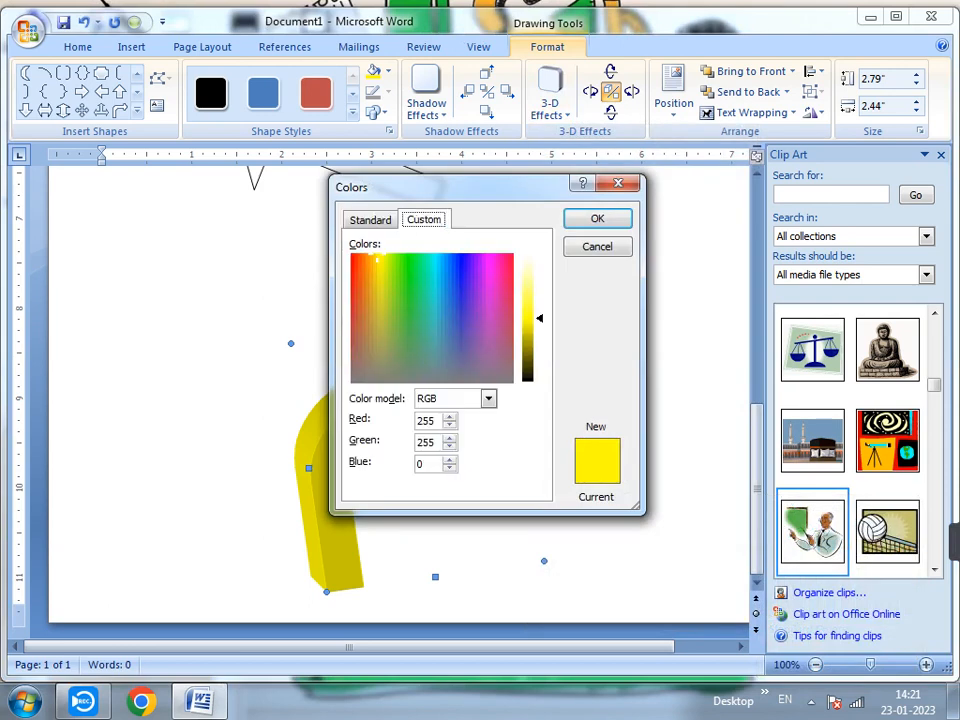
left_click(597, 247)
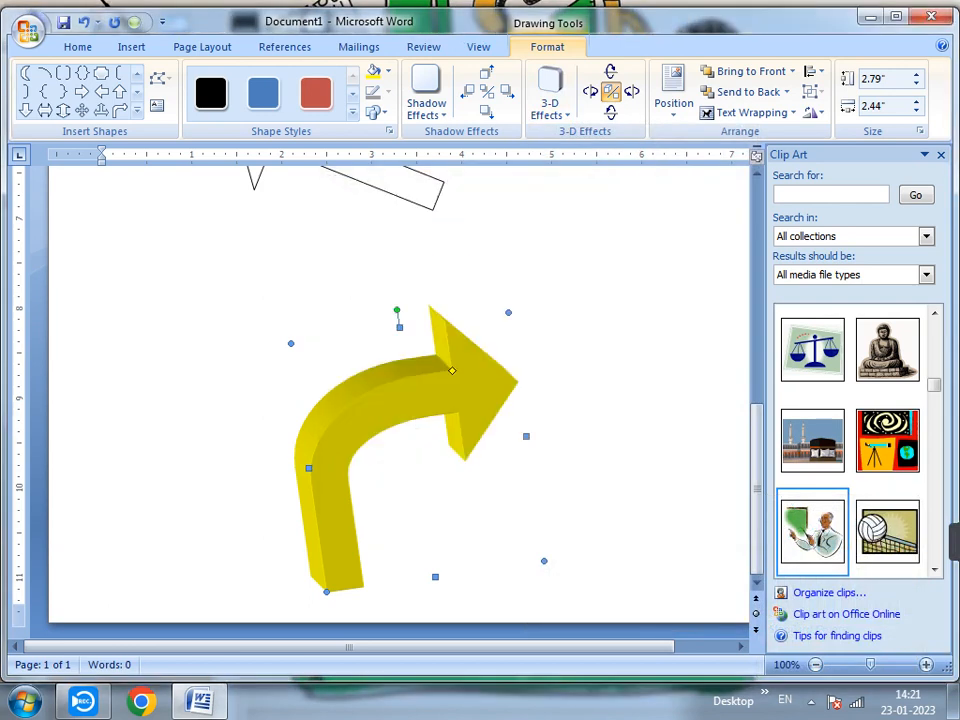
Step: Fill the front face of the bent arrow with the photo of the couple
left_click(388, 71)
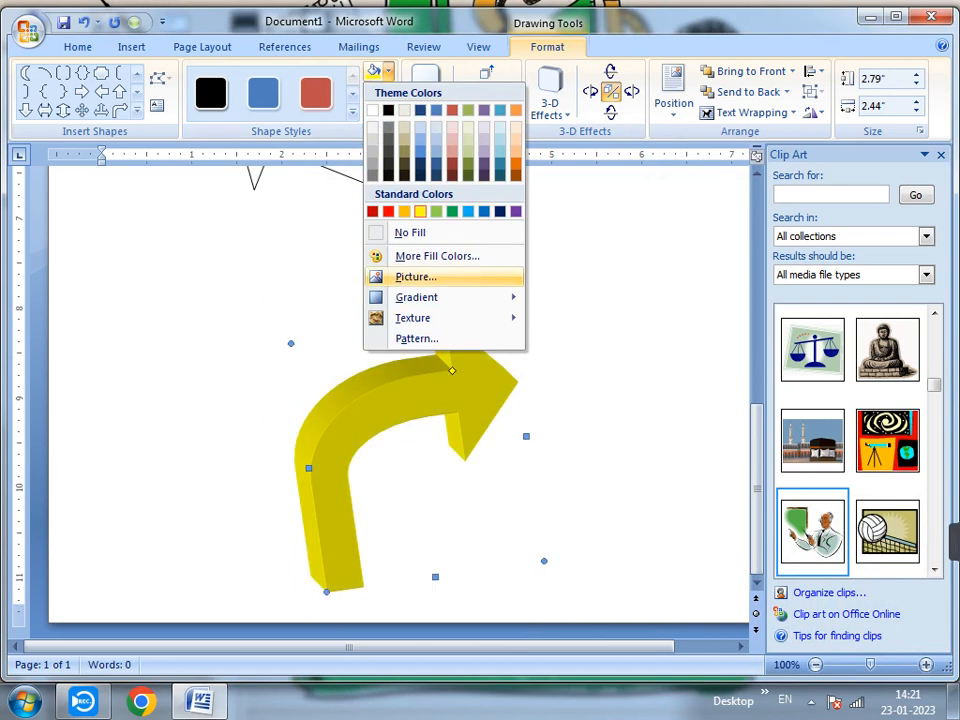
left_click(415, 277)
double_click(229, 336)
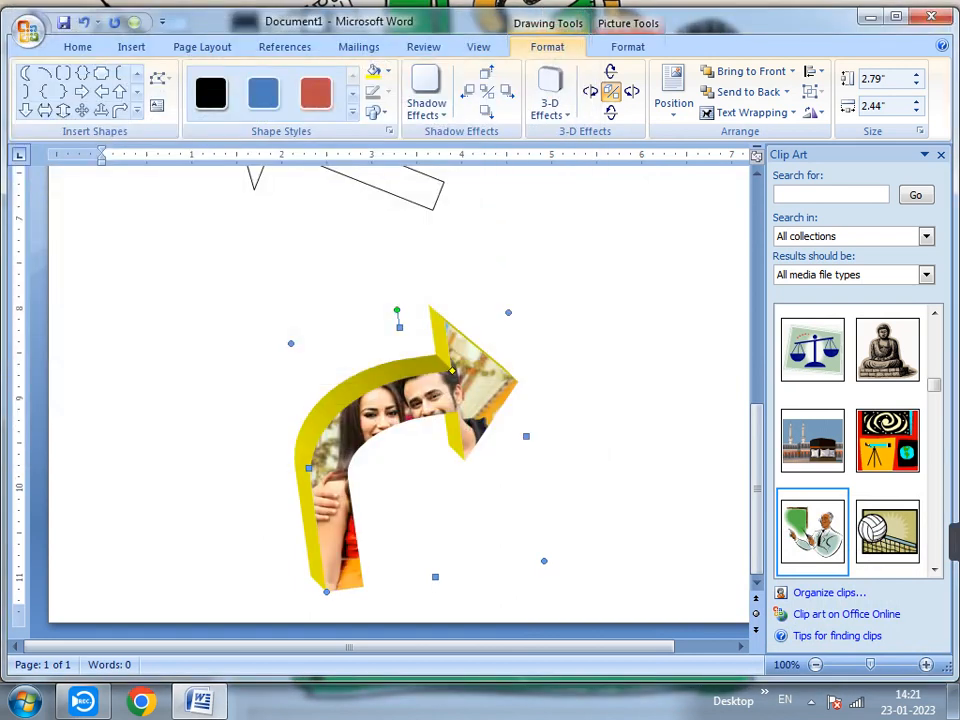
Step: Set the 3-D color of the bent arrow's sides to the standard green
left_click(549, 95)
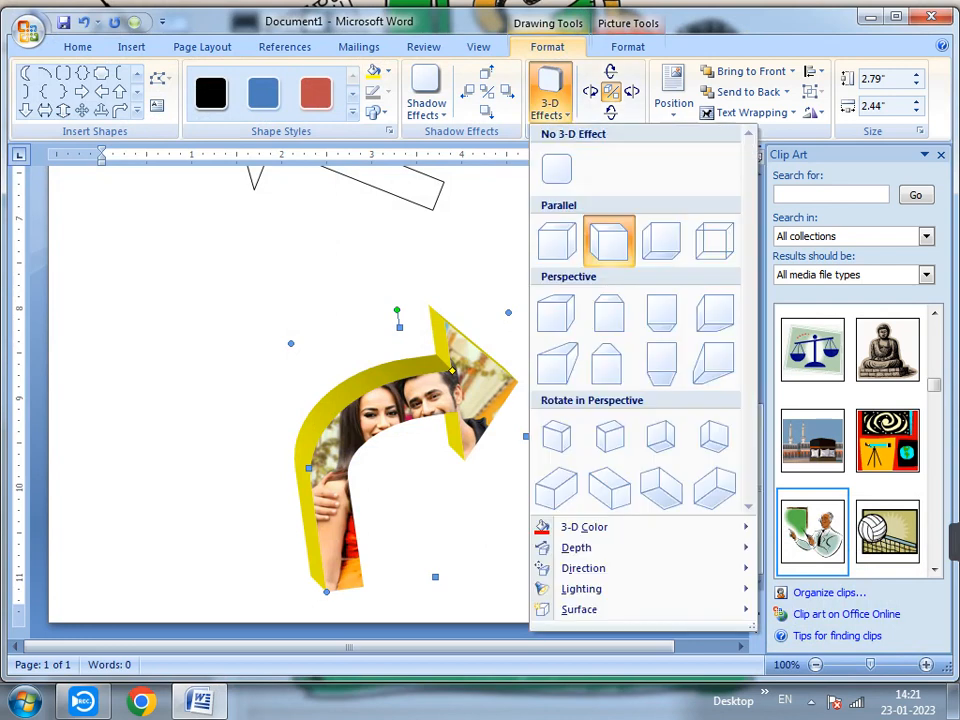
mouse_move(584, 526)
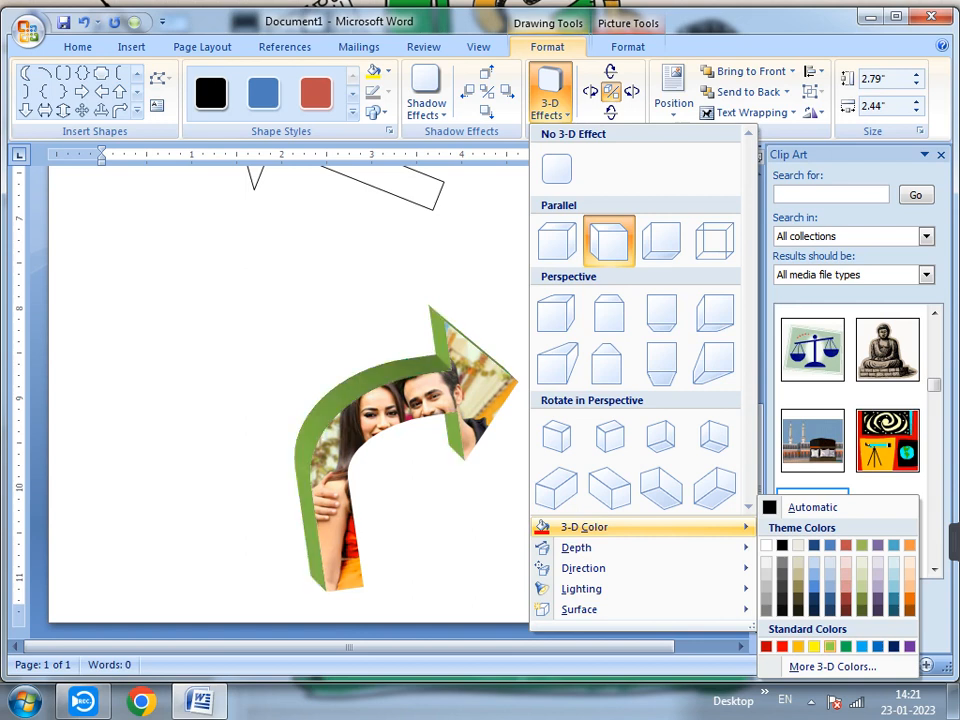
left_click(846, 646)
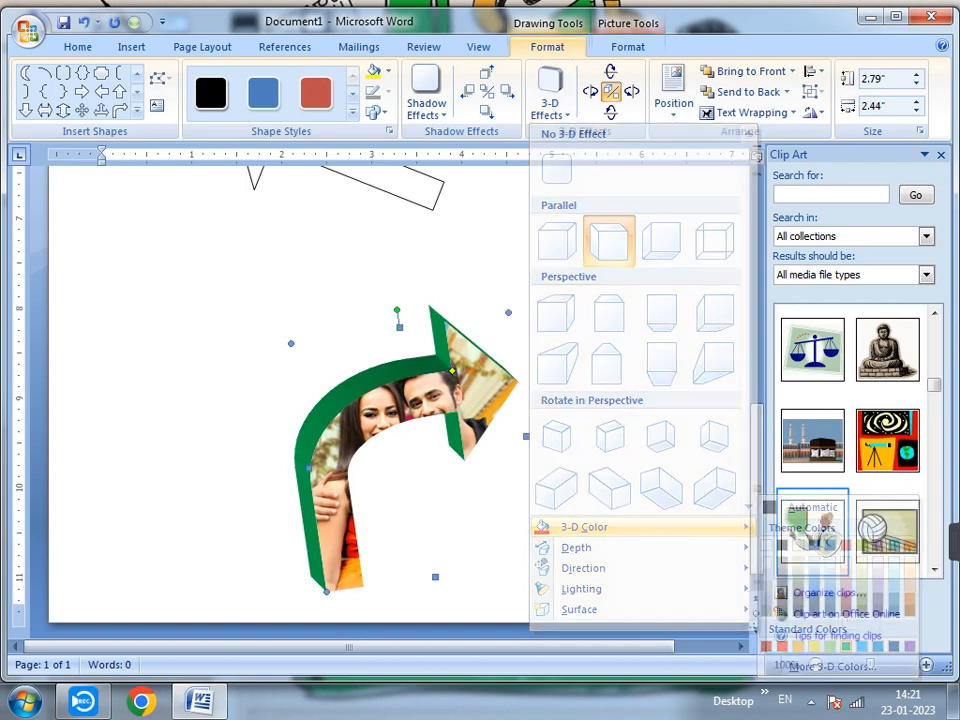
Step: Change the 3-D color of the bent arrow's sides to the standard purple
left_click(549, 95)
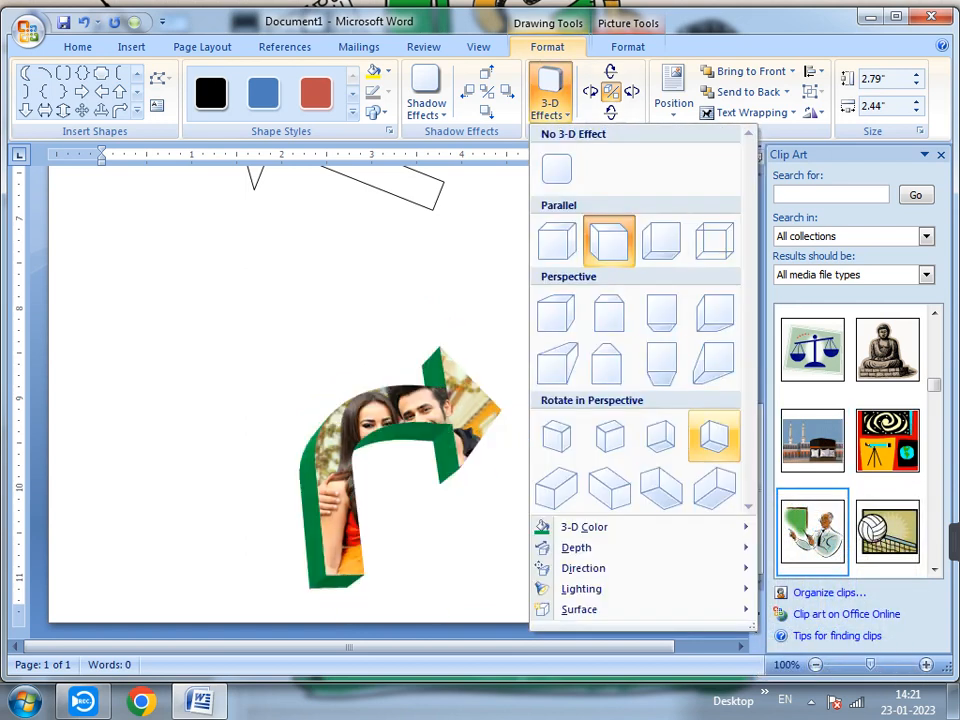
mouse_move(584, 527)
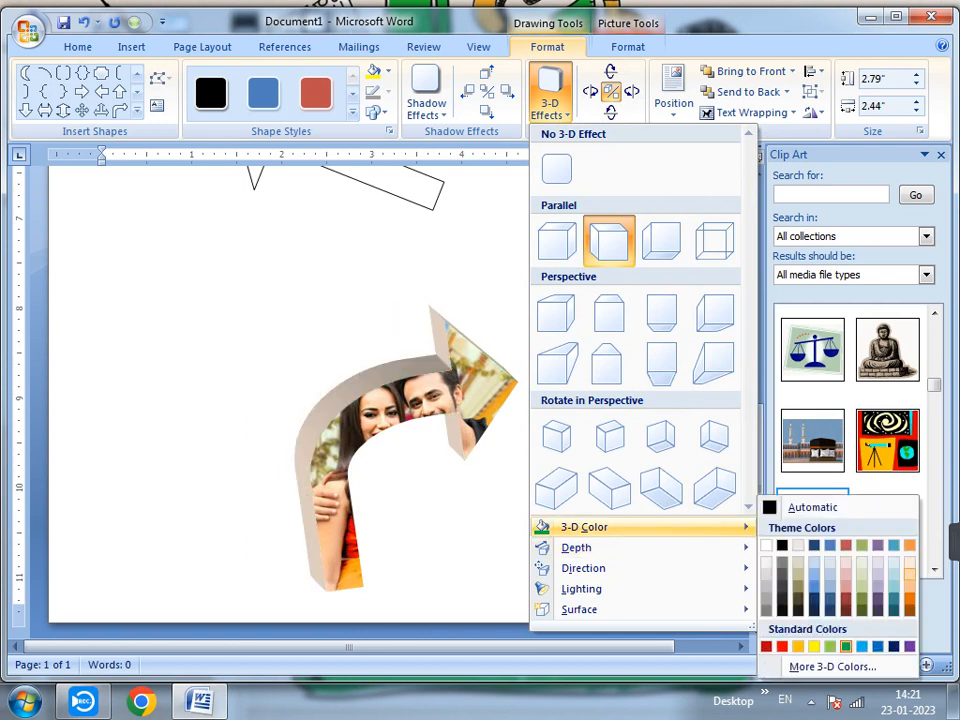
left_click(909, 646)
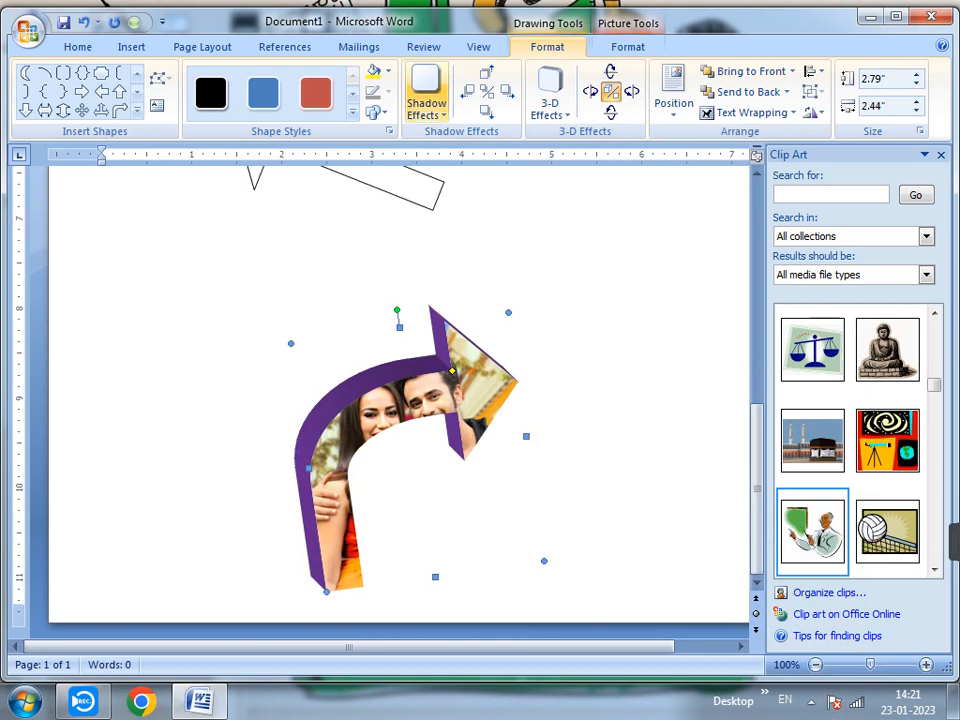
Step: Apply the last Rotate in Perspective 3-D style to the bent arrow
left_click(549, 100)
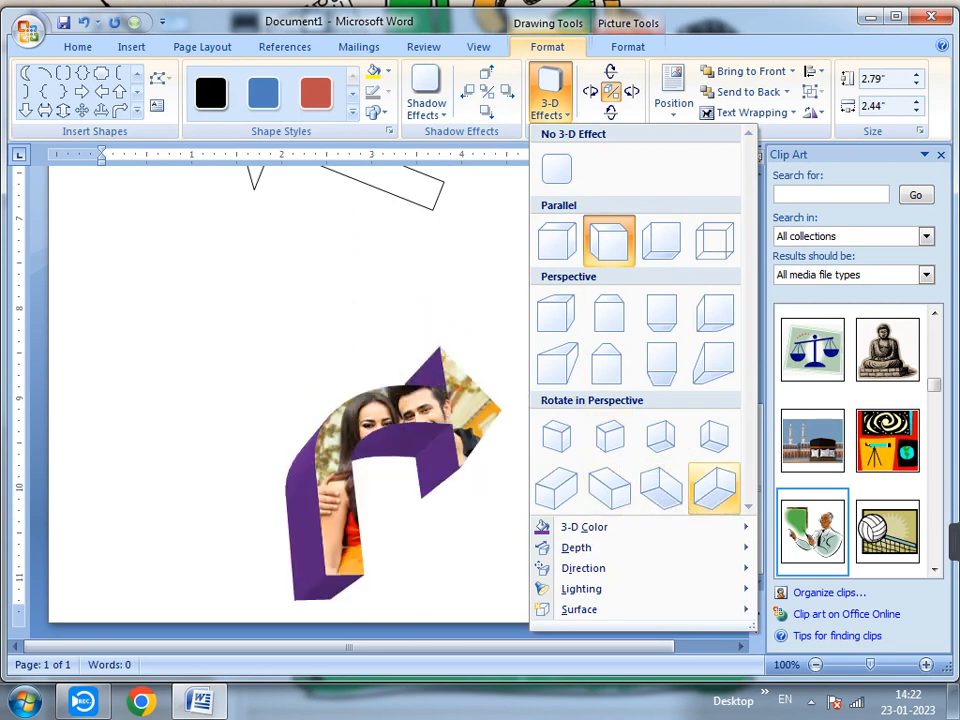
left_click(714, 489)
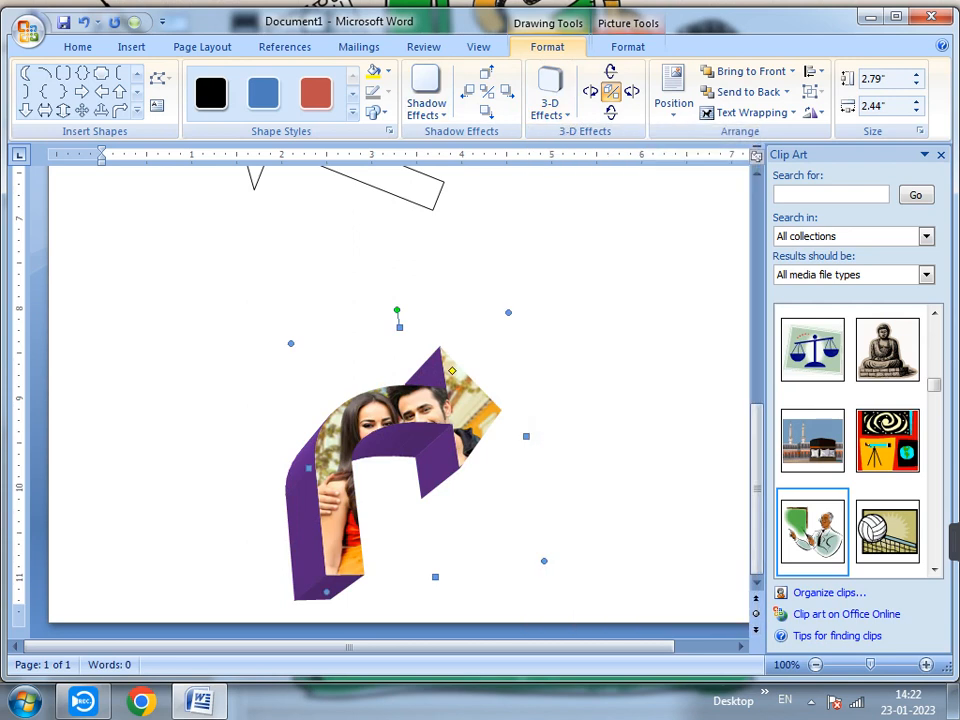
Step: Enlarge the bent arrow to about 3.61" high and 3.35" wide and shift it slightly up and to the right
left_click_drag(291, 343, 199, 281)
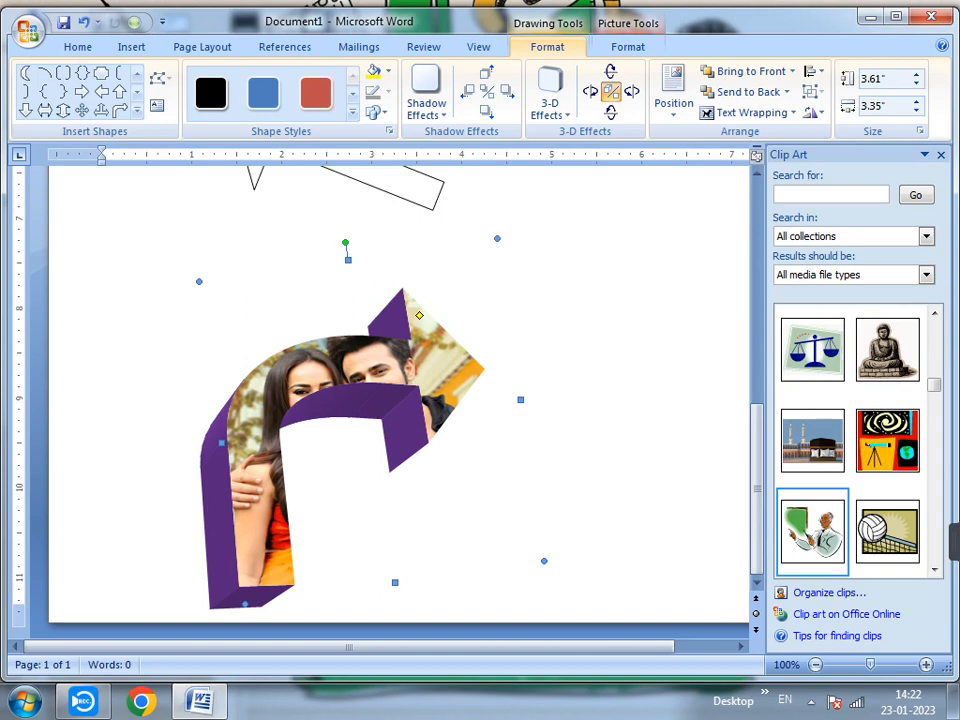
left_click_drag(320, 365, 383, 325)
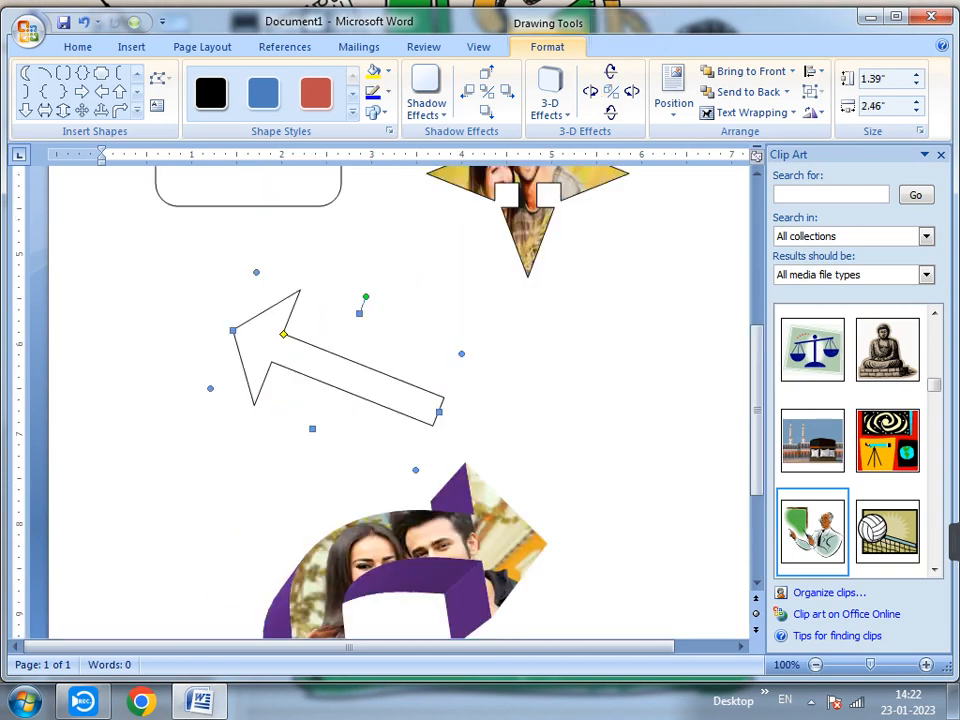
Step: Delete the straight arrow, the rounded rectangle, the Buddha clip art and the picture-filled four-way arrow, keeping only the bent arrow
key("Delete")
left_click(248, 468)
key("Delete")
left_click(194, 262)
key("Delete")
key("Delete")
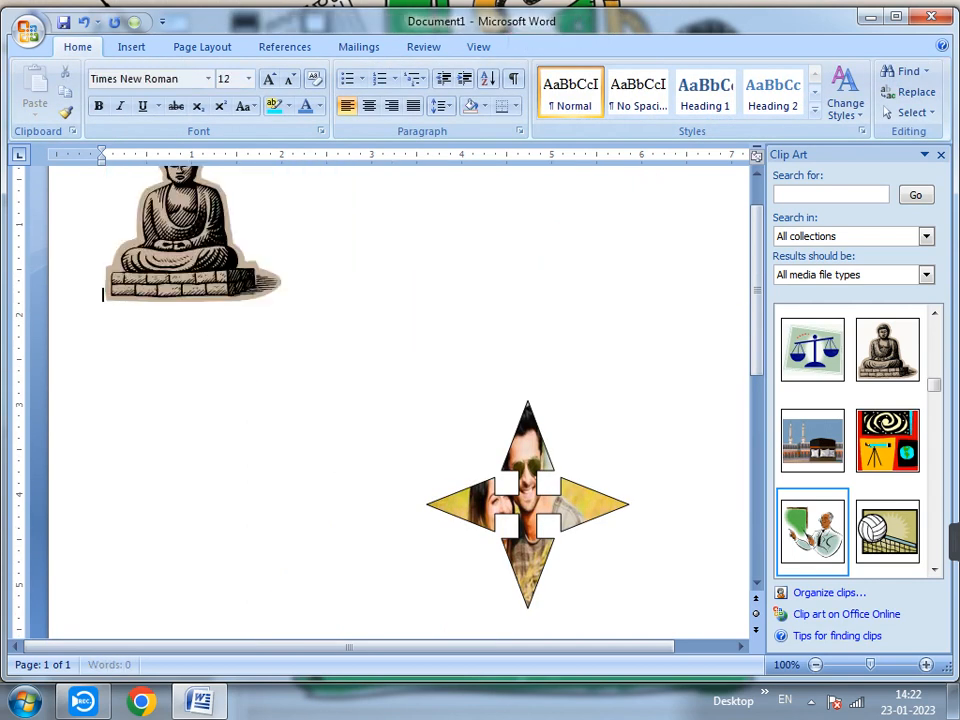
key("Delete")
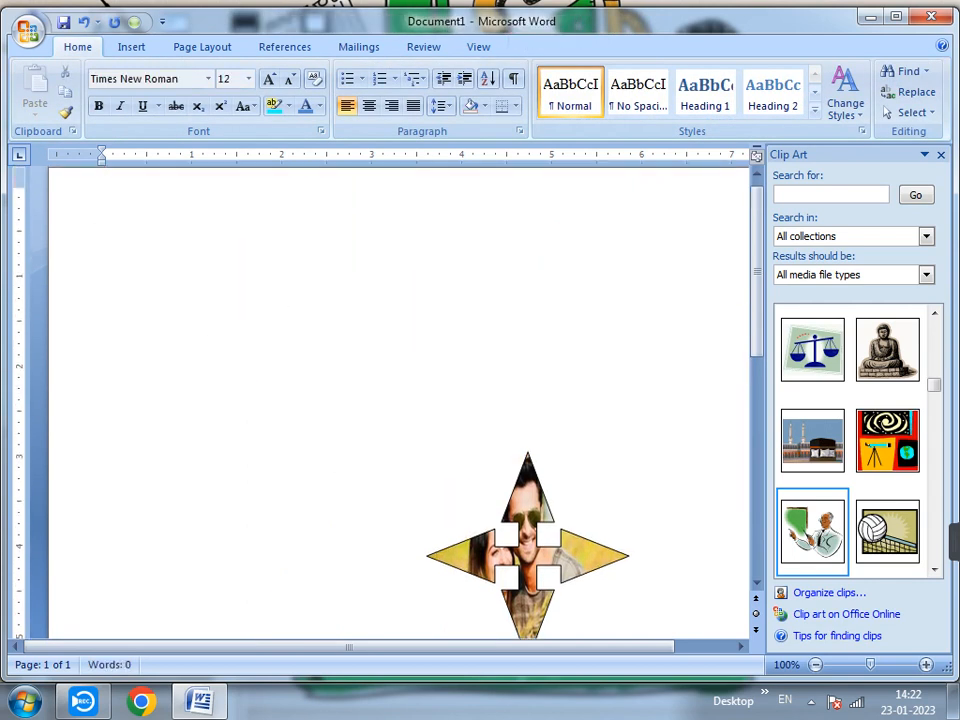
left_click(528, 556)
key("Delete")
Step: Move the bent arrow further up the page and close the Clip Art pane
scroll(400, 400, "down", 5)
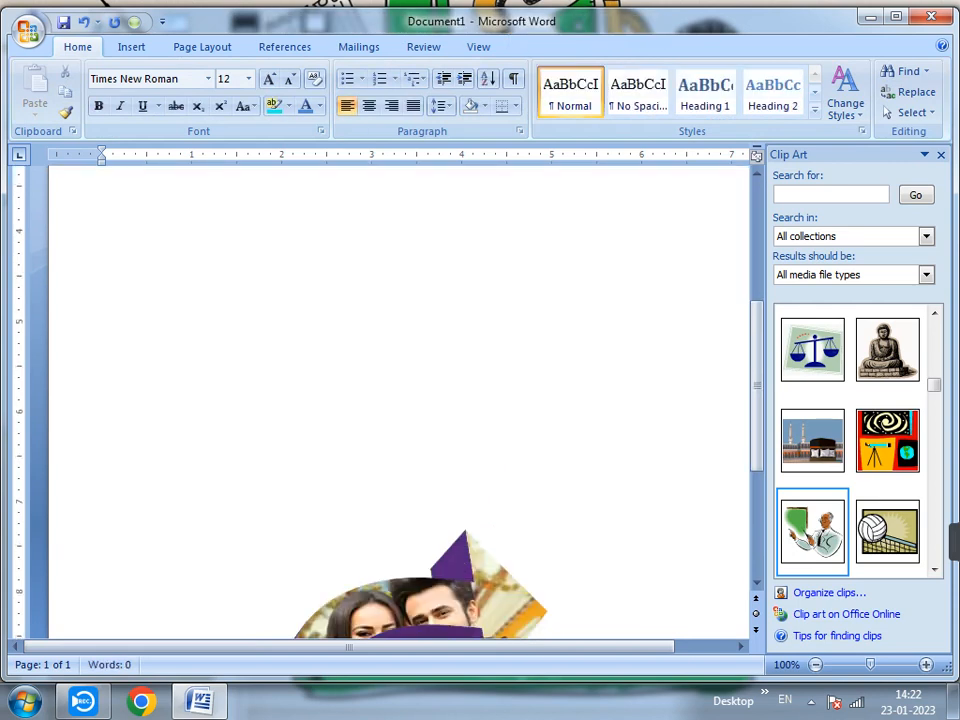
left_click(410, 385)
left_click_drag(410, 385, 376, 285)
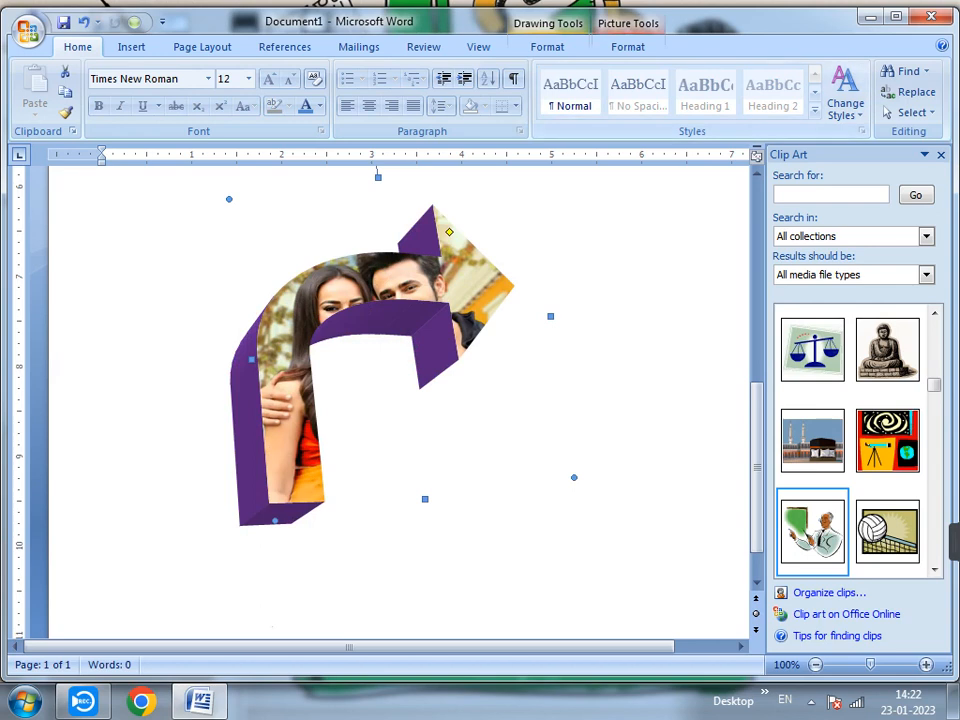
left_click(941, 155)
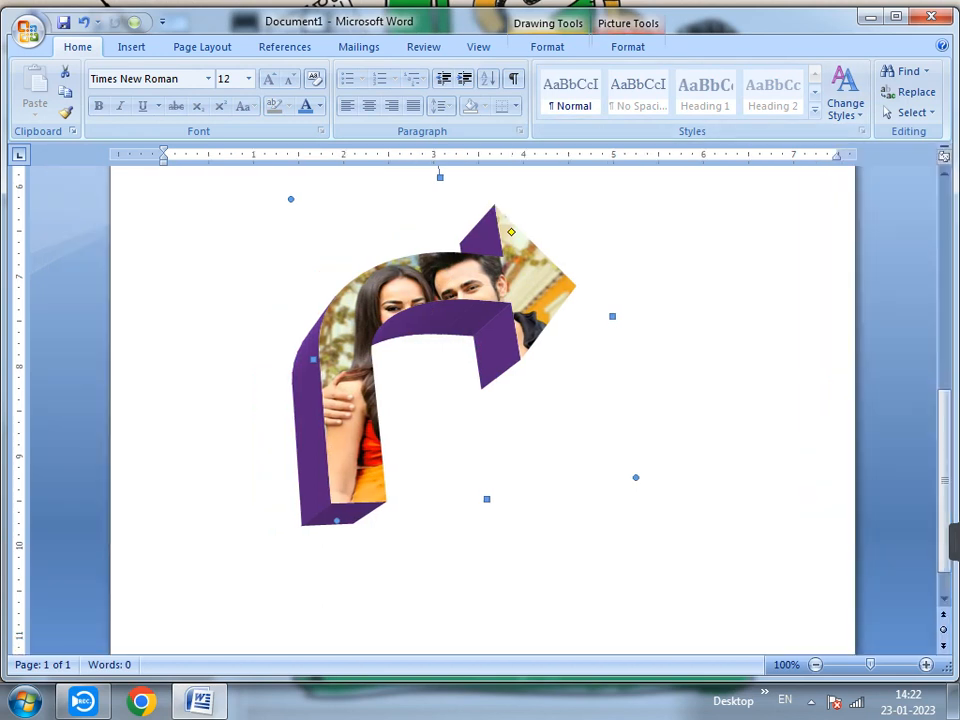
Step: Set the 3-D color of the bent arrow's sides to Light Blue
left_click(628, 47)
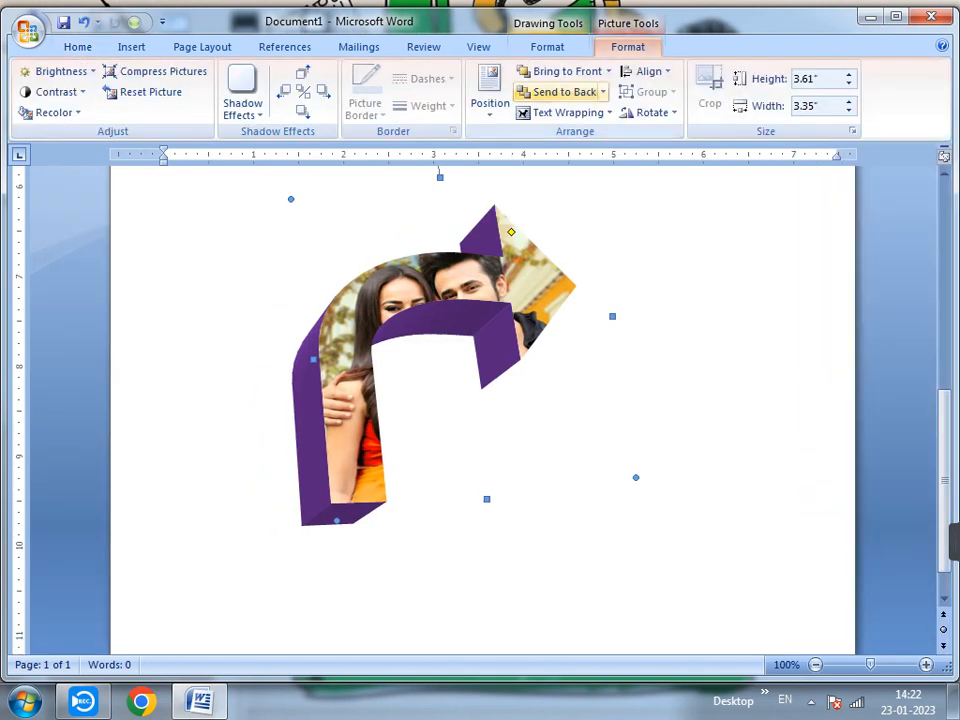
left_click(547, 47)
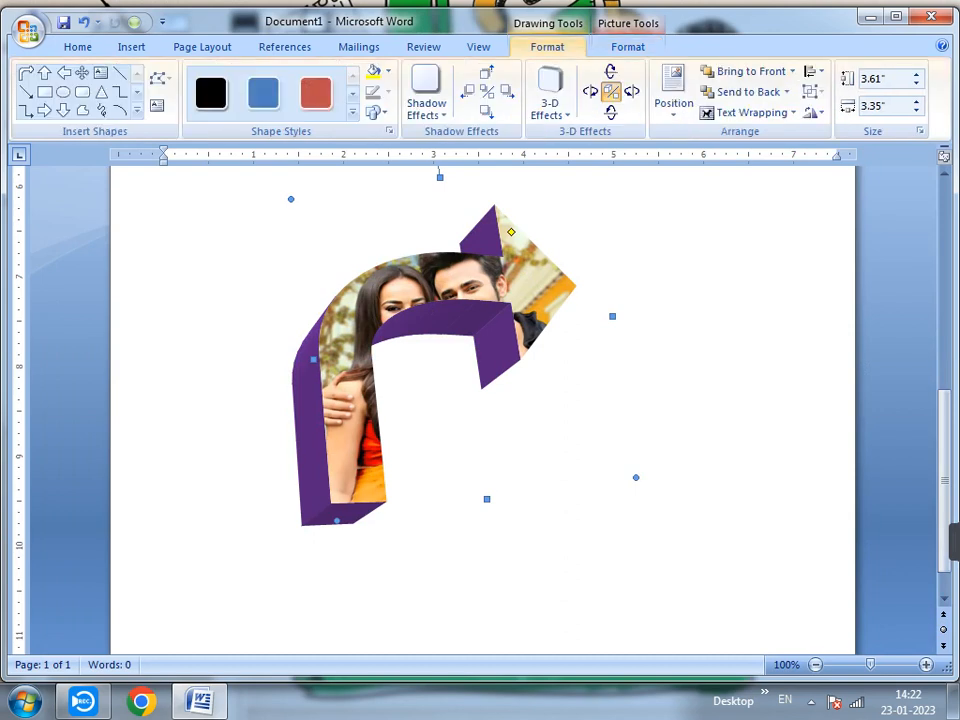
left_click(549, 100)
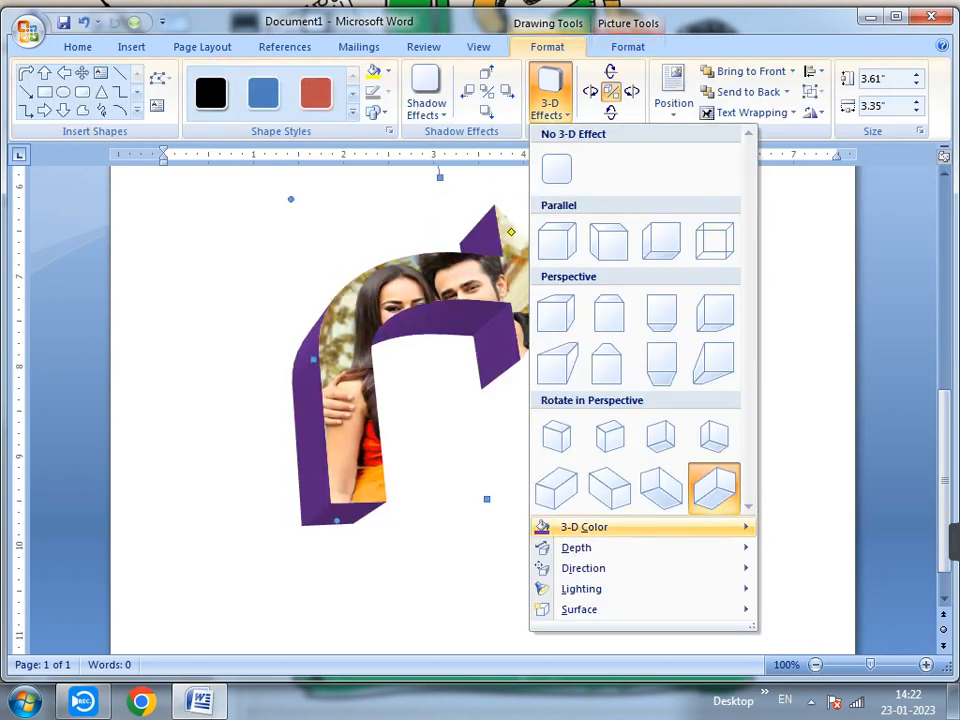
mouse_move(584, 527)
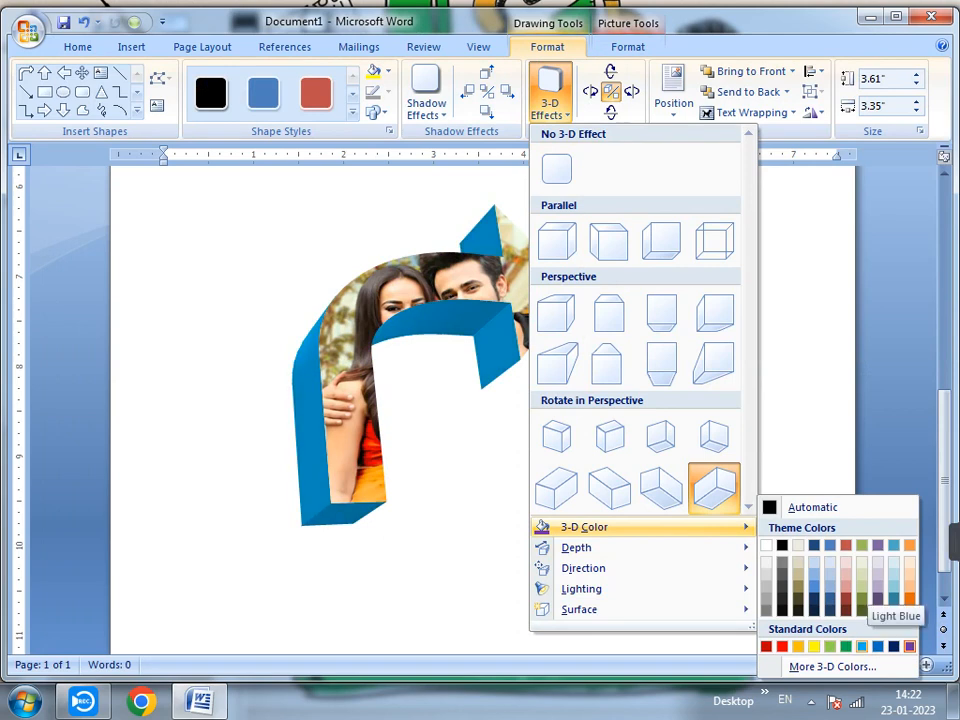
left_click(861, 646)
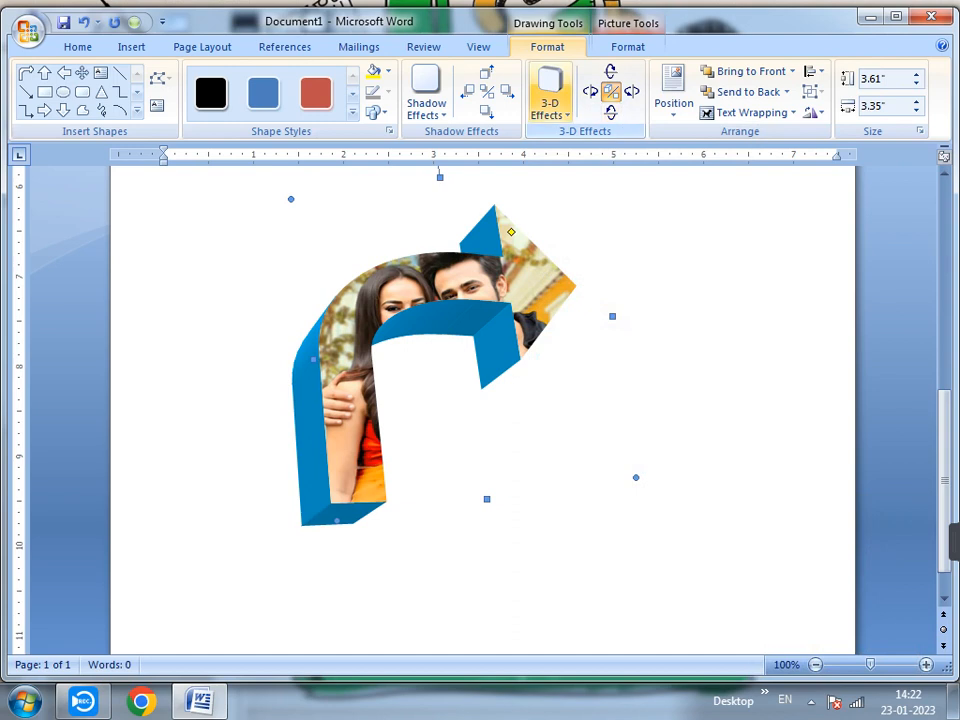
Step: Set the bent arrow's 3-D depth to 288 pt
left_click(549, 100)
mouse_move(578, 547)
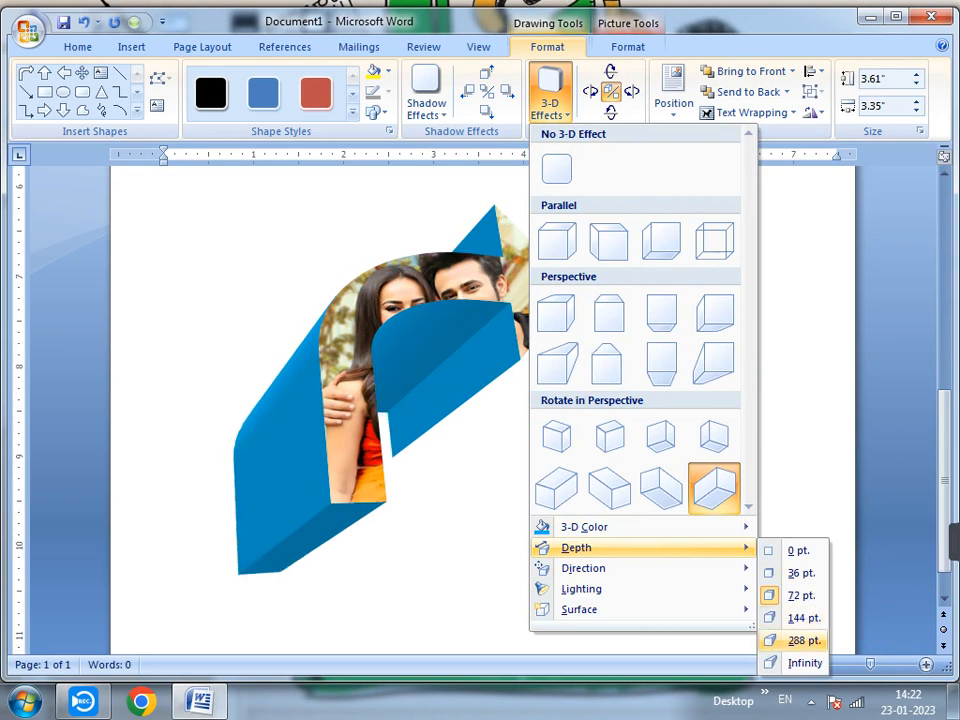
left_click(800, 640)
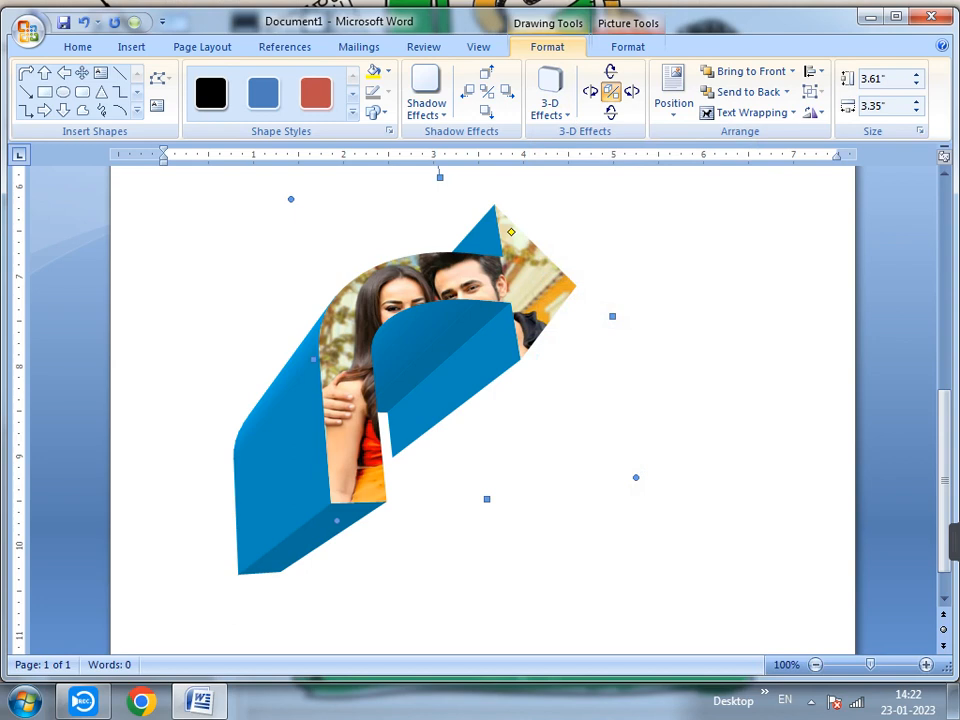
Step: Set the bent arrow's 3-D depth to Infinity and move the arrow toward the right edge of the page
left_click(549, 100)
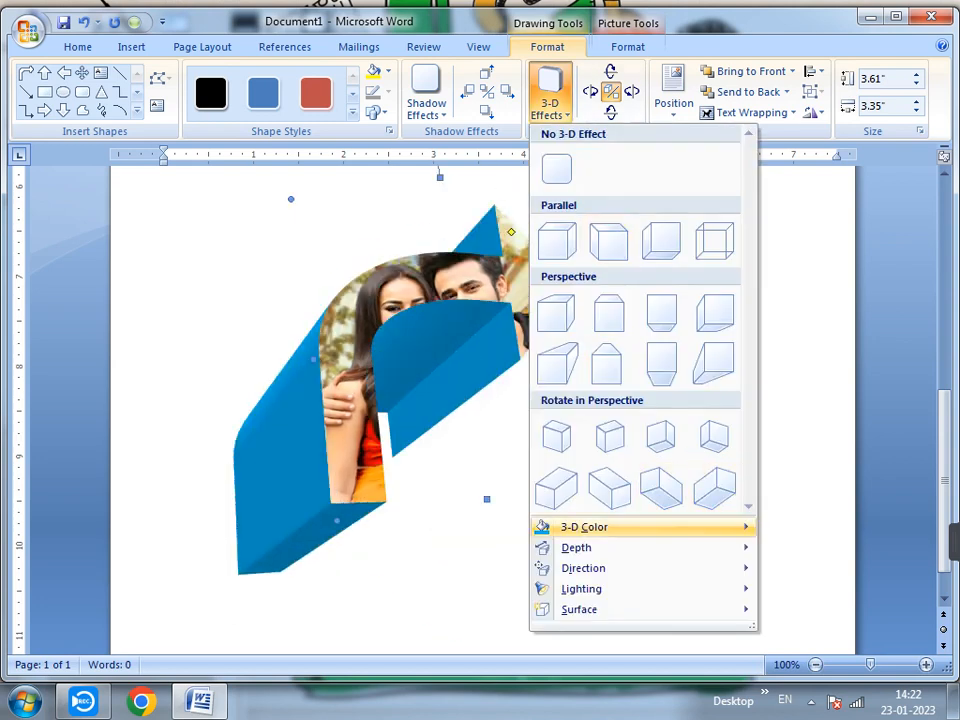
left_click(803, 662)
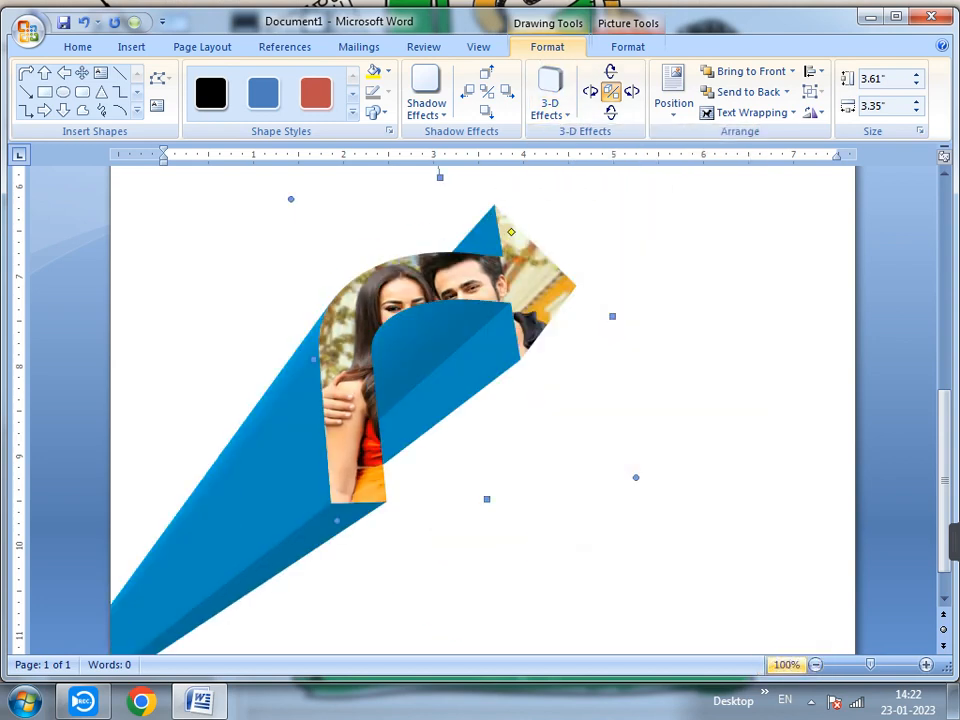
scroll(482, 410, "down", 1)
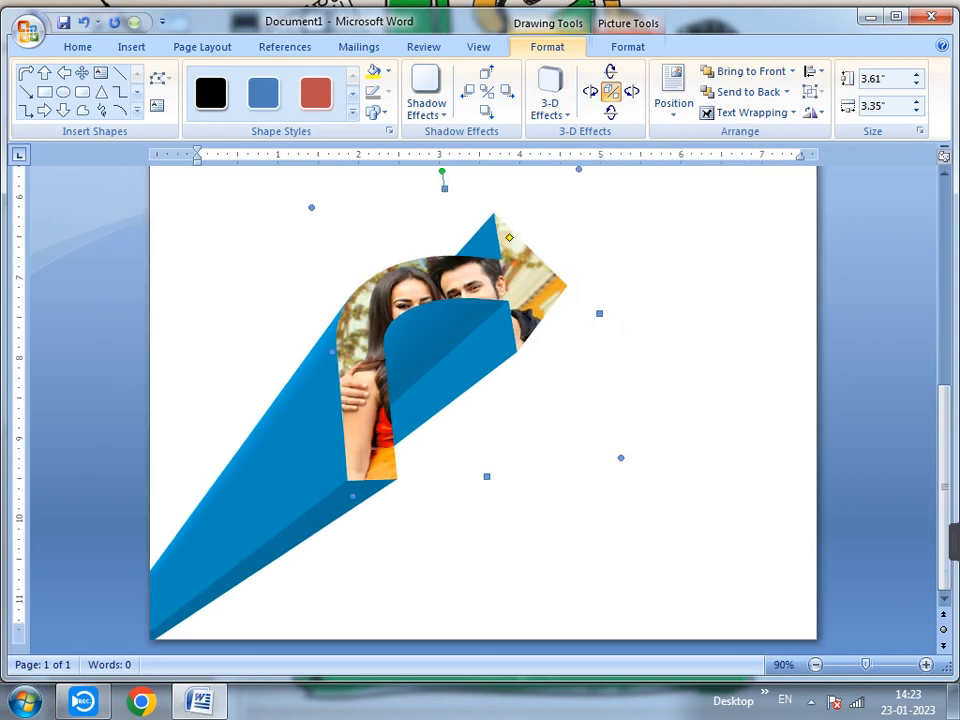
left_click_drag(460, 380, 630, 354)
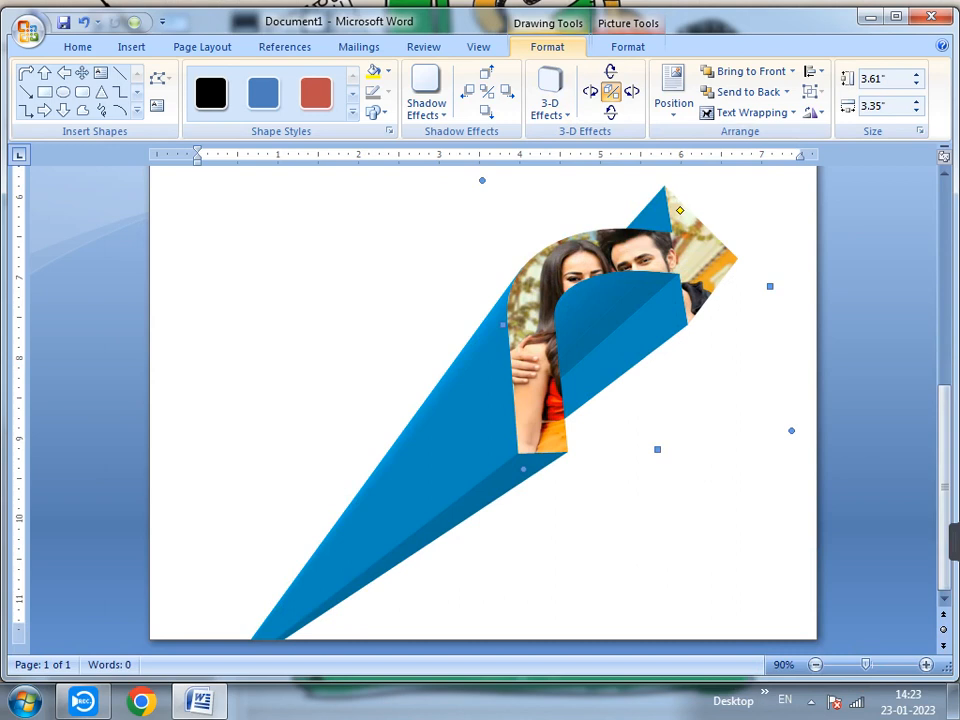
Step: Resize the bent arrow to 3.54" high by 3.24" wide and move it to the upper part of the page
left_click_drag(792, 431, 781, 426)
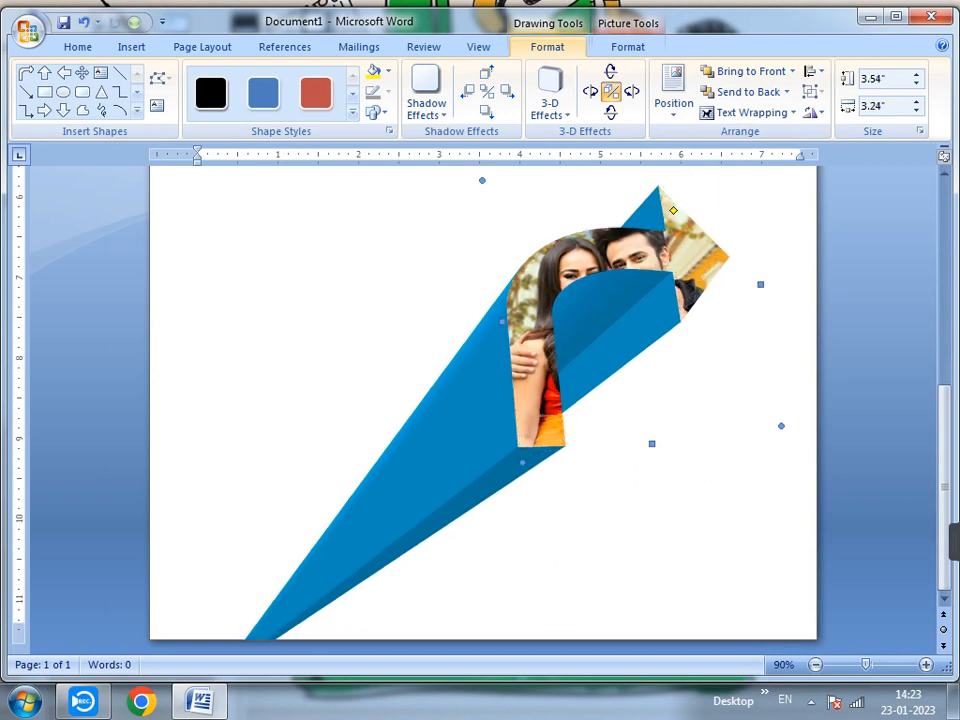
left_click_drag(615, 325, 642, 343)
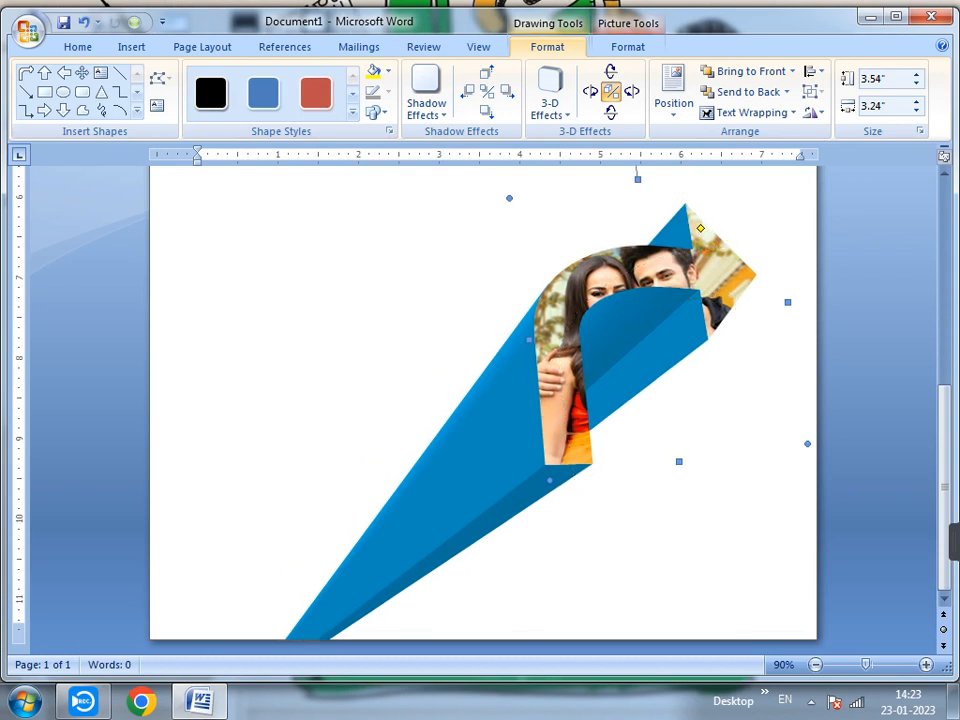
scroll(480, 400, "down", 4)
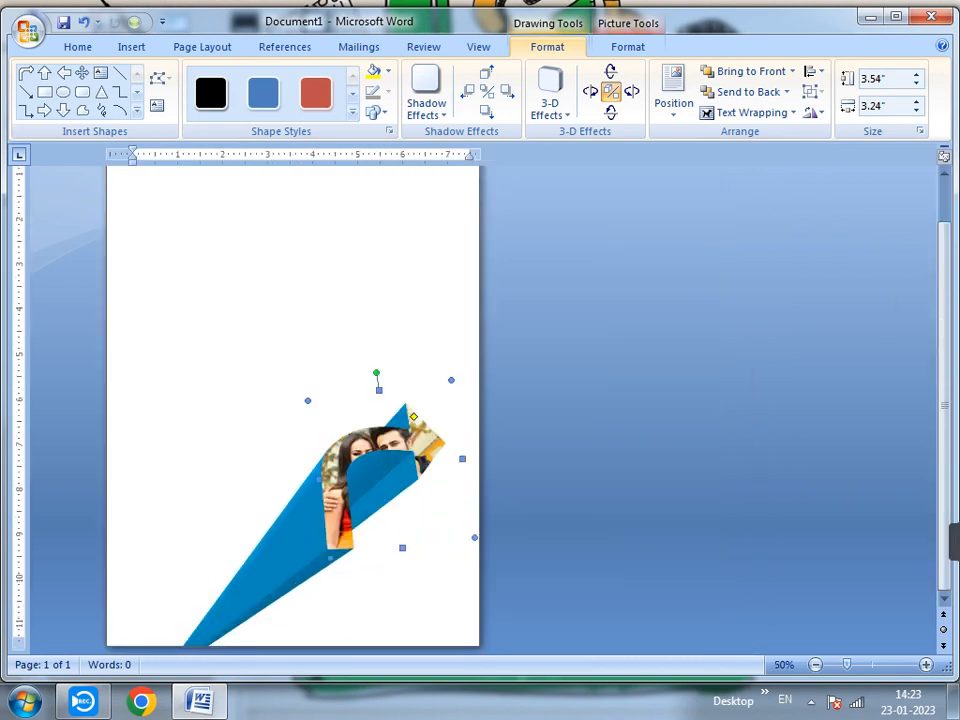
left_click_drag(370, 470, 369, 304)
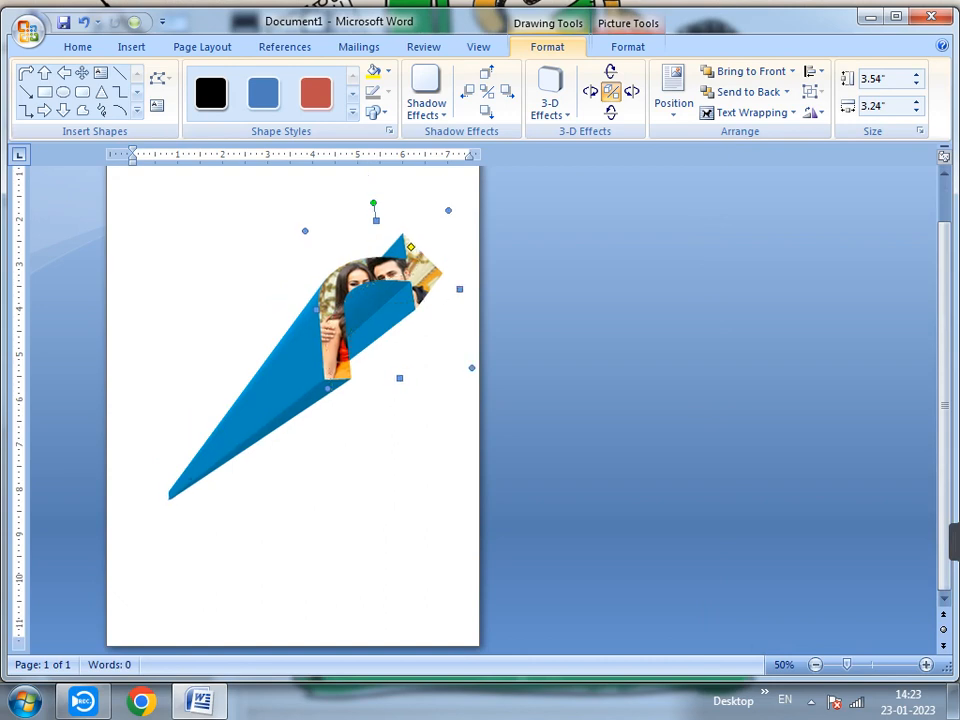
scroll(480, 400, "up", 1)
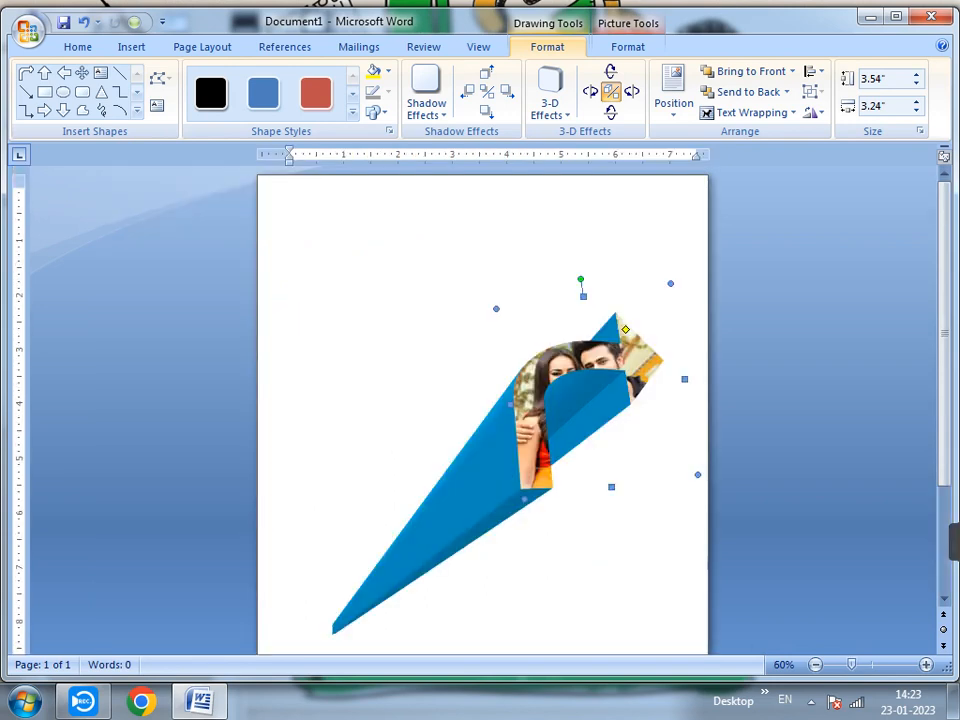
Step: Tilt the bent arrow's 3-D effect left and slightly up
left_click(590, 91)
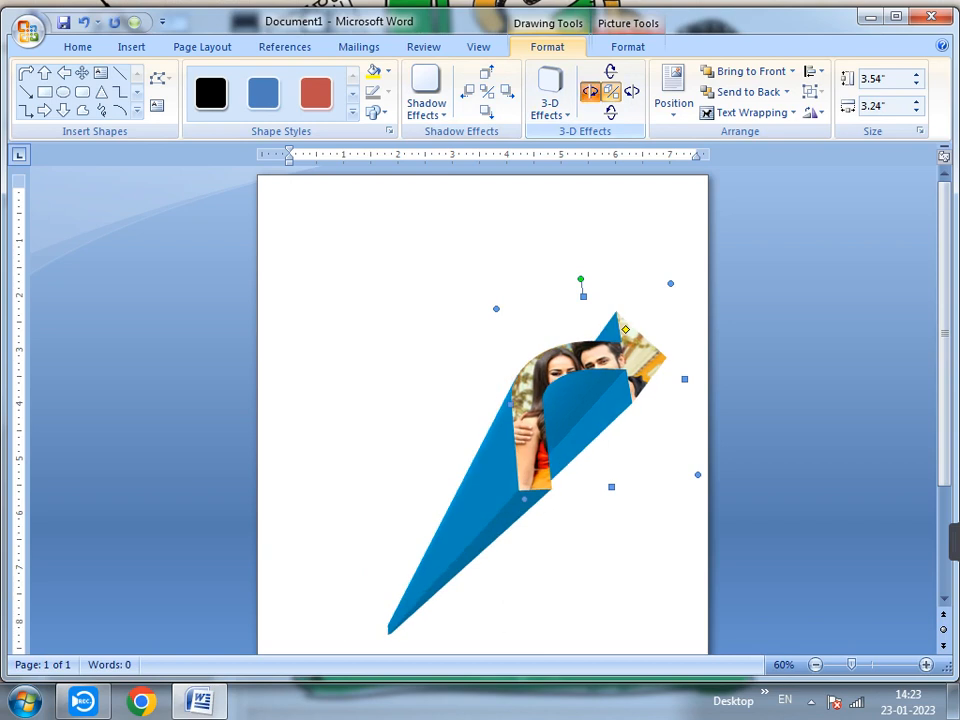
left_click(590, 91)
left_click(610, 70)
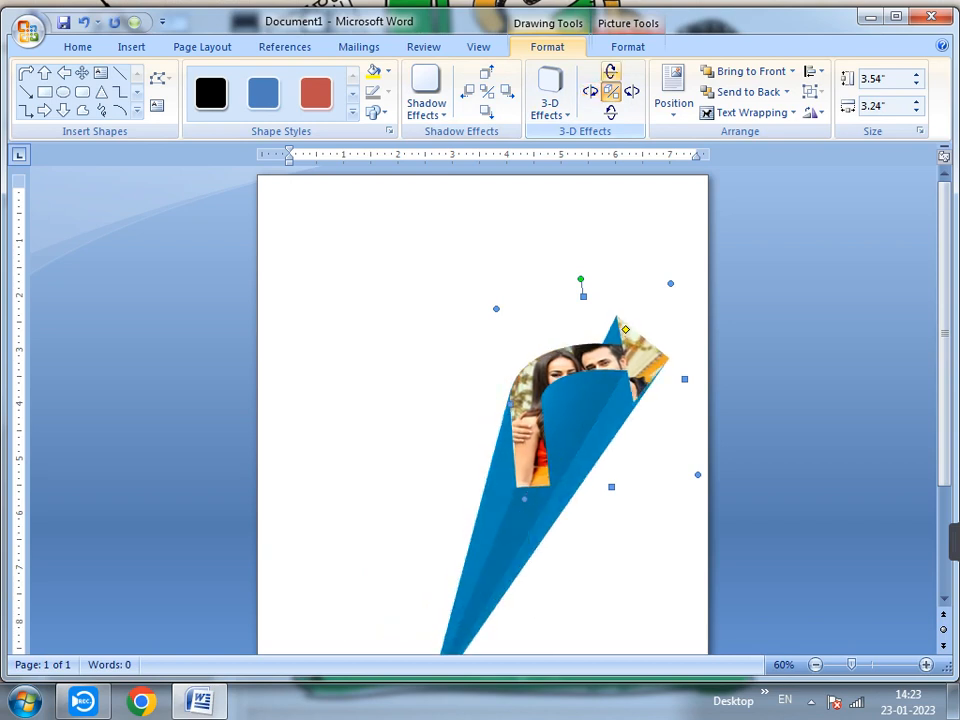
Step: Tilt the 3-D effect down repeatedly until the bent arrow's extrusion extends above it, and fine-tune the sideways tilt
left_click(610, 112)
left_click(610, 112)
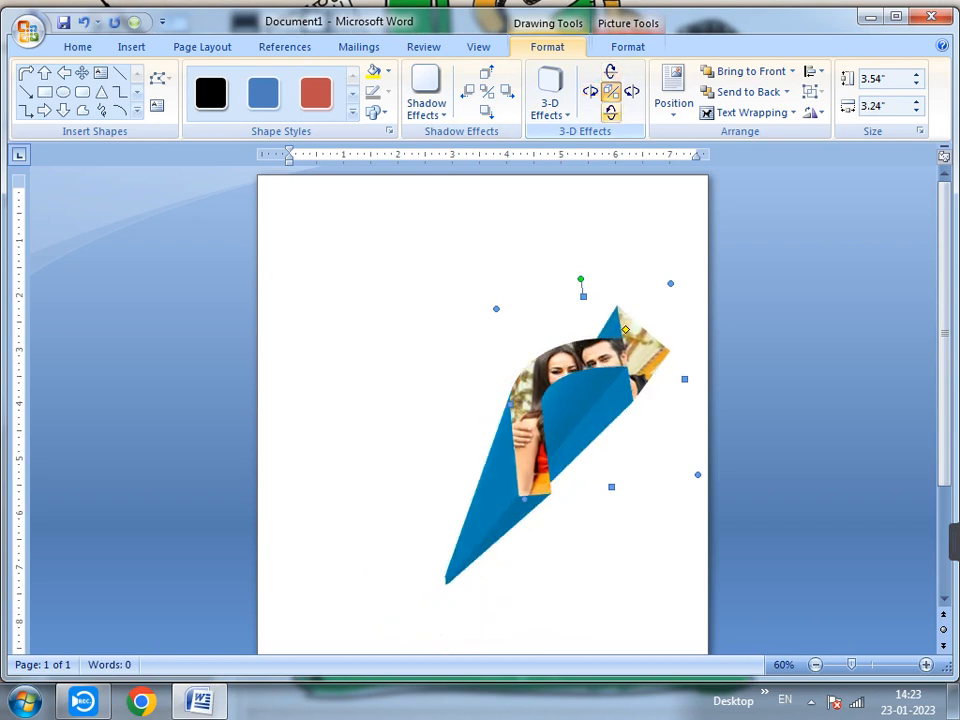
left_click(610, 112)
left_click(610, 112)
left_click(610, 112)
left_click(610, 112)
left_click(610, 112)
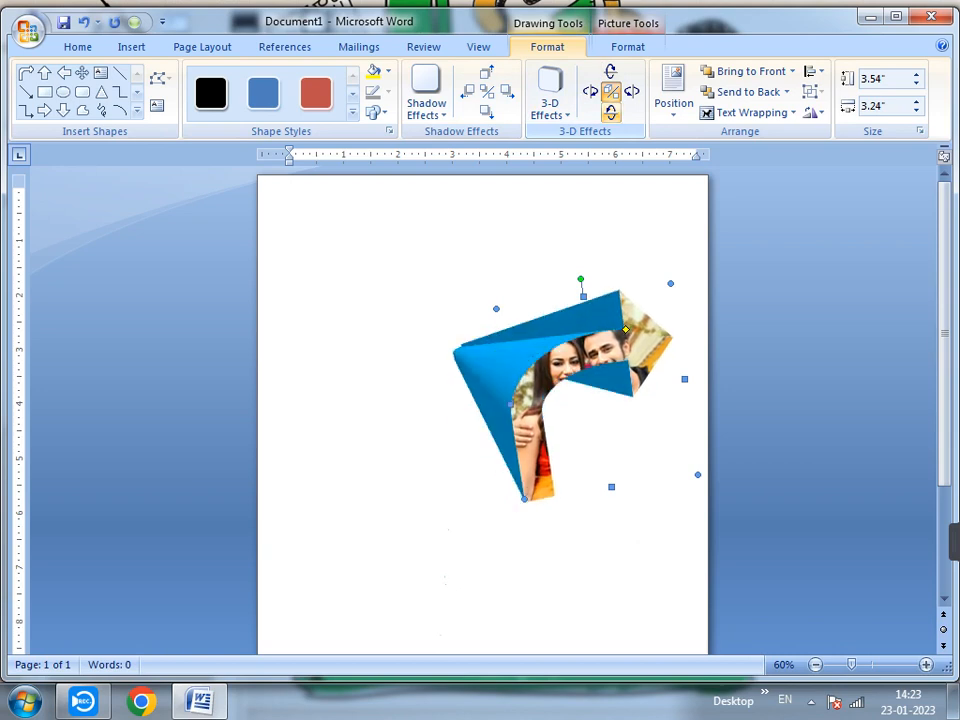
left_click(610, 112)
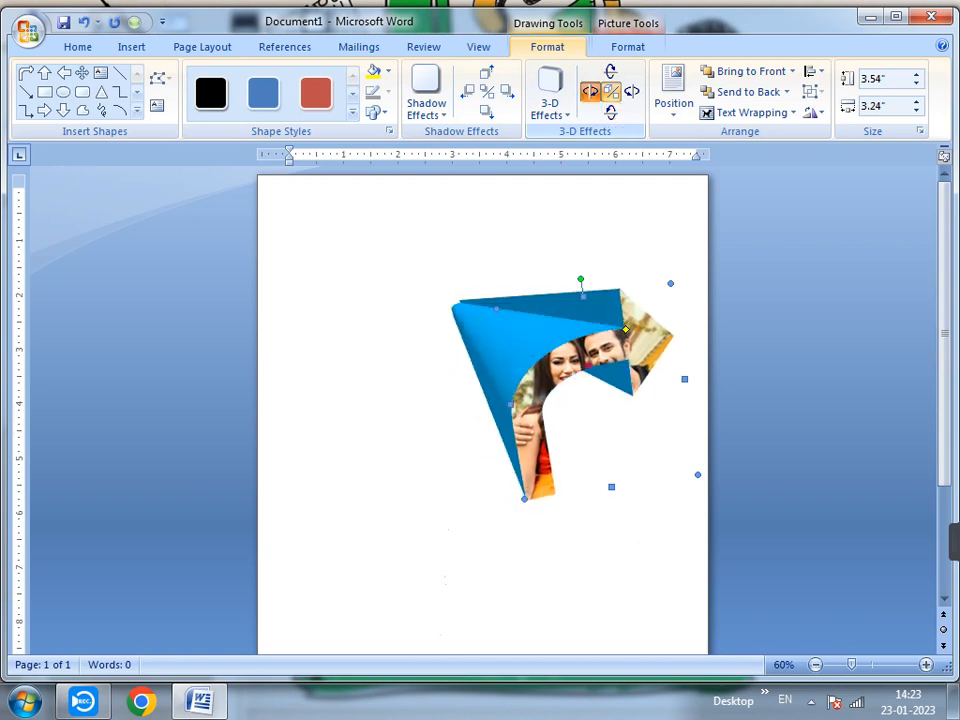
left_click(632, 92)
left_click(632, 92)
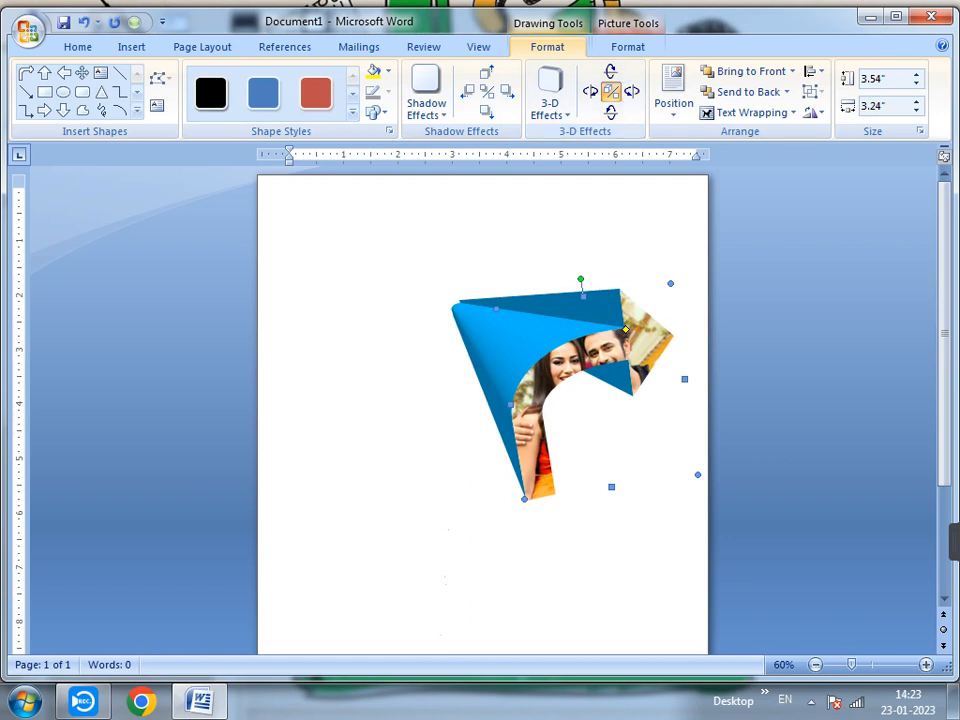
Step: Set the 3-D color of the bent arrow's sides to Orange, Accent 6, Lighter 40%
left_click(549, 102)
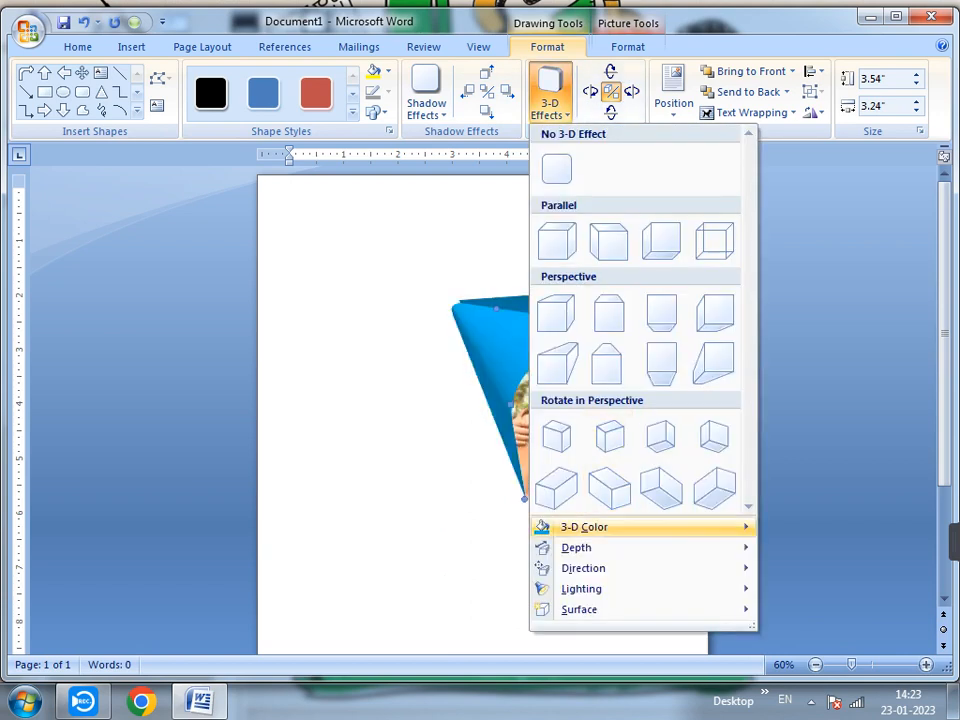
mouse_move(590, 526)
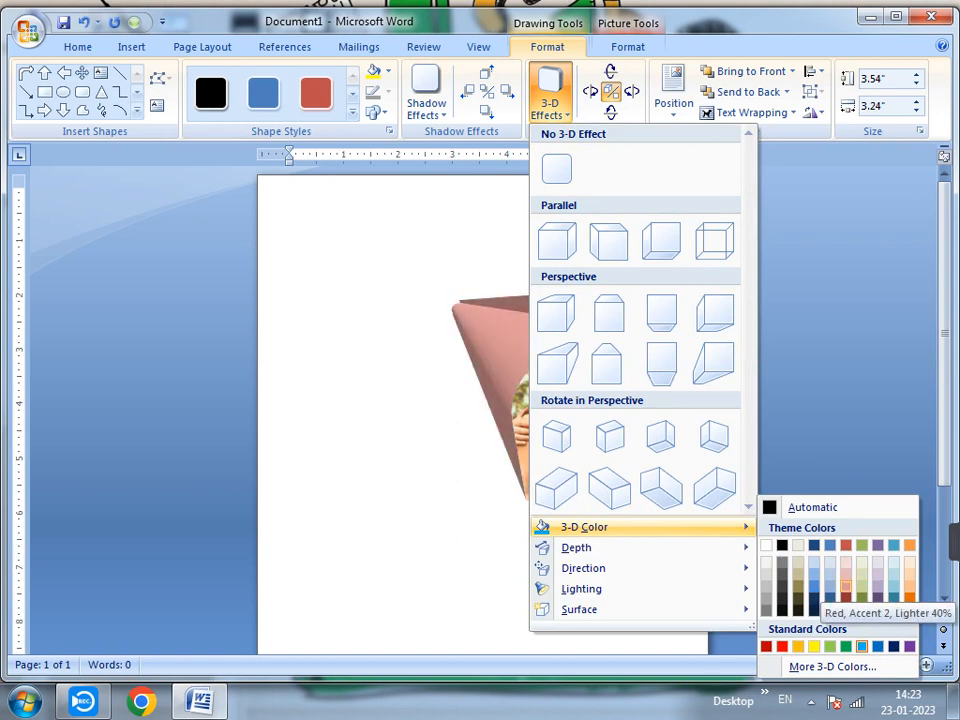
left_click(909, 586)
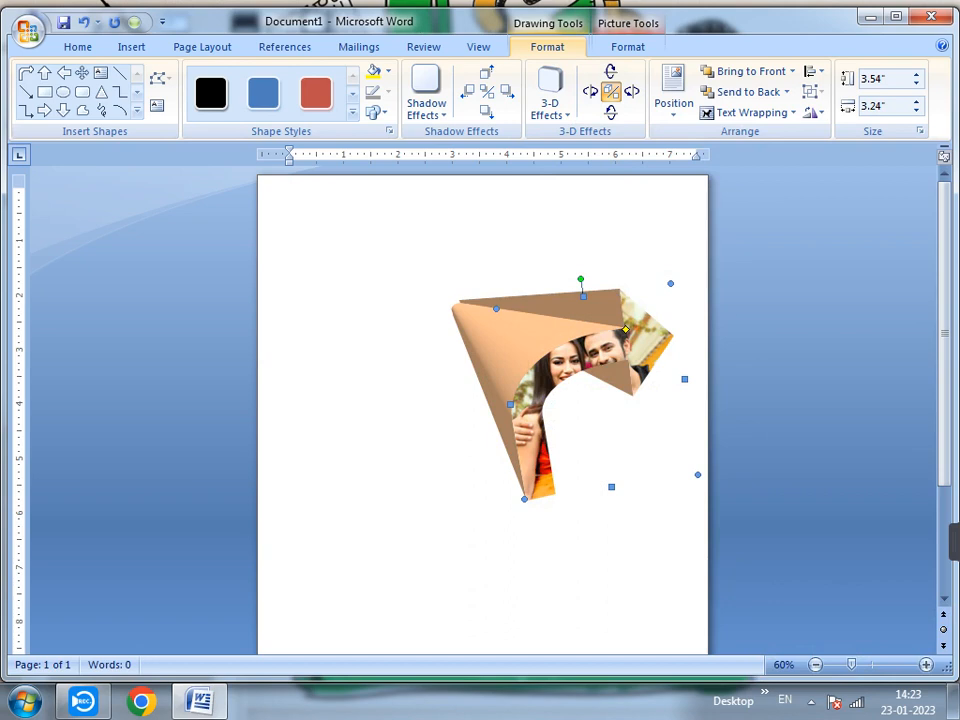
Step: Try the top-left 3-D direction on the bent arrow and return it to the central direction
left_click(549, 95)
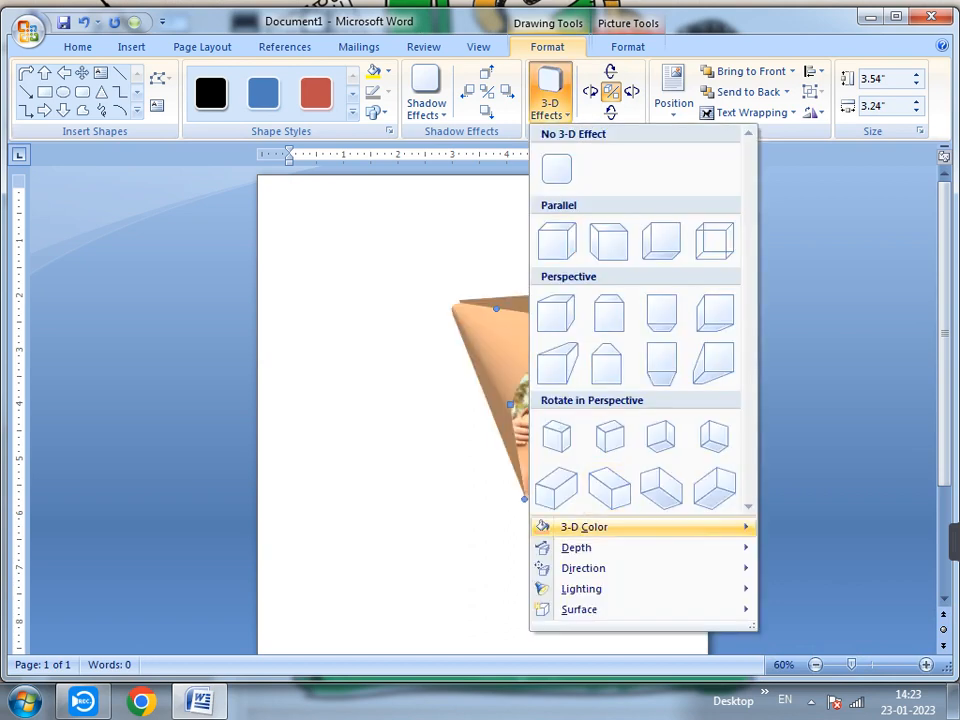
mouse_move(575, 548)
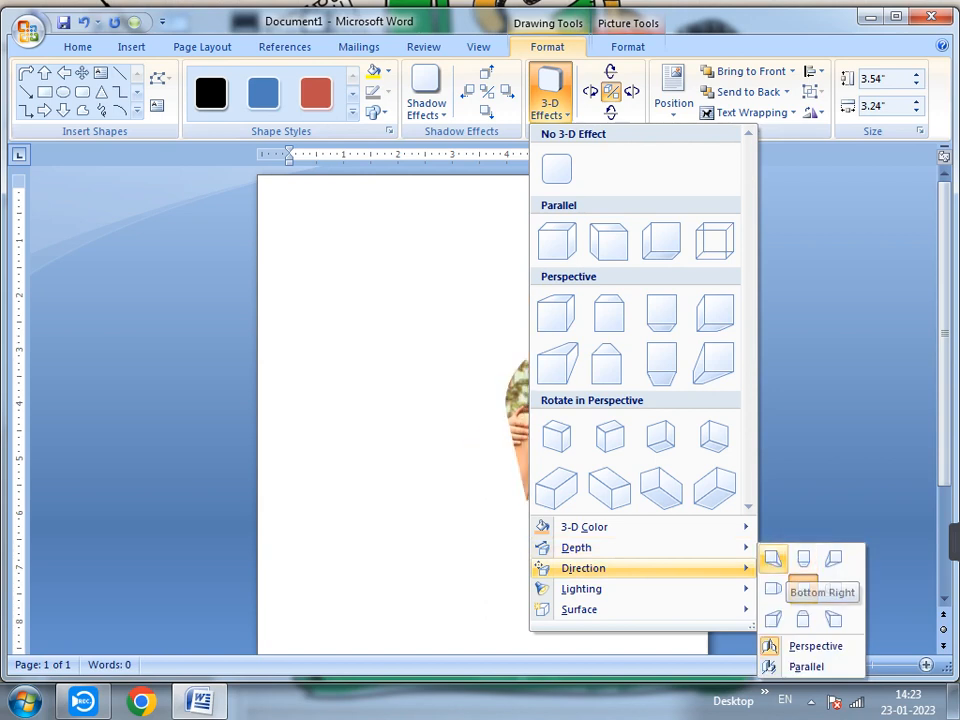
left_click(833, 619)
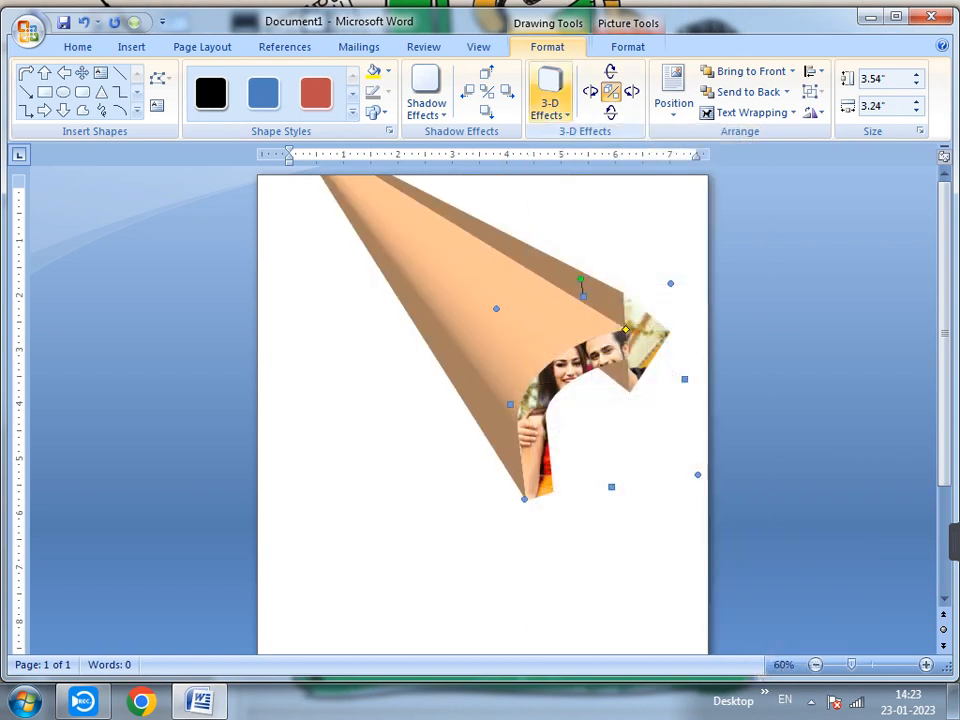
left_click(549, 95)
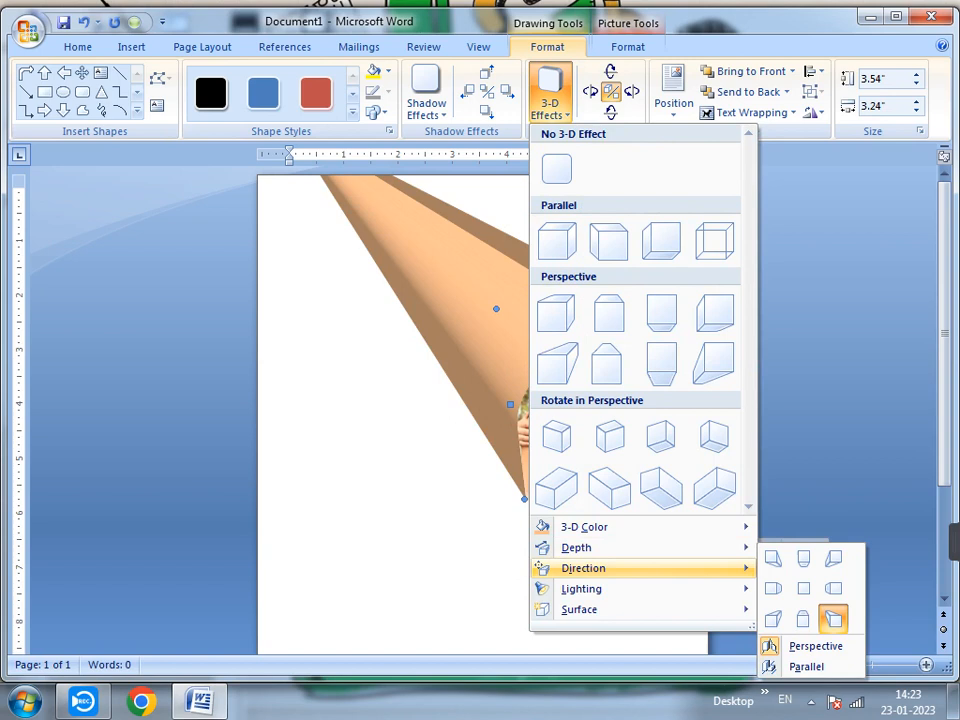
left_click(803, 590)
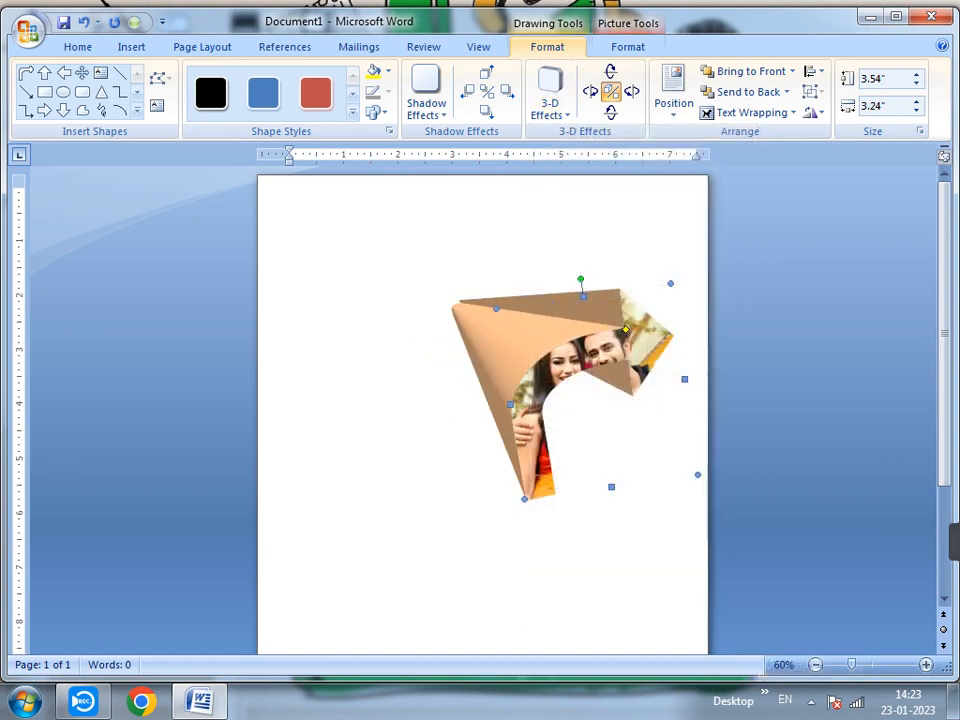
Step: Preview the lighting directions available for the bent arrow's 3-D effect
left_click(549, 95)
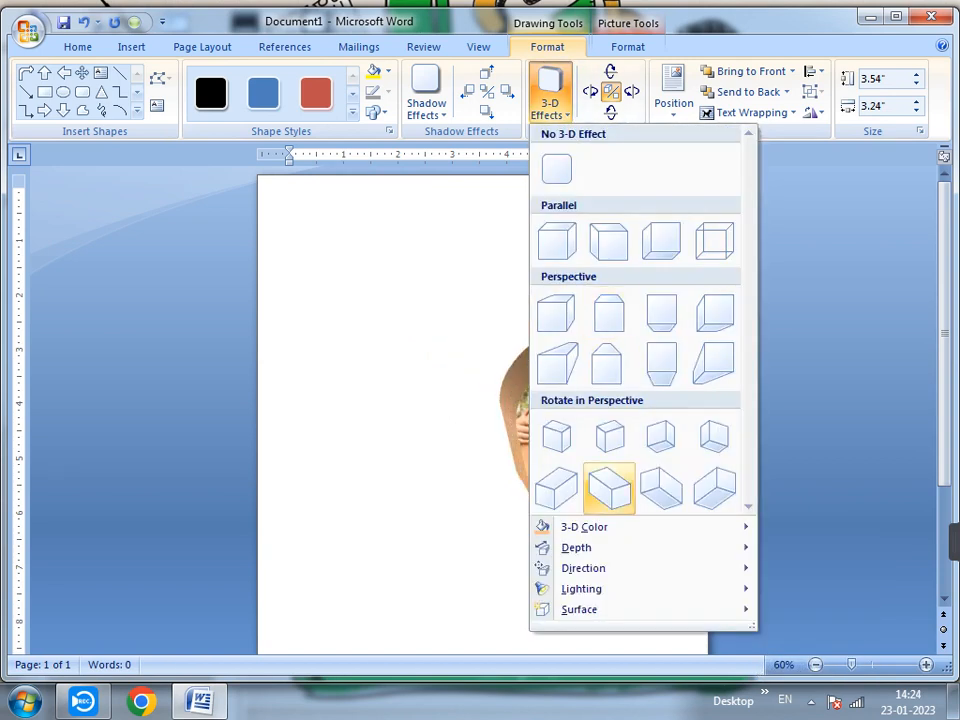
mouse_move(583, 568)
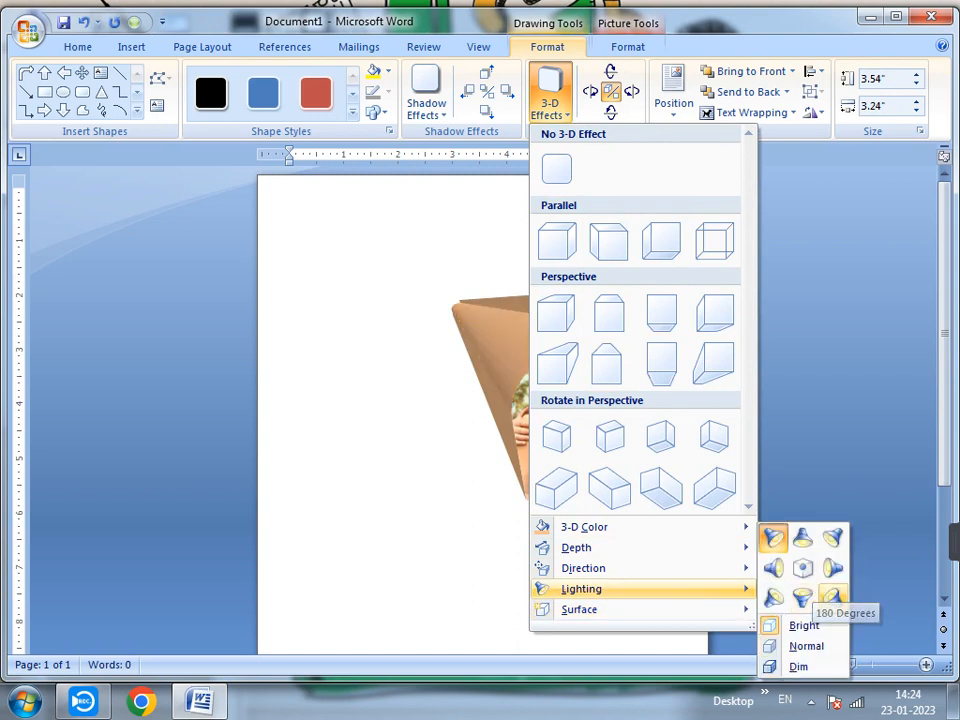
left_click(802, 598)
scroll(482, 414, "down", 1)
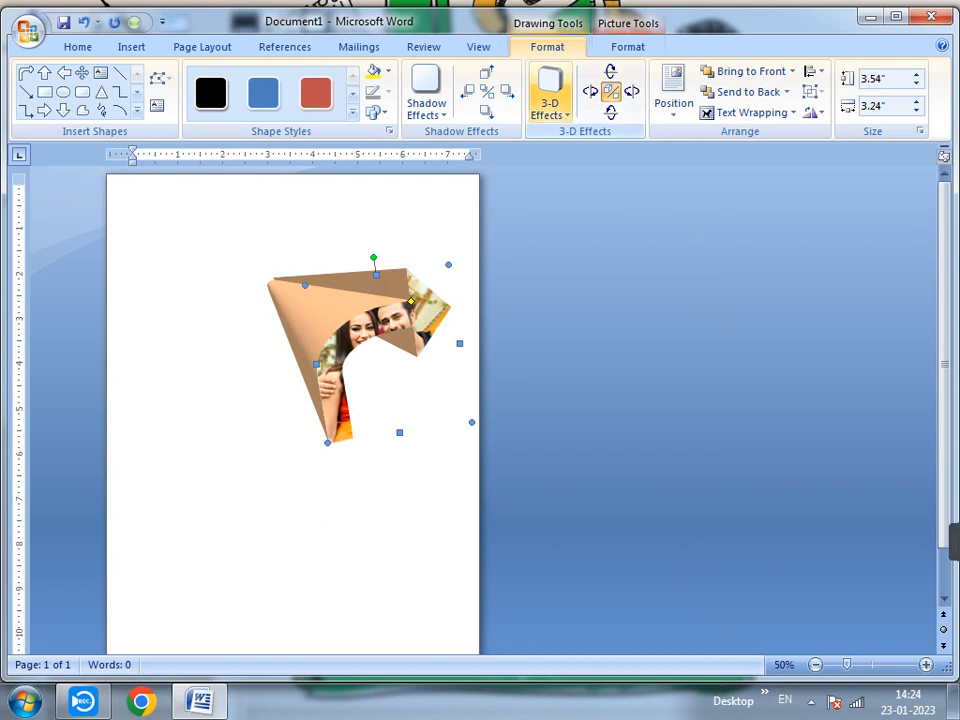
Step: Reduce the bent arrow's 3-D depth to 288 pt
left_click(549, 95)
mouse_move(590, 548)
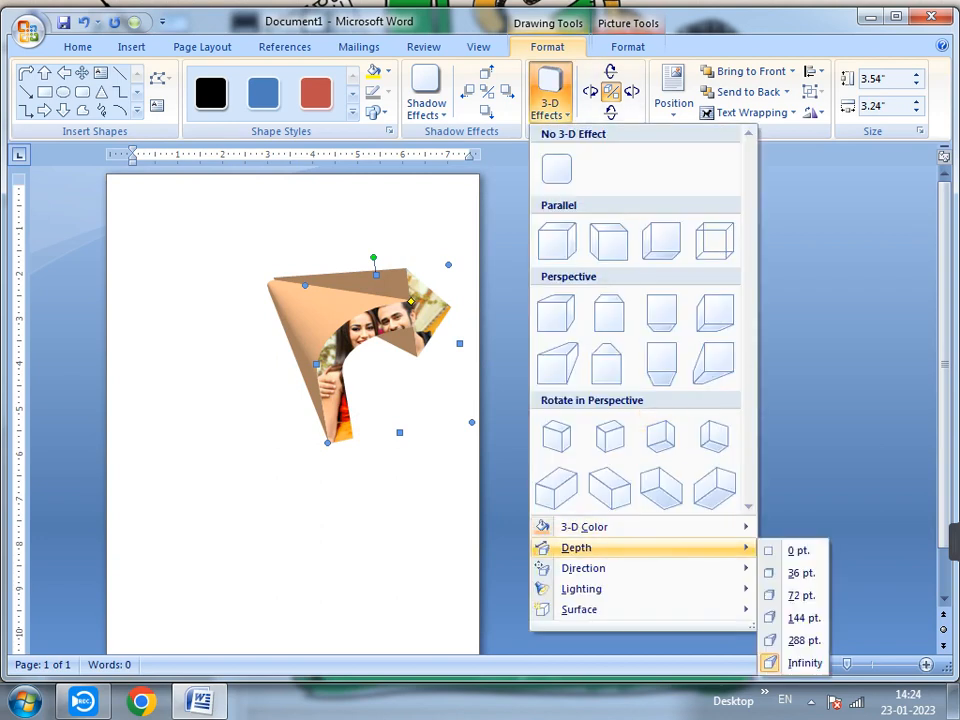
mouse_move(581, 589)
left_click(800, 640)
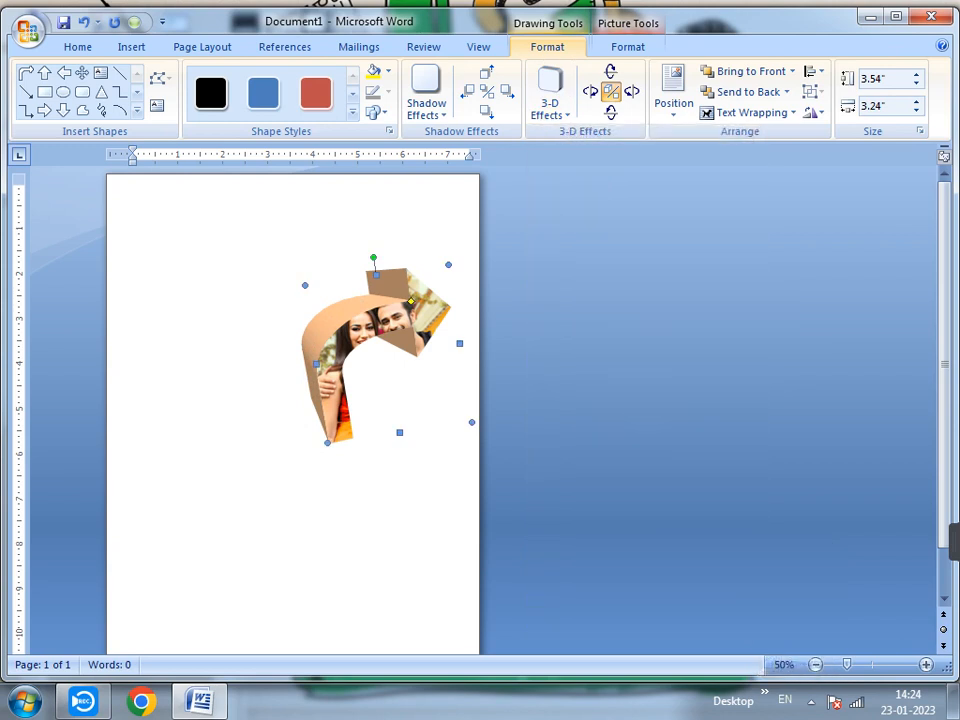
Step: Enlarge the bent arrow to 5.6" high by 7.2" wide and tilt its 3-D effect further down
left_click_drag(327, 442, 164, 560)
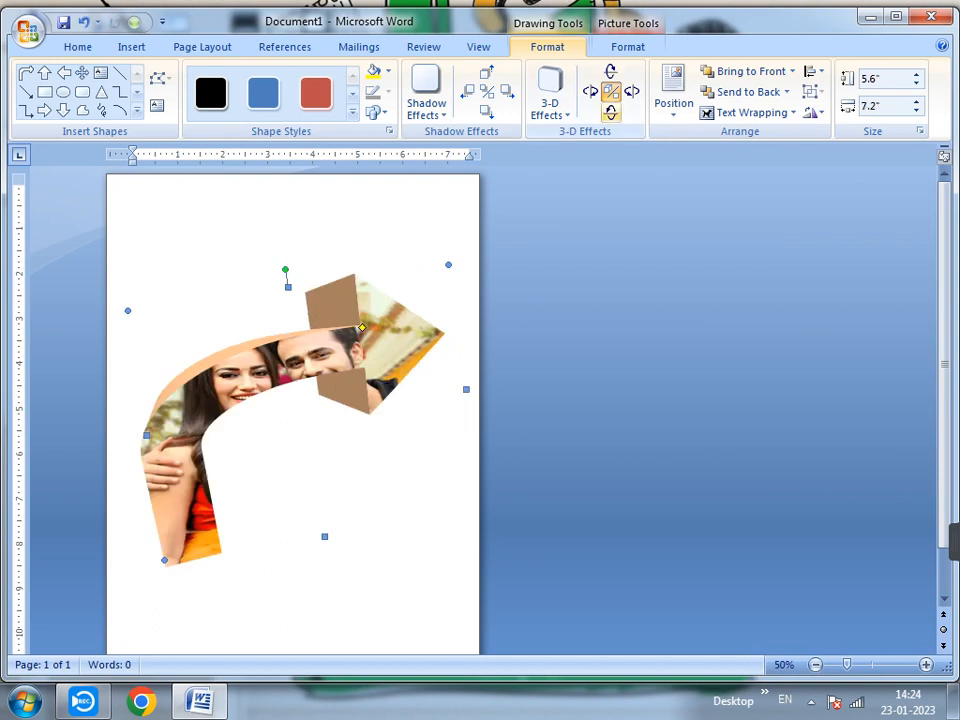
left_click(610, 112)
left_click(610, 112)
left_click(611, 112)
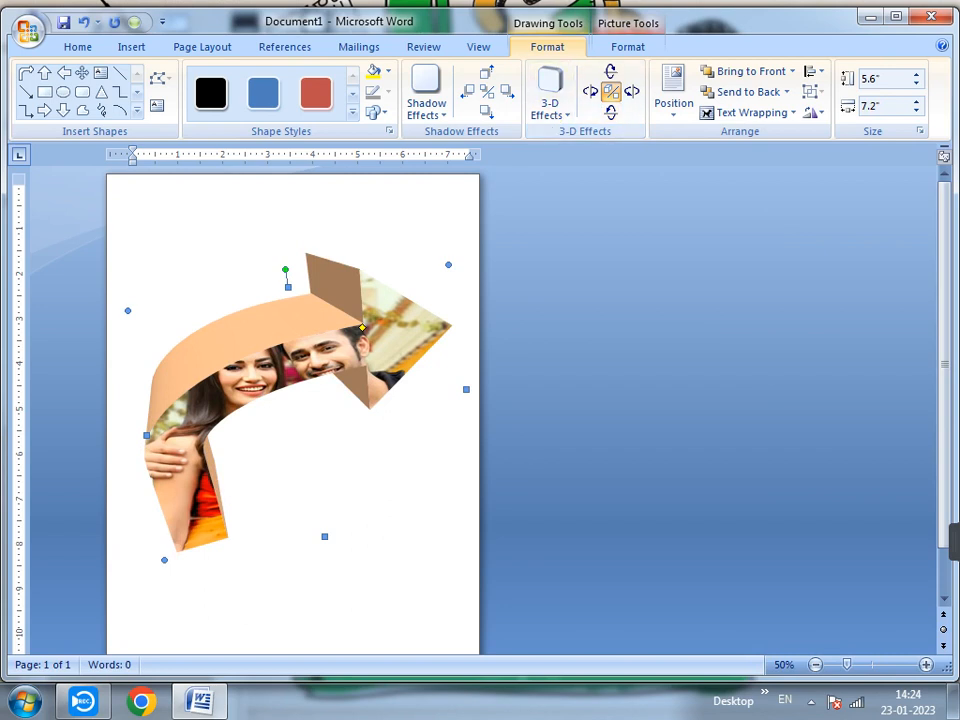
Step: Set the bent arrow's 3-D lighting to 315 Degrees, trying Normal brightness before choosing Dim
left_click(550, 100)
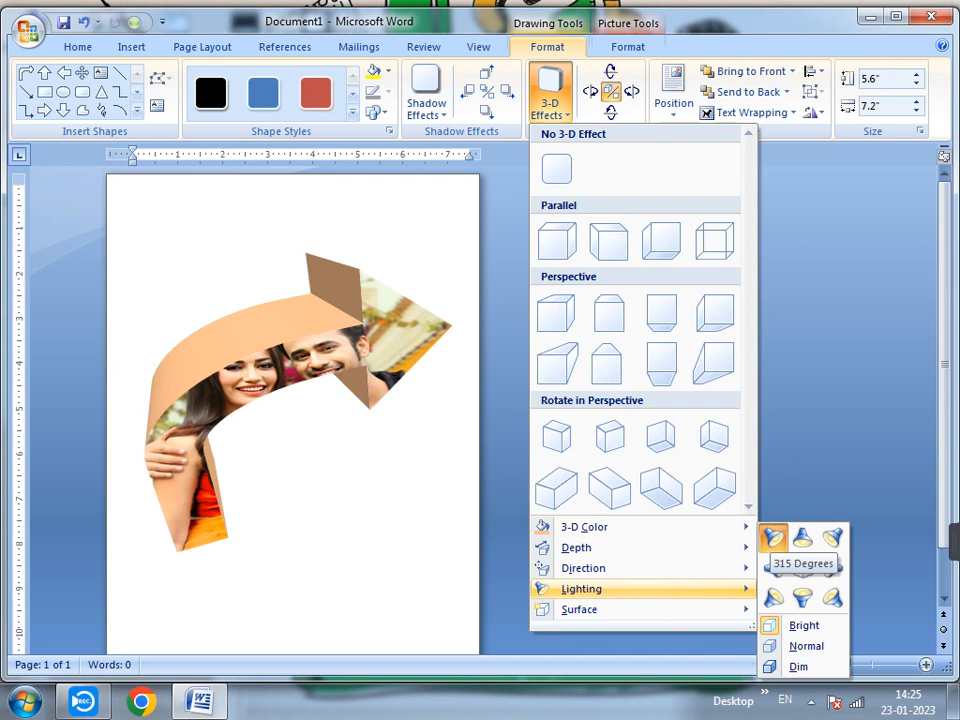
left_click(773, 538)
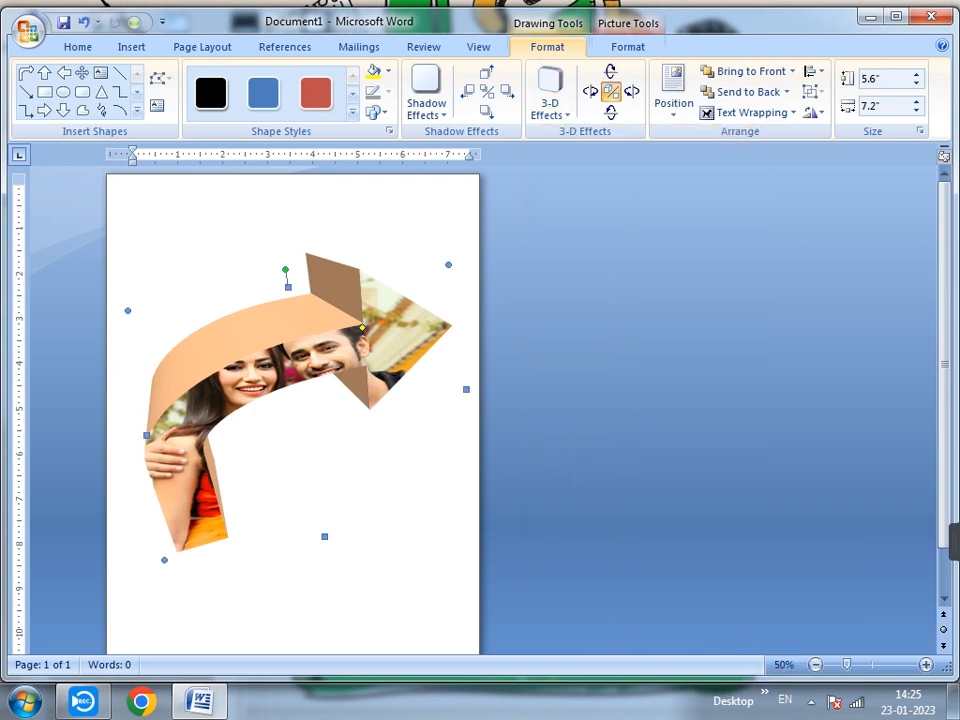
left_click(549, 103)
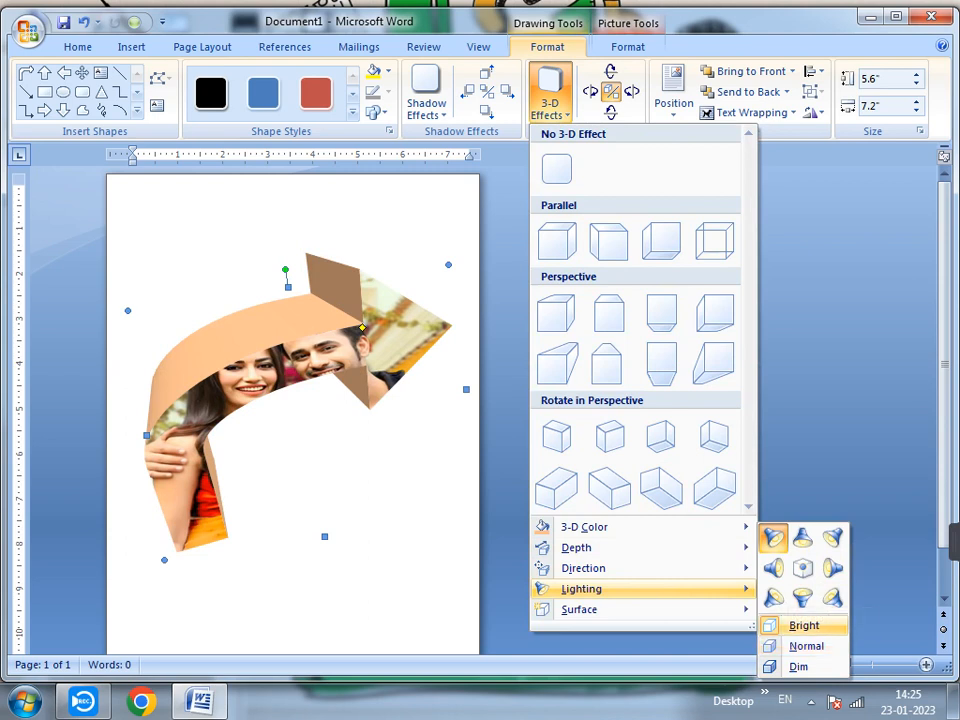
left_click(800, 666)
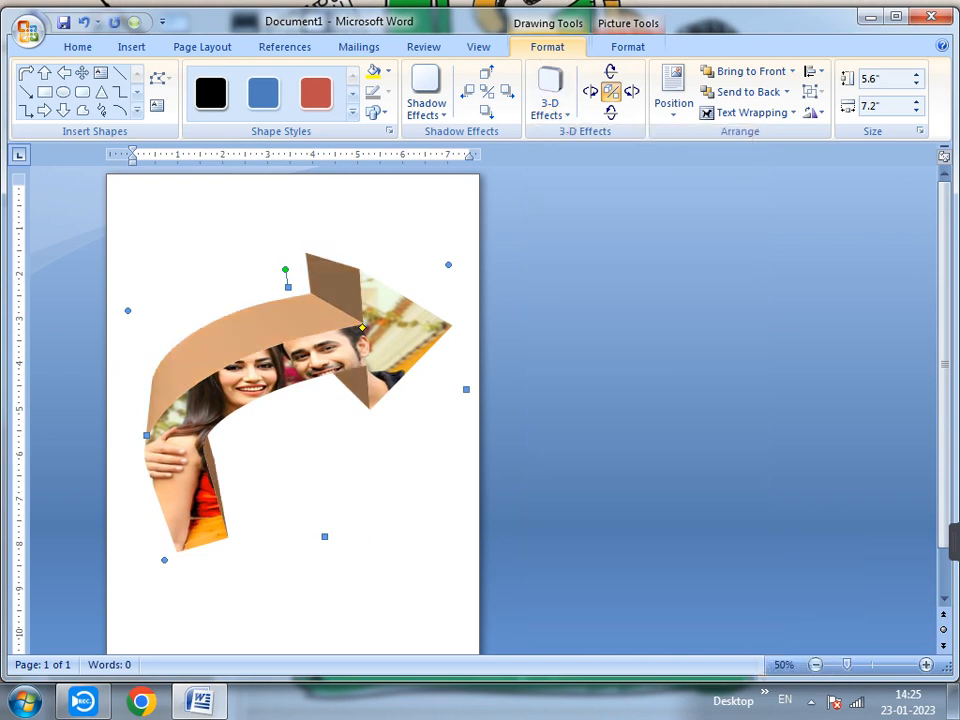
left_click(549, 100)
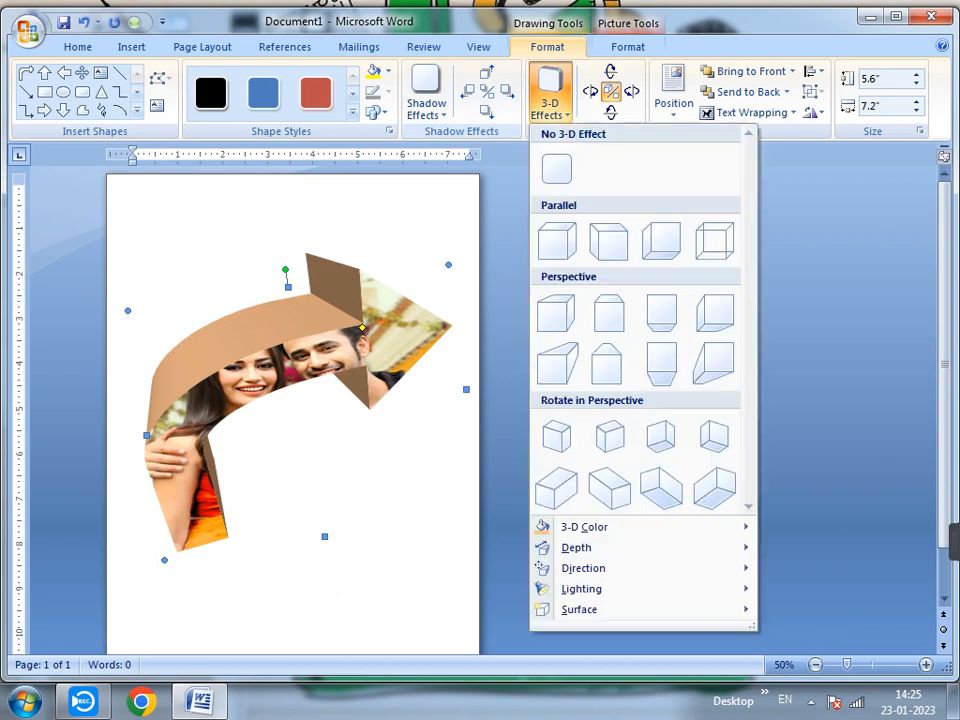
mouse_move(600, 568)
mouse_move(582, 589)
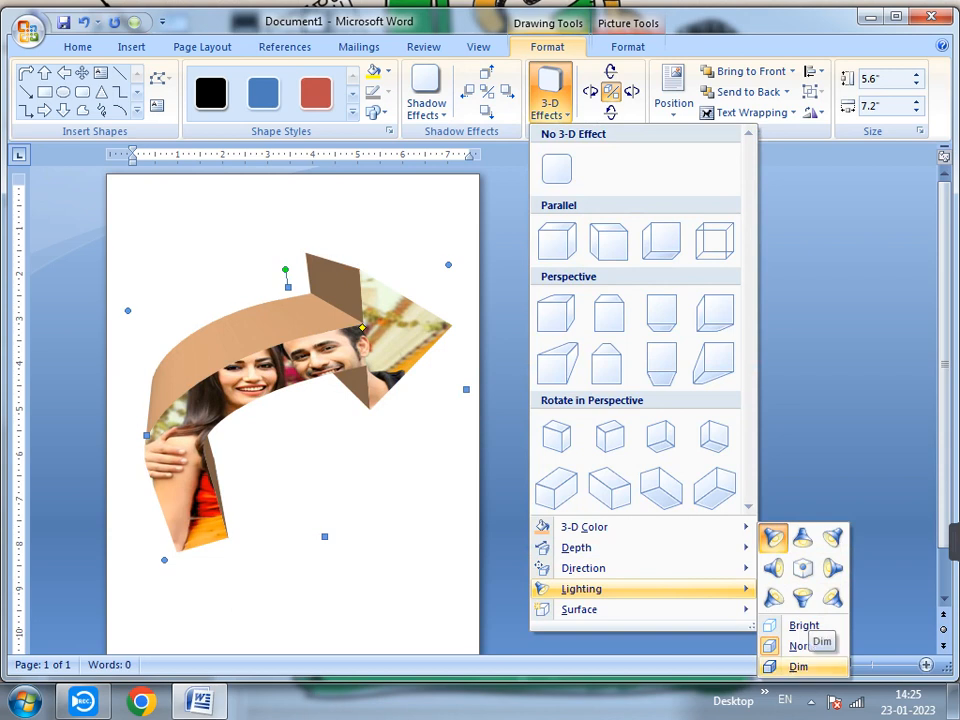
left_click(798, 665)
Step: Set the bent arrow's 3-D surface to Wire Frame and switch its 3-D effect off
left_click(549, 95)
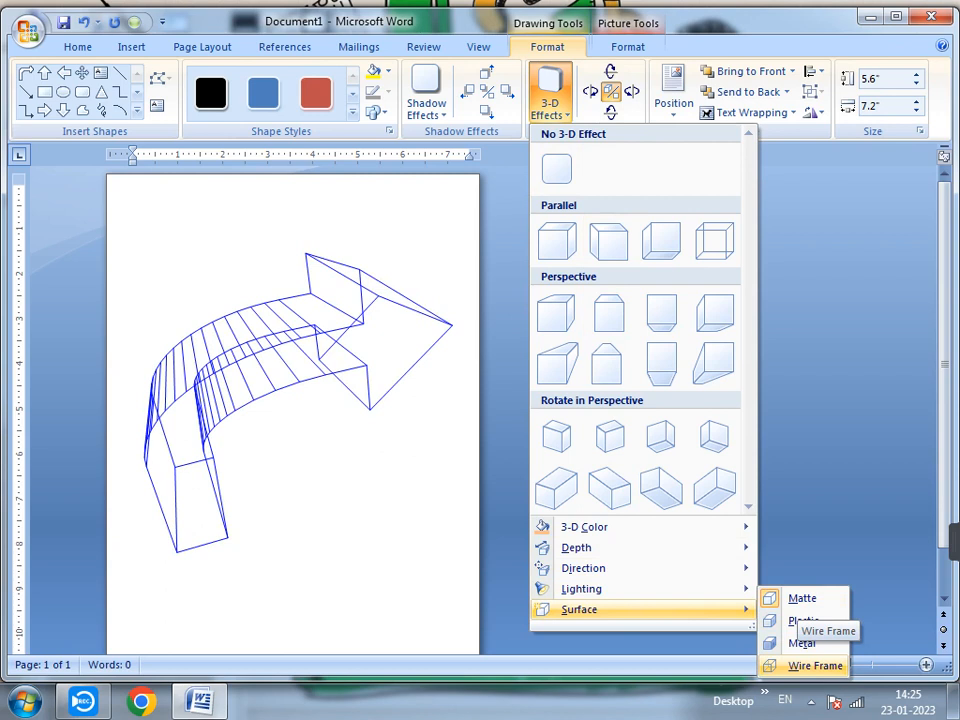
left_click(812, 665)
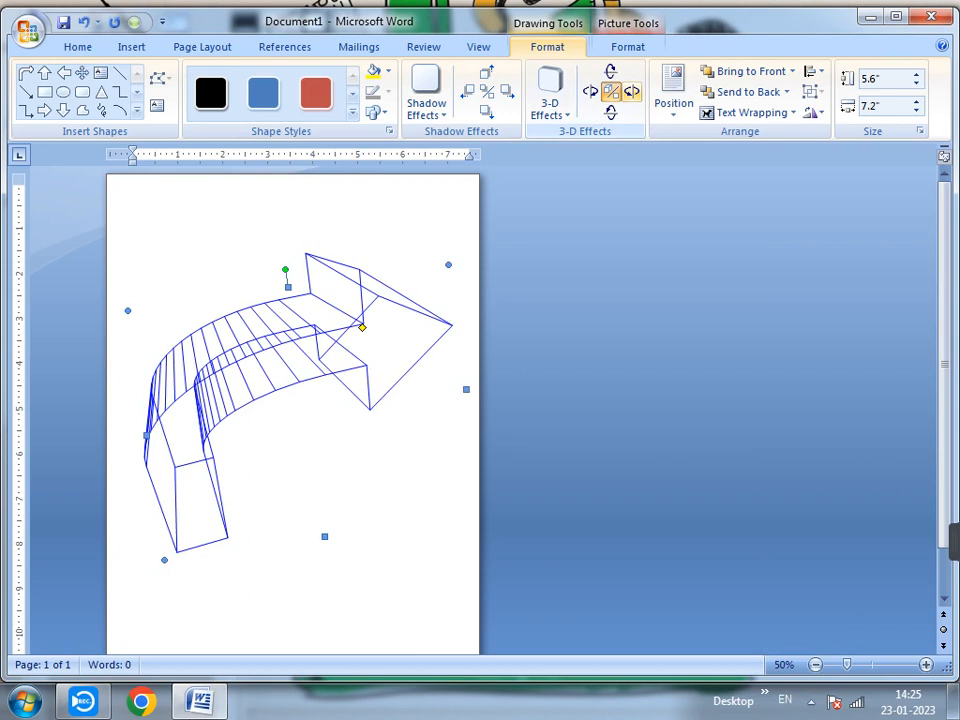
left_click(611, 91)
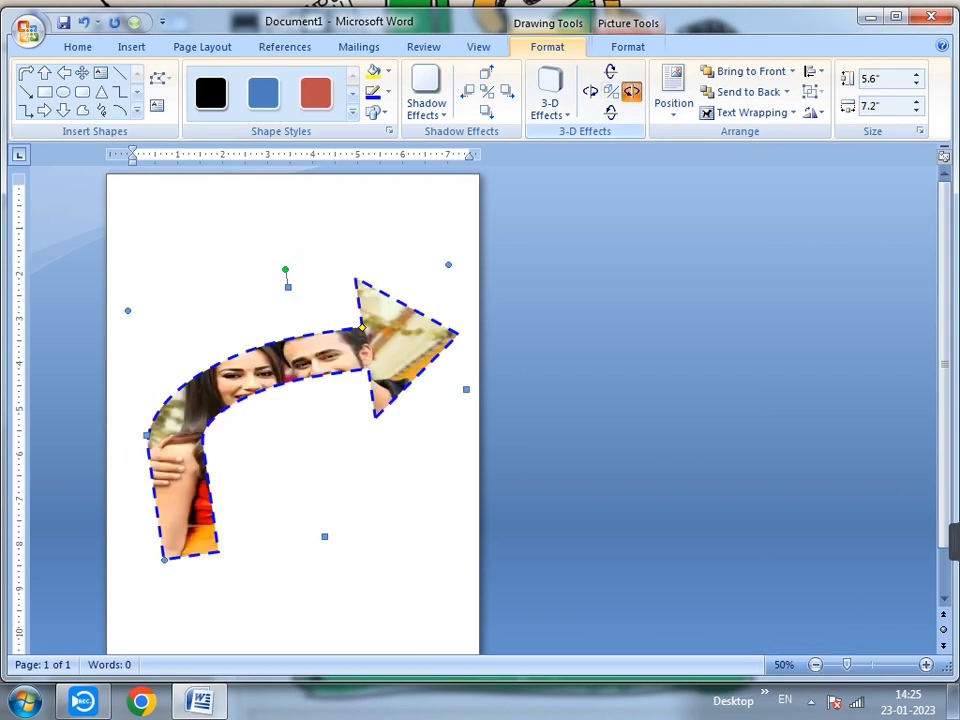
Step: Switch the bent arrow's 3-D effect back on and tilt it down eleven increments
left_click(611, 91)
left_click(611, 112)
left_click(611, 112)
left_click(611, 112)
left_click(611, 112)
left_click(611, 112)
left_click(611, 112)
left_click(611, 112)
left_click(611, 112)
left_click(611, 112)
left_click(611, 112)
left_click(611, 112)
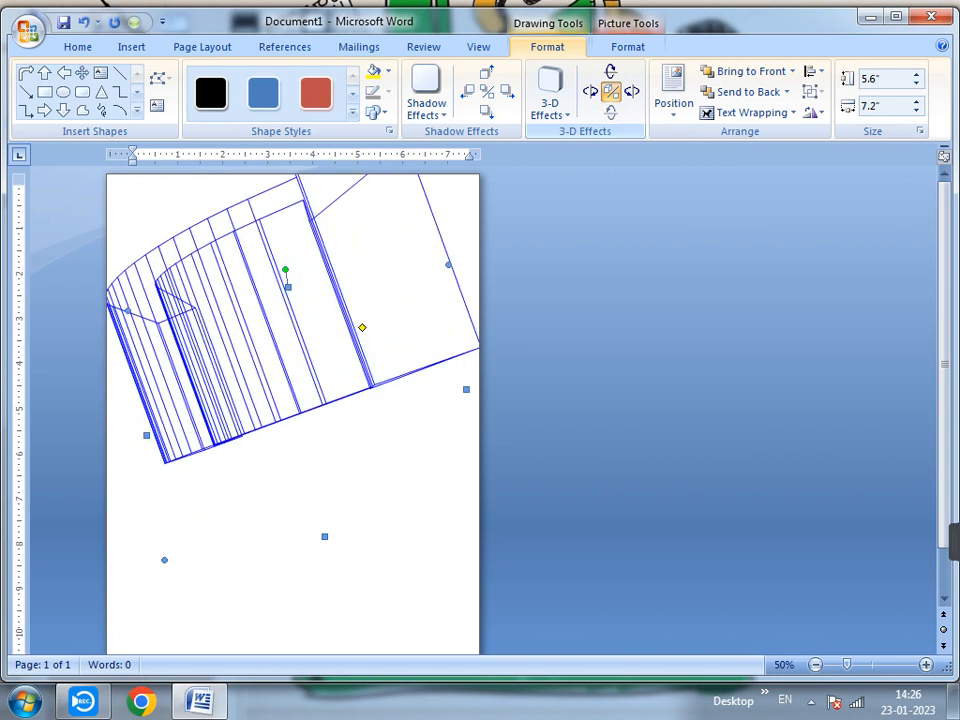
Step: Tilt the bent arrow's 3-D effect up eleven increments
left_click(611, 71)
left_click(611, 71)
left_click(611, 71)
left_click(611, 71)
left_click(611, 71)
left_click(611, 71)
left_click(611, 71)
left_click(611, 71)
left_click(611, 71)
left_click(611, 71)
left_click(611, 71)
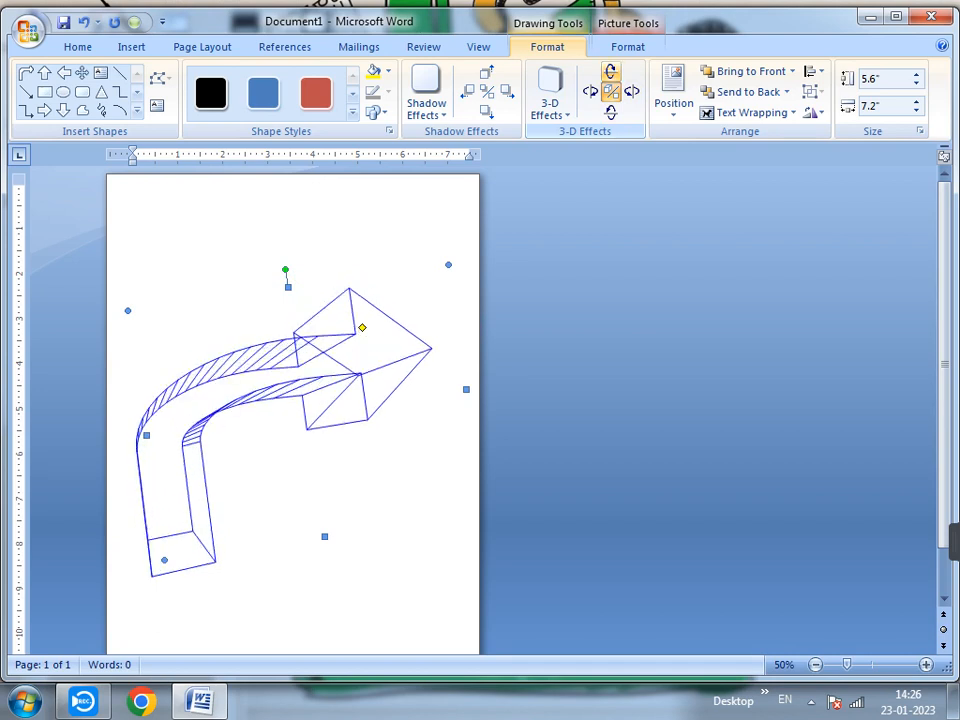
Step: Tilt the bent arrow's 3-D effect left three increments, then right one increment
left_click(590, 91)
left_click(590, 91)
left_click(590, 91)
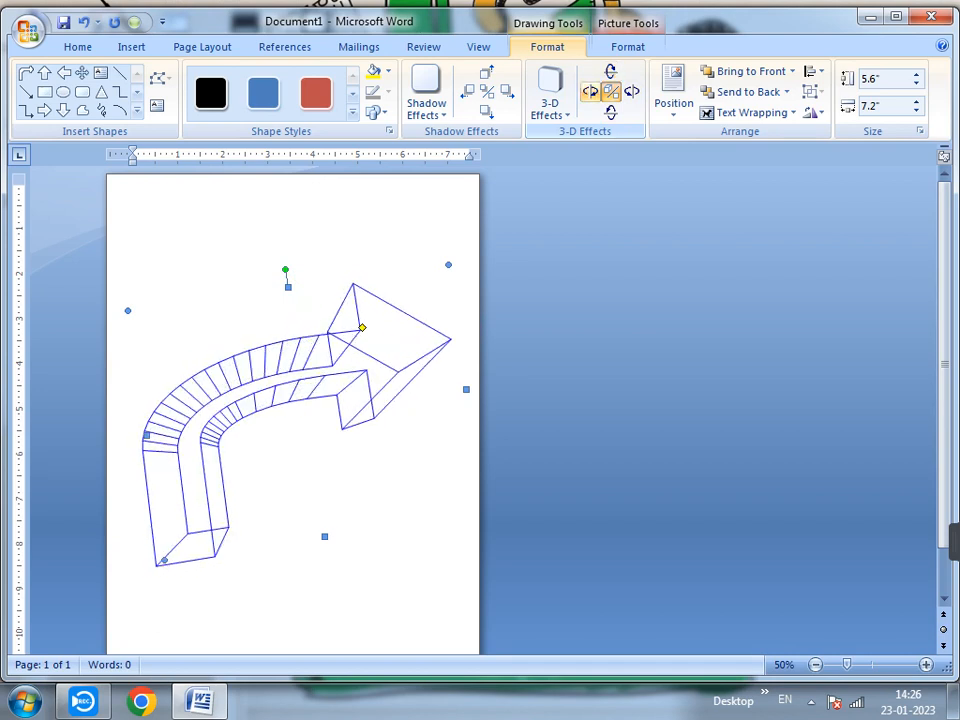
left_click(632, 91)
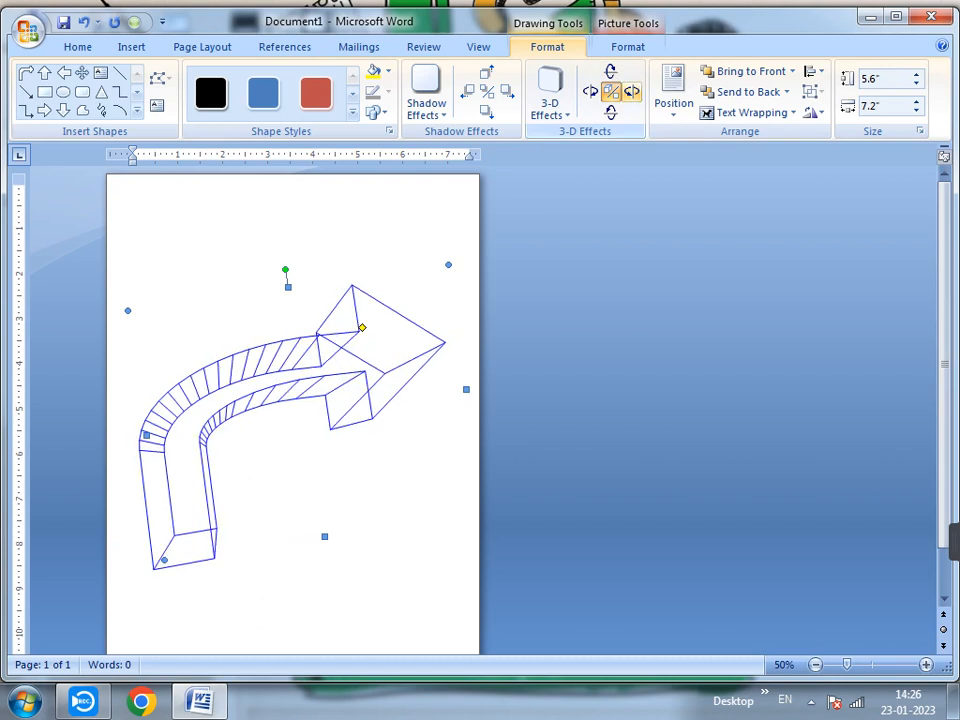
Step: Set the bent arrow's 3-D surface to Metal
left_click(549, 103)
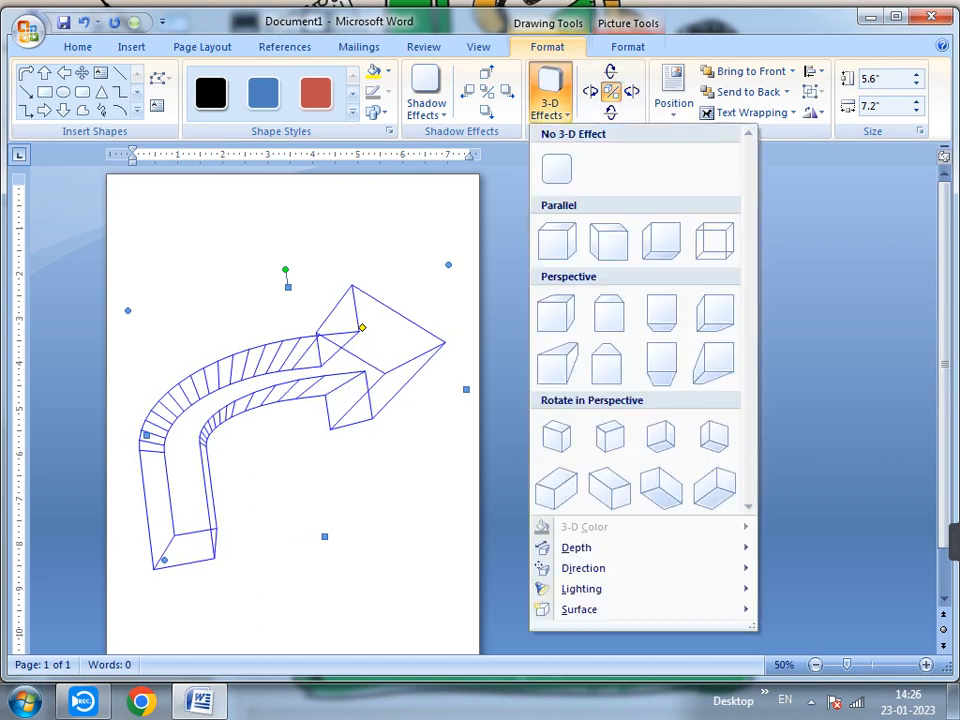
mouse_move(580, 609)
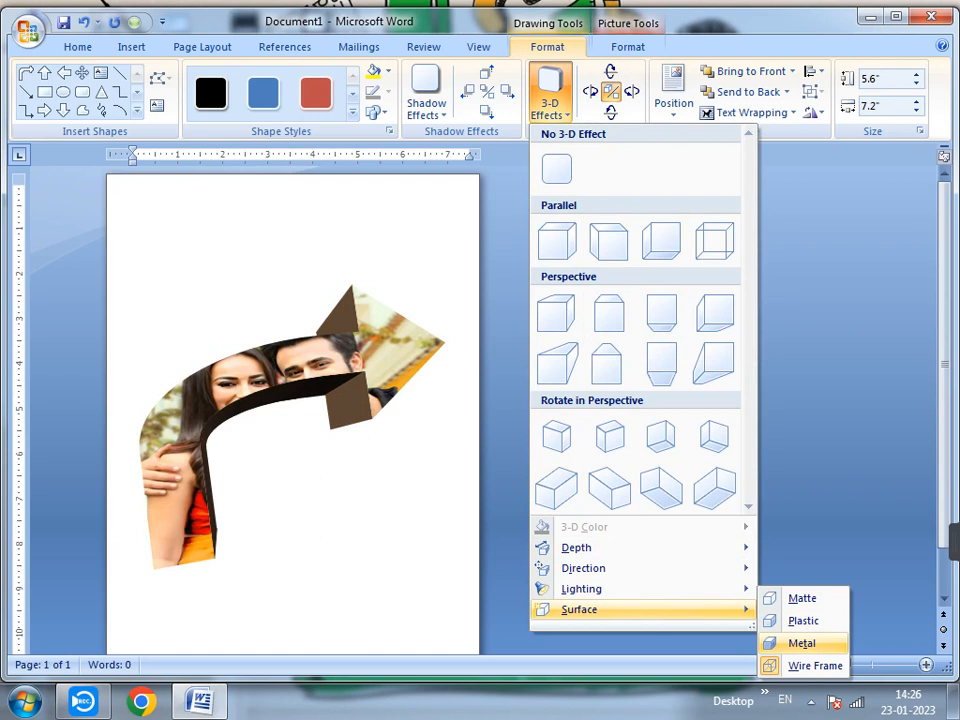
left_click(802, 643)
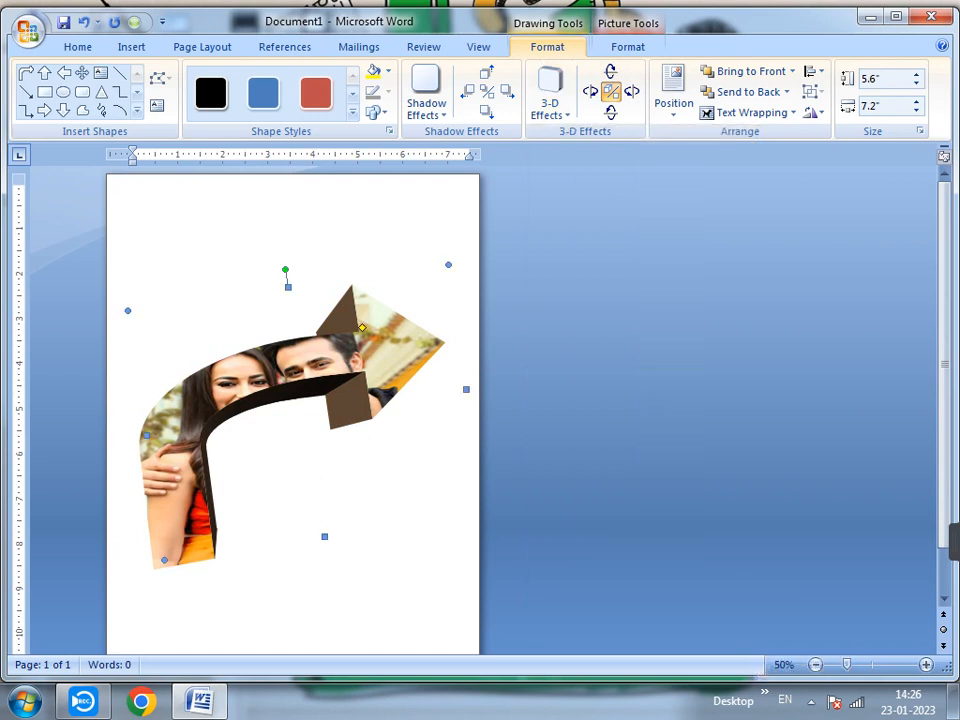
left_click(549, 103)
mouse_move(576, 548)
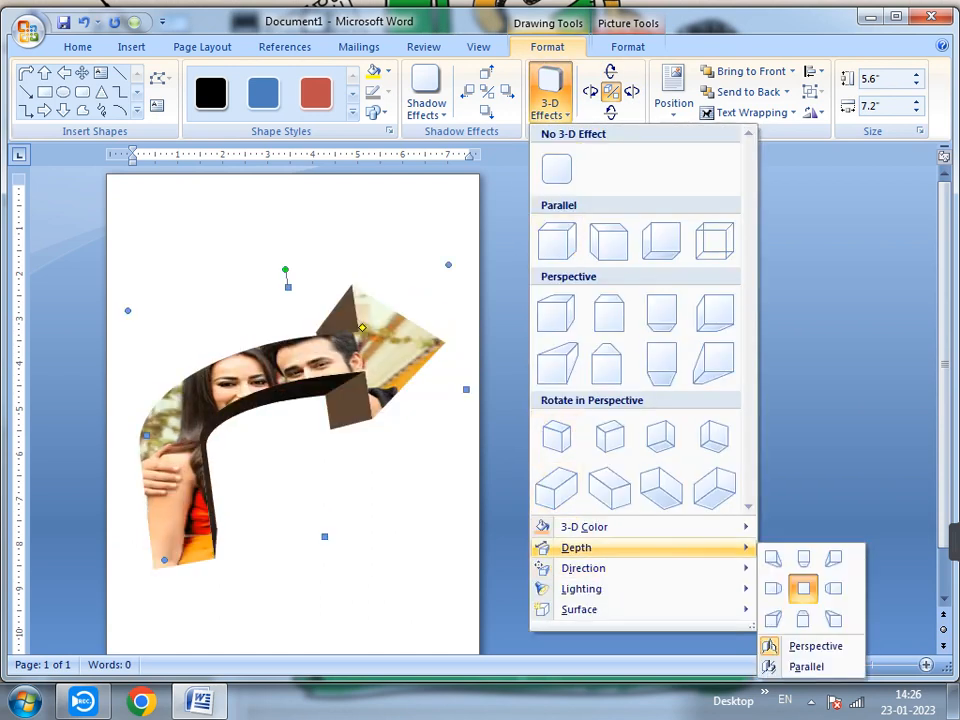
Step: Position the bent arrow at the top center of the page with text wrapping
left_click(674, 97)
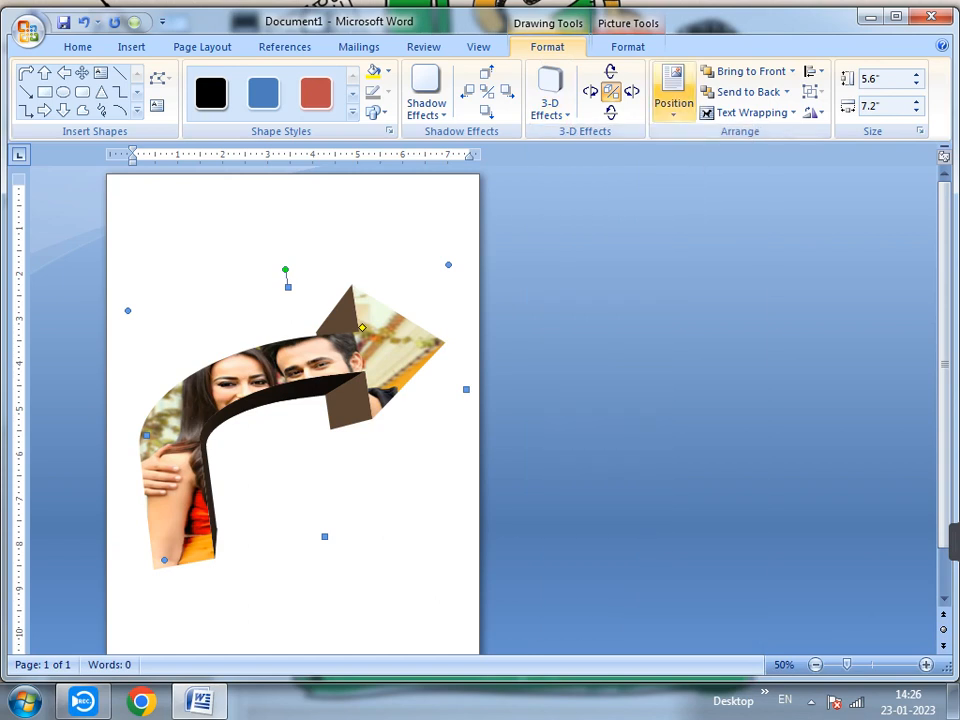
left_click(674, 97)
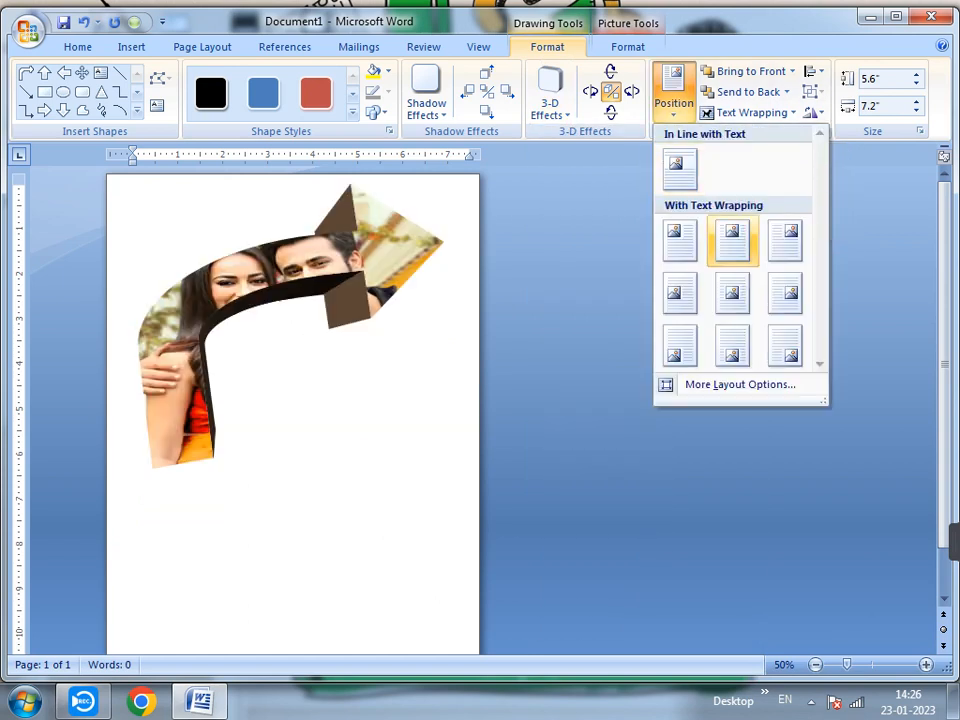
left_click(731, 240)
scroll(295, 400, "down", 2)
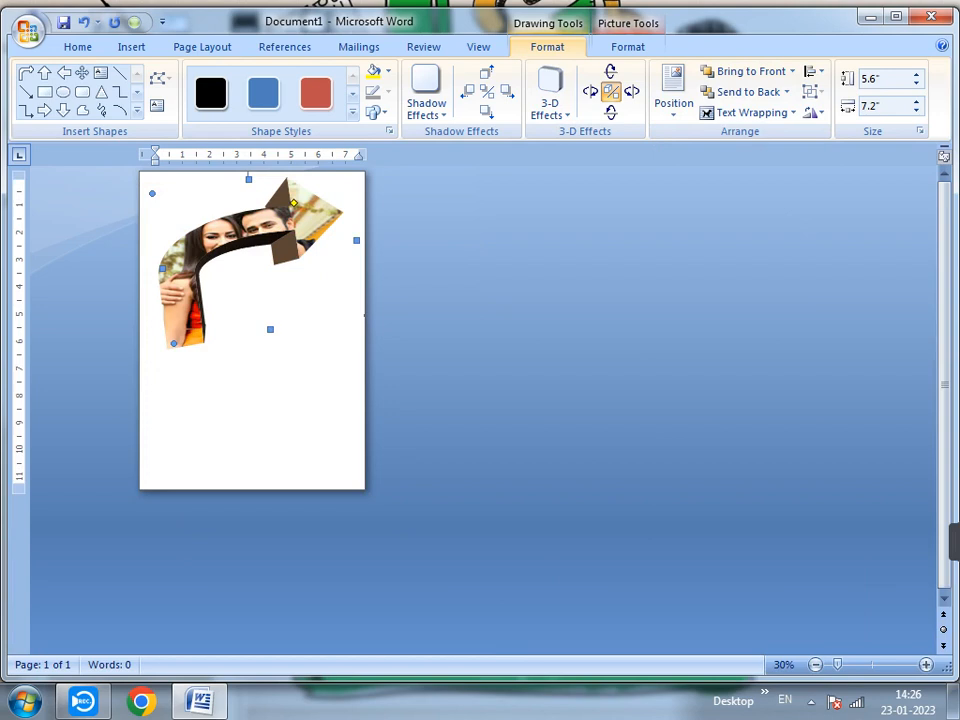
Step: Draw a thin rounded rectangle about 3.55" high by 0.45" wide over the arrow, and delete it
left_click(101, 91)
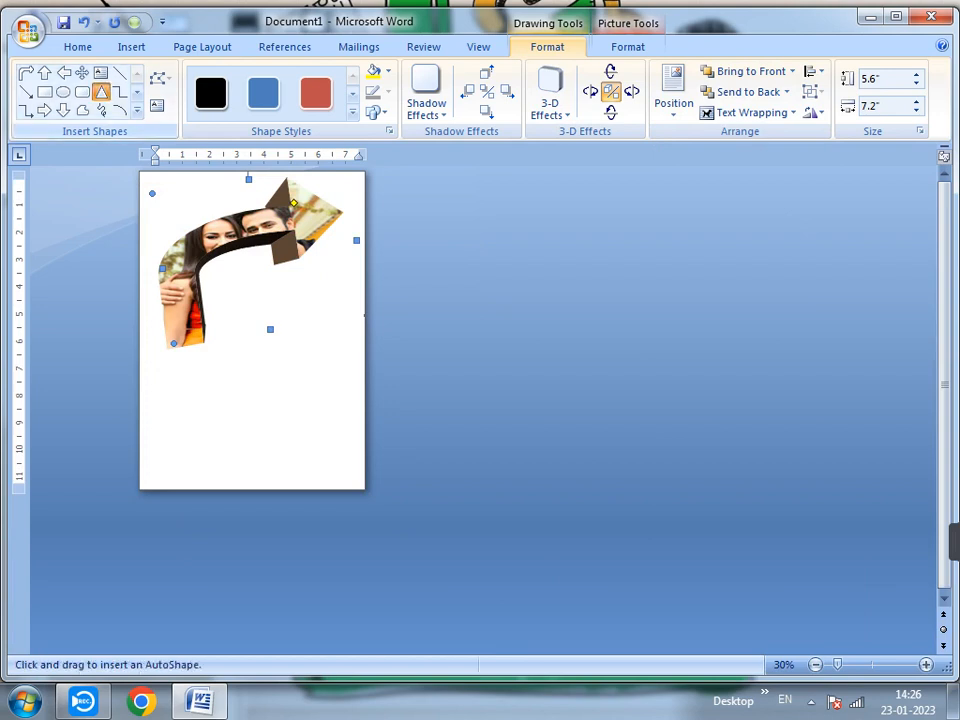
left_click(82, 91)
left_click_drag(207, 243, 220, 339)
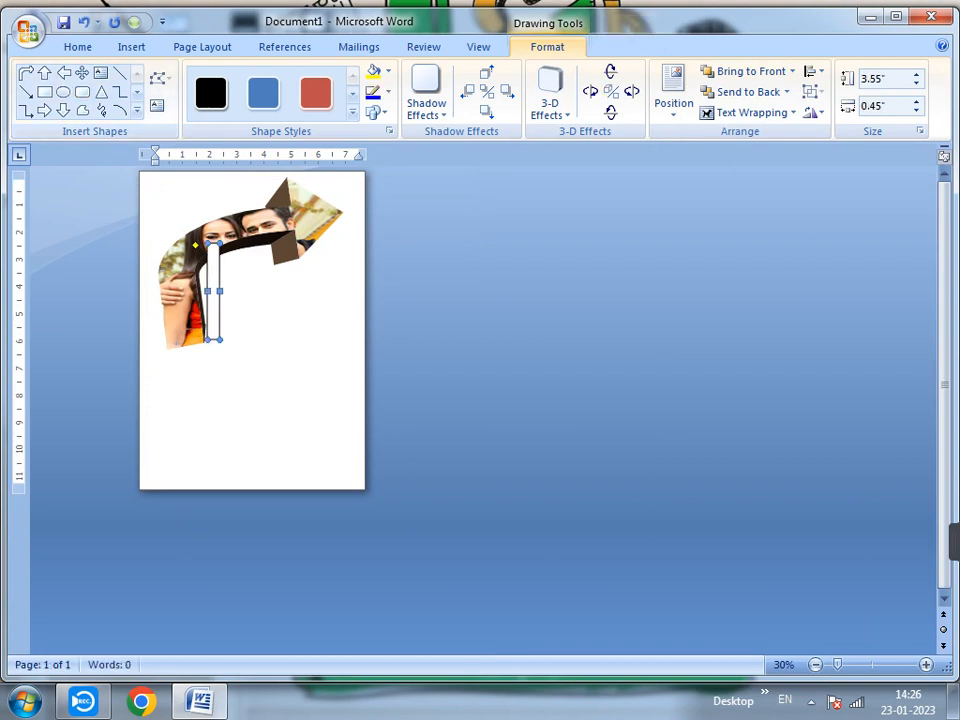
key("Delete")
left_click(186, 296)
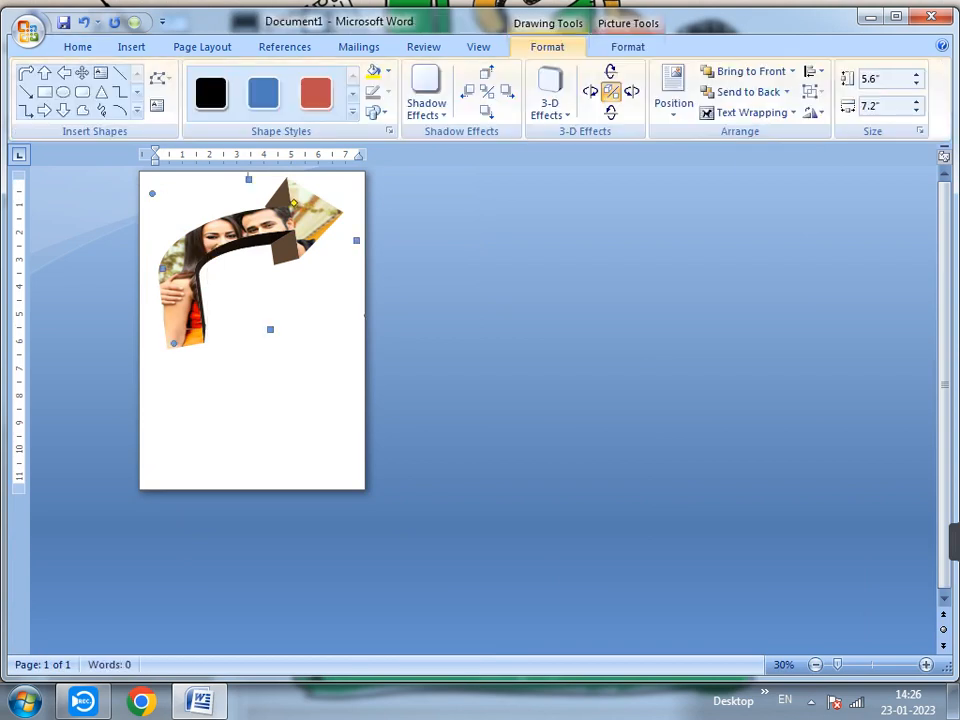
left_click(82, 91)
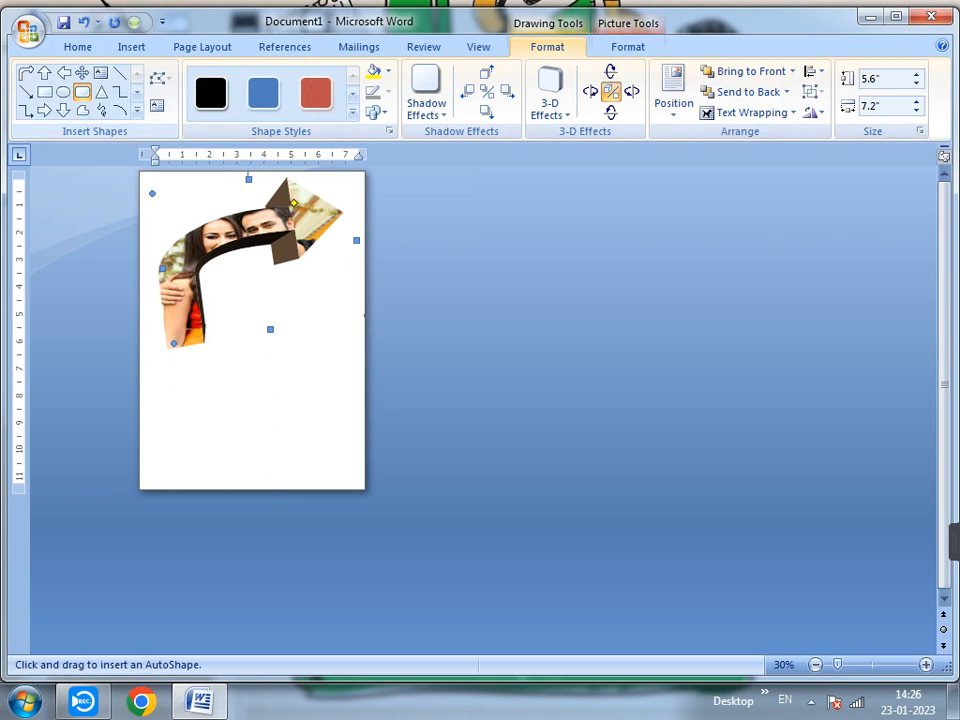
left_click(628, 46)
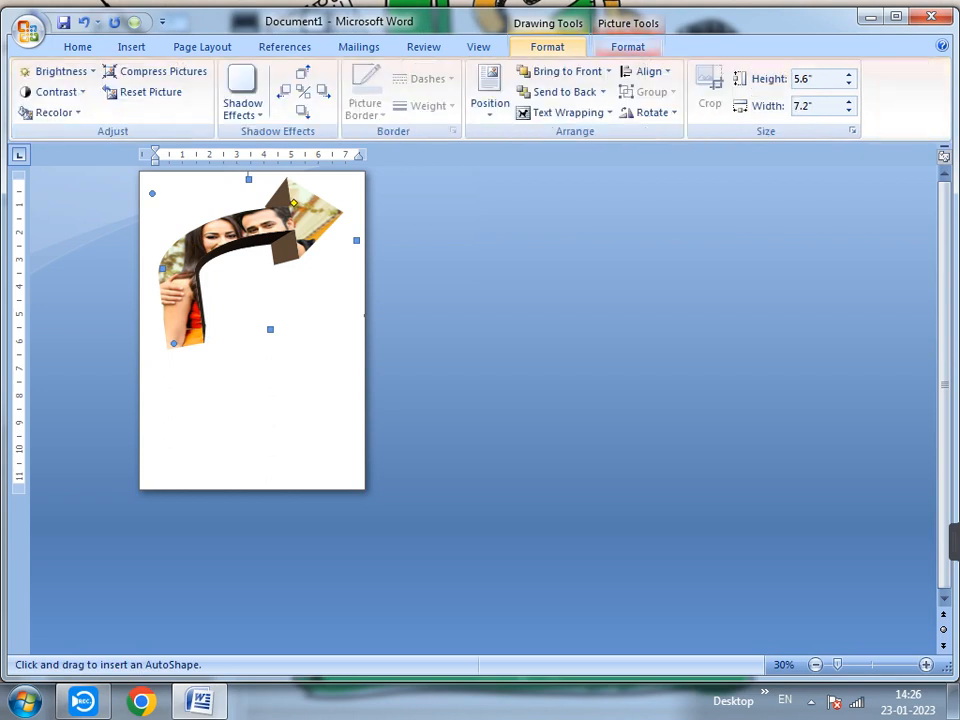
left_click(479, 47)
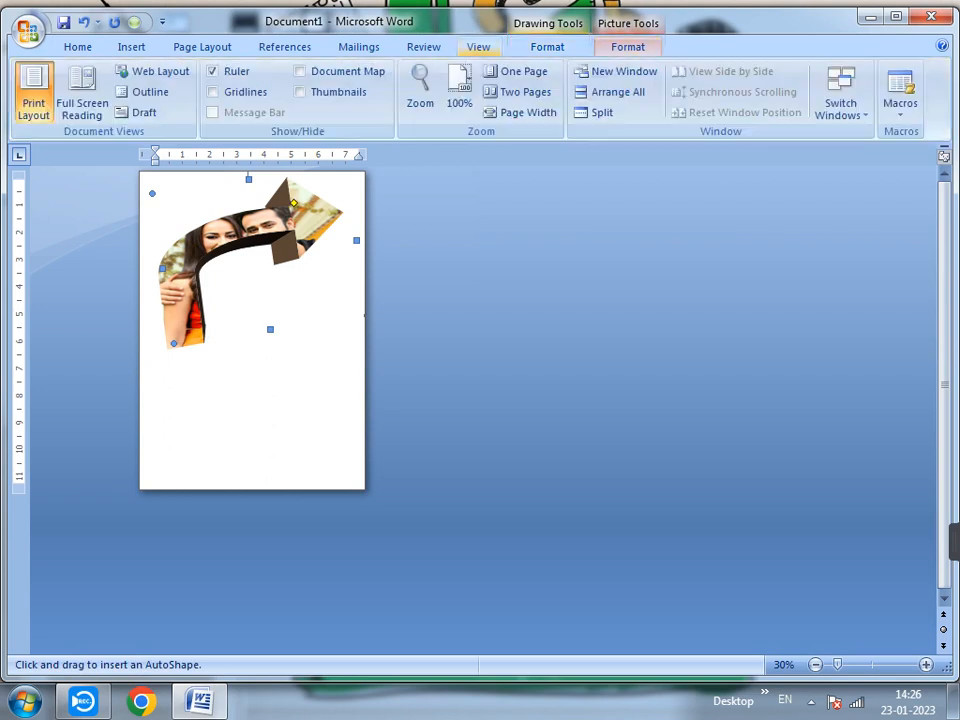
left_click(547, 47)
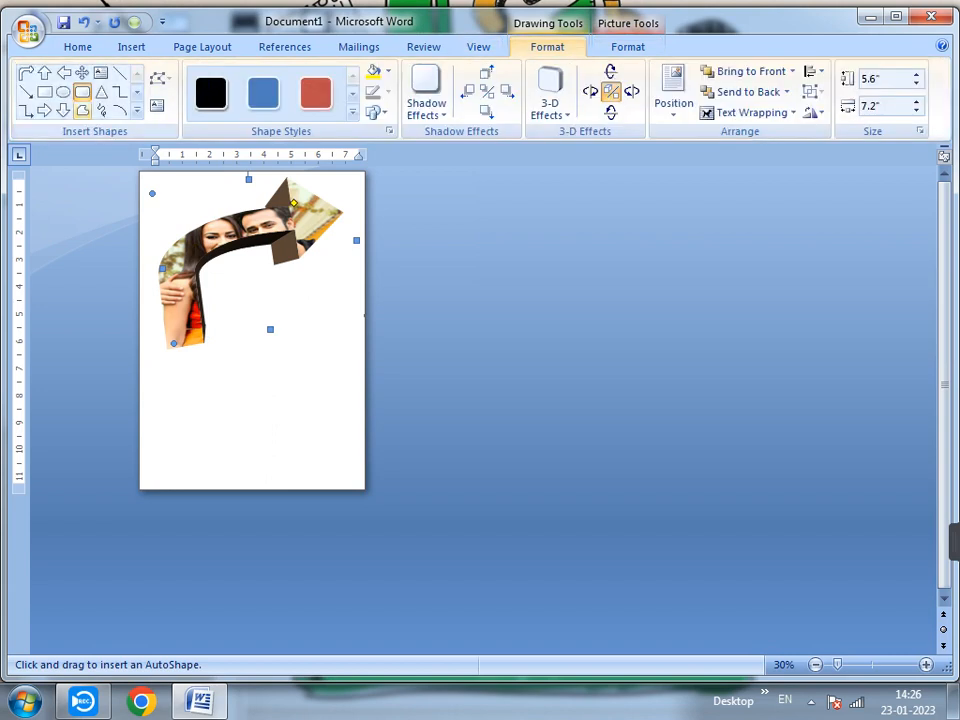
Step: Draw an open zigzag freeform about 3.04" high by 3.55" wide below the bent arrow
left_click(83, 110)
left_click_drag(221, 332, 268, 404)
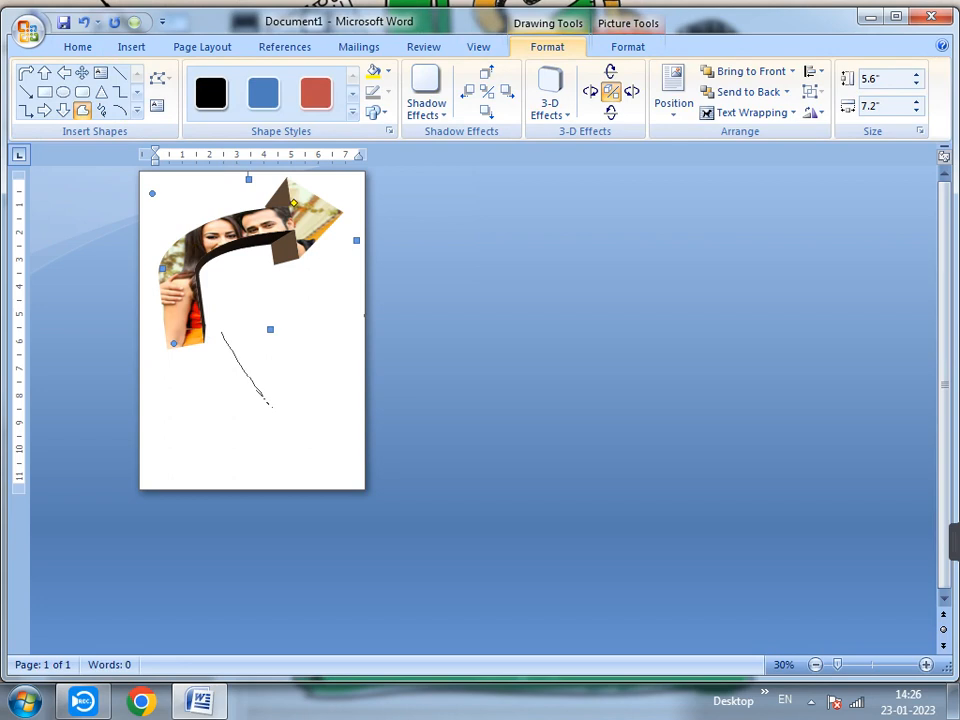
left_click(268, 355)
double_click(318, 414)
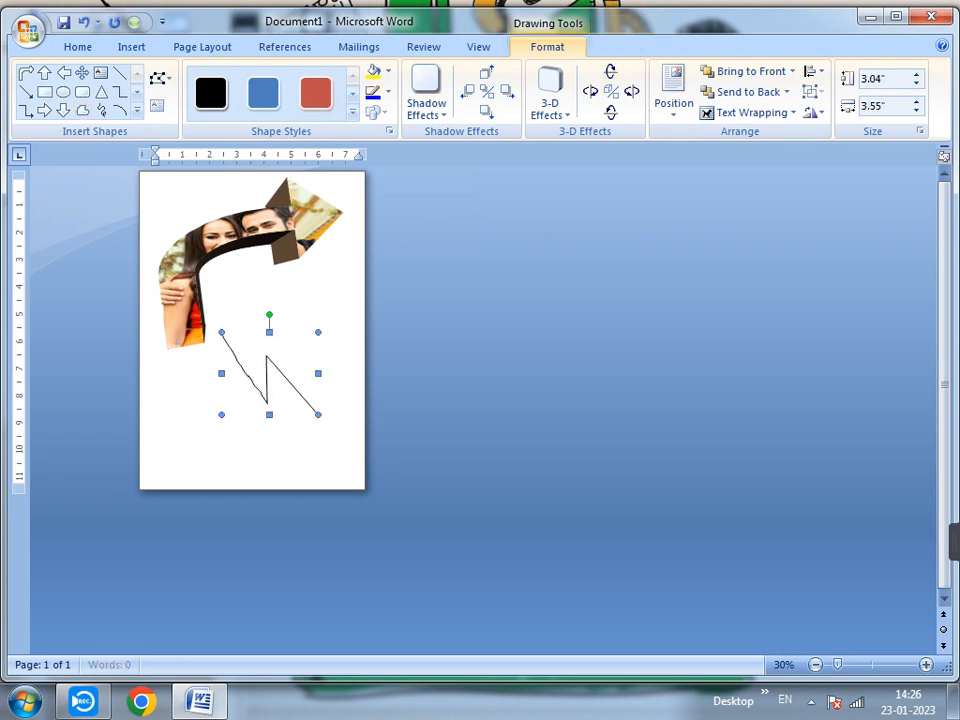
Step: Delete the bent arrow and the zigzag freeform so the page is blank
left_click(156, 352)
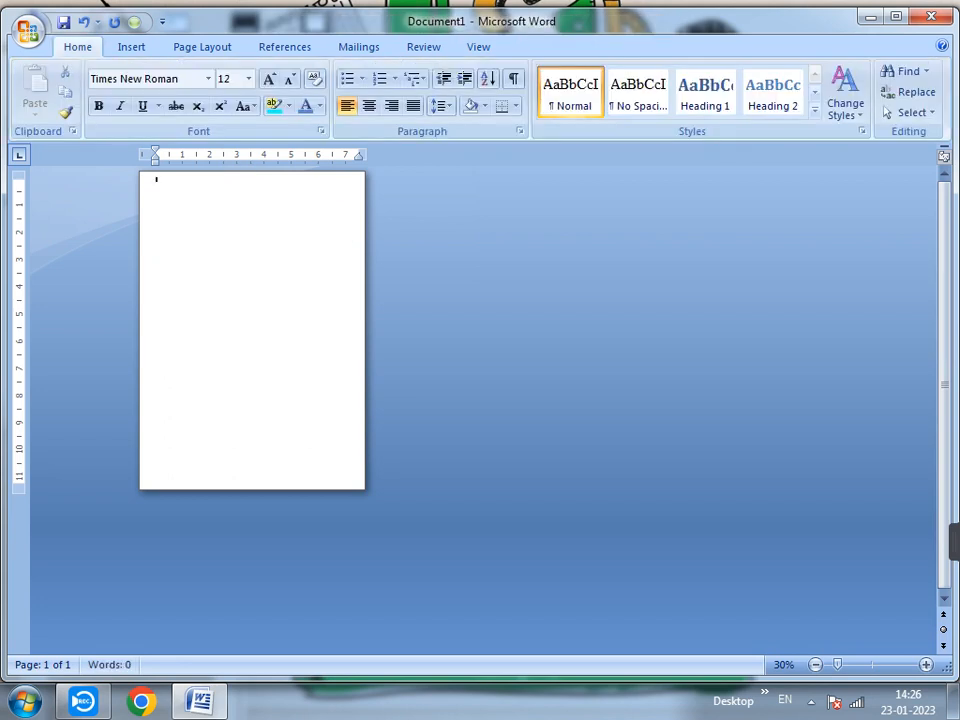
scroll(480, 400, "up", 7)
Step: Scribble a closed freehand shape about 3.13" high by 4.22" wide on the page and give it the solid red style
left_click(131, 47)
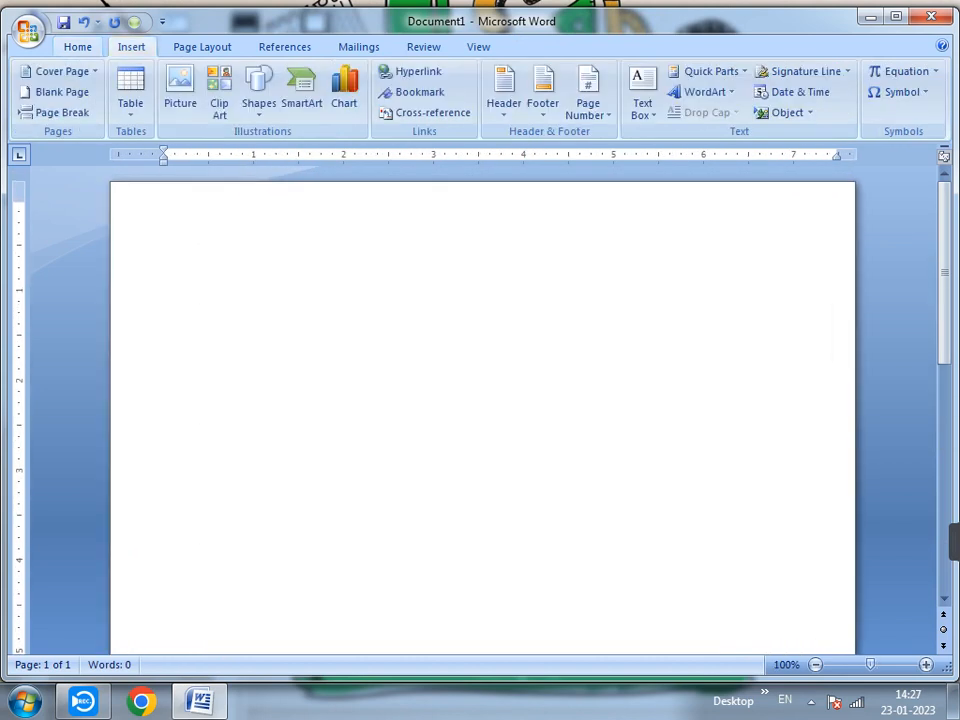
left_click(258, 95)
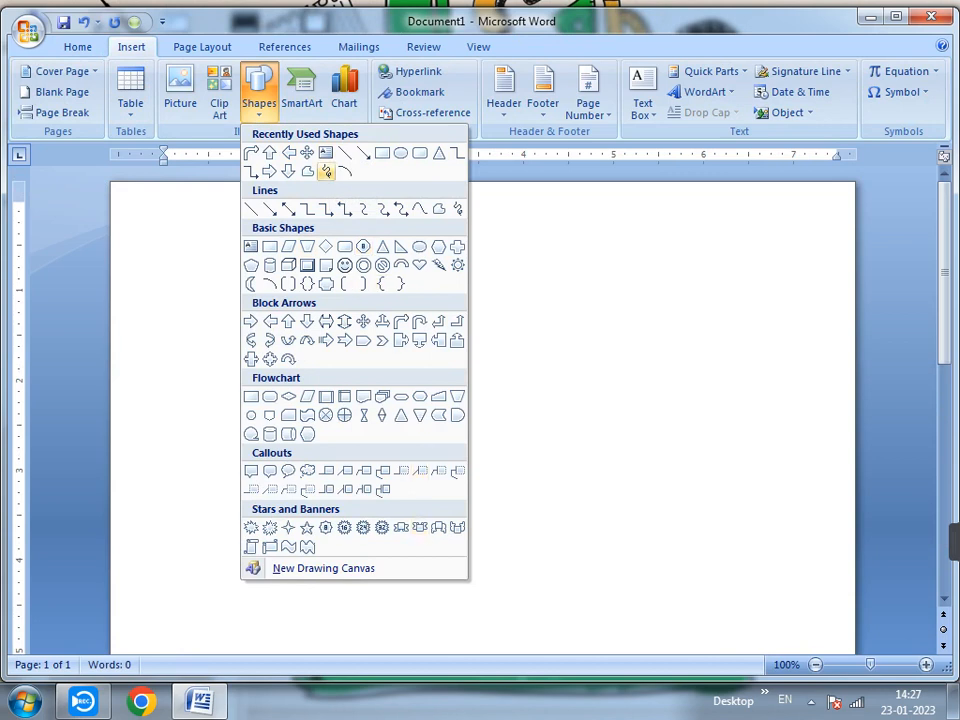
left_click(326, 171)
left_click_drag(353, 415, 345, 453)
mouse_move(404, 371)
left_mouse_down()
mouse_move(461, 396)
mouse_move(574, 339)
mouse_move(560, 471)
left_mouse_up()
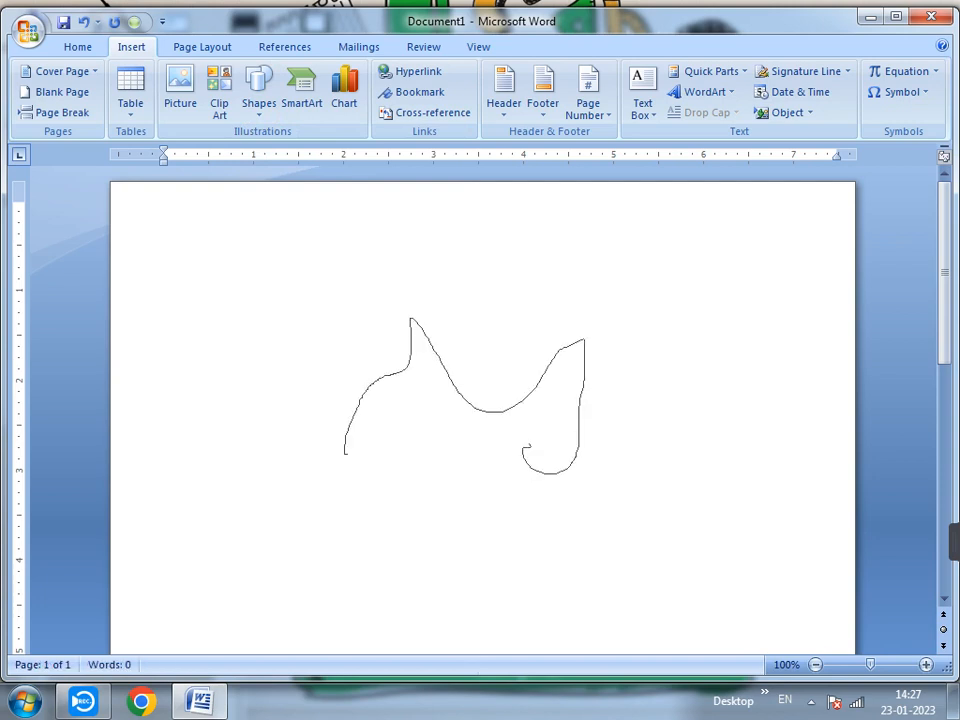
mouse_move(517, 500)
left_mouse_down()
mouse_move(492, 432)
mouse_move(463, 515)
mouse_move(428, 470)
mouse_move(370, 543)
mouse_move(355, 538)
left_mouse_up()
mouse_move(320, 502)
left_mouse_down()
mouse_move(242, 414)
mouse_move(284, 428)
mouse_move(312, 300)
mouse_move(328, 450)
mouse_move(343, 455)
left_mouse_up()
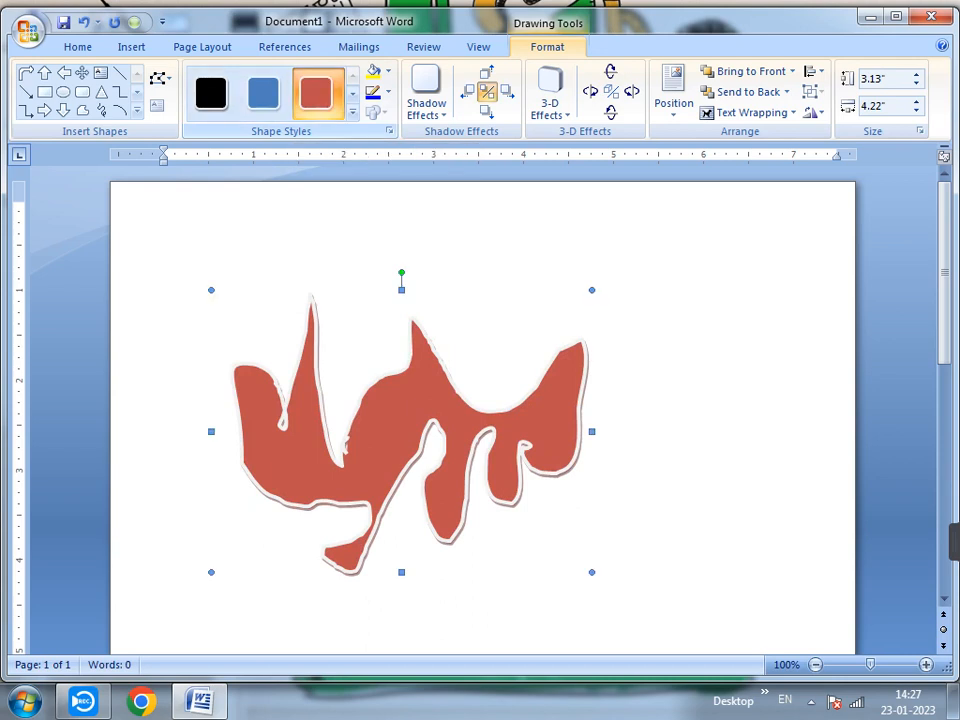
Step: Try the light green gradient style with the second Perspective 3-D effect on the scribbled shape
left_click(352, 112)
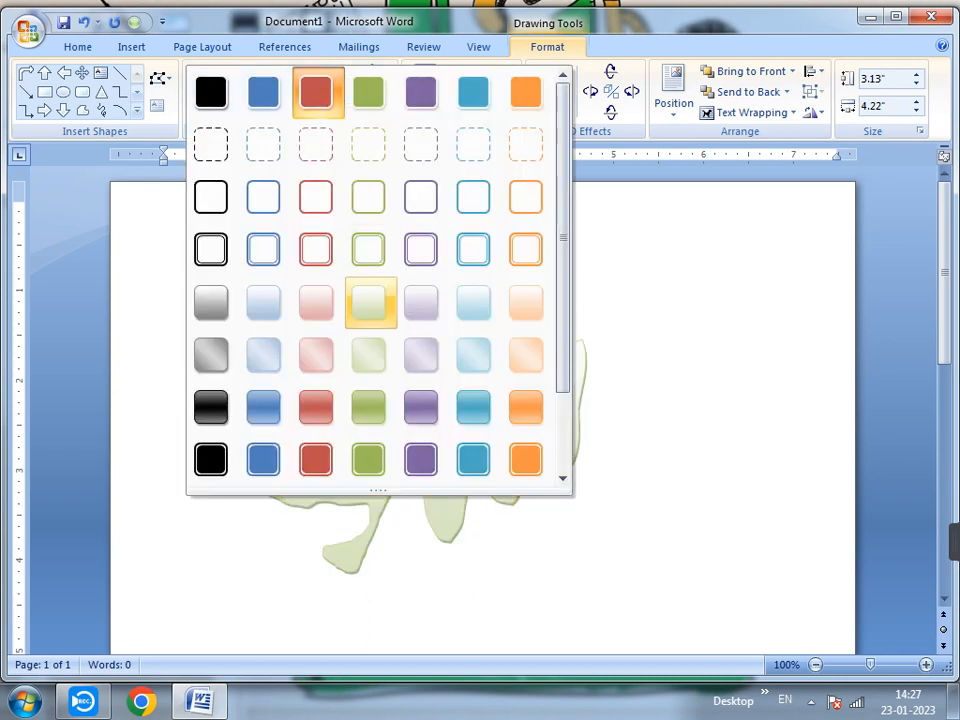
left_click(368, 302)
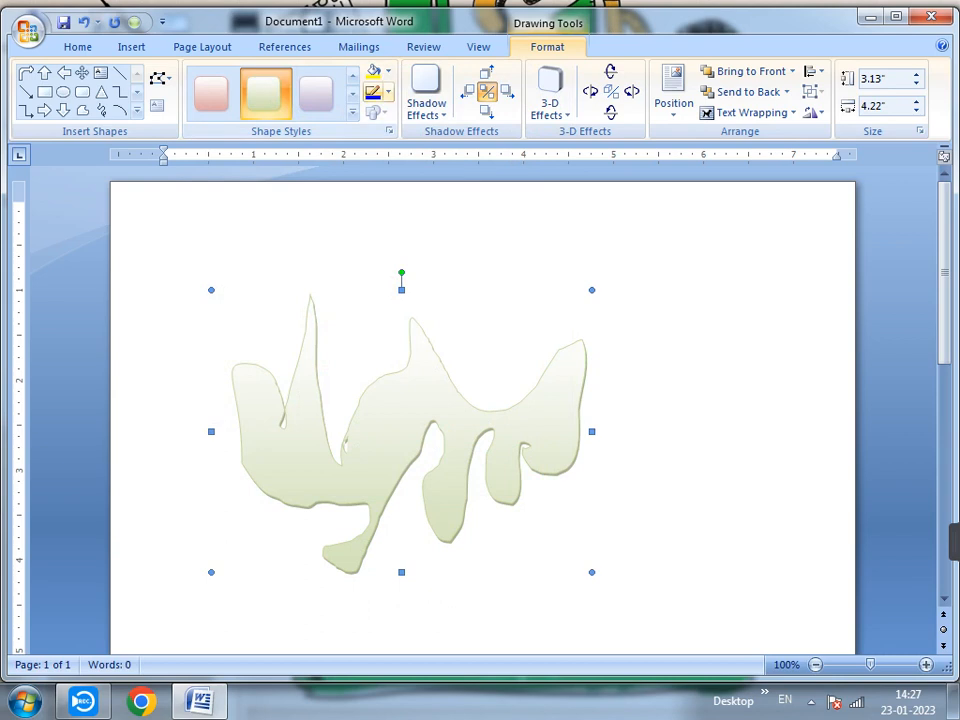
left_click(549, 108)
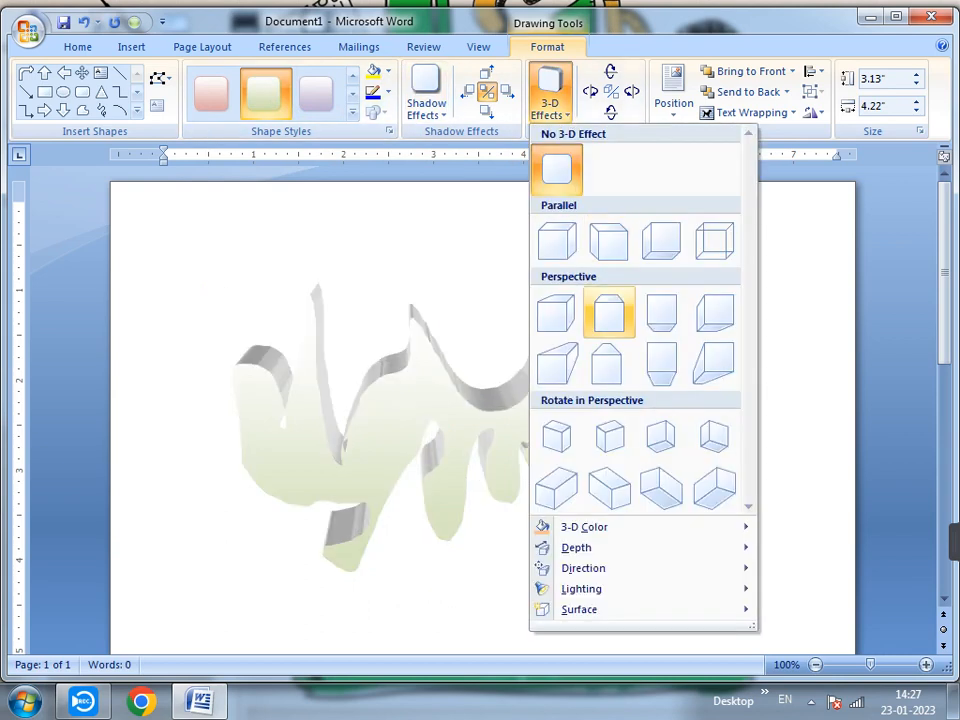
left_click(609, 315)
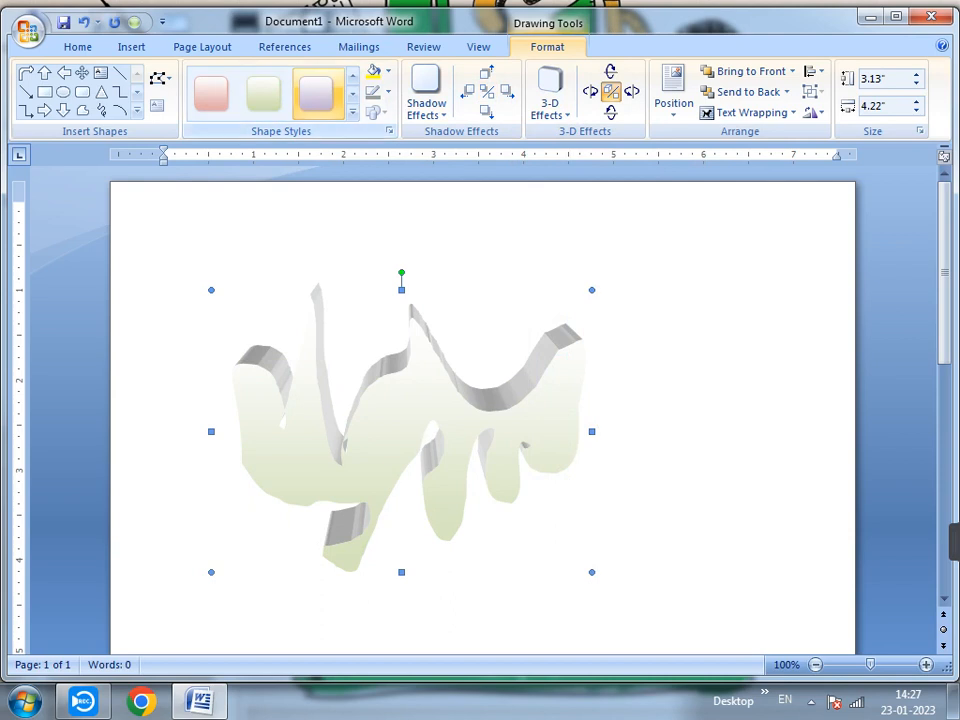
Step: Give the scribbled shape the solid red style and the second Parallel 3-D effect
left_click(352, 111)
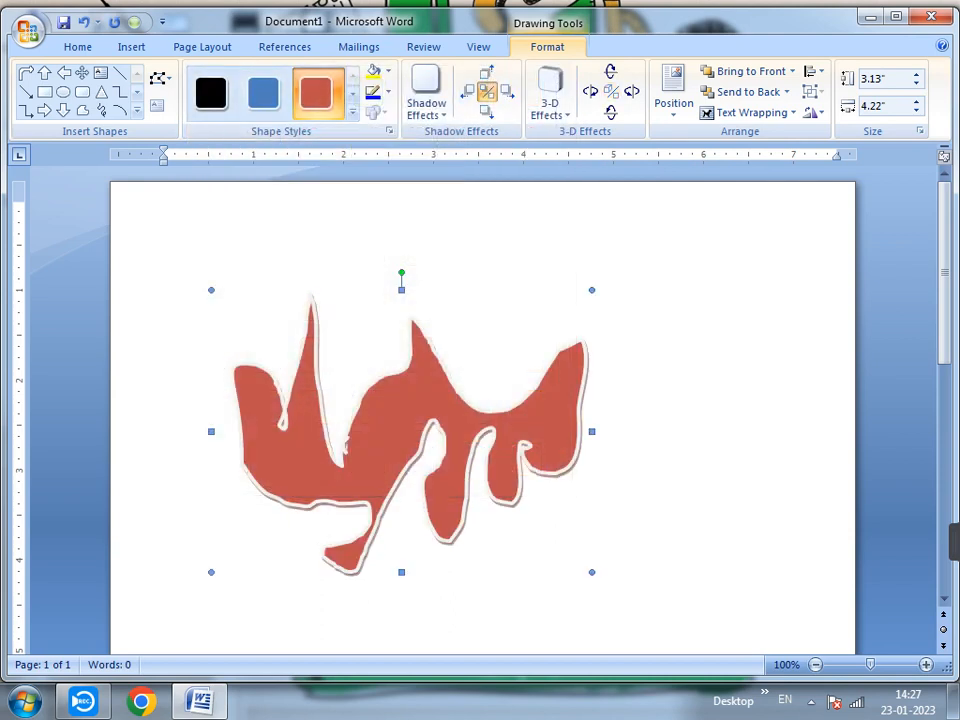
left_click(549, 95)
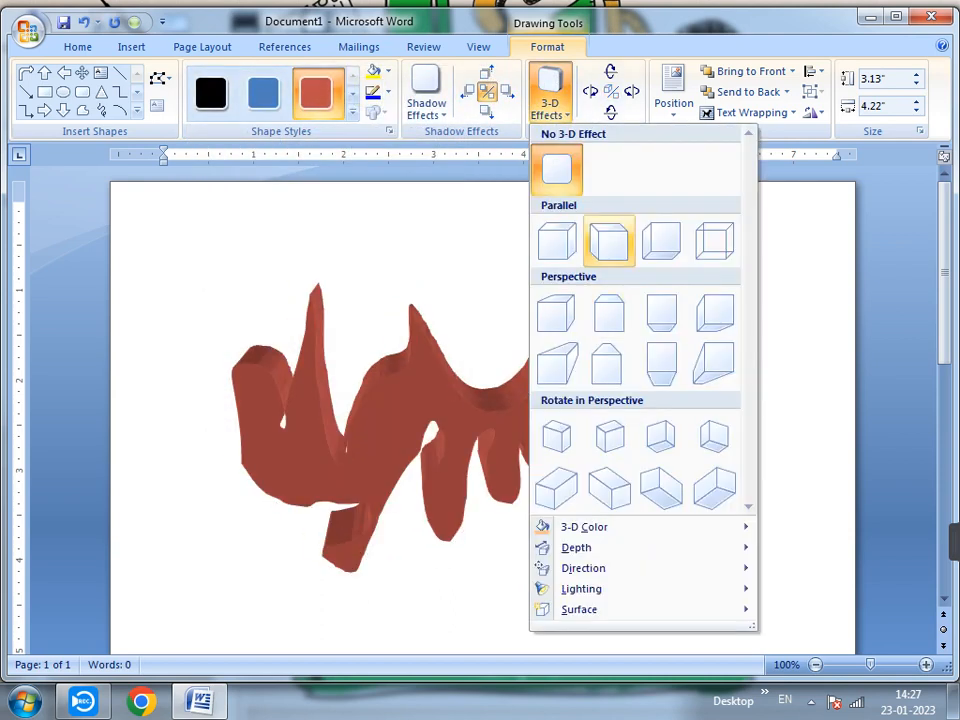
left_click(609, 242)
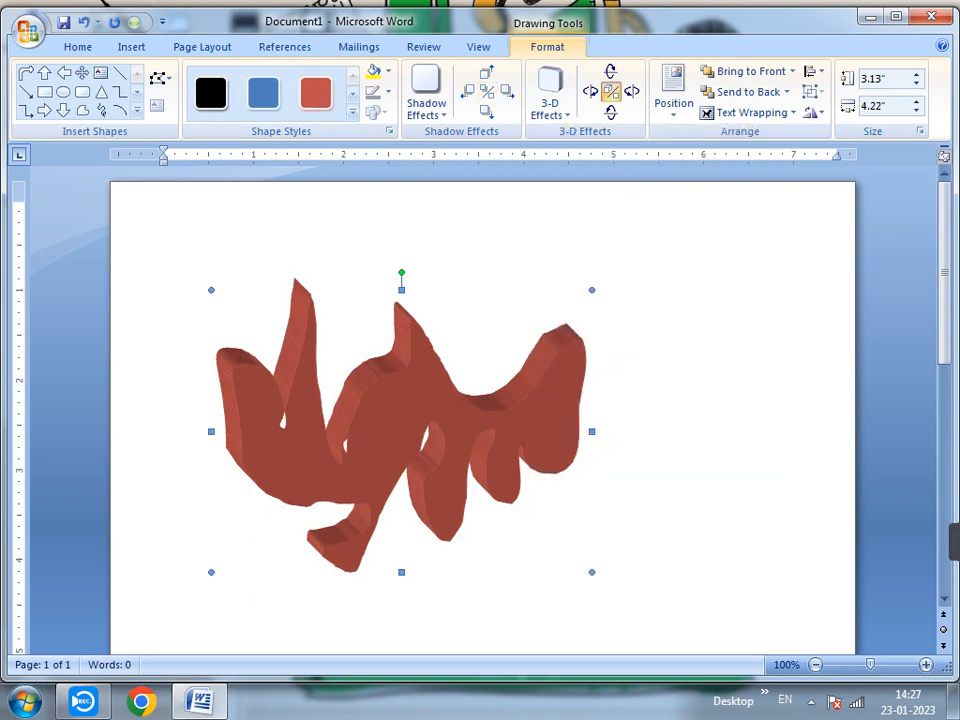
Step: Set the scribbled shape's 3-D color to the blue theme color
left_click(549, 95)
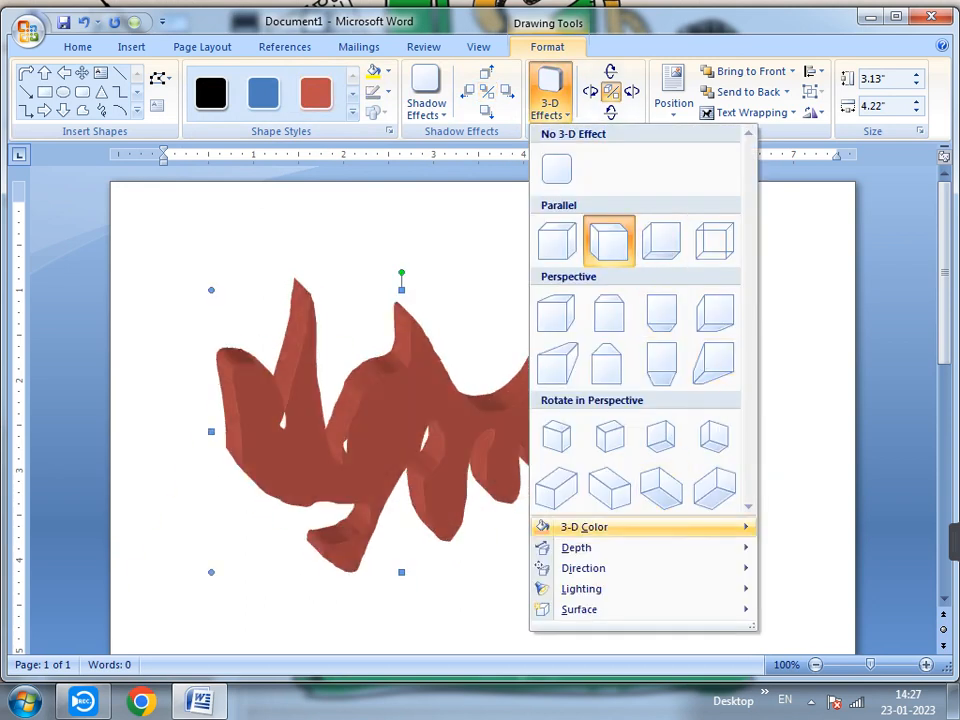
mouse_move(600, 527)
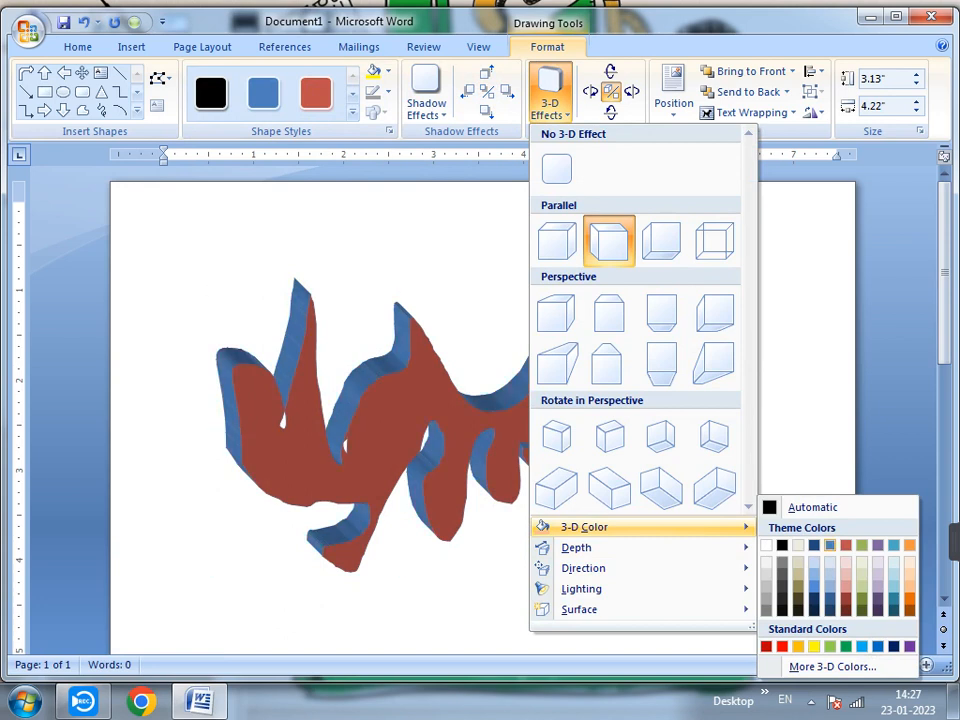
left_click(830, 544)
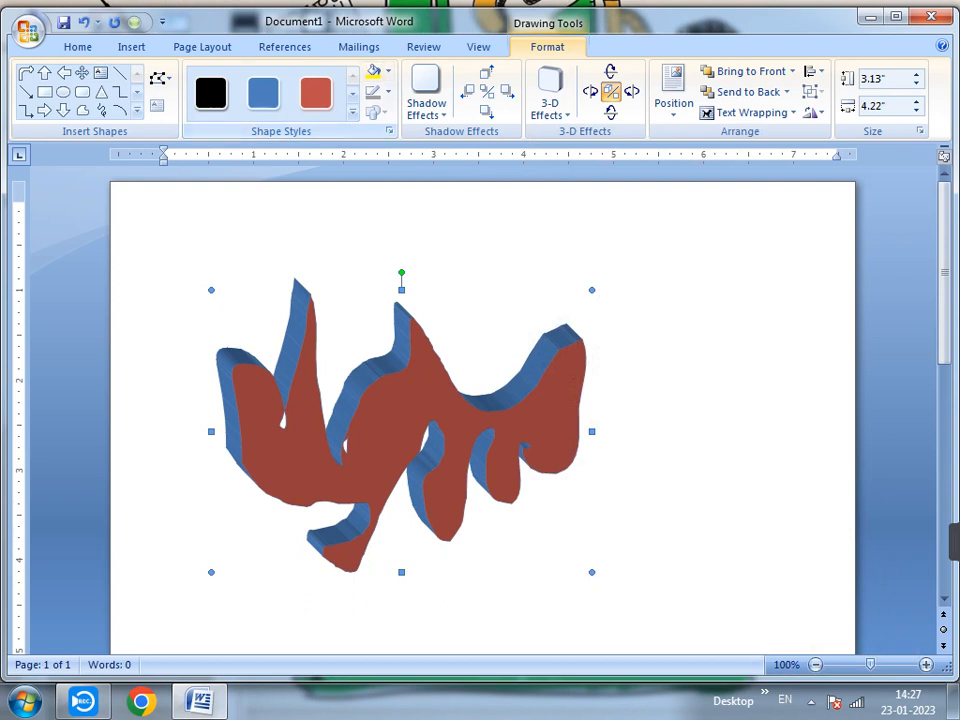
Step: Try a yellow fill on the scribbled shape and open the picture selection for a picture fill
left_click(372, 70)
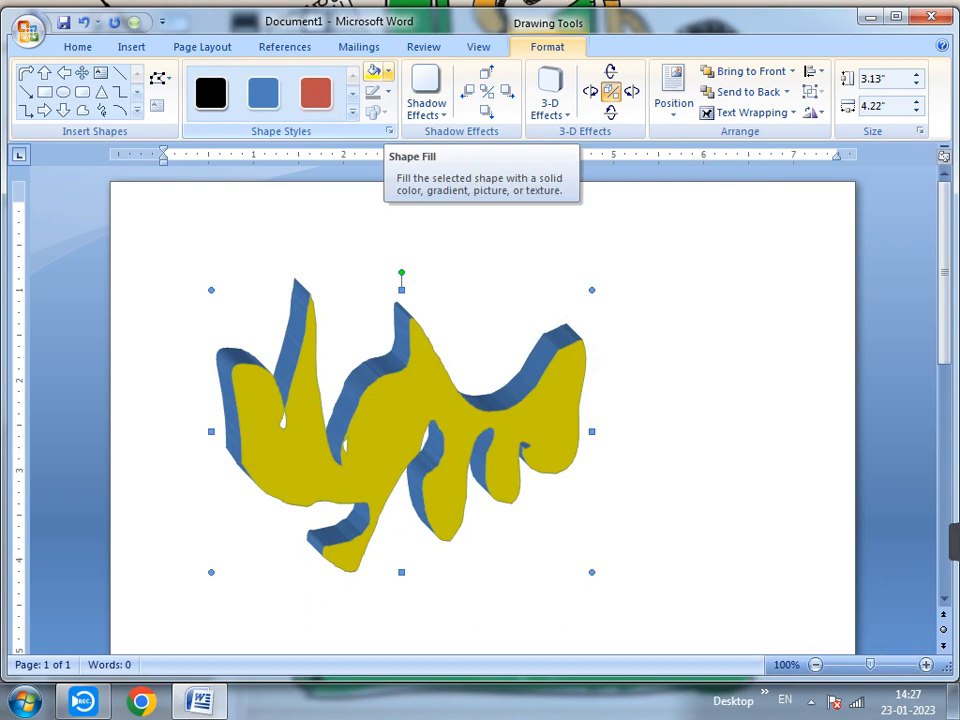
left_click(387, 71)
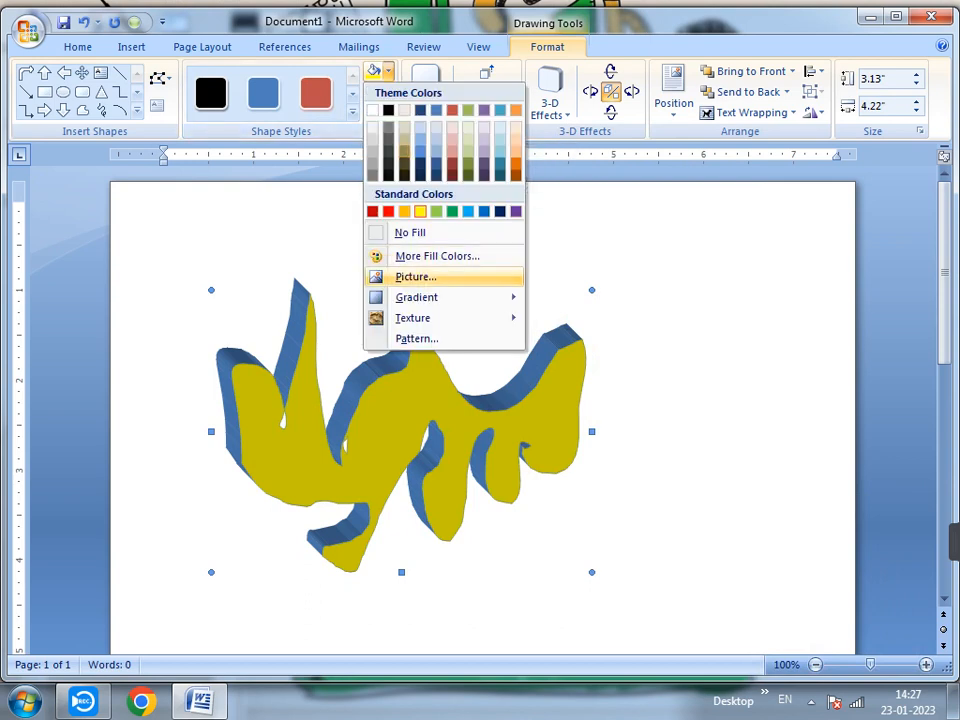
left_click(415, 276)
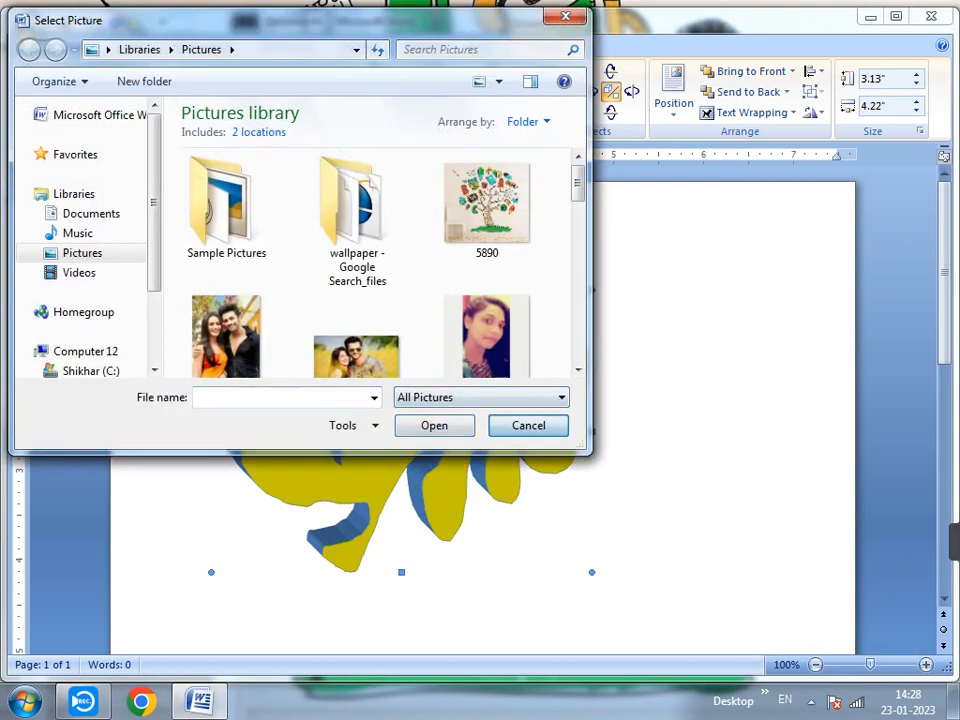
key("Escape")
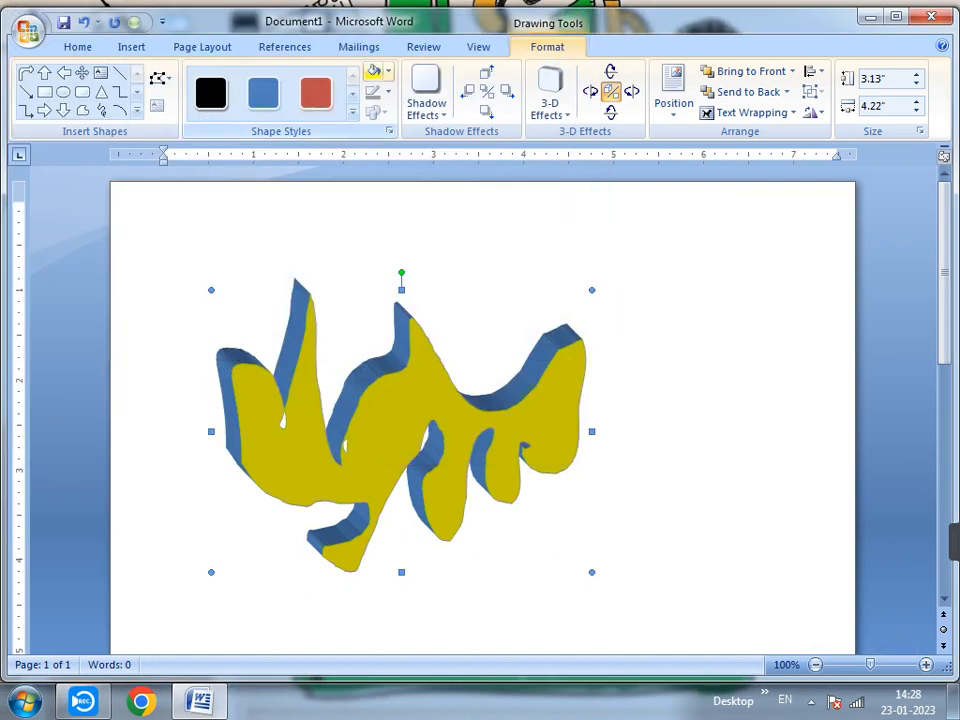
Step: Fill the scribbled shape with the light blue water droplets texture
left_click(387, 71)
mouse_move(440, 297)
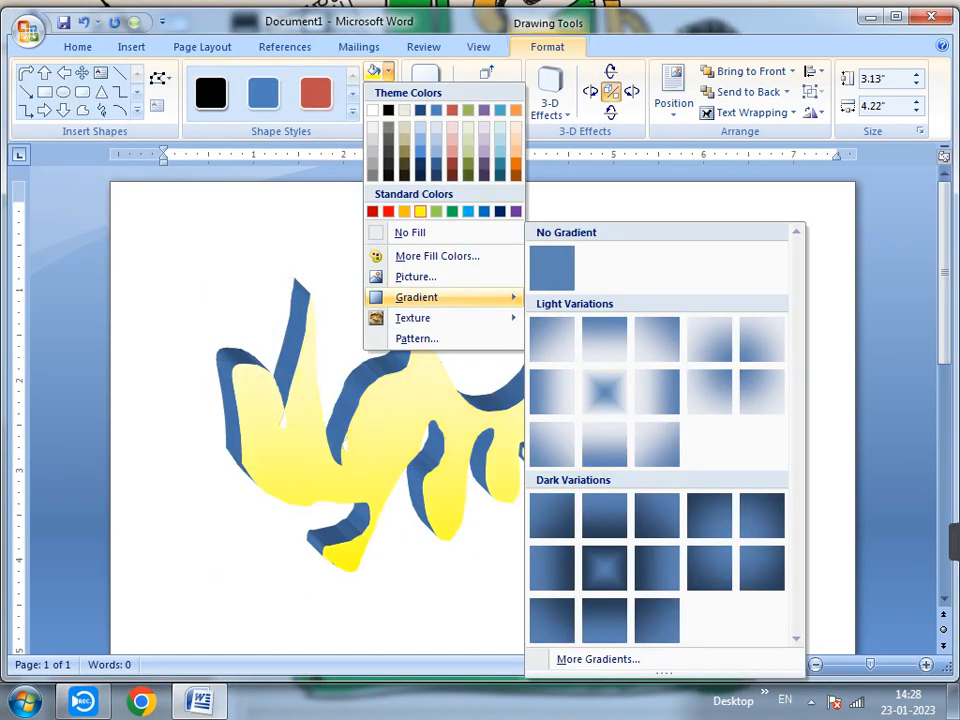
mouse_move(413, 318)
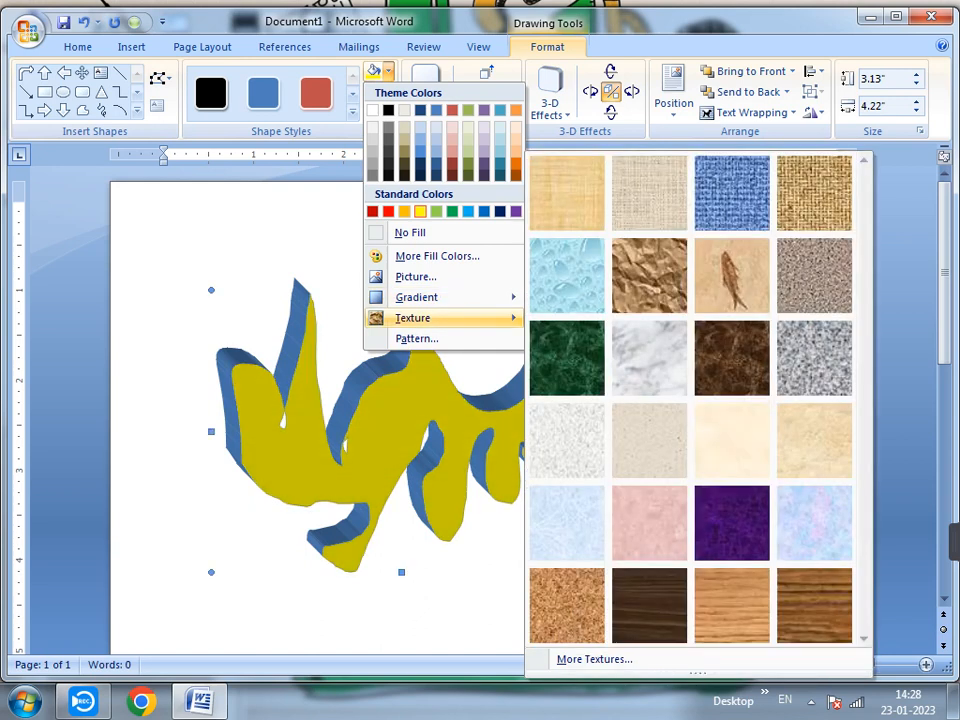
left_click(566, 276)
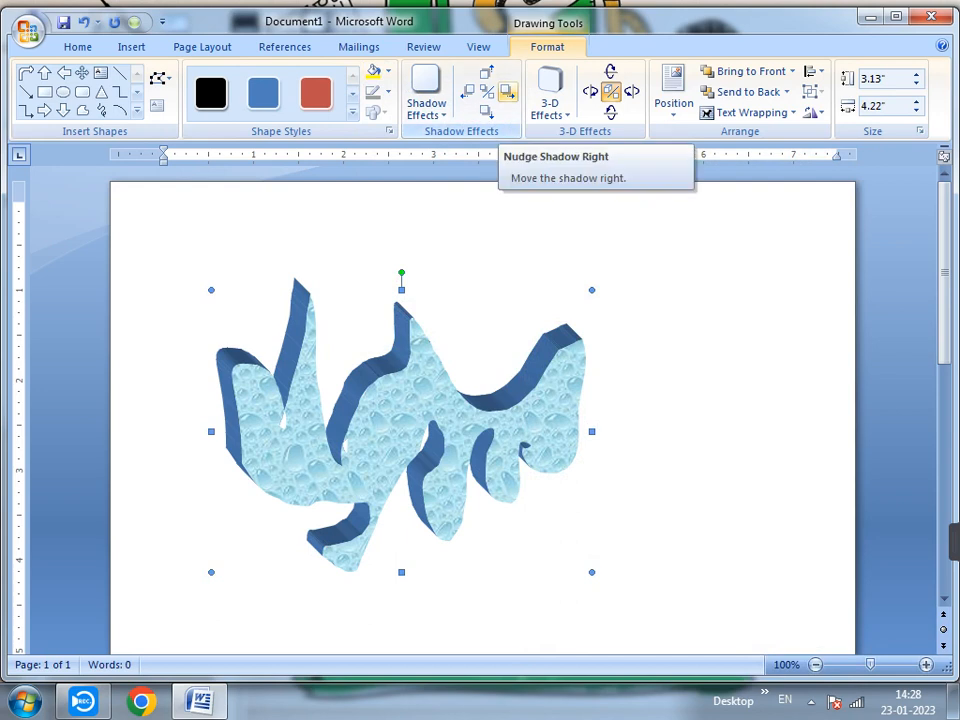
Step: Replace the scribbled shape's 3-D effect with a shadow and nudge that shadow to the right and downward
left_click(487, 91)
left_click(507, 91)
left_click(507, 91)
left_click(507, 91)
left_click(507, 91)
left_click(507, 91)
left_click(507, 91)
left_click(507, 91)
left_click(507, 91)
left_click(507, 91)
left_click(507, 91)
left_click(507, 91)
left_click(507, 91)
left_click(507, 91)
left_click(487, 112)
left_click(487, 112)
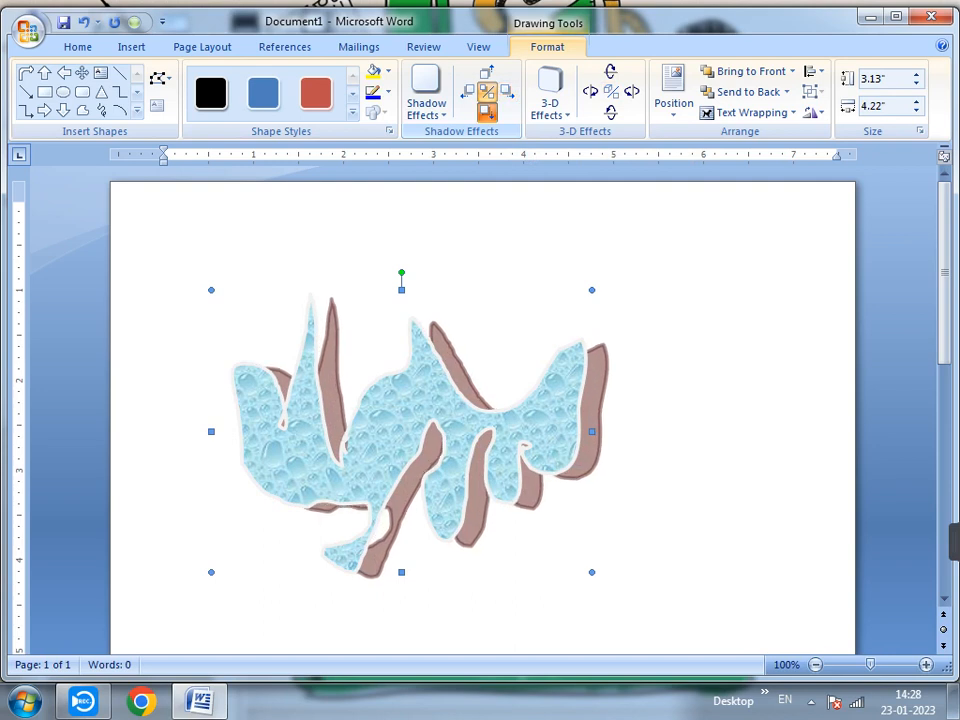
left_click(487, 112)
left_click(487, 112)
left_click(487, 112)
left_click(487, 112)
left_click(487, 112)
left_click(487, 112)
left_click(487, 112)
left_click(487, 112)
left_click(487, 112)
left_click(487, 112)
left_click(487, 112)
left_click(487, 112)
left_click(487, 112)
left_click(487, 112)
left_click(487, 112)
left_click(487, 112)
left_click(508, 91)
left_click(508, 91)
left_click(508, 91)
left_click(508, 91)
left_click(508, 91)
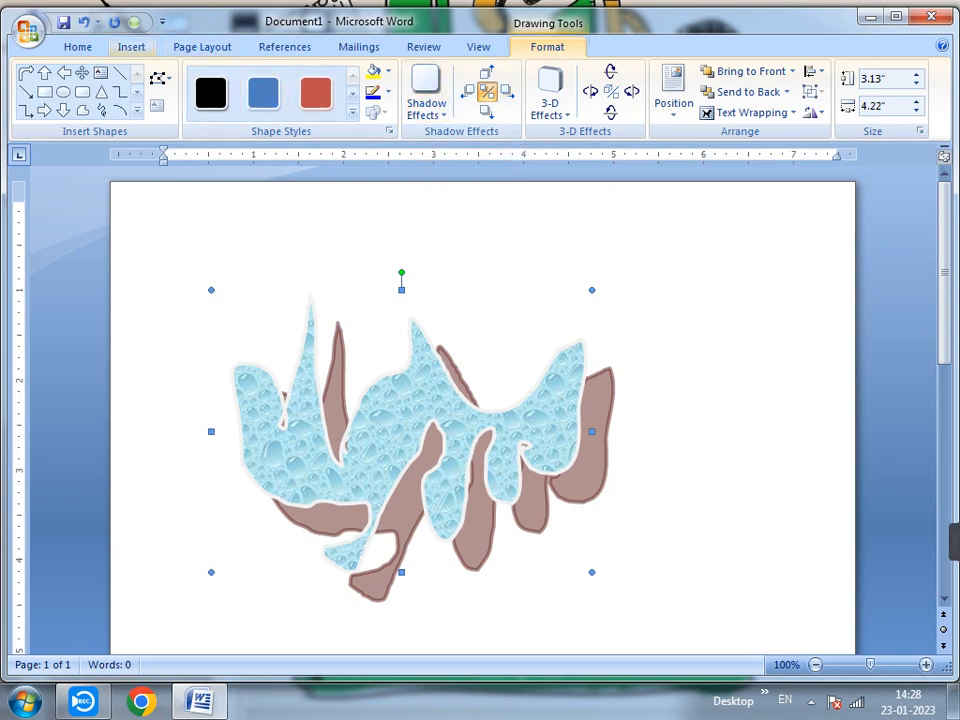
Step: Draw an arc below the scribbled shape and extend both its ends, making it about 1.86" high by 3.55" wide
left_click(131, 47)
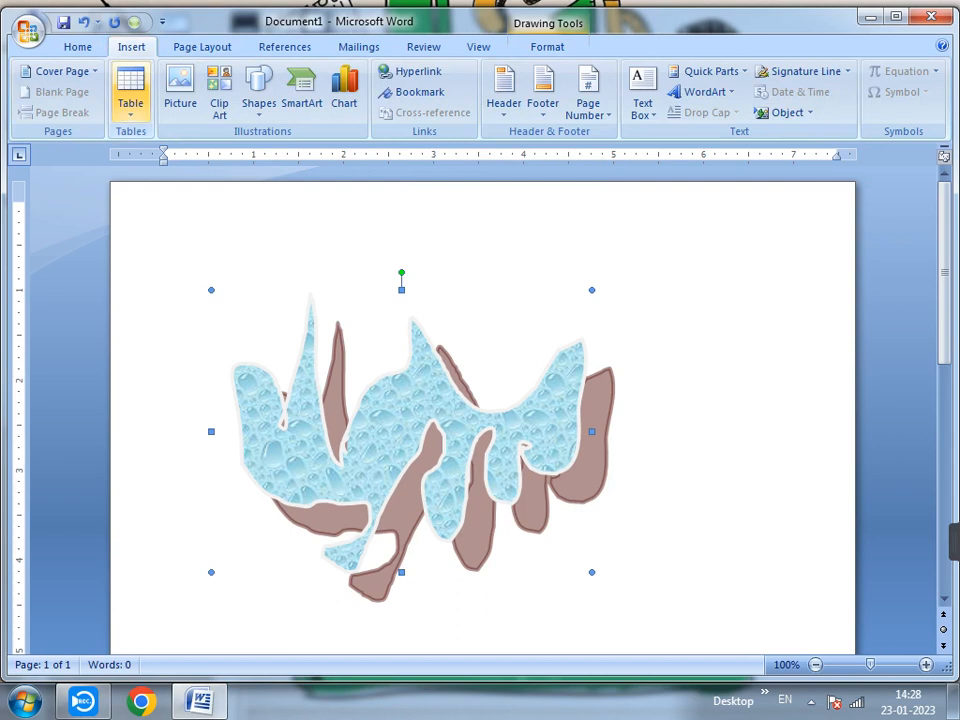
left_click(250, 75)
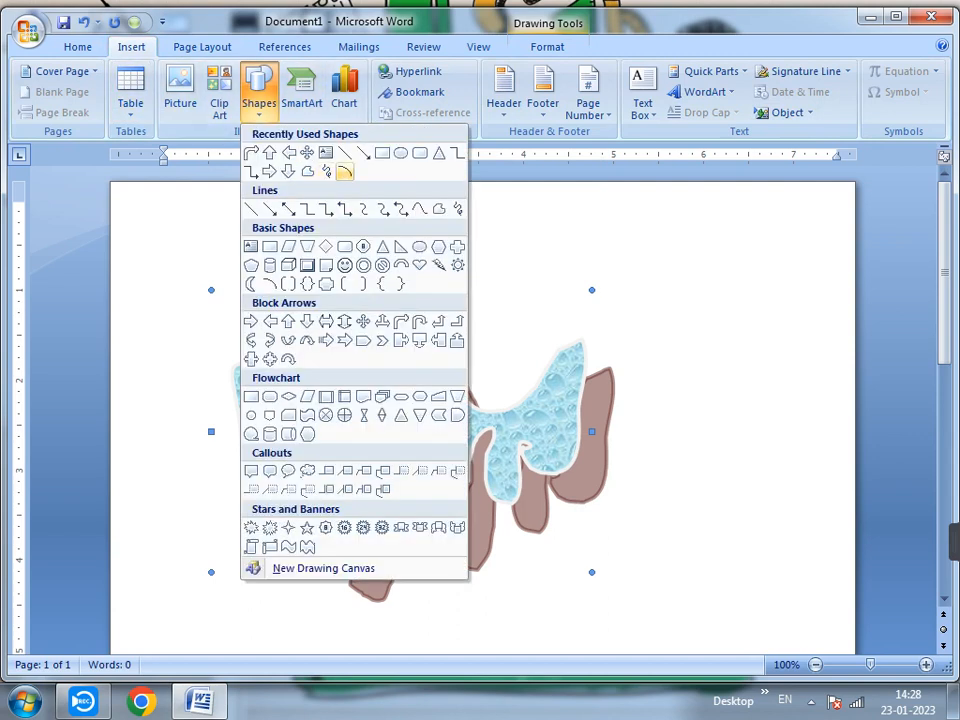
left_click(345, 172)
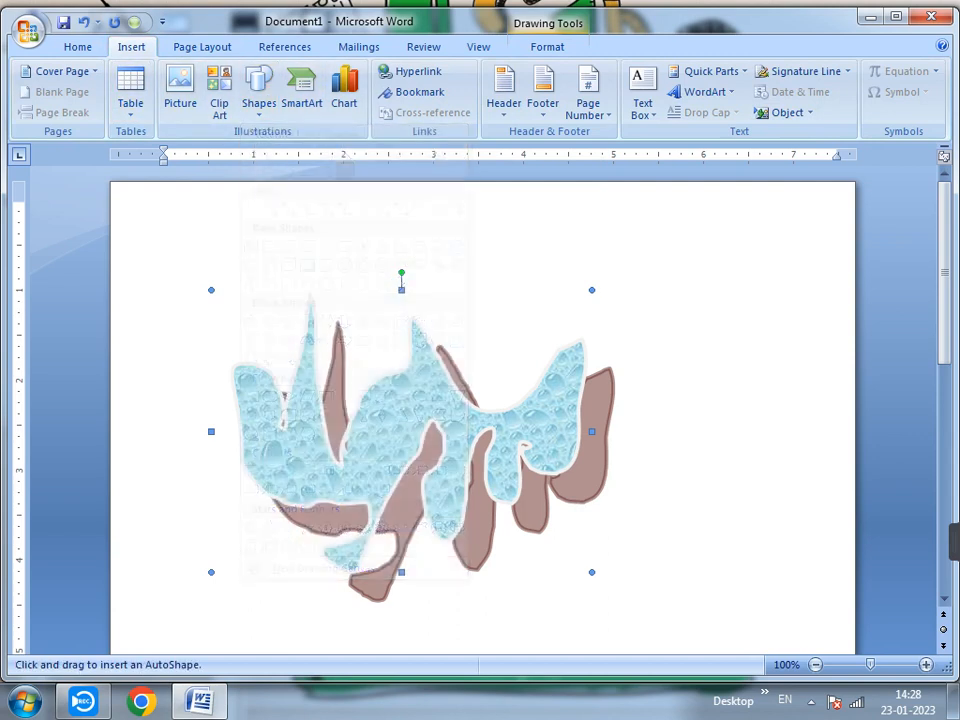
scroll(480, 410, "down", 5)
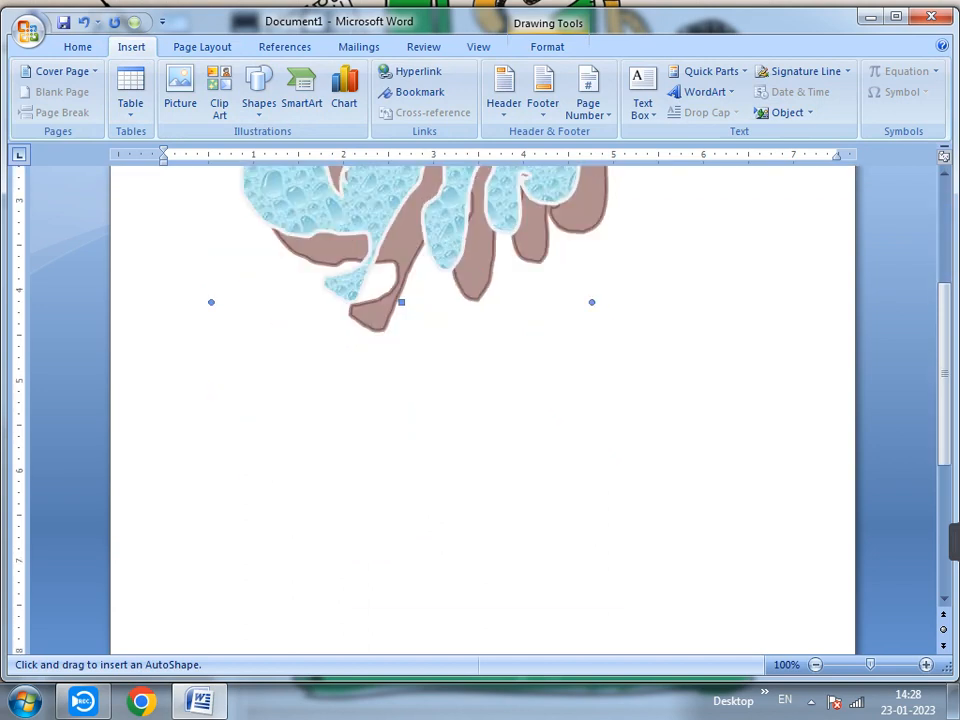
left_click_drag(331, 406, 574, 535)
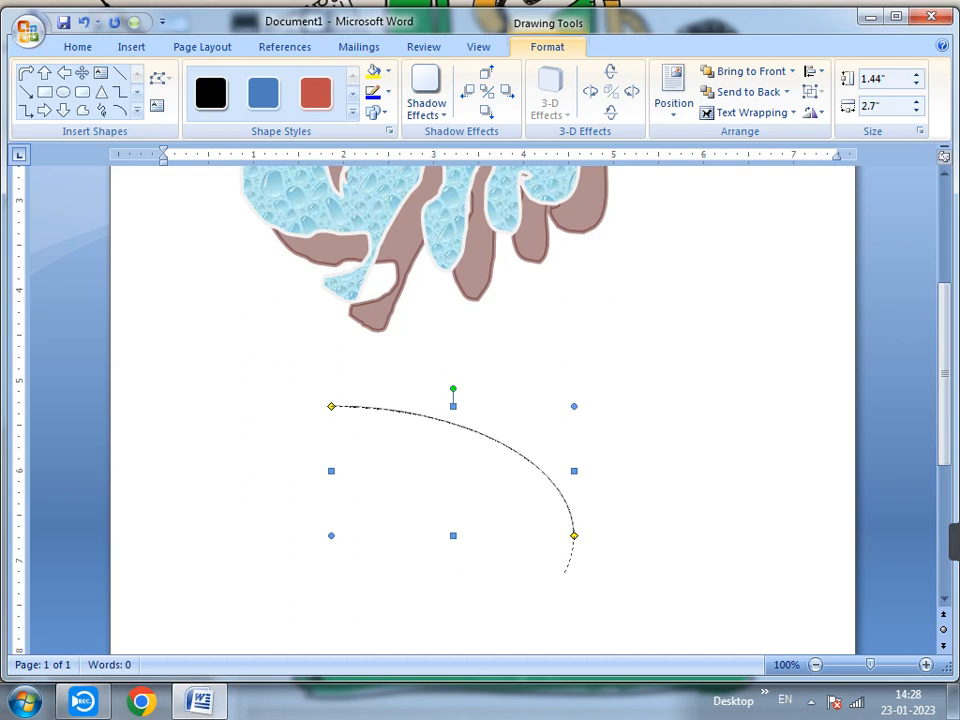
left_click_drag(565, 572, 563, 574)
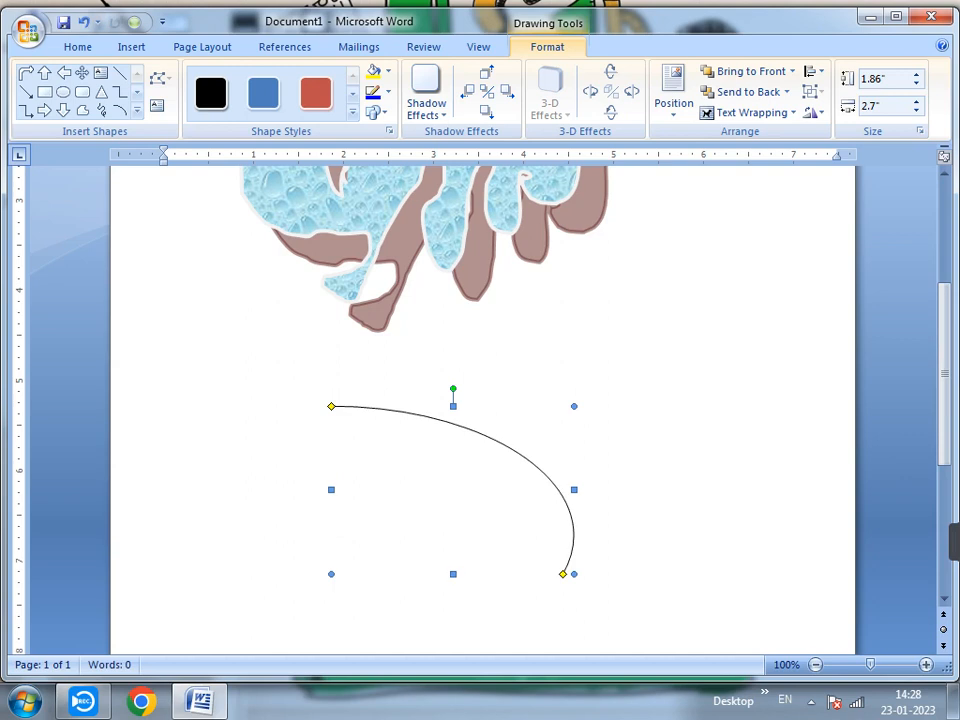
left_click_drag(331, 406, 255, 411)
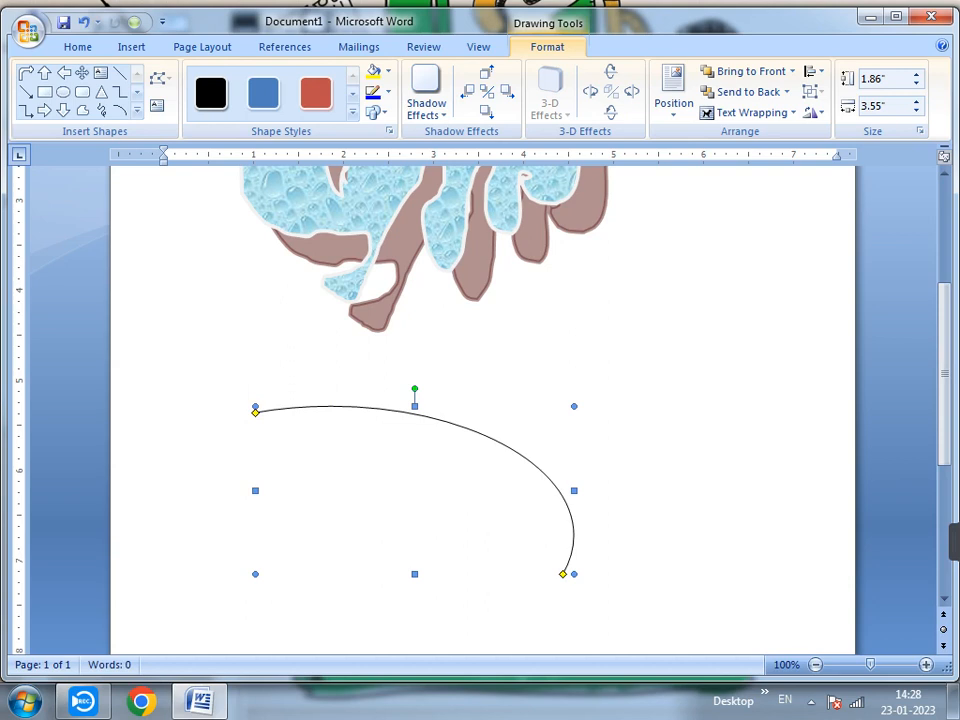
Step: Duplicate the arc and rotate the copy by 180° to form the lower half of an oval
key("ctrl+v")
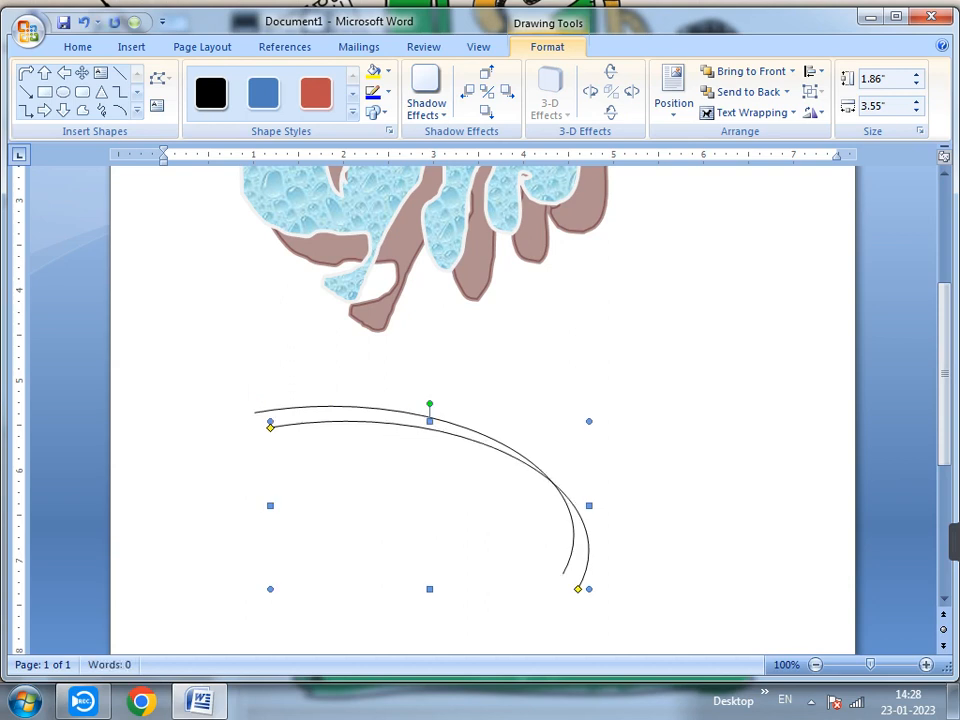
left_click_drag(398, 421, 373, 421)
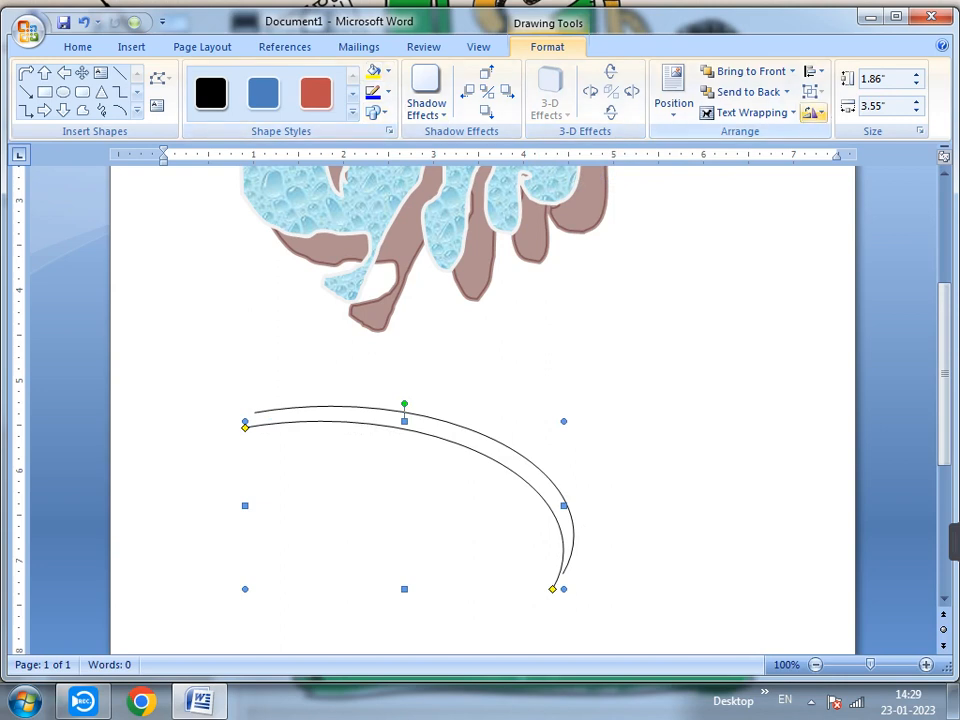
left_click(812, 112)
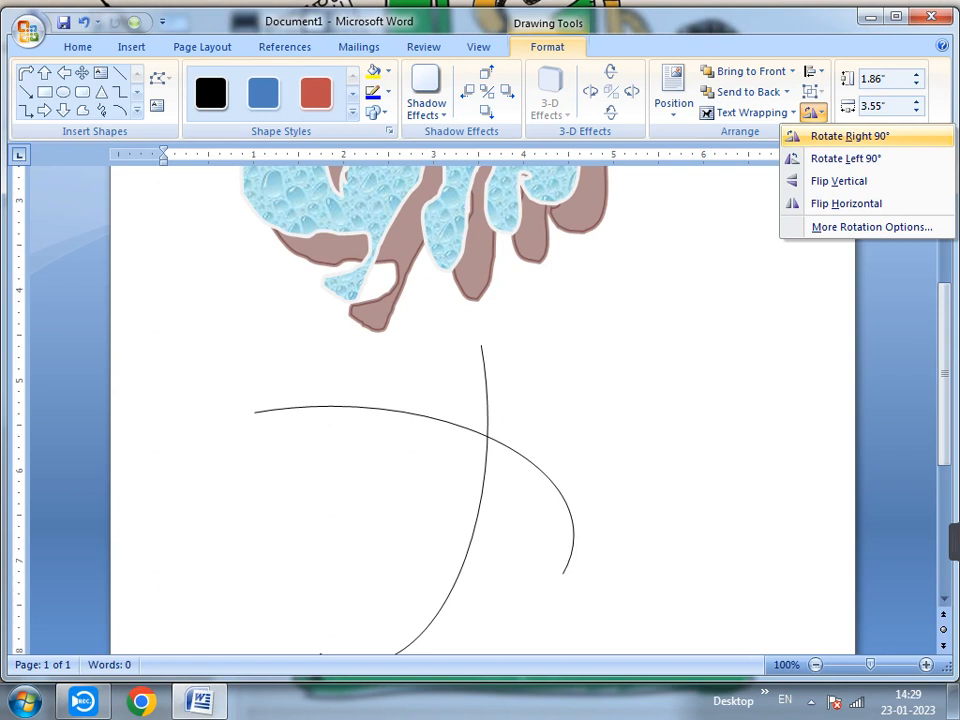
left_click(850, 137)
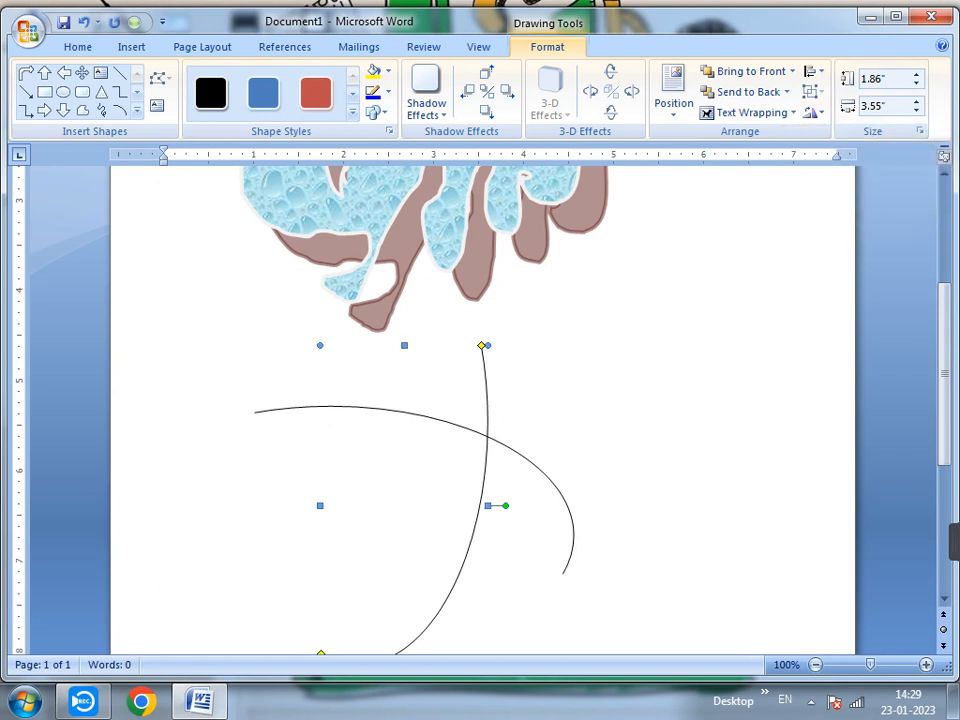
left_click_drag(505, 506, 404, 607)
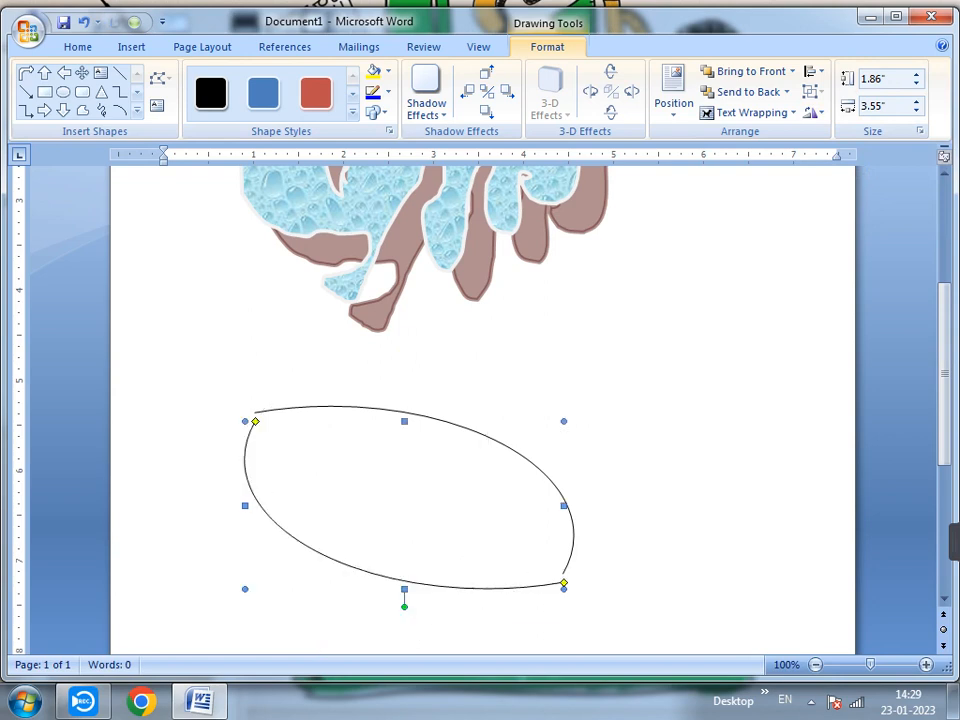
Step: Nudge the rotated arc left and down, away from the ends of the original arc, and deselect it
key("ctrl+Left")
key("ctrl+Left")
key("ctrl+Left")
key("ctrl+Left")
key("ctrl+Left")
key("ctrl+Left")
key("ctrl+Left")
key("ctrl+Left")
key("ctrl+Left")
key("ctrl+Left")
key("ctrl+Left")
key("ctrl+Left")
key("ctrl+Left")
key("ctrl+Down")
key("ctrl+Down")
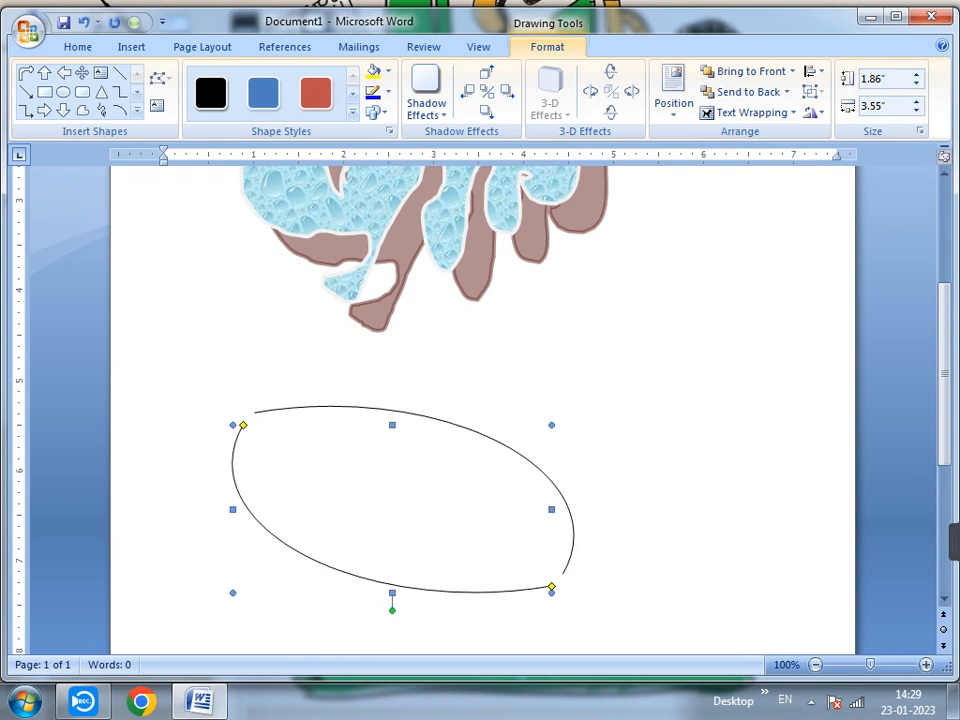
key("ctrl+Down")
key("ctrl+Down")
key("ctrl+Down")
key("ctrl+Down")
key("ctrl+Down")
key("ctrl+Down")
key("ctrl+Down")
key("ctrl+Down")
key("ctrl+Down")
key("ctrl+Down")
key("ctrl+Down")
key("ctrl+Down")
key("ctrl+Down")
key("ctrl+Down")
left_click(487, 375)
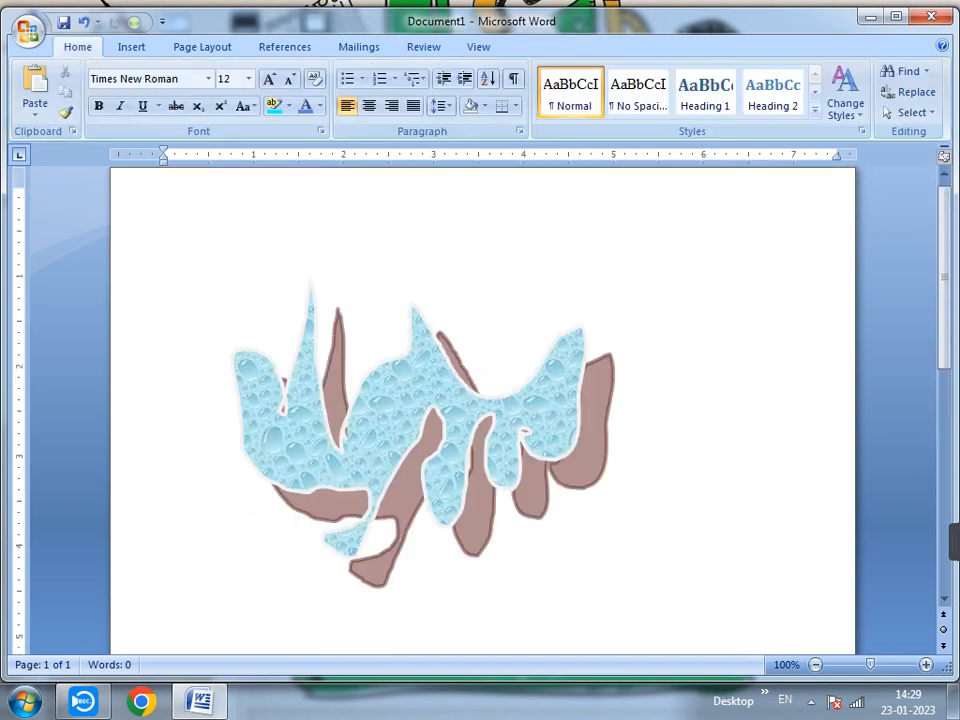
Step: Reselect the lower arc and nudge it farther left and slightly up
scroll(487, 375, "down", 7)
scroll(487, 375, "down", 1)
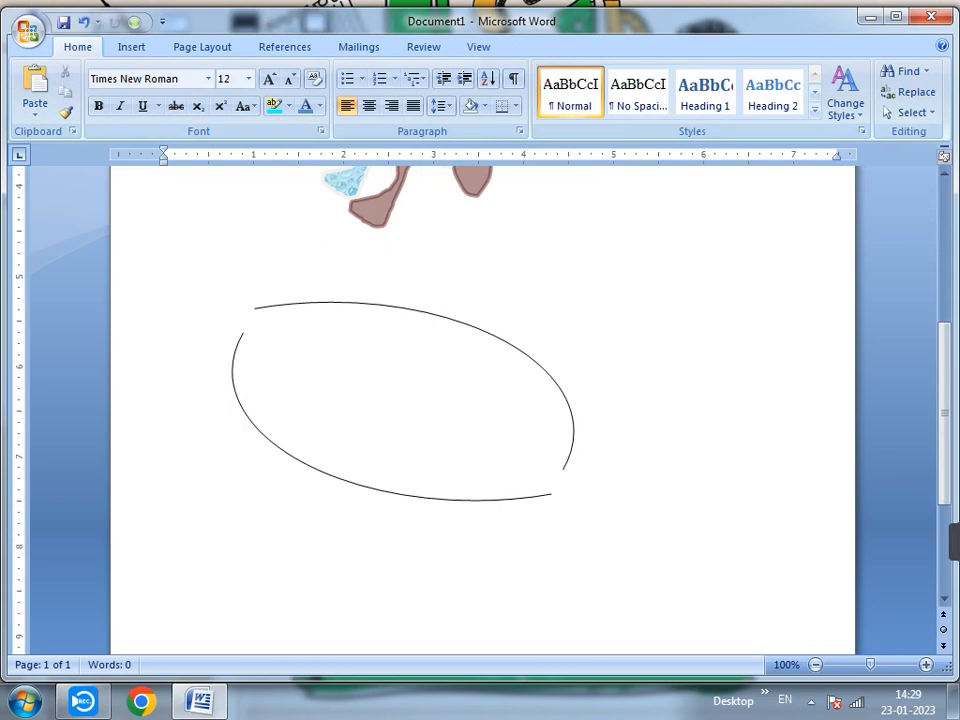
left_click(392, 493)
key("ctrl+Left")
key("ctrl+Left")
key("ctrl+Left")
key("ctrl+Left")
key("ctrl+Left")
key("ctrl+Left")
key("ctrl+Left")
key("ctrl+Left")
key("ctrl+Left")
key("ctrl+Left")
key("ctrl+Left")
key("ctrl+Left")
key("ctrl+Left")
key("ctrl+Left")
key("ctrl+Left")
key("ctrl+Left")
key("ctrl+Left")
key("ctrl+Left")
key("ctrl+Left")
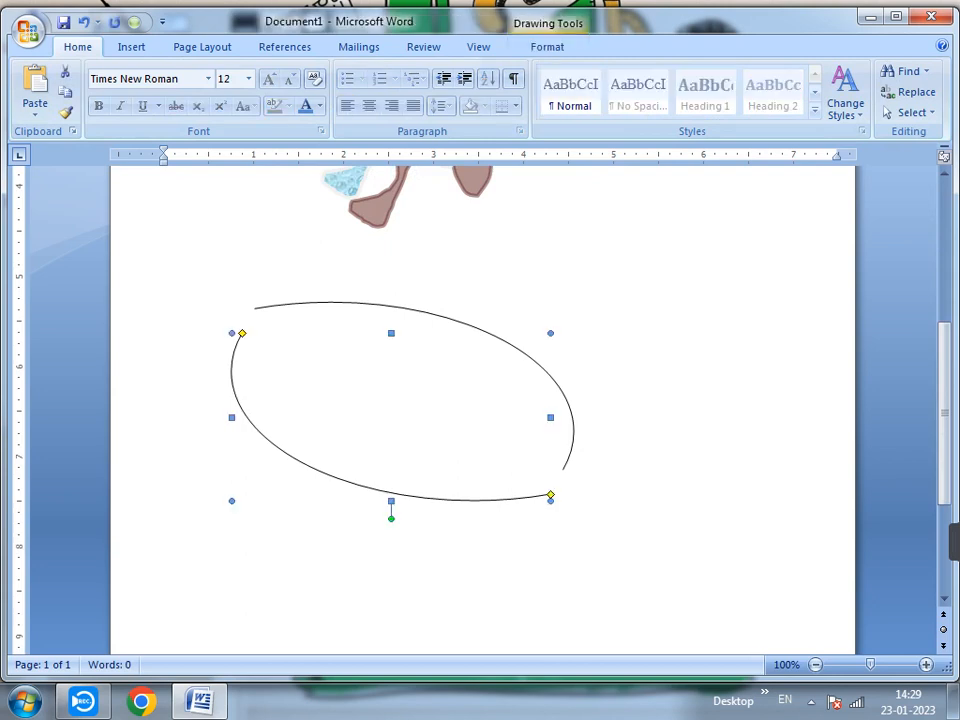
key("ctrl+Up")
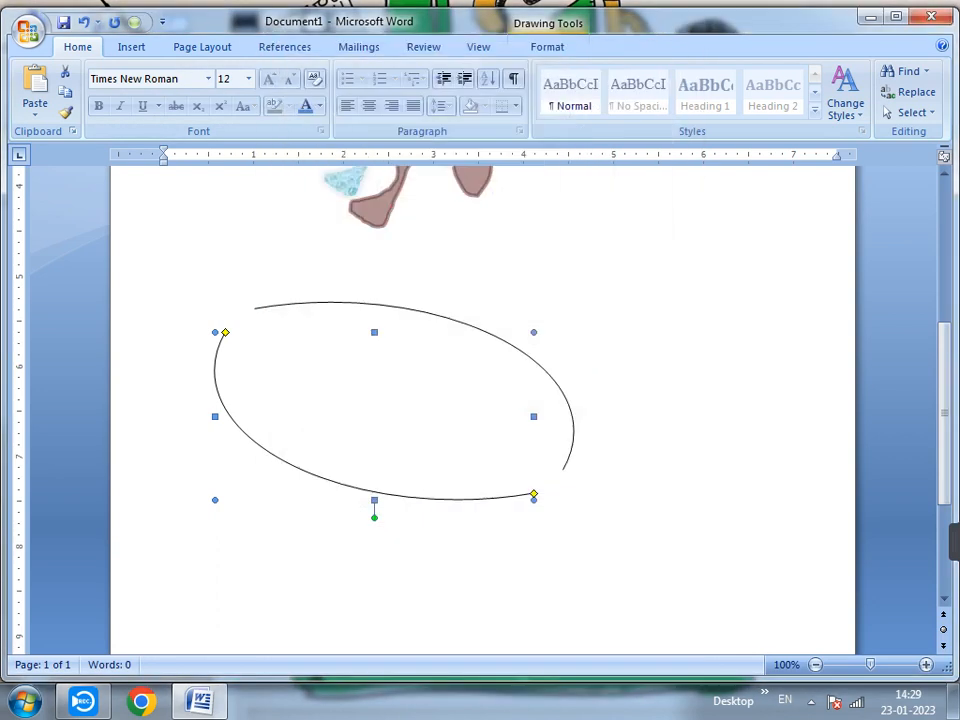
Step: Browse the SmartArt graphics, previewing the Grouped List layout and showing the Cycle category
left_click(131, 47)
left_click(258, 95)
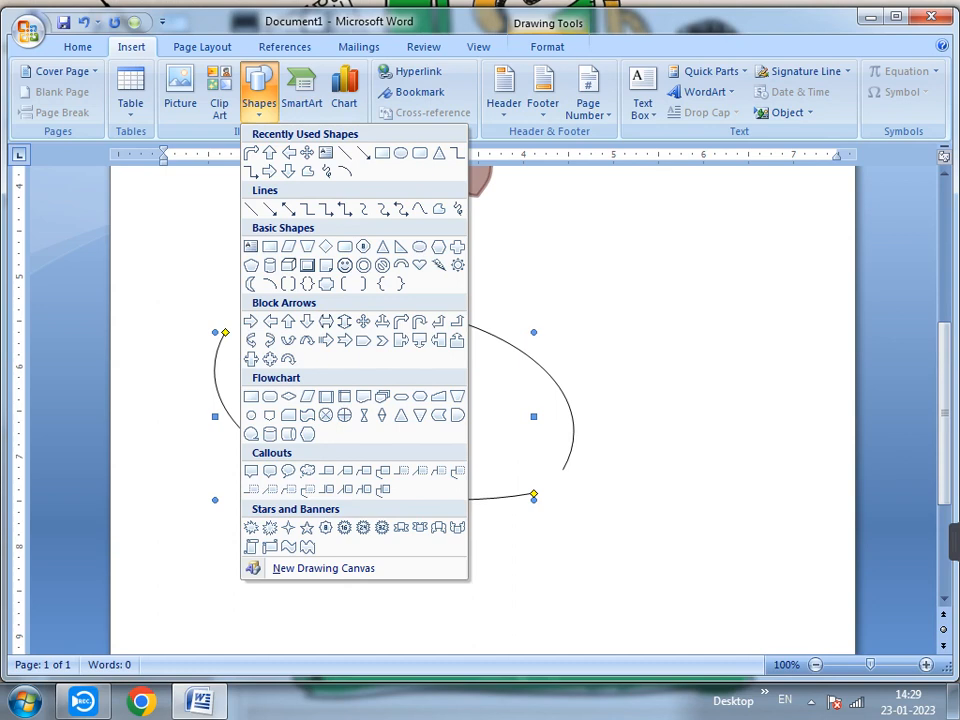
key("Escape")
left_click(301, 95)
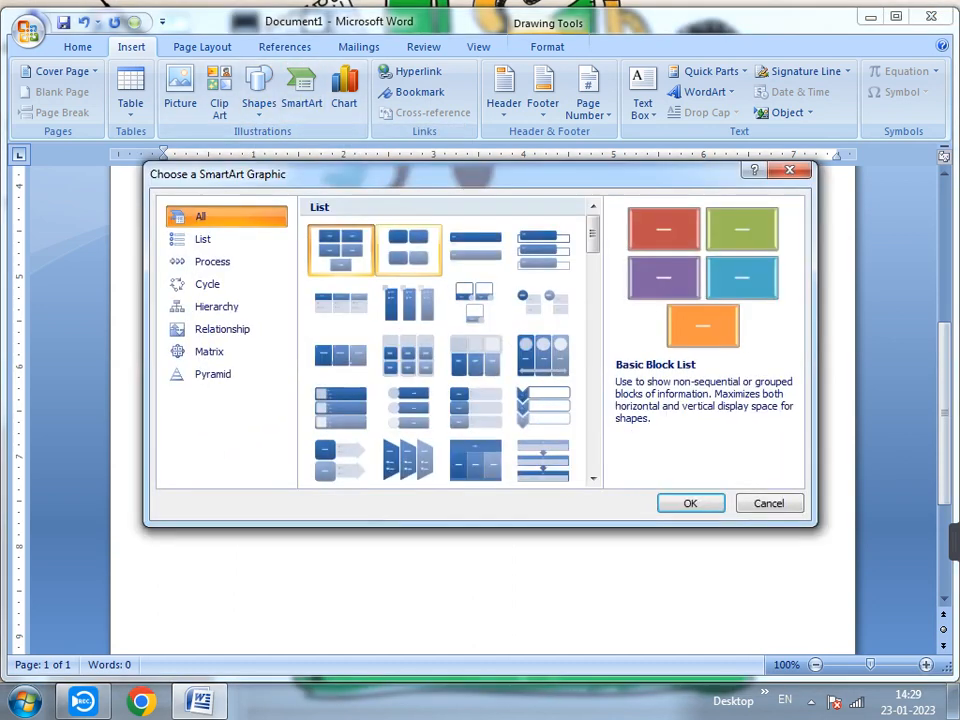
left_click(408, 355)
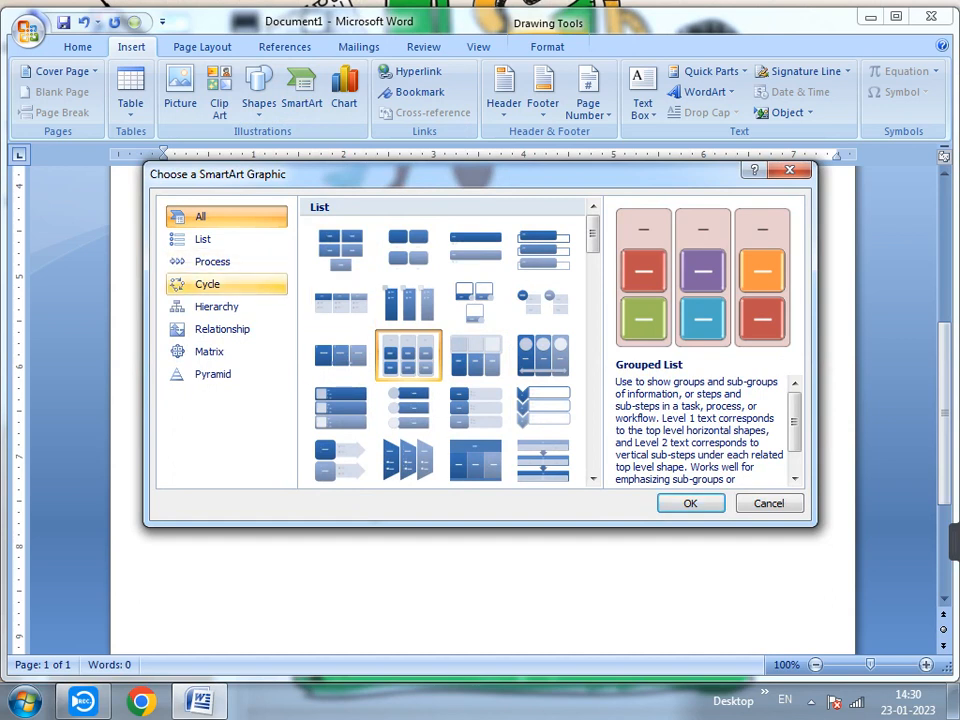
left_click(207, 284)
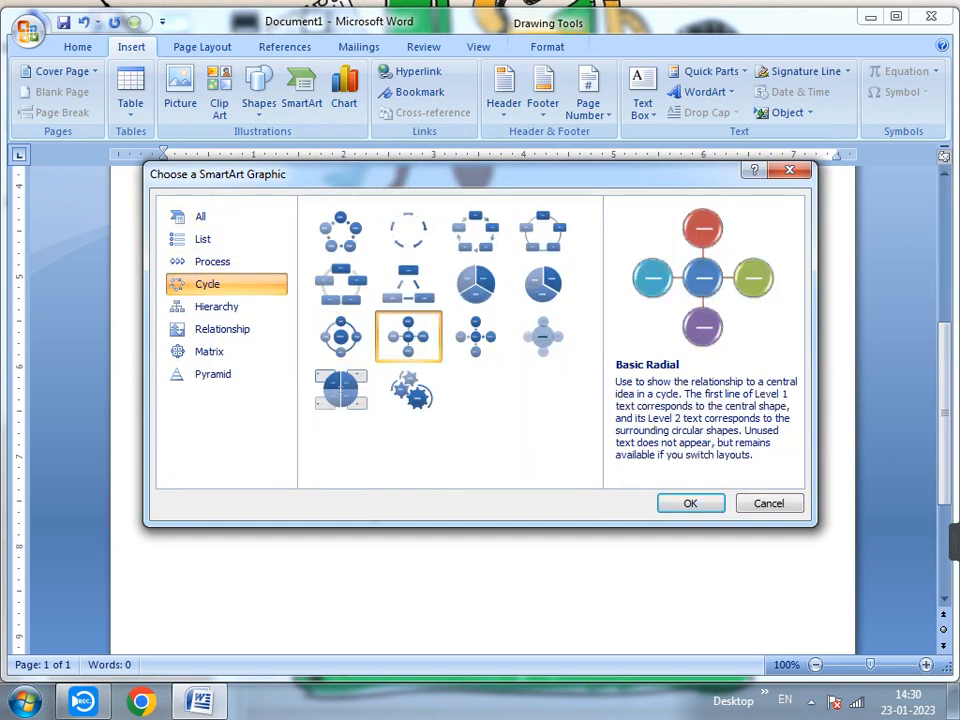
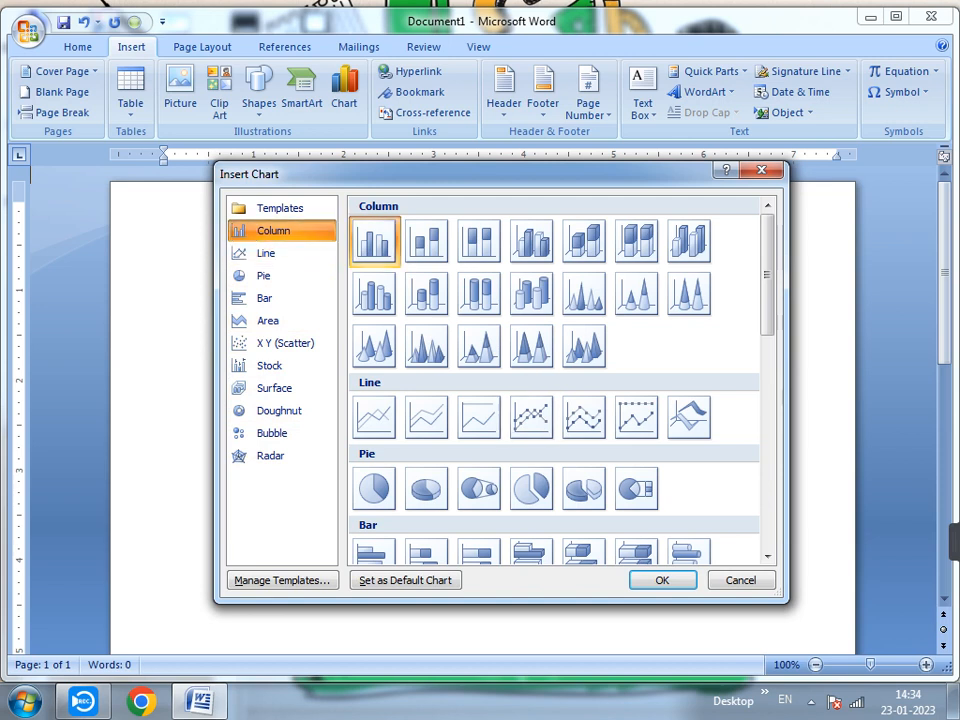
Step: Browse the available chart categories from Line through Radar, looking at the chart types each one offers
left_click(265, 253)
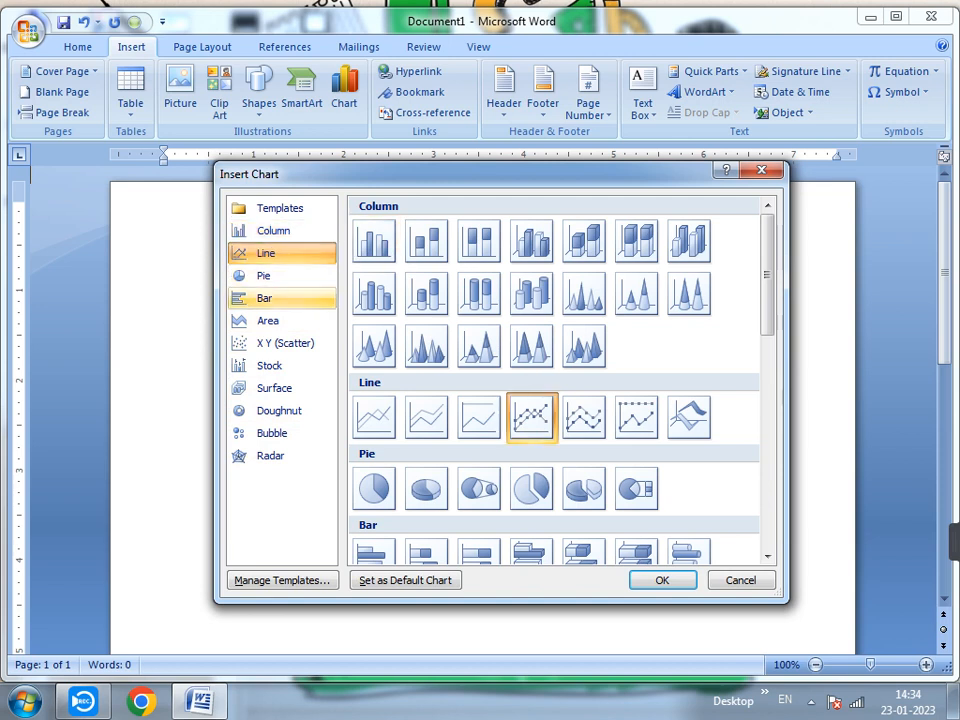
left_click(263, 275)
left_click(264, 298)
left_click(268, 320)
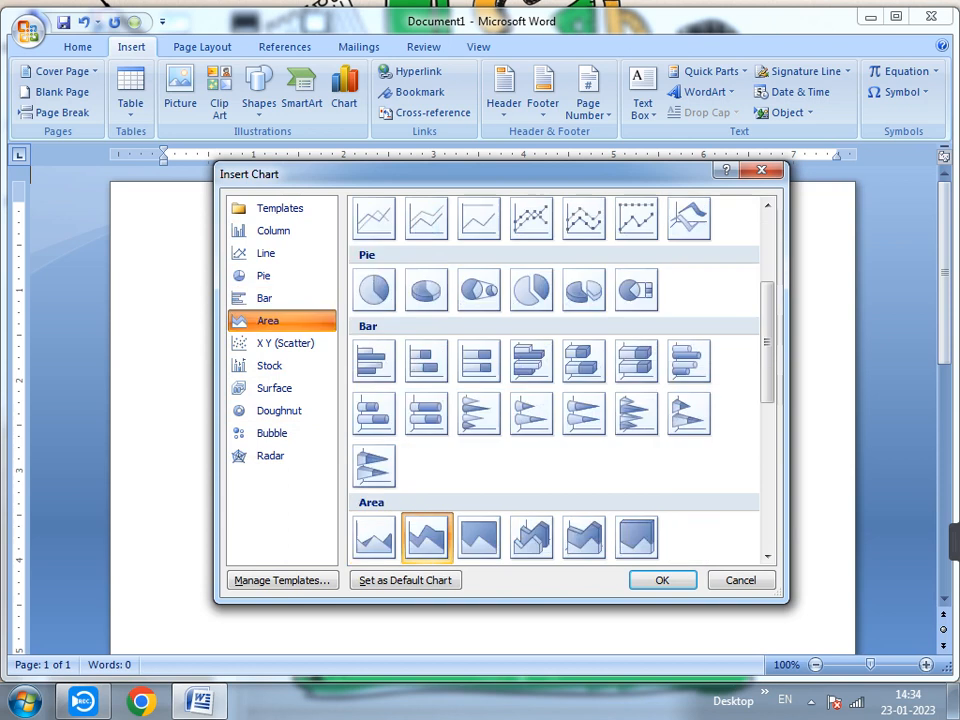
left_click(285, 343)
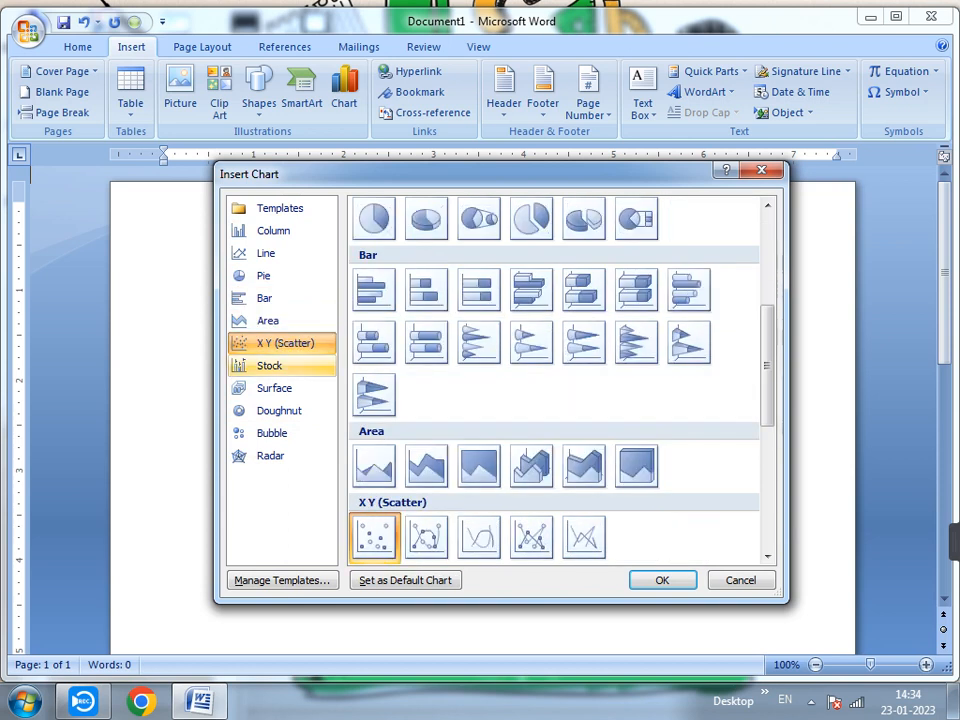
left_click(269, 365)
left_click(274, 388)
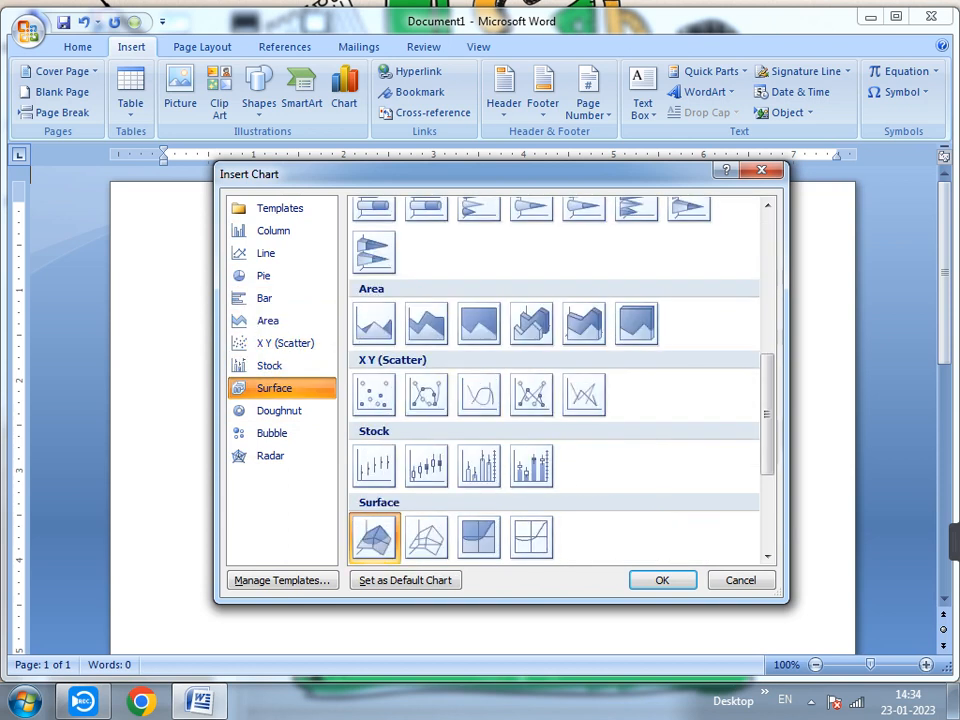
left_click(279, 411)
left_click(271, 433)
left_click(270, 455)
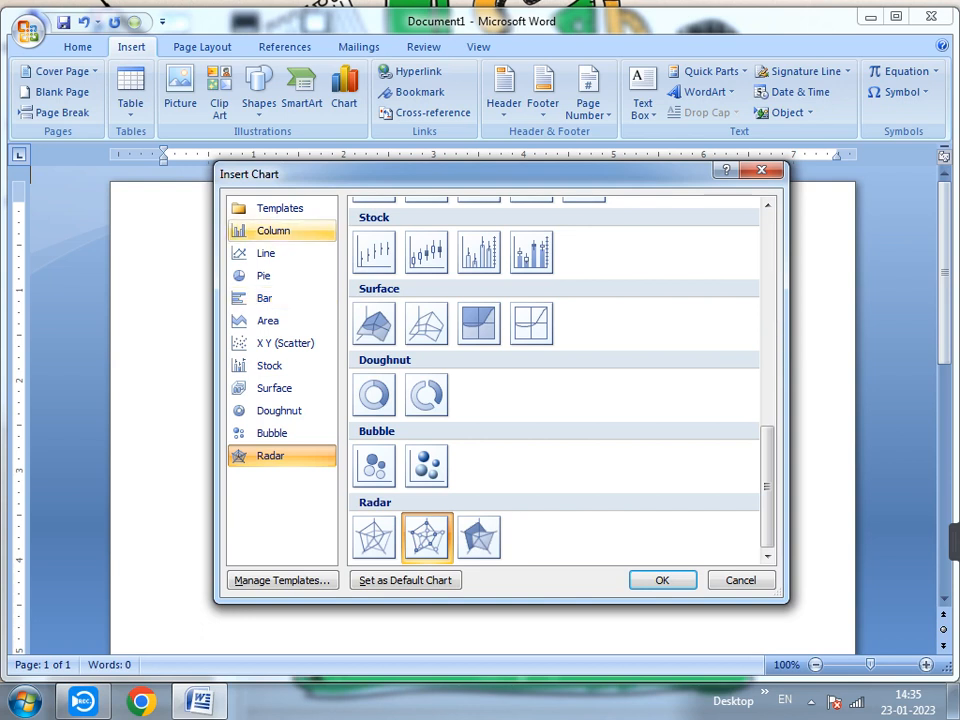
Step: Insert a clustered cylinder column chart, then enlarge its data sheet window and move it below most of the chart
left_click(273, 231)
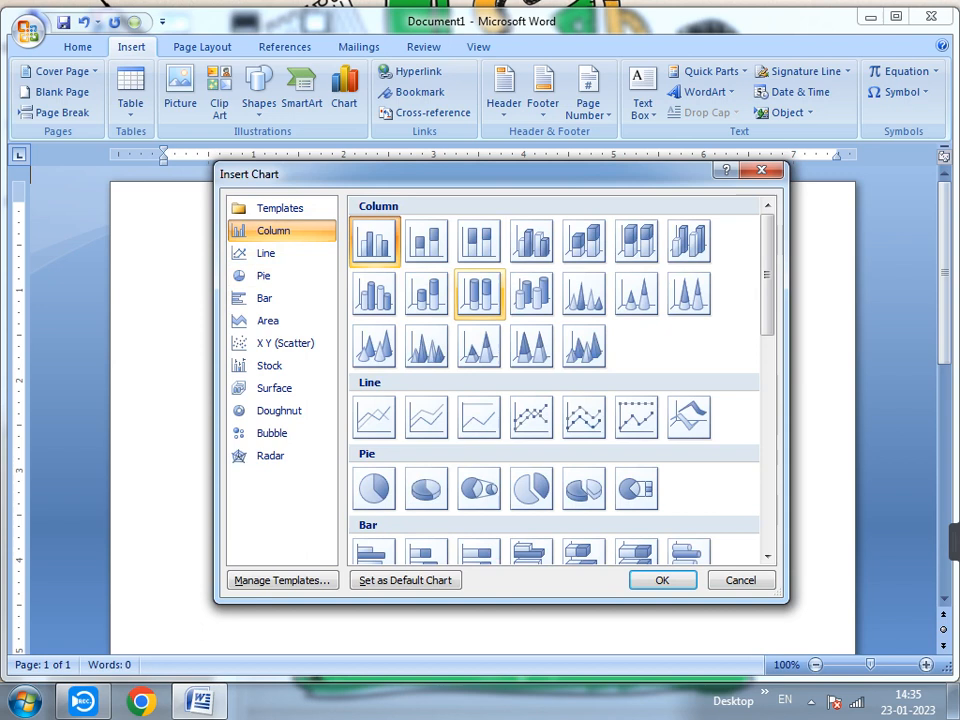
left_click(375, 295)
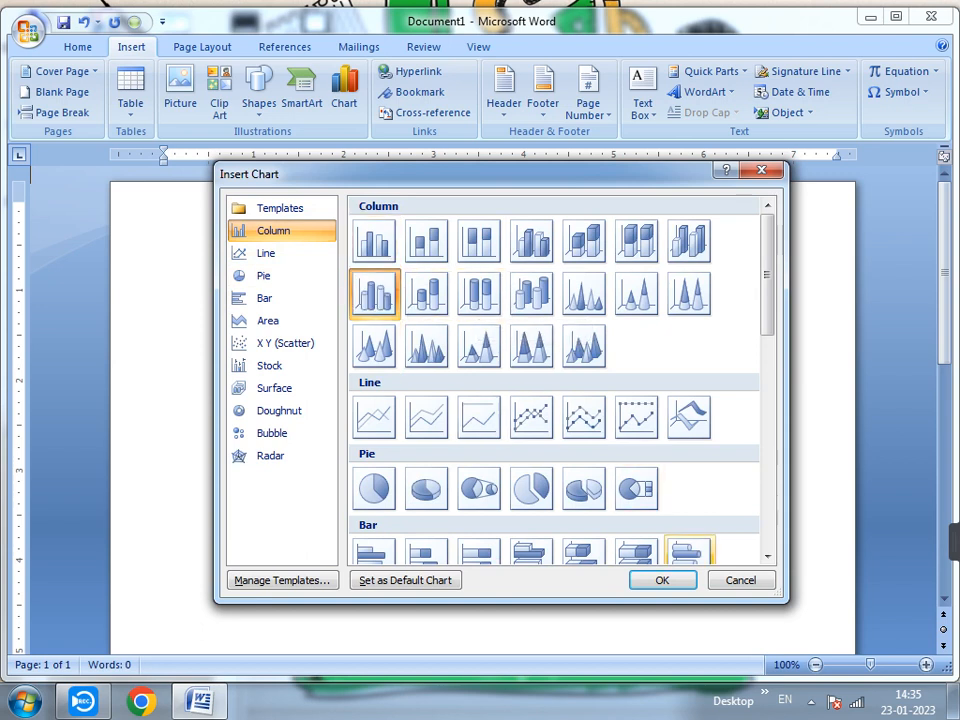
left_click(662, 580)
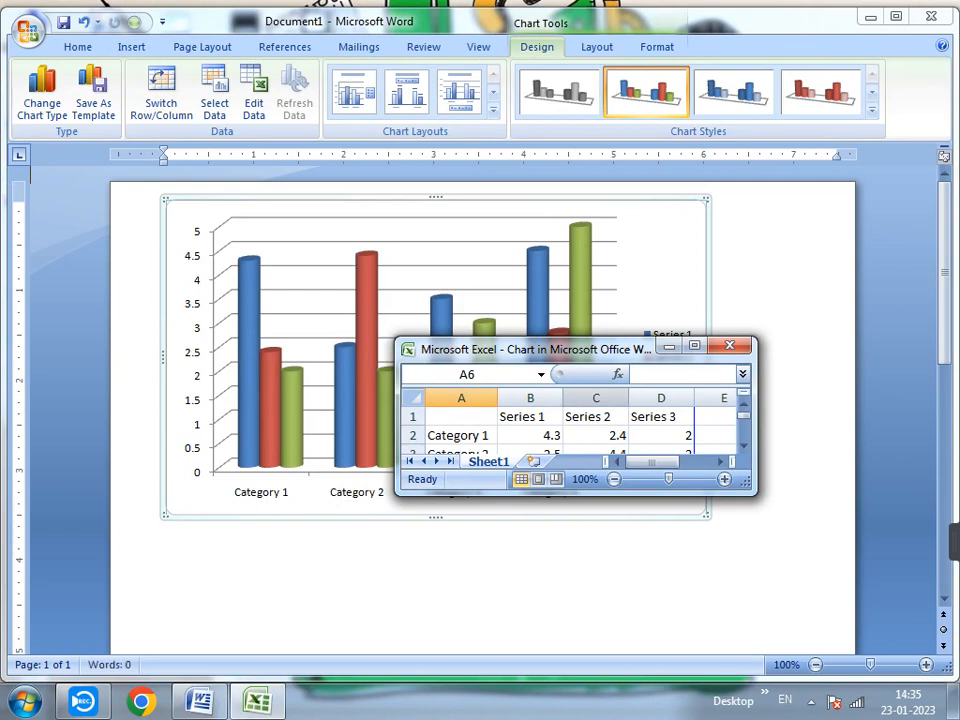
left_click_drag(755, 493, 793, 564)
left_click_drag(540, 349, 573, 438)
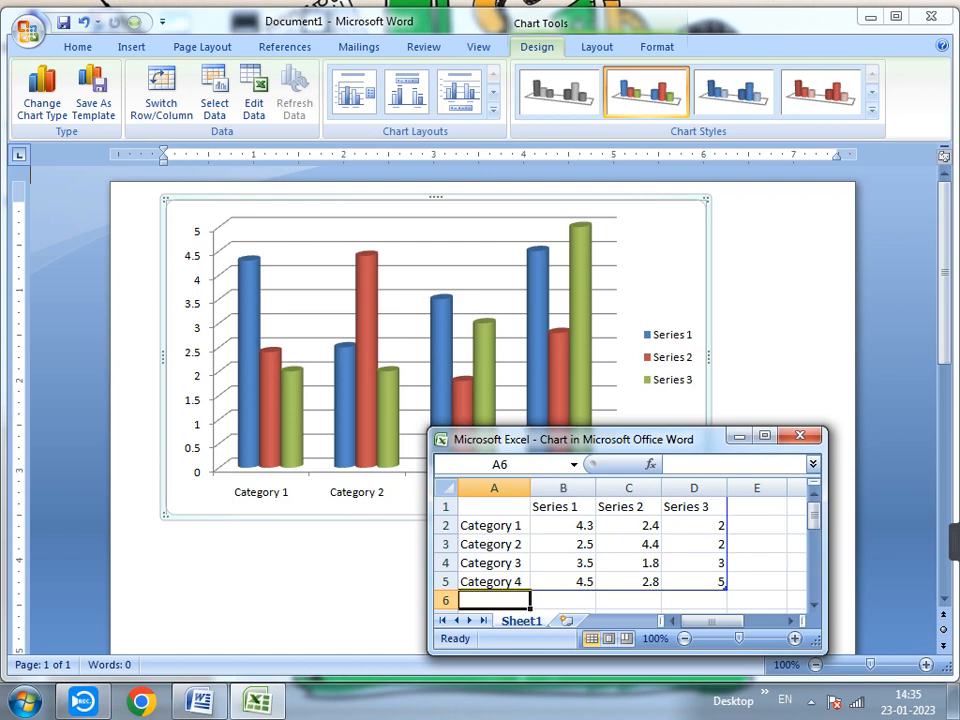
Step: Set the Category 1 values in the chart data to 2.3, 3 and 4 for Series 1 to 3
left_click(563, 525)
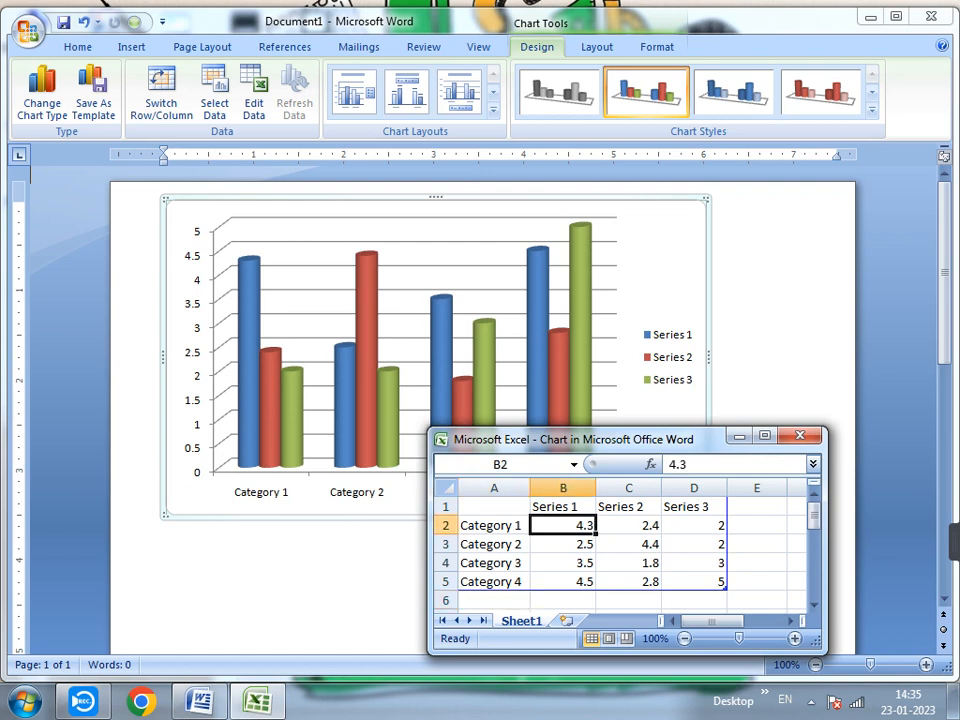
type("2.3")
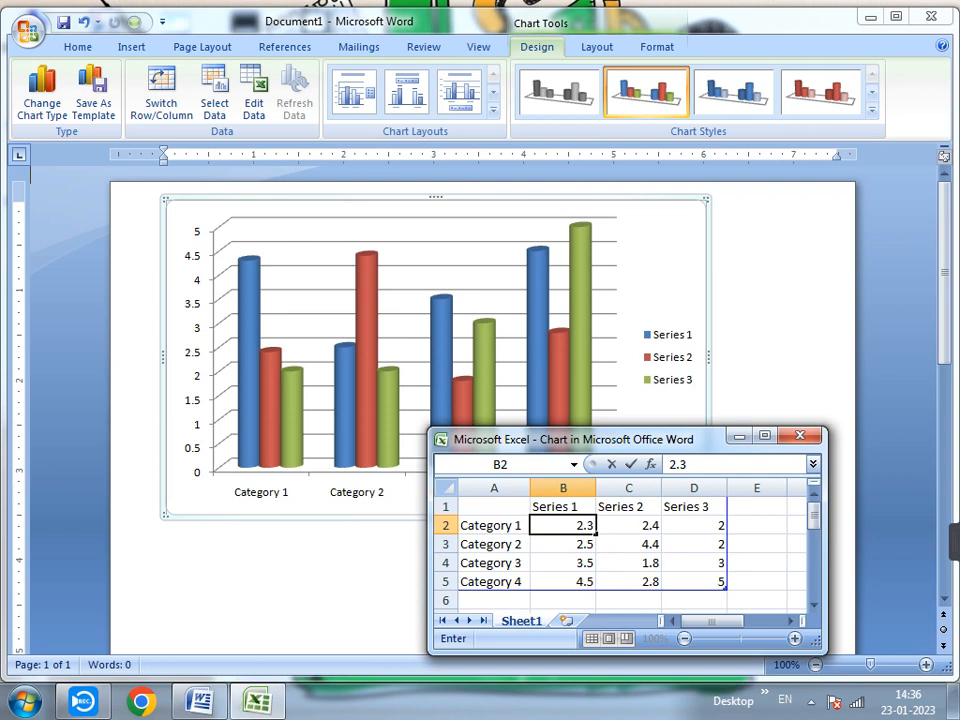
key("Tab")
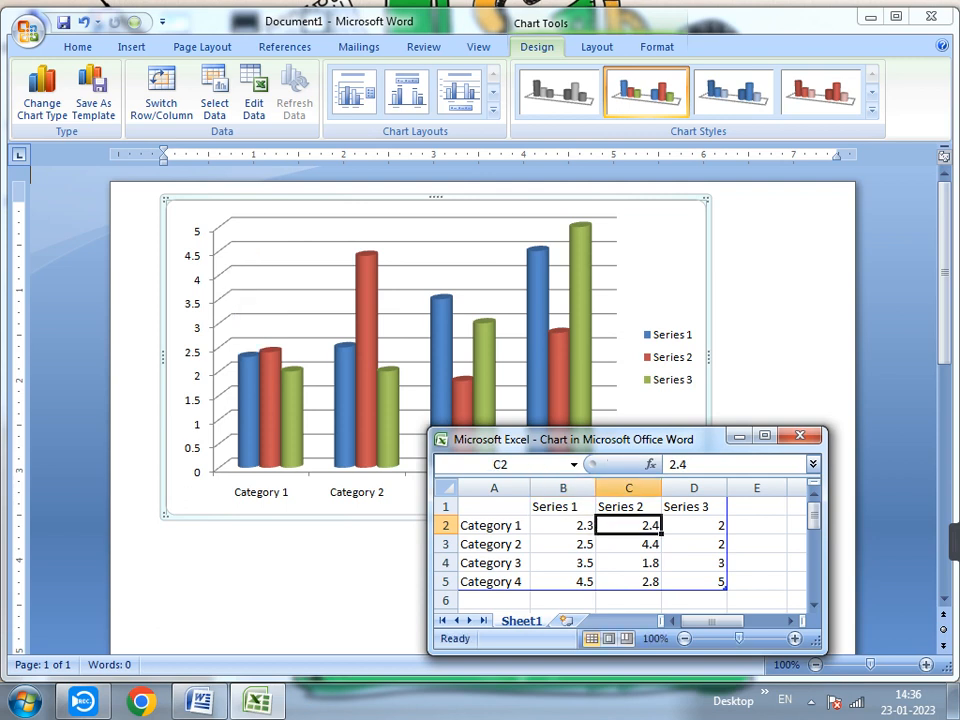
type("3")
key("Tab")
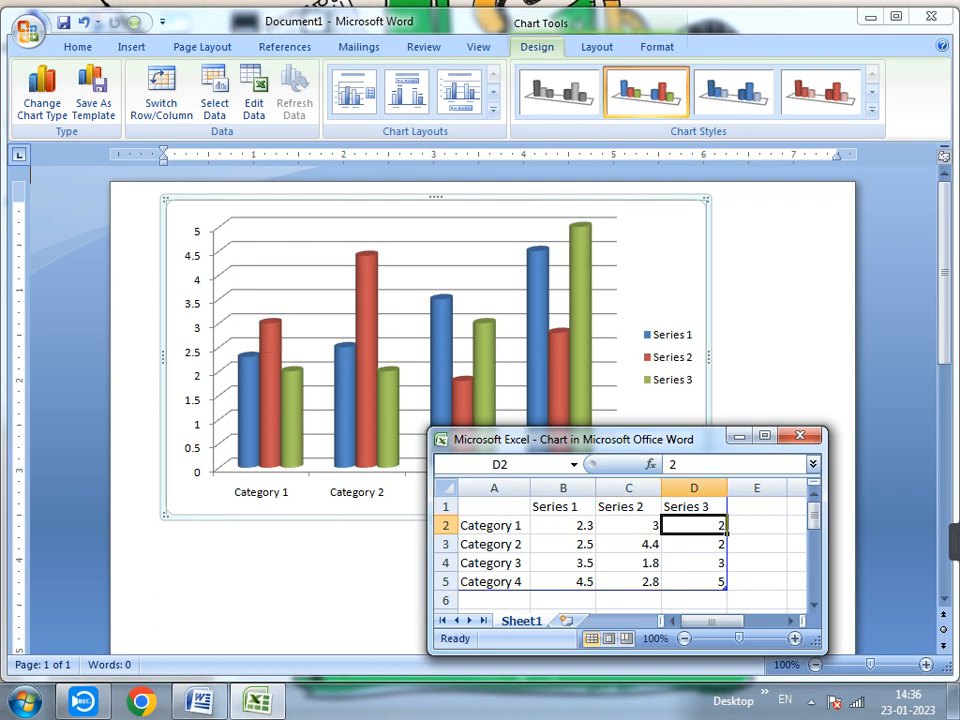
type("4")
key("Return")
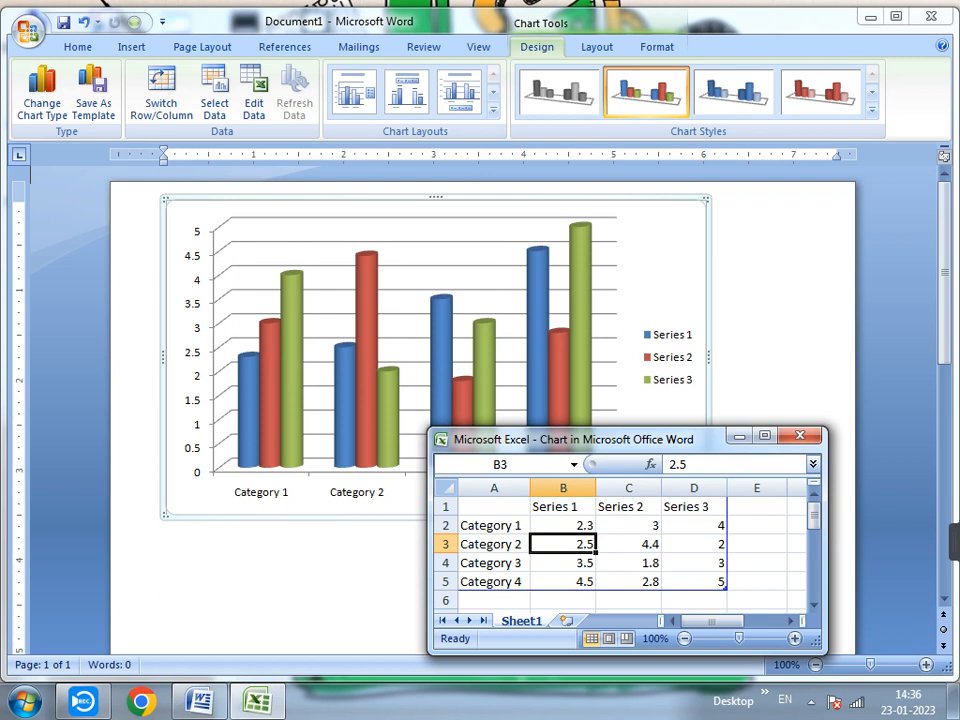
Step: Set the Category 2 values in the chart data to 4, 3.5 and 2.5 for Series 1 to 3
type("4")
key("Tab")
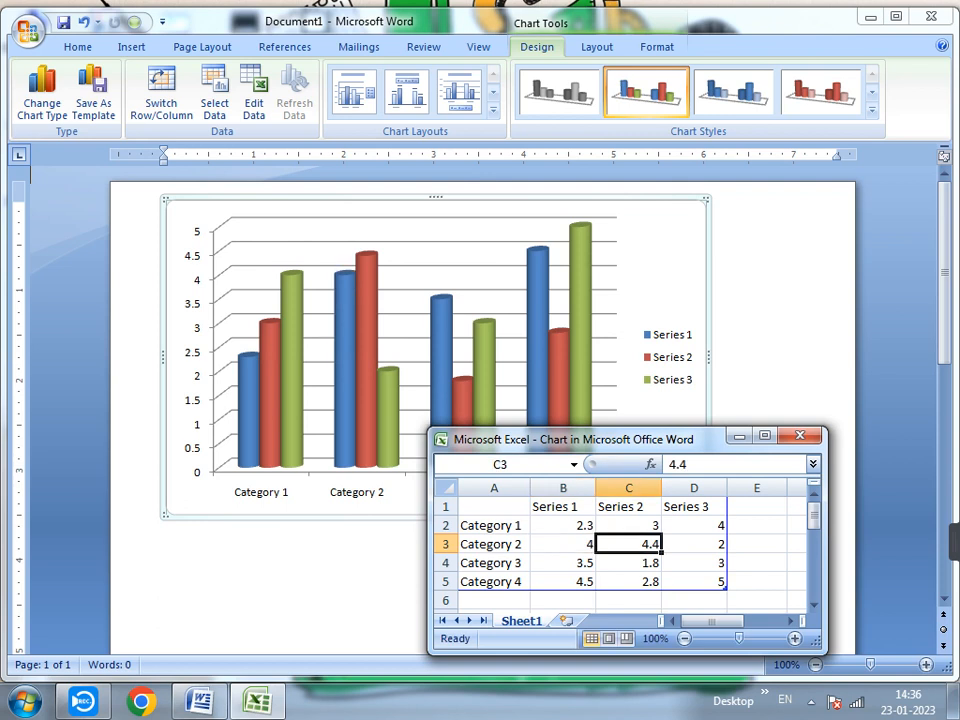
type("3.5")
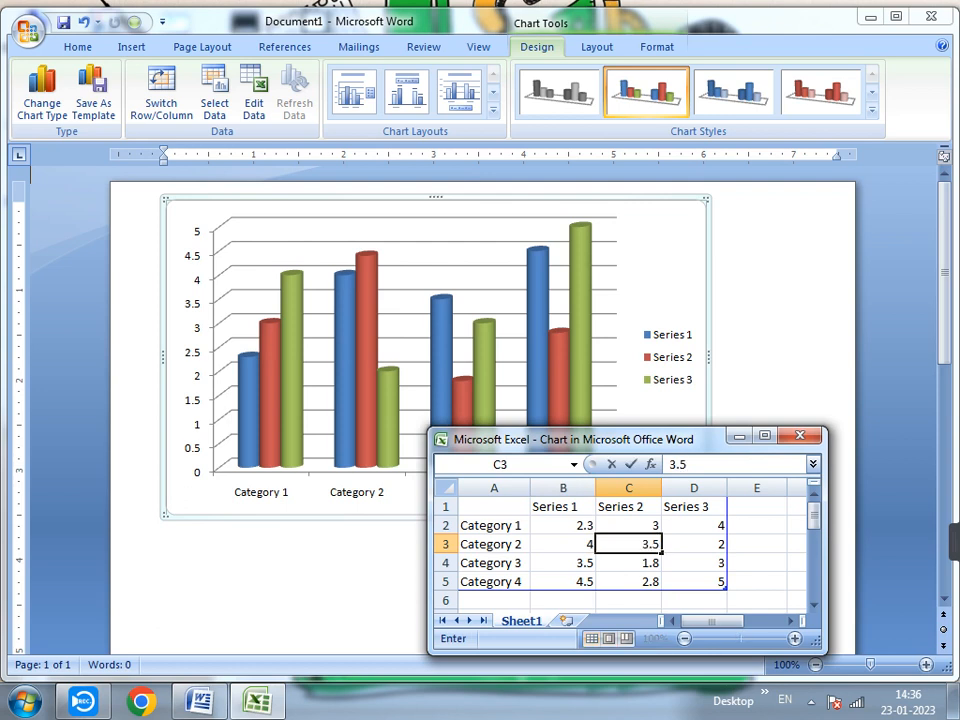
key("Tab")
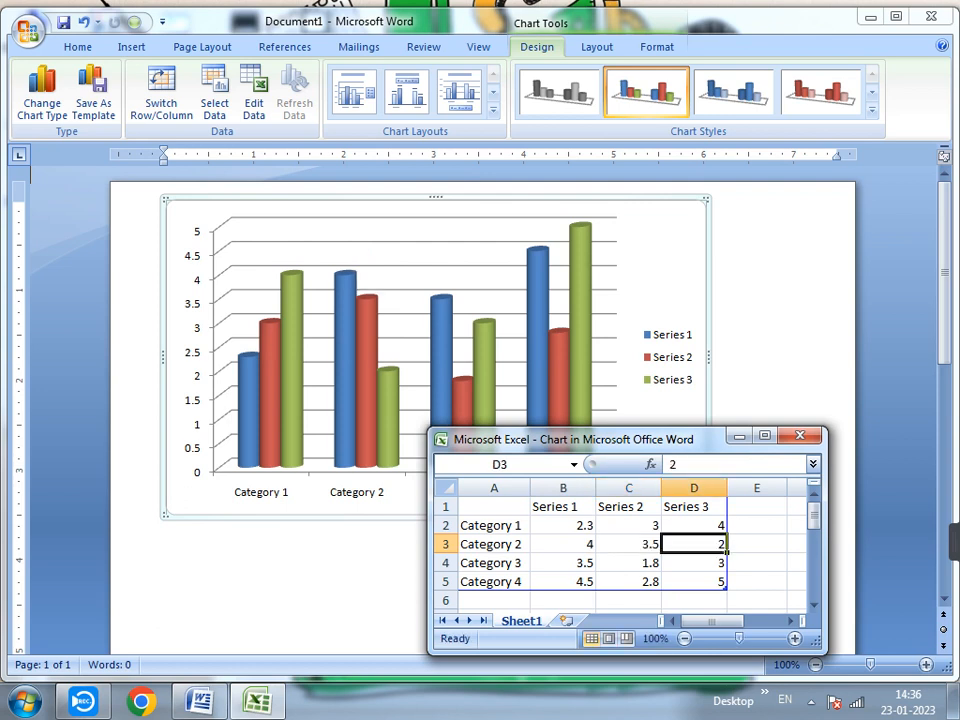
type("2.5")
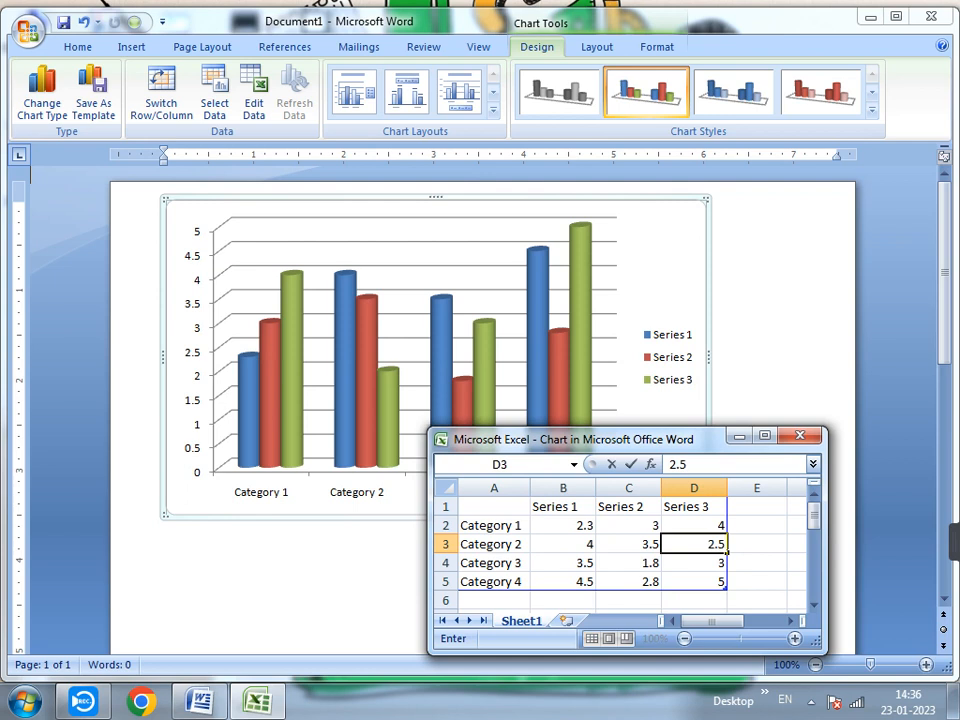
key("Return")
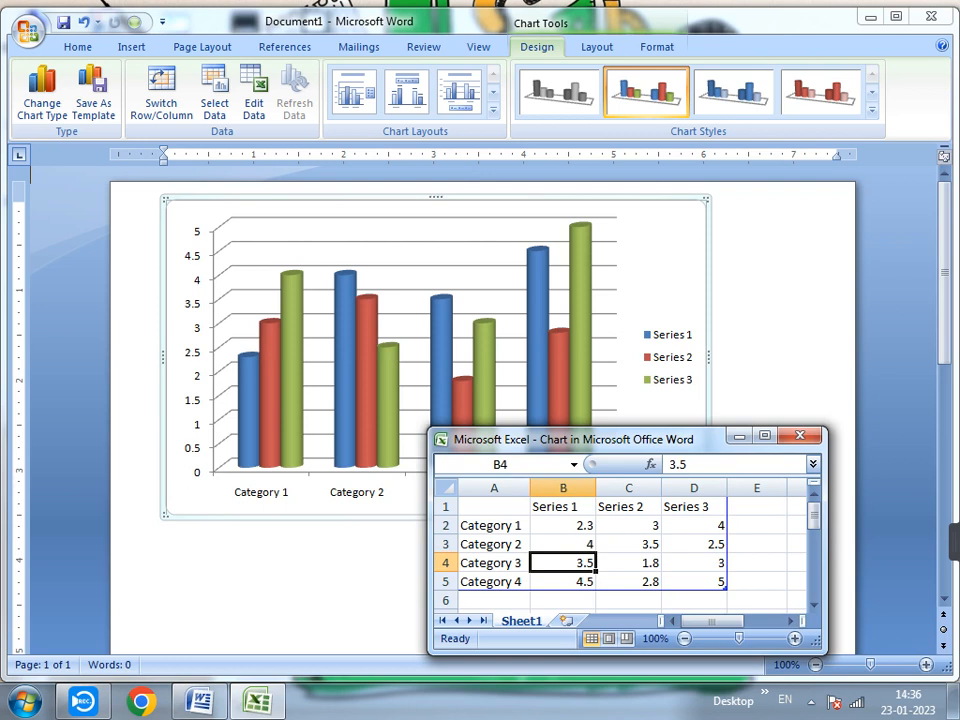
Step: Set the Category 3 values in the chart data to 2, 4 and 2.5 for Series 1 to 3
type("2")
key("Tab")
type("4")
key("Tab")
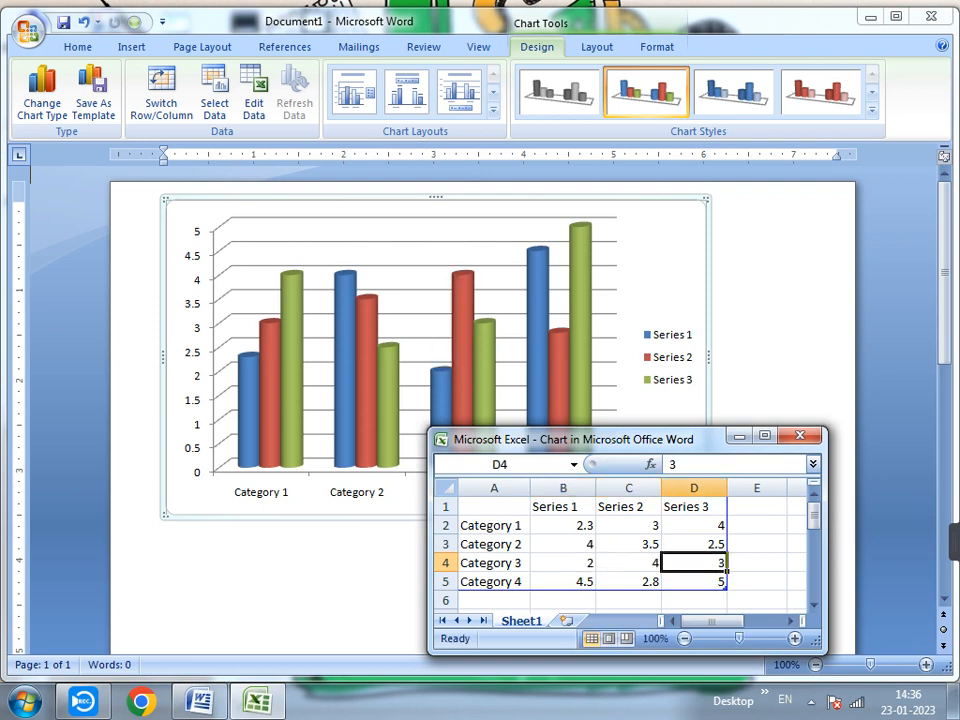
type("2.5")
key("Return")
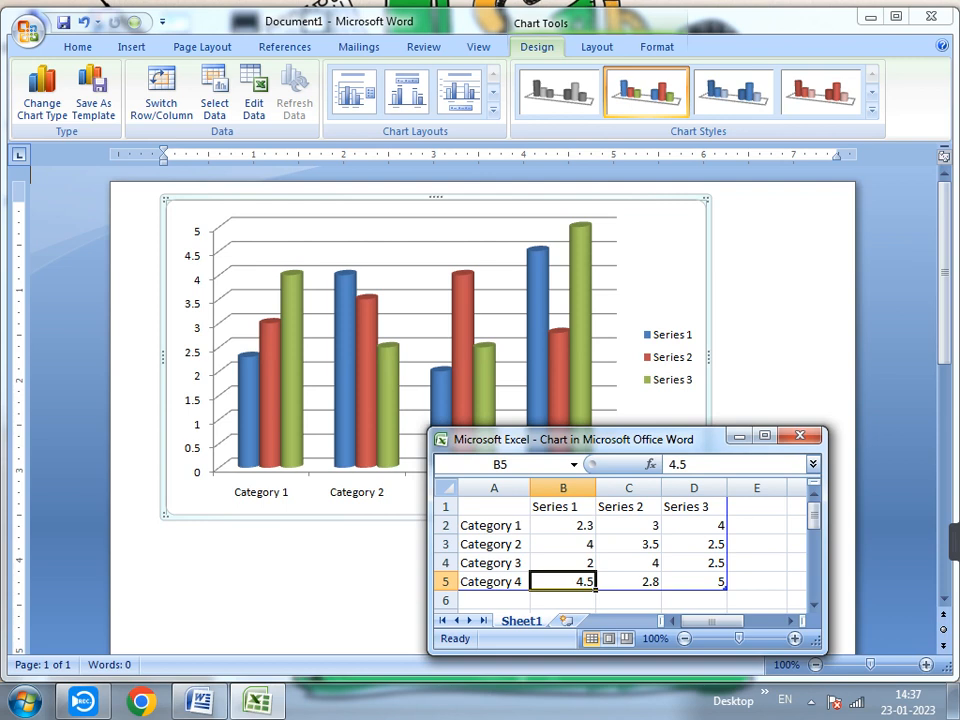
Step: Return to the document and apply the blue chart style, followed by the red chart style, to the cylinder chart
left_click(734, 92)
left_click(734, 92)
left_click(820, 92)
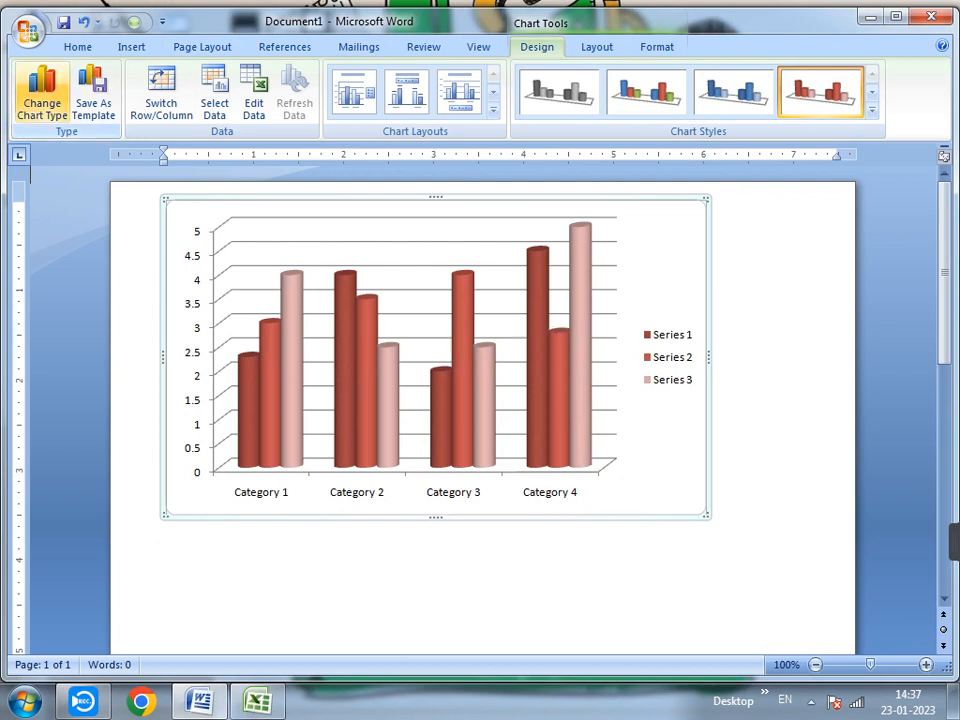
Step: Change the cylinder chart to a stacked line chart with markers
left_click(42, 97)
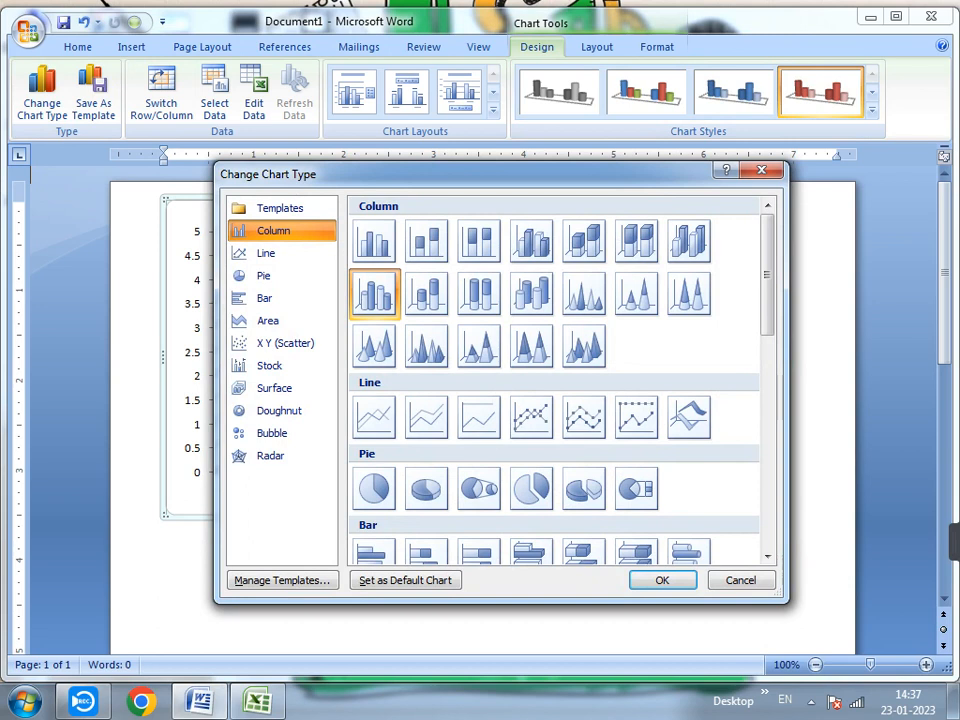
left_click(531, 416)
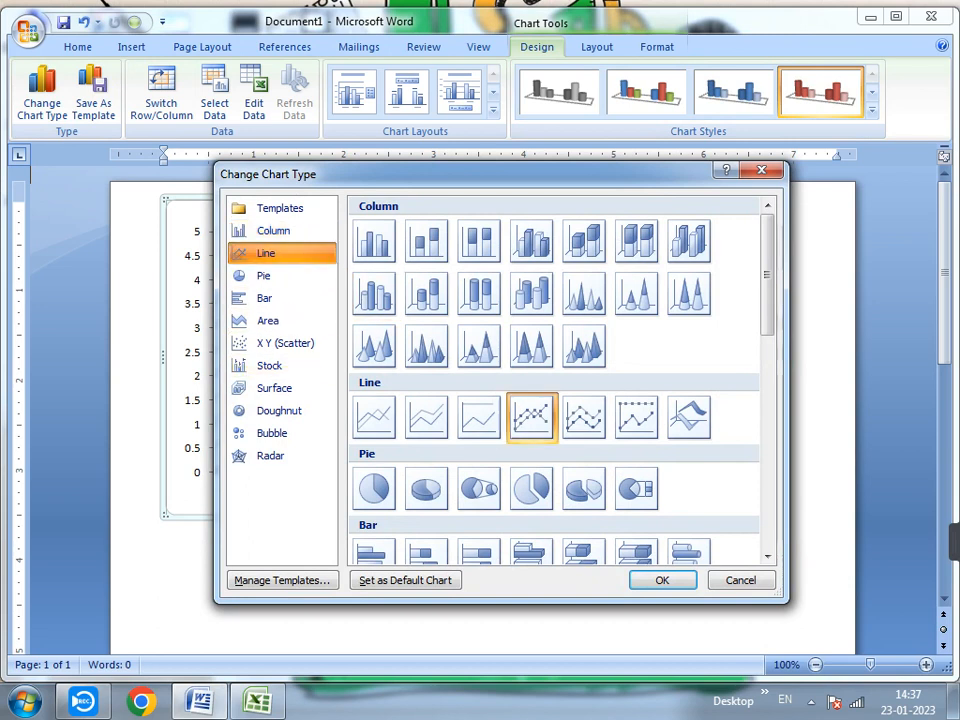
left_click(584, 418)
left_click(660, 580)
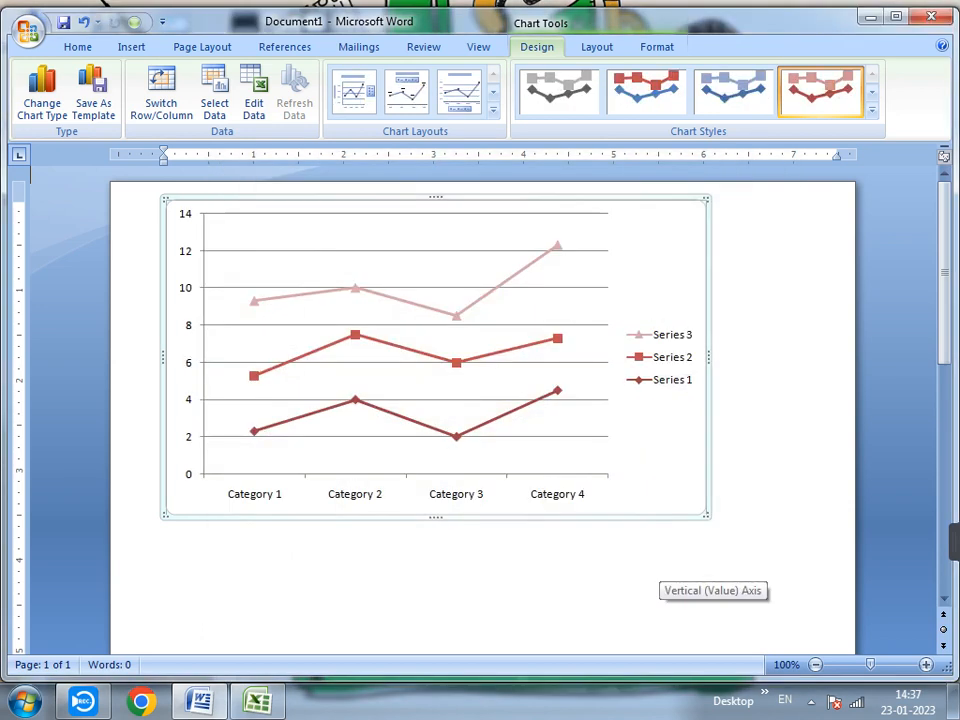
Step: Change the chart to an exploded 3-D pie and give it the blue style and the untitled layout with the legend below
left_click(42, 95)
left_click(263, 275)
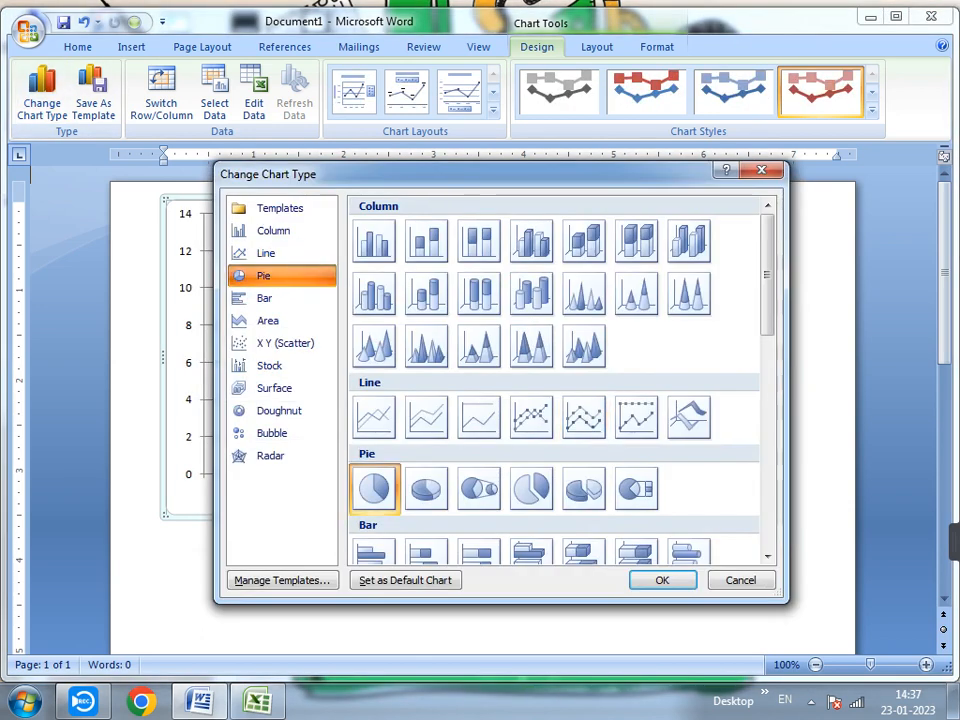
left_click(531, 488)
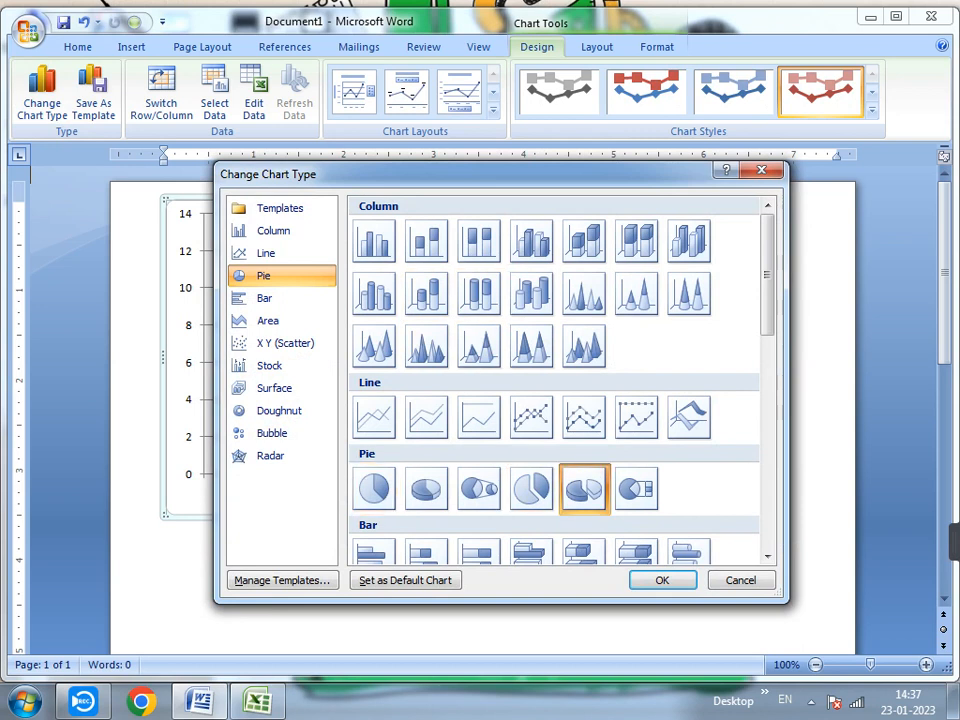
left_click(662, 580)
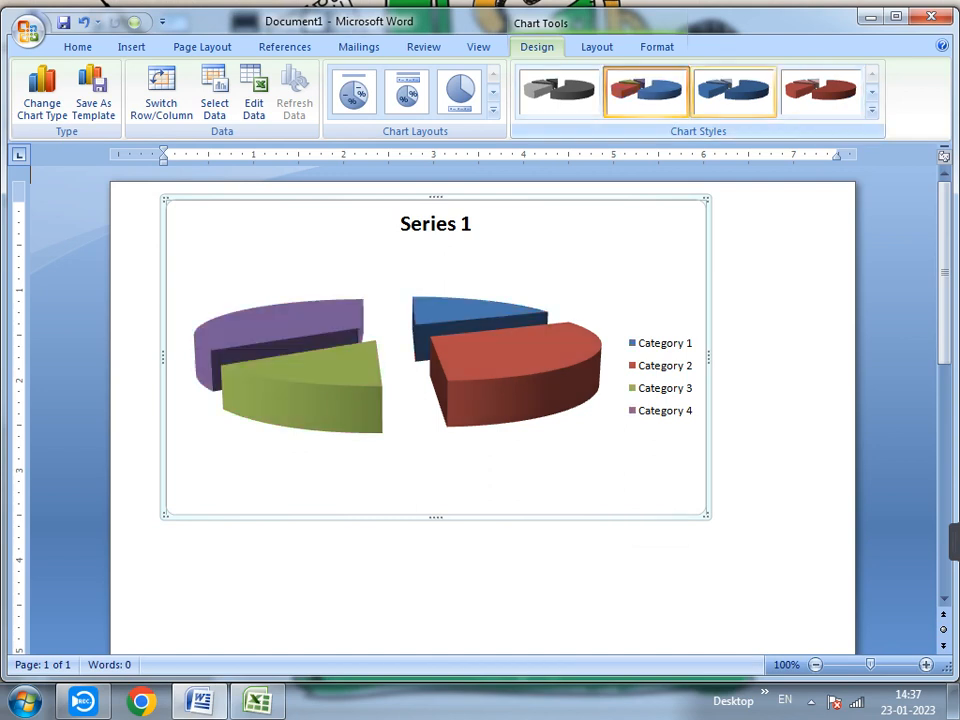
left_click(407, 92)
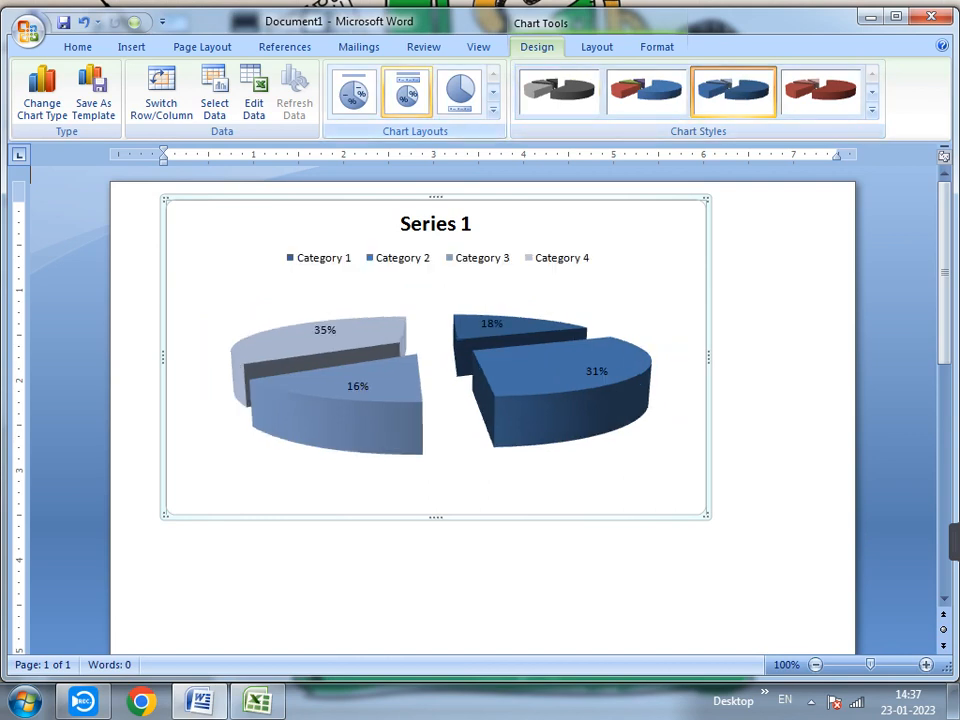
left_click(460, 92)
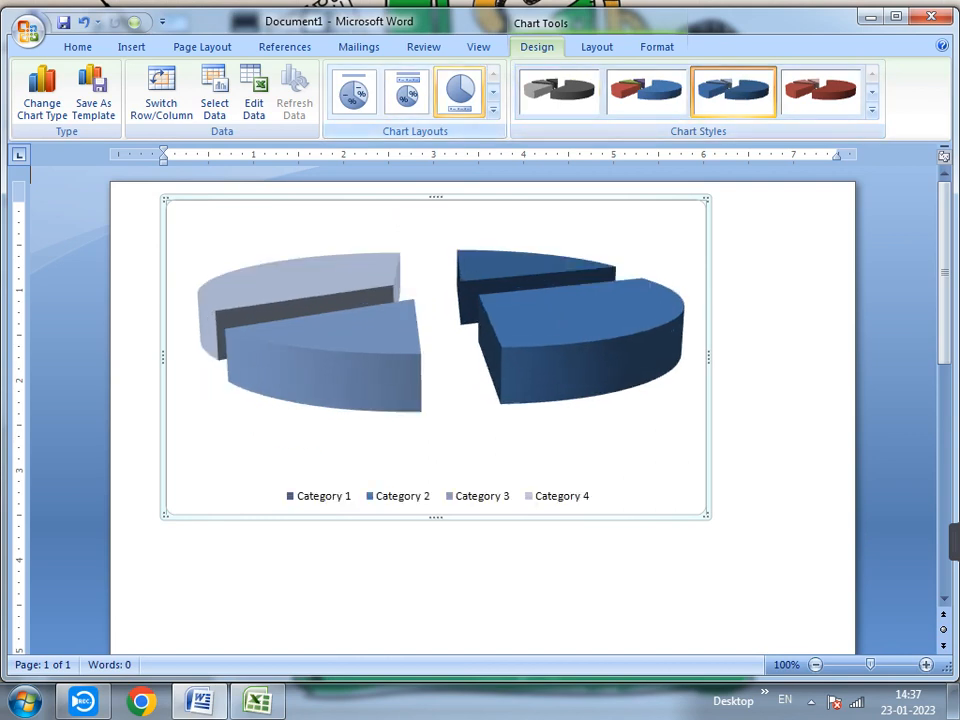
Step: Change the pie chart to a 3-D clustered bar chart
left_click(42, 95)
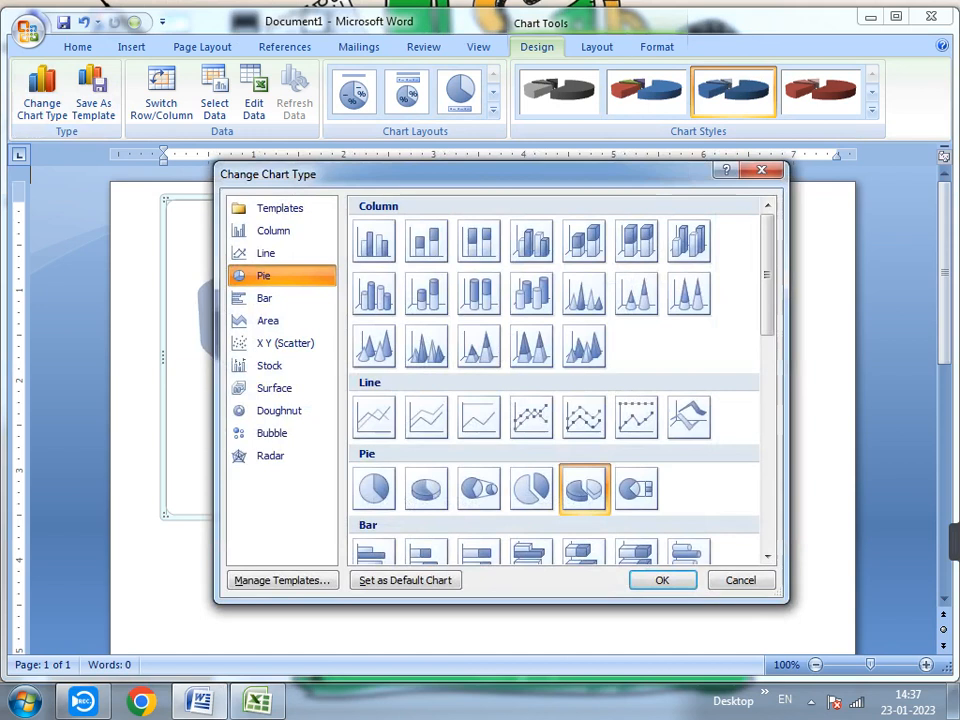
left_click(264, 298)
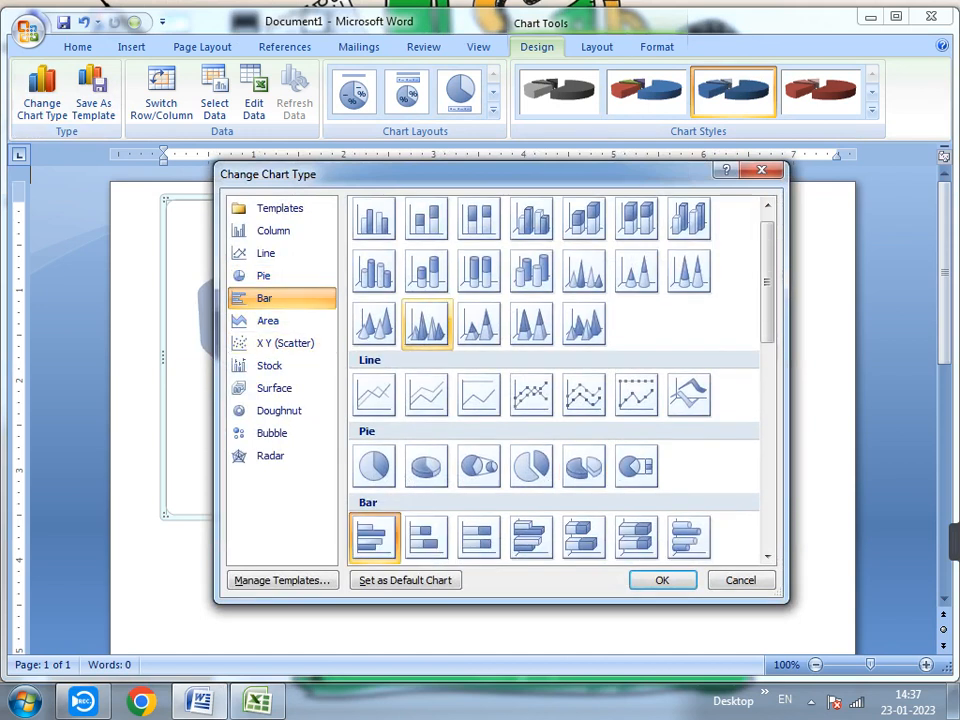
left_click(427, 537)
left_click(530, 537)
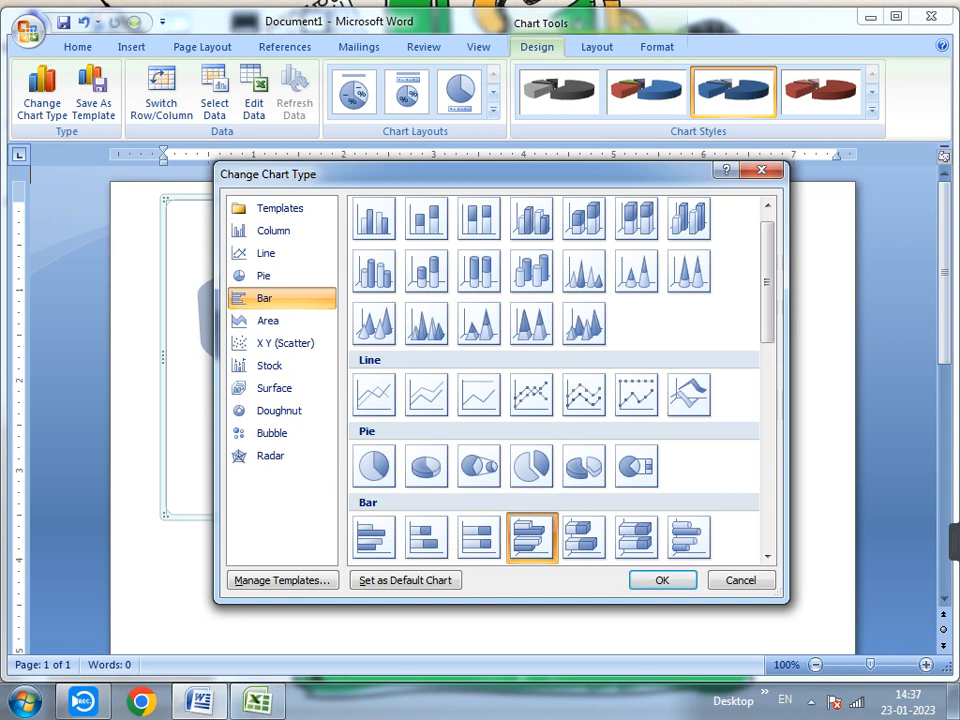
left_click(662, 580)
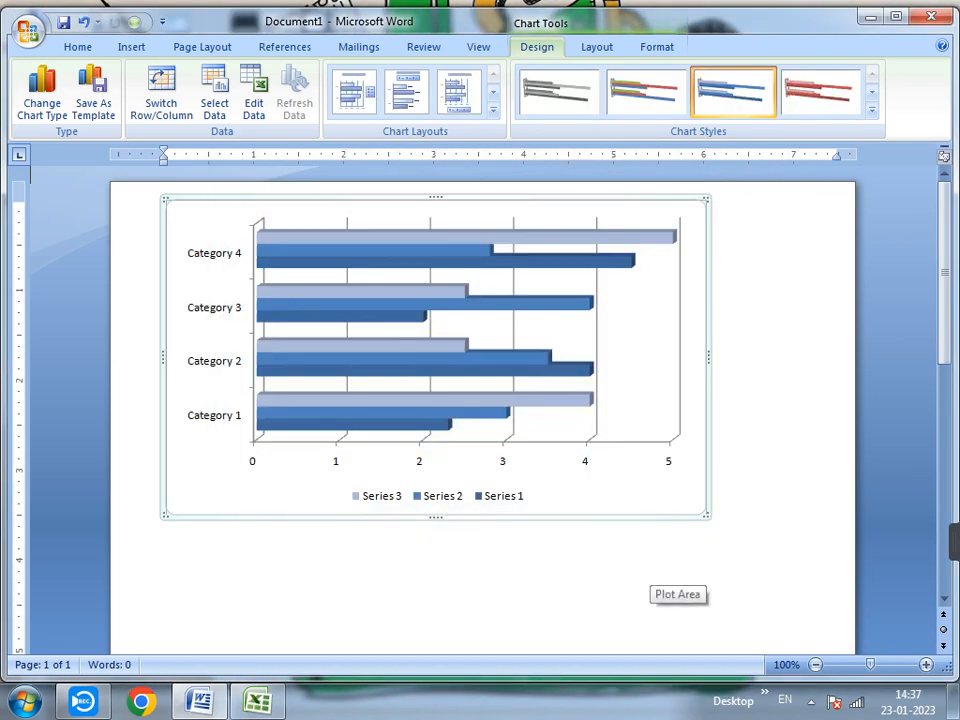
Step: Change the 3-D bar chart to a stacked area chart
left_click(42, 95)
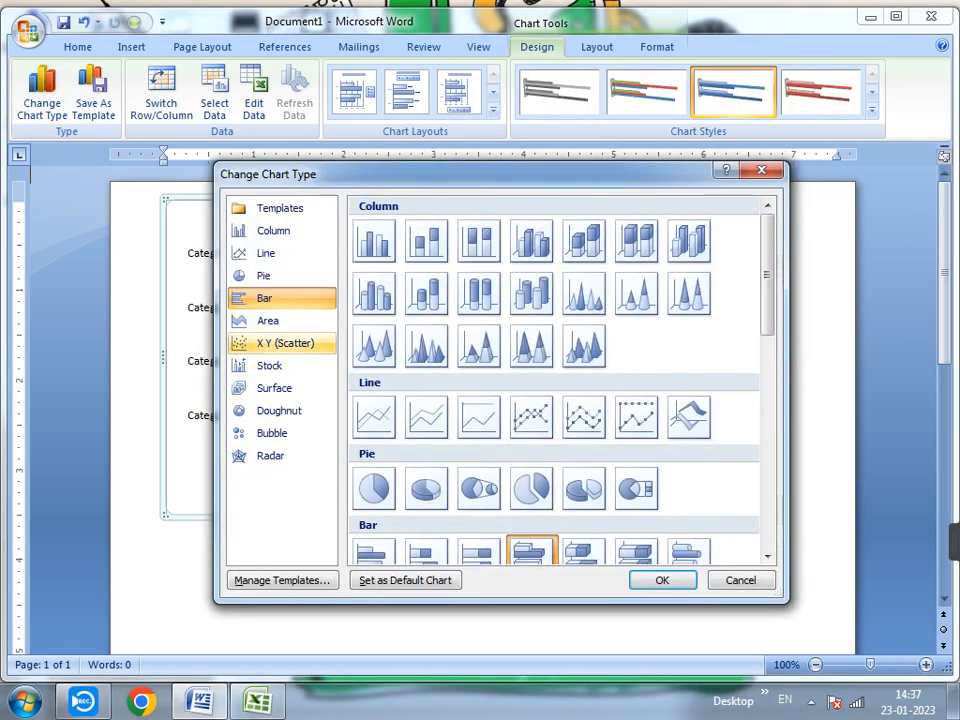
left_click(268, 320)
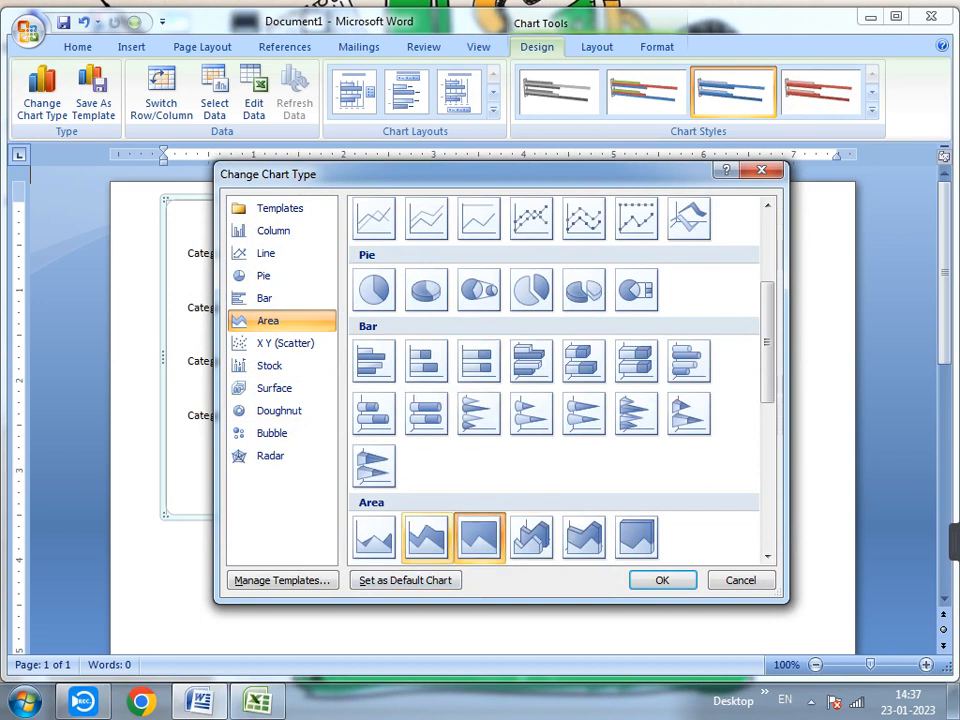
left_click(662, 580)
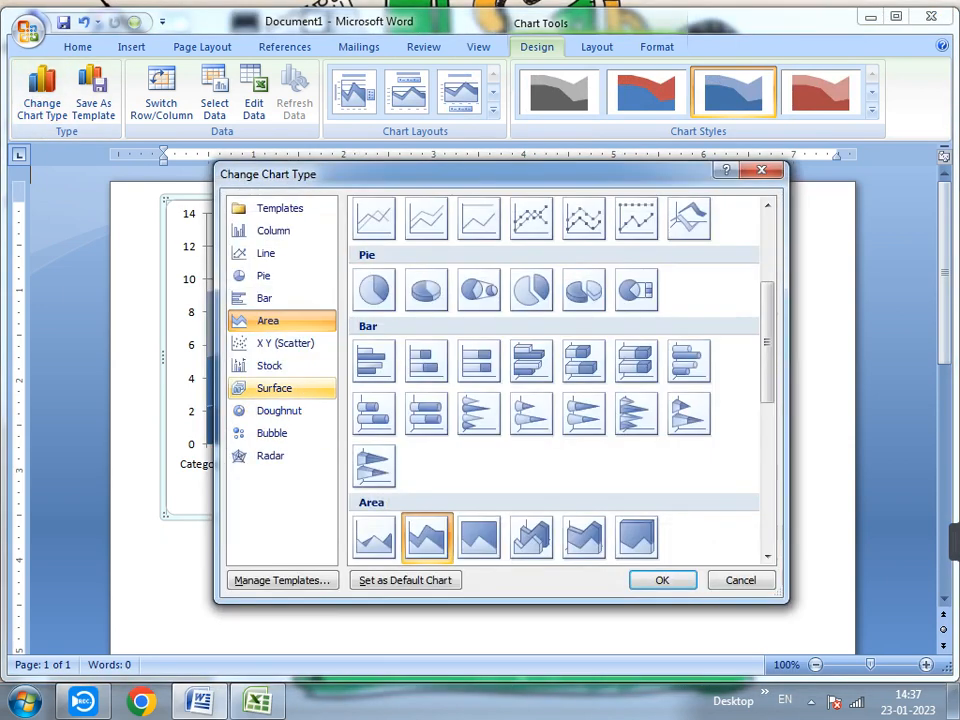
Step: Try to change the area chart to an open-high-low-close stock chart
left_click(284, 343)
left_click(270, 366)
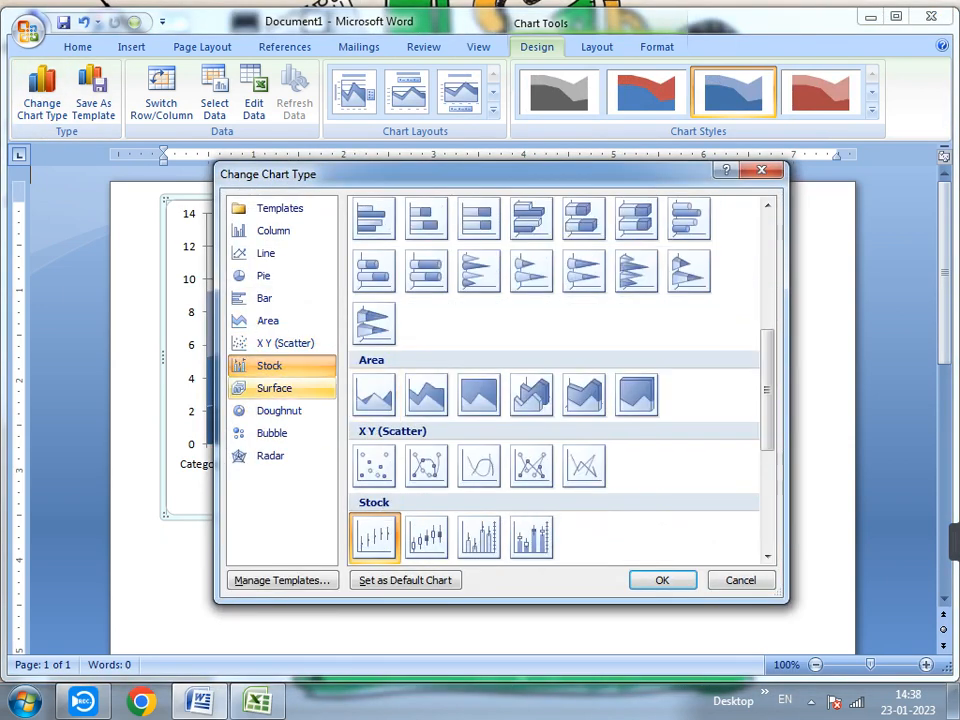
left_click(274, 388)
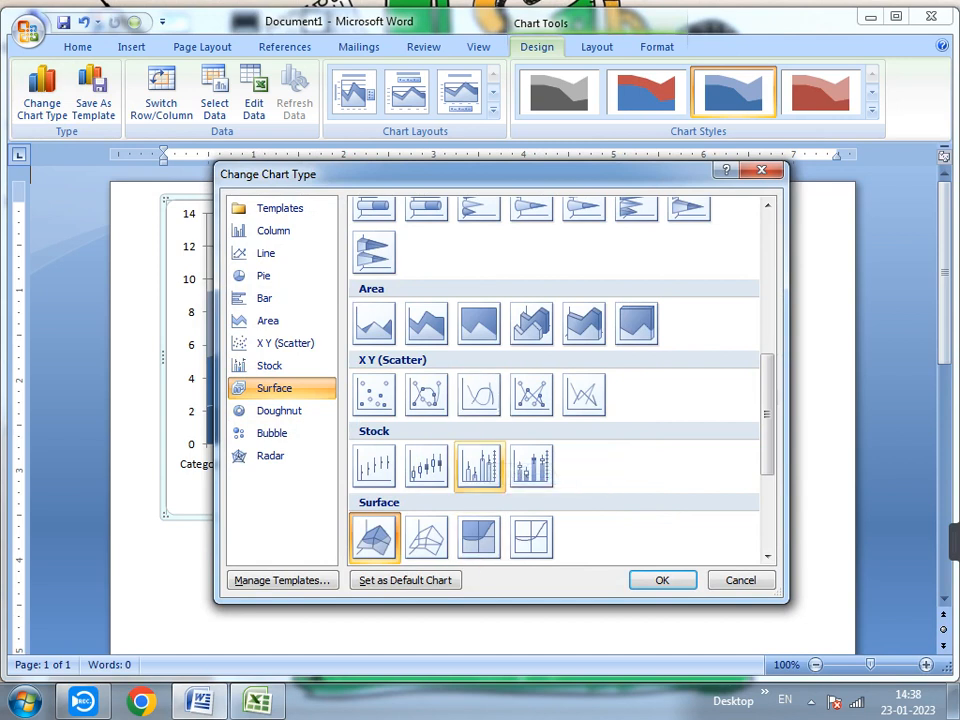
left_click(478, 465)
left_click(426, 394)
left_click(426, 465)
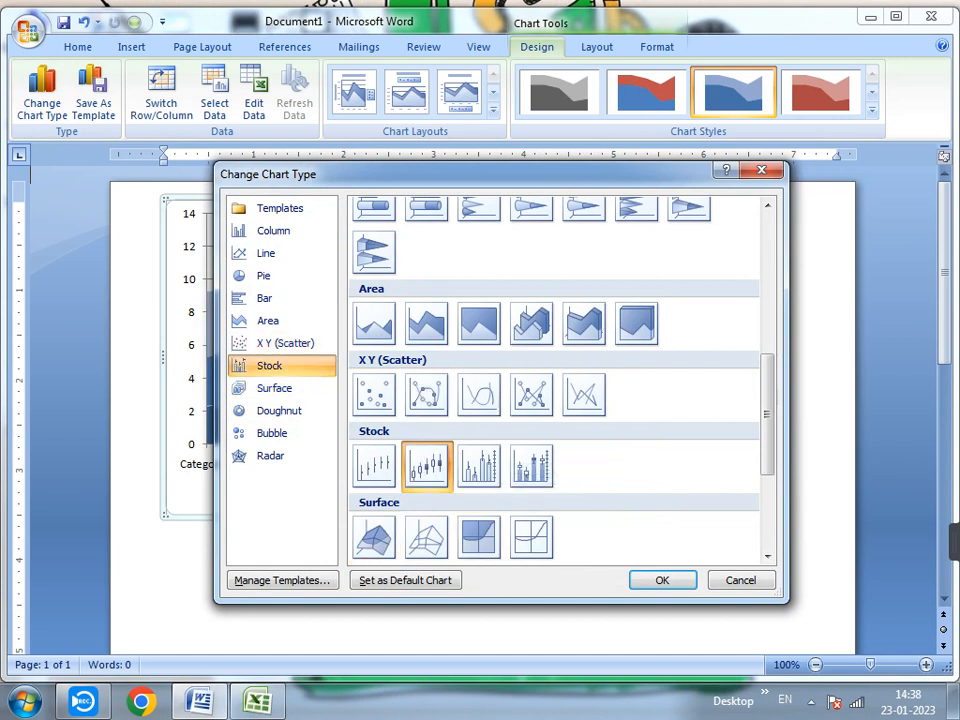
left_click(662, 580)
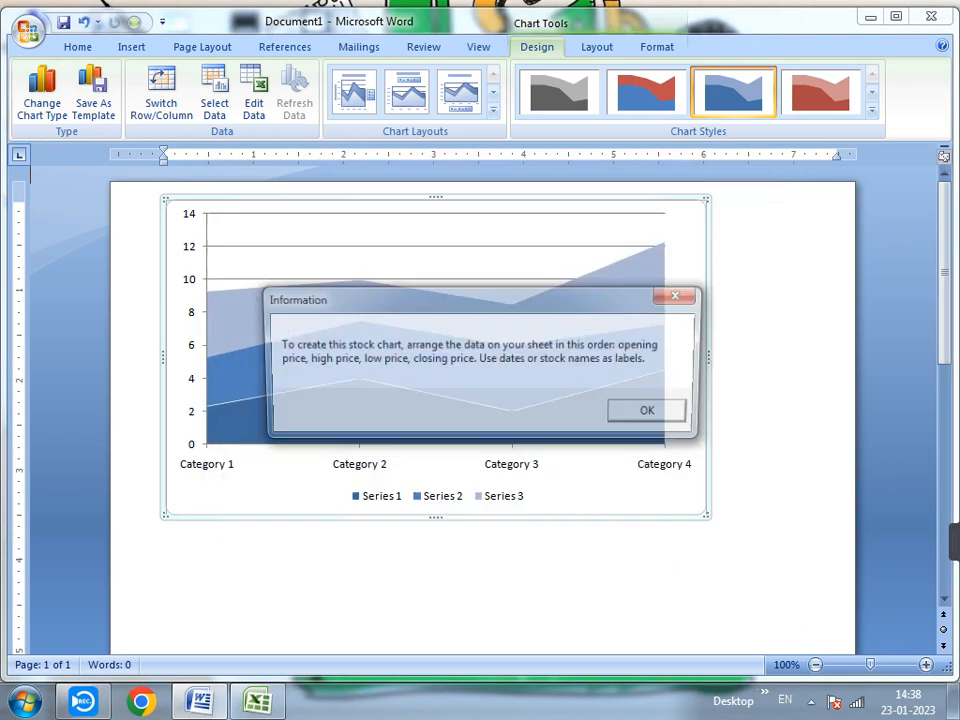
key("Return")
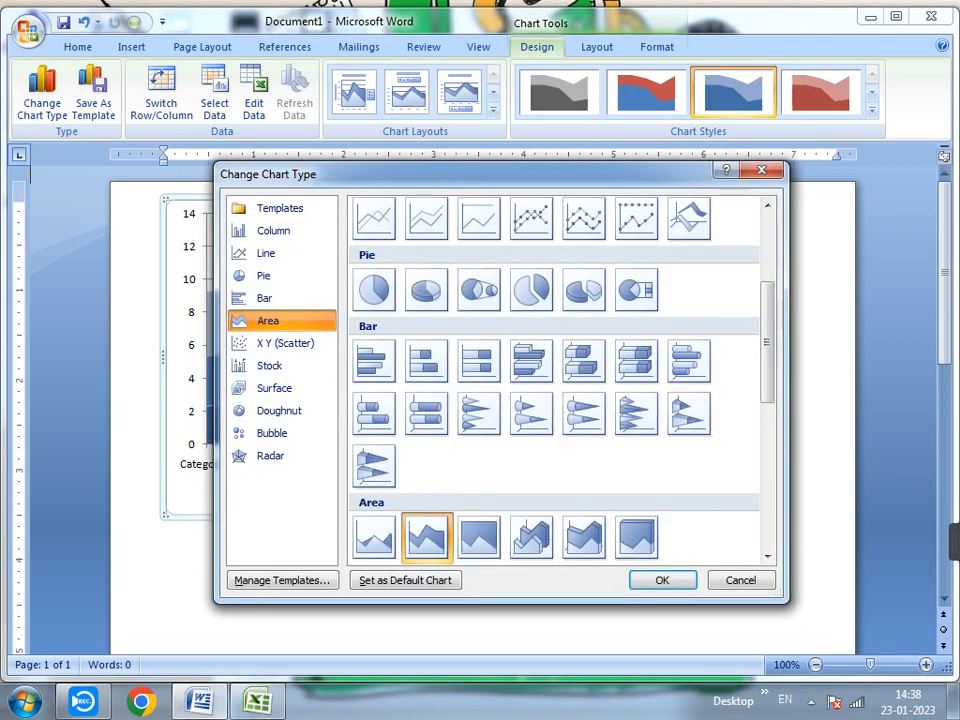
Step: Change the area chart to a bubble chart with a 3-D effect
scroll(520, 462, "down", 3)
left_click(270, 366)
left_click(279, 411)
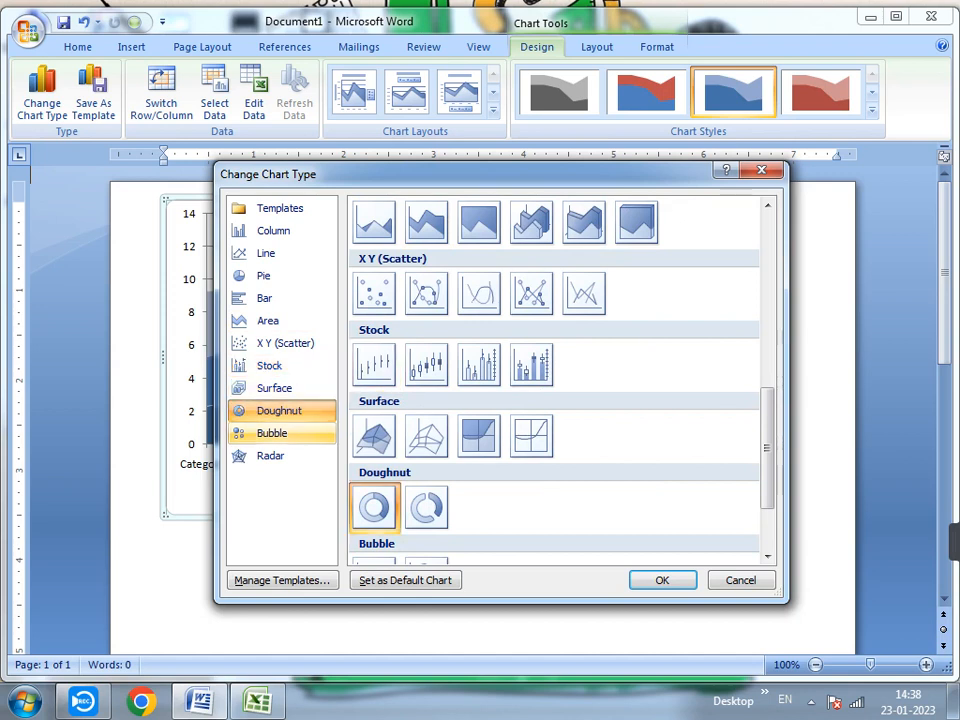
left_click(272, 433)
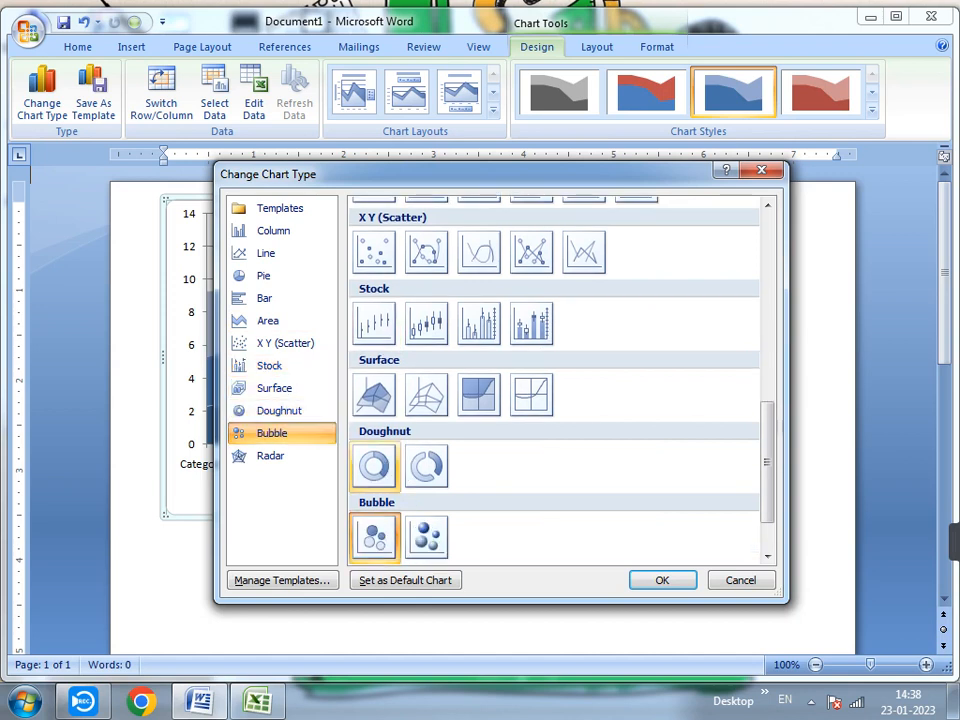
left_click(427, 537)
left_click(662, 580)
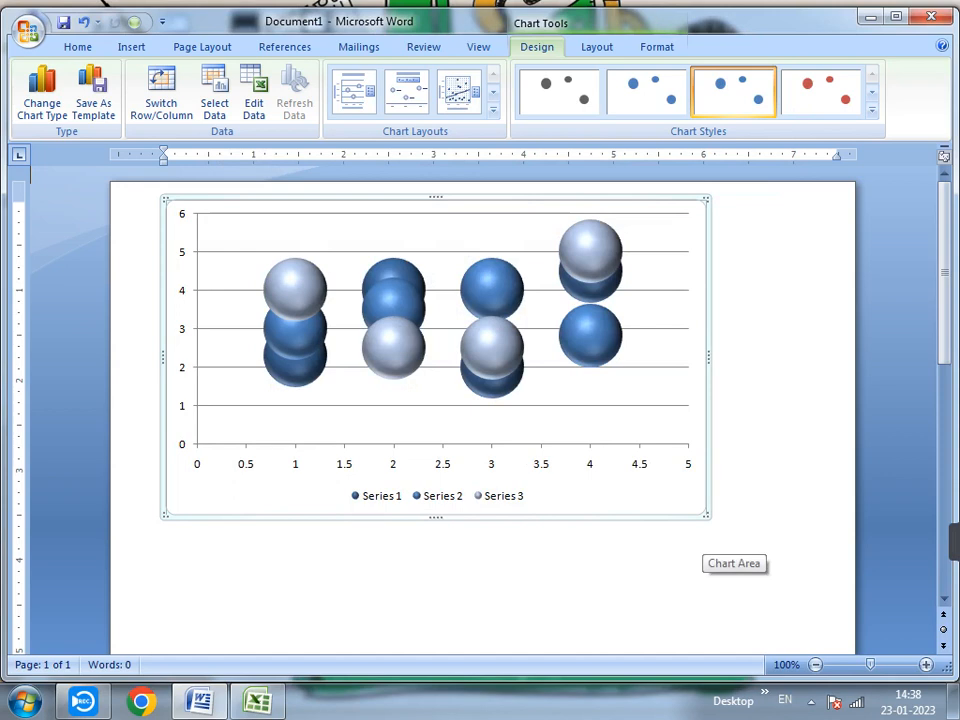
Step: Apply the grayscale chart style to the bubble chart, followed by the red style with shaded, outlined bubbles
left_click(559, 91)
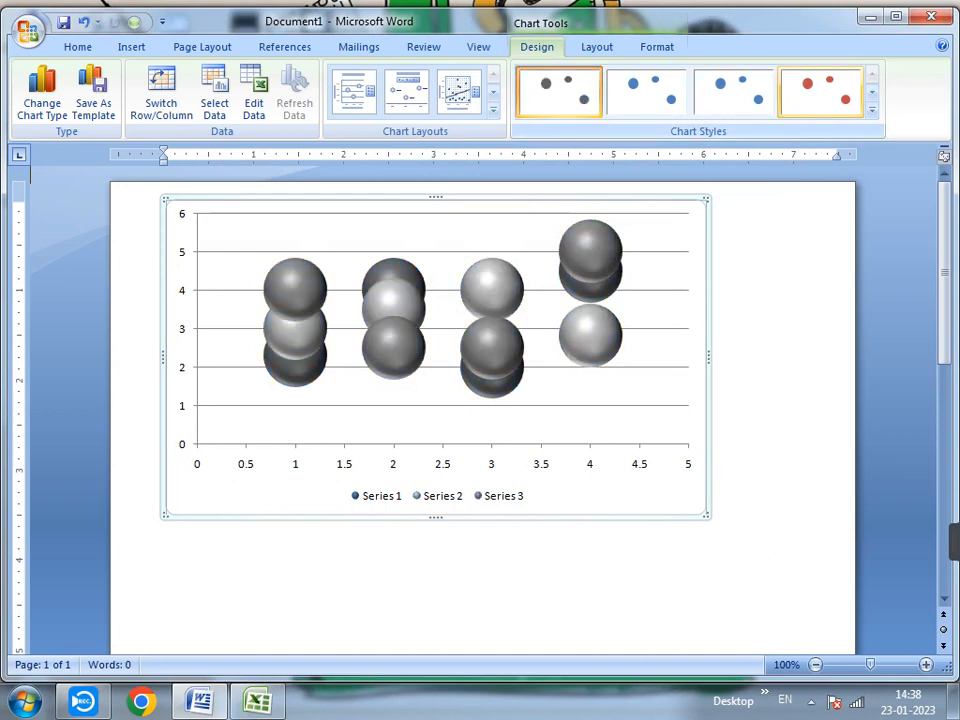
left_click(872, 110)
left_click(545, 143)
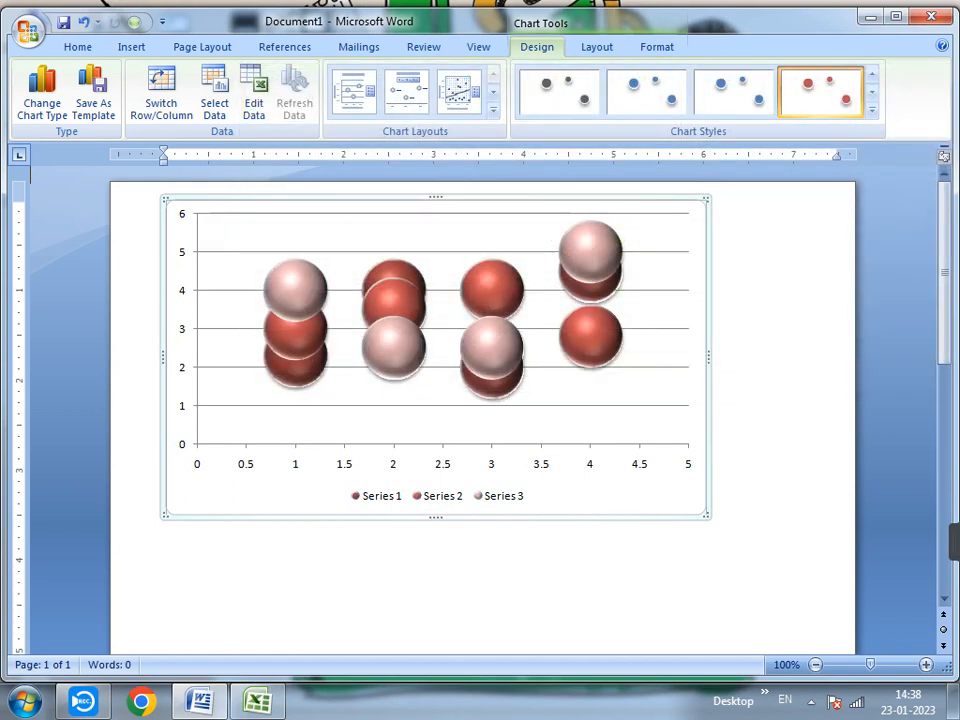
Step: Try other layouts on the bubble chart and settle on the one with a chart title, axis titles and the legend beside the plot
left_click(458, 92)
left_click(406, 92)
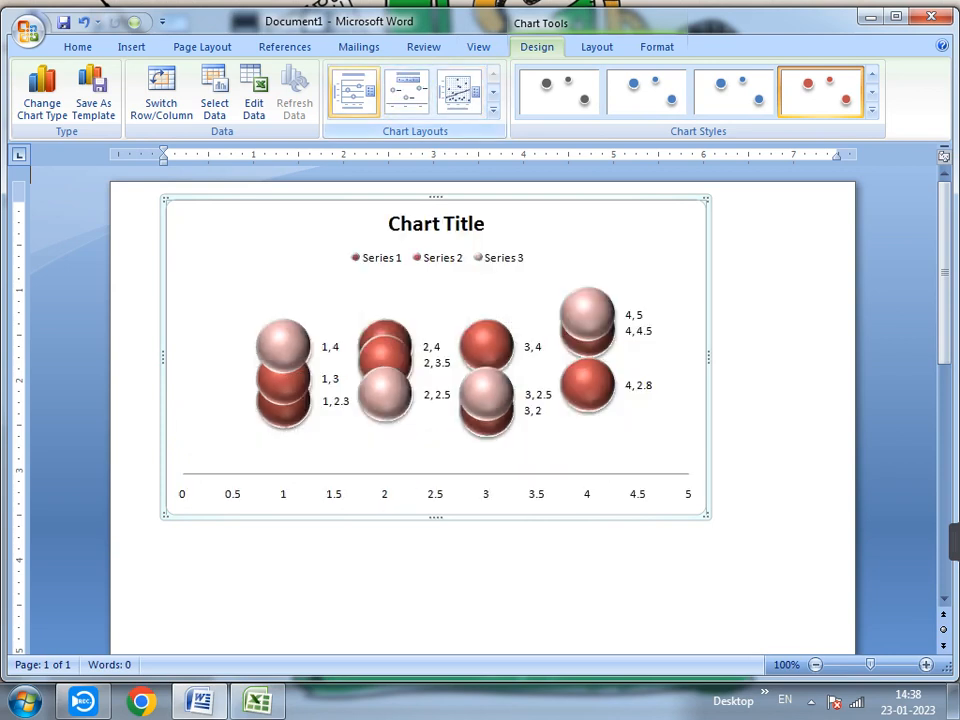
left_click(354, 92)
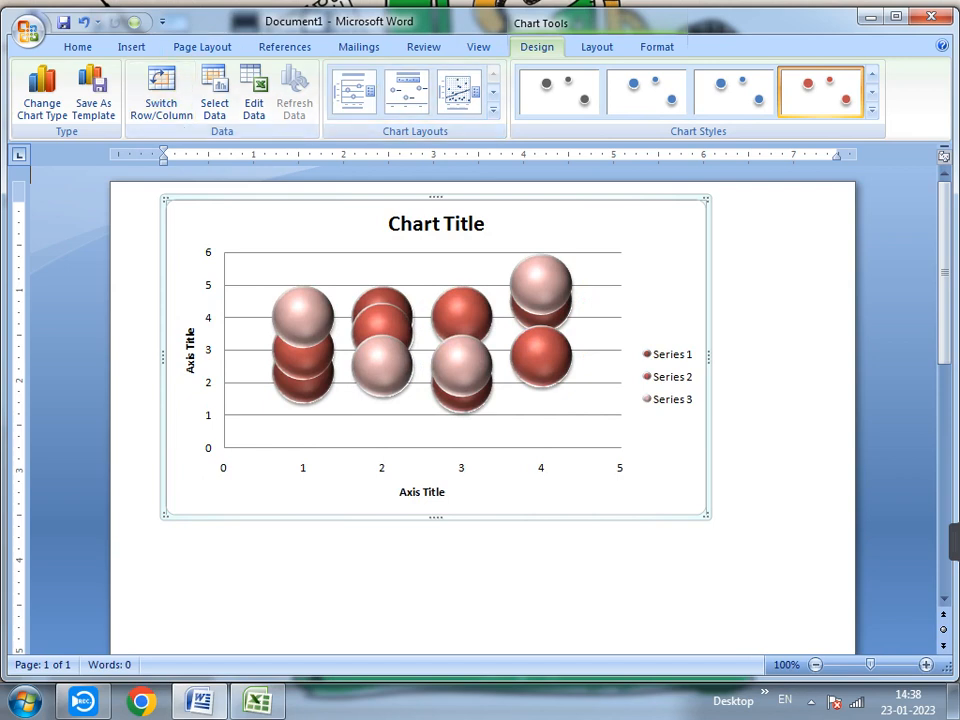
Step: Change the bubble chart to a clustered cylinder column chart
left_click(42, 95)
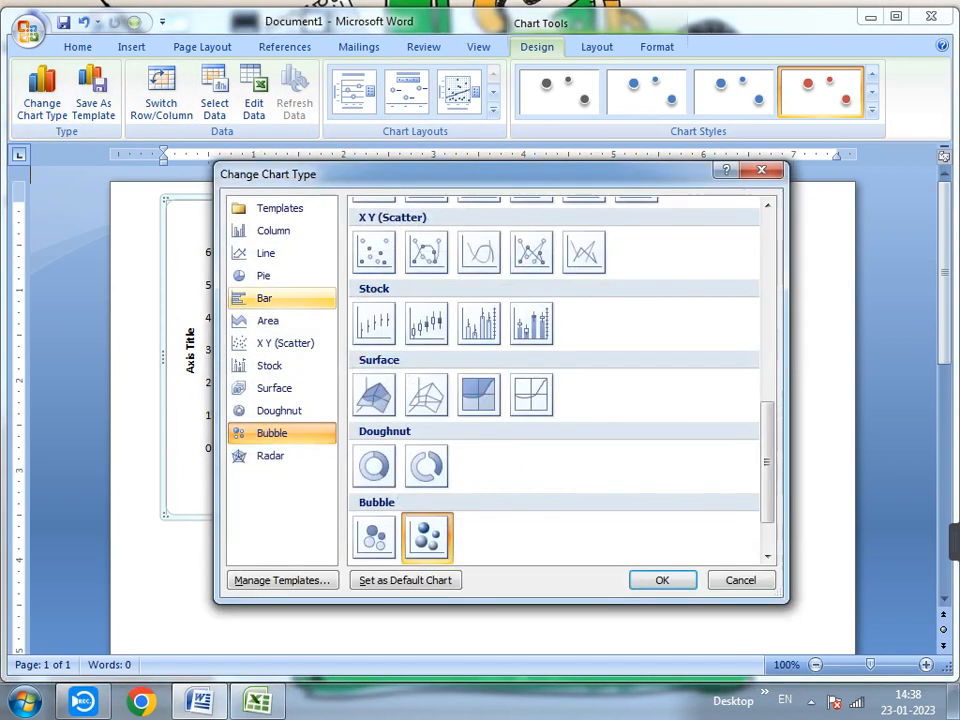
left_click(273, 231)
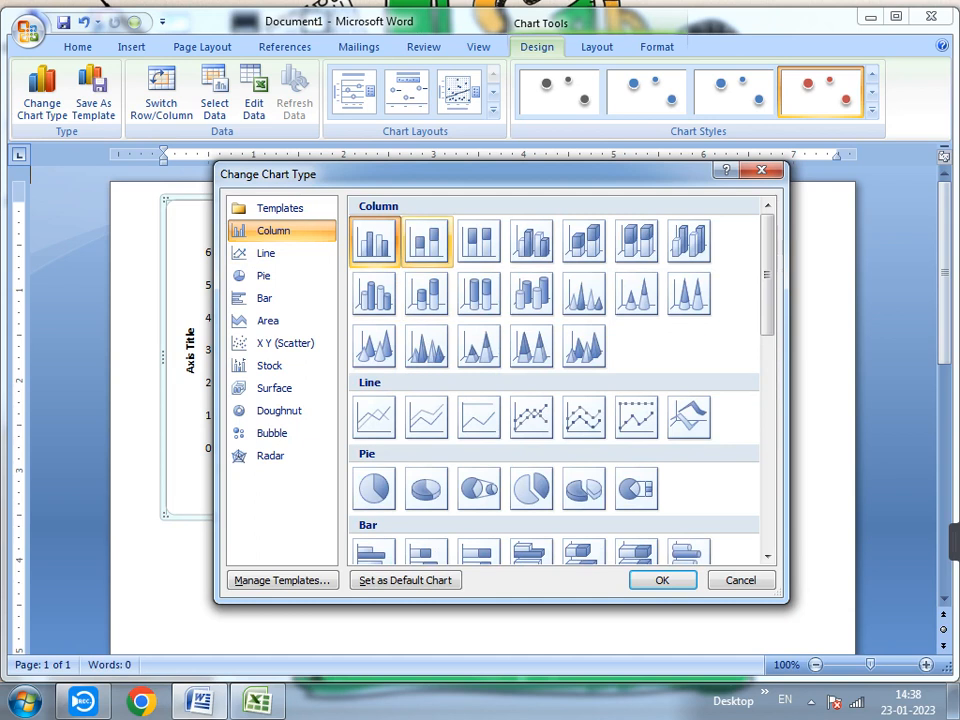
left_click(427, 294)
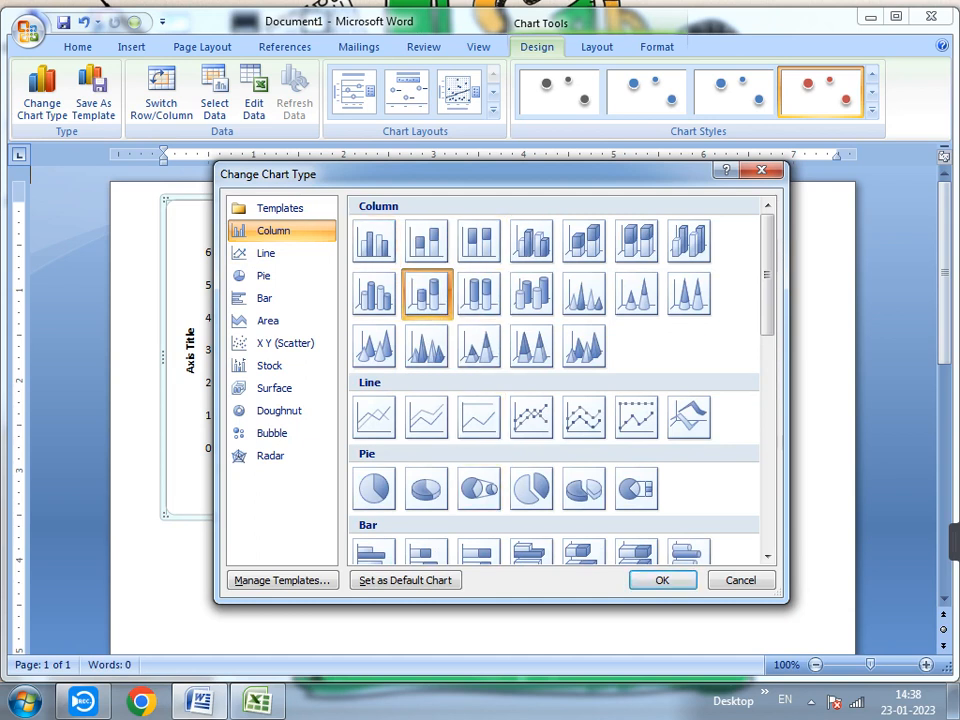
left_click(374, 294)
left_click(662, 581)
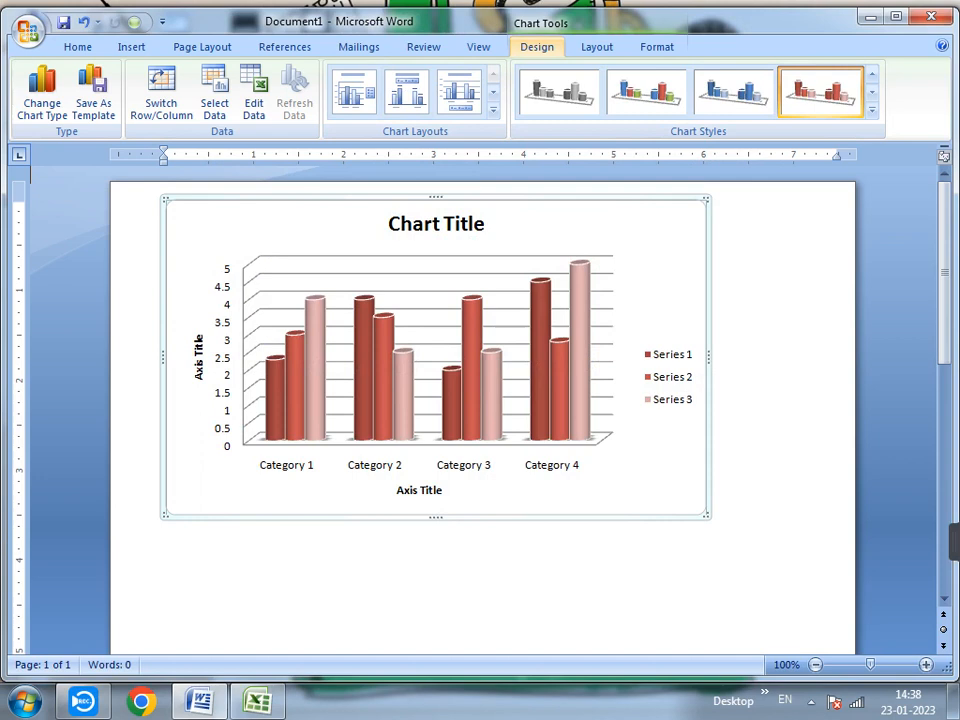
Step: Try the first five chart layouts on the column chart one after another, ending with the data table layout
left_click(354, 92)
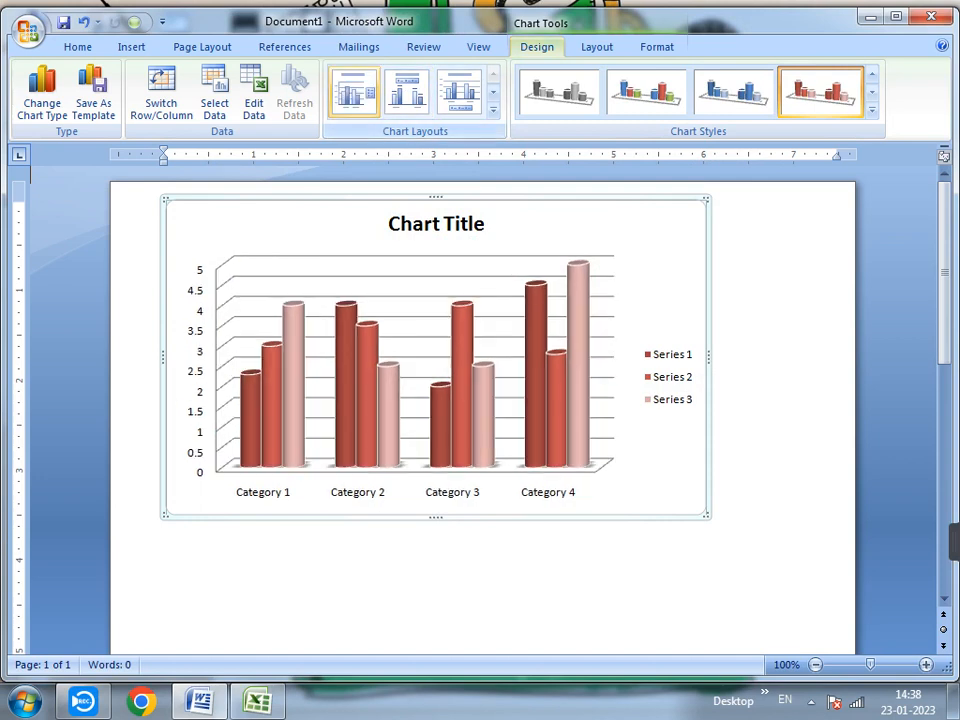
left_click(407, 92)
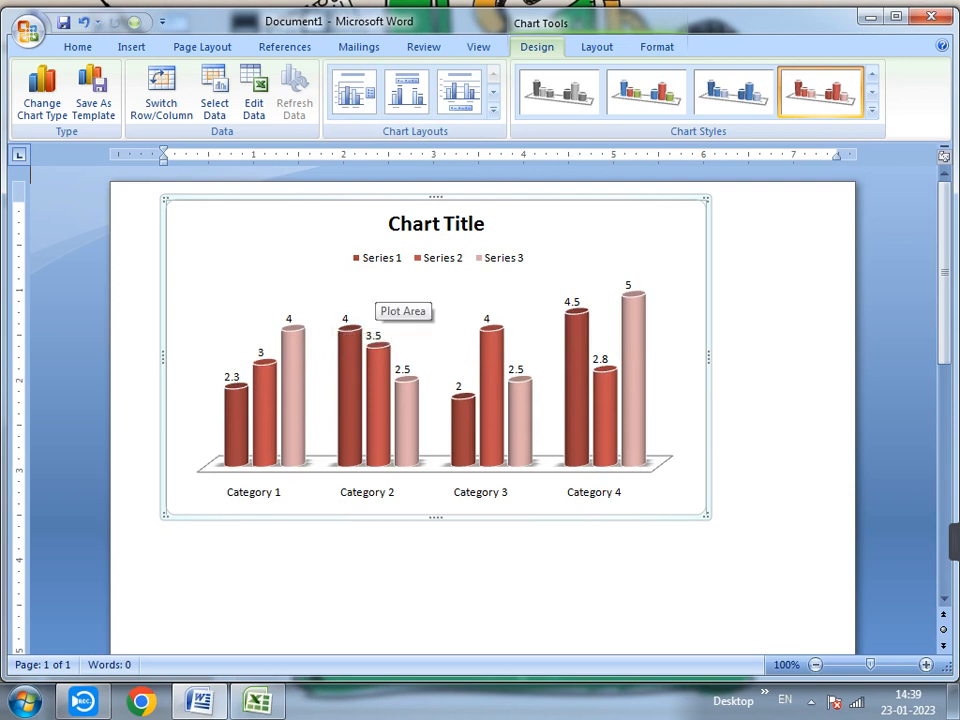
left_click(459, 92)
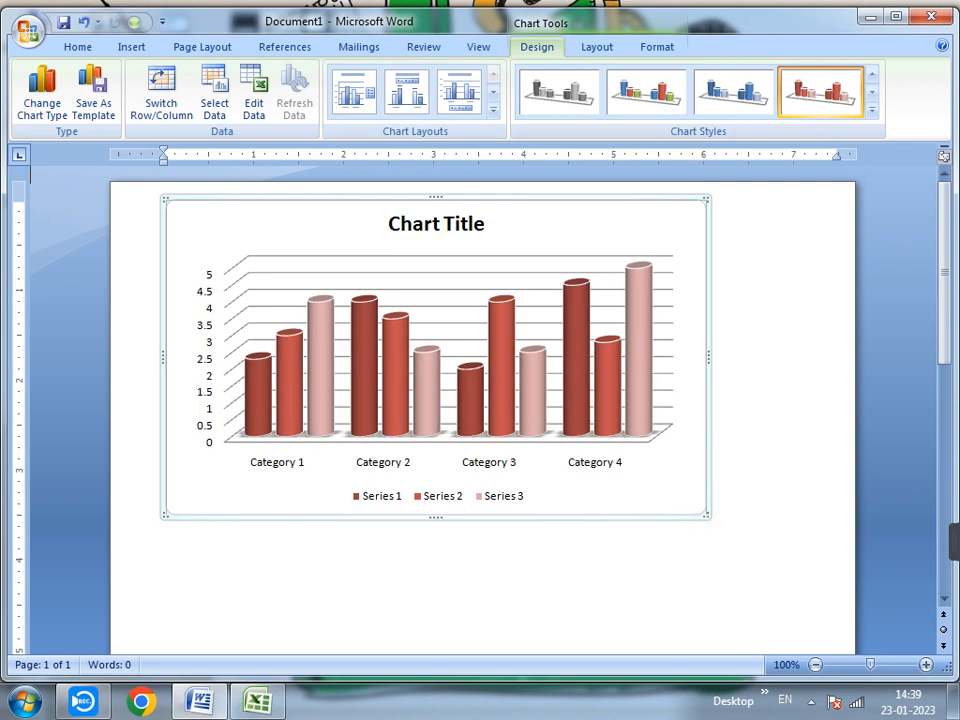
left_click(494, 111)
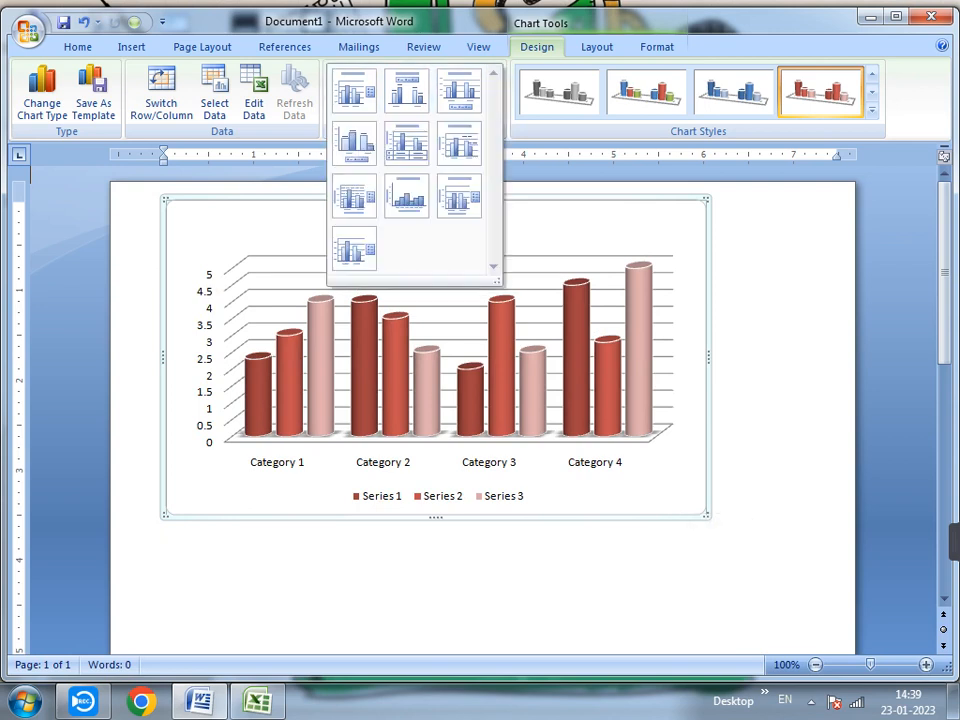
left_click(355, 143)
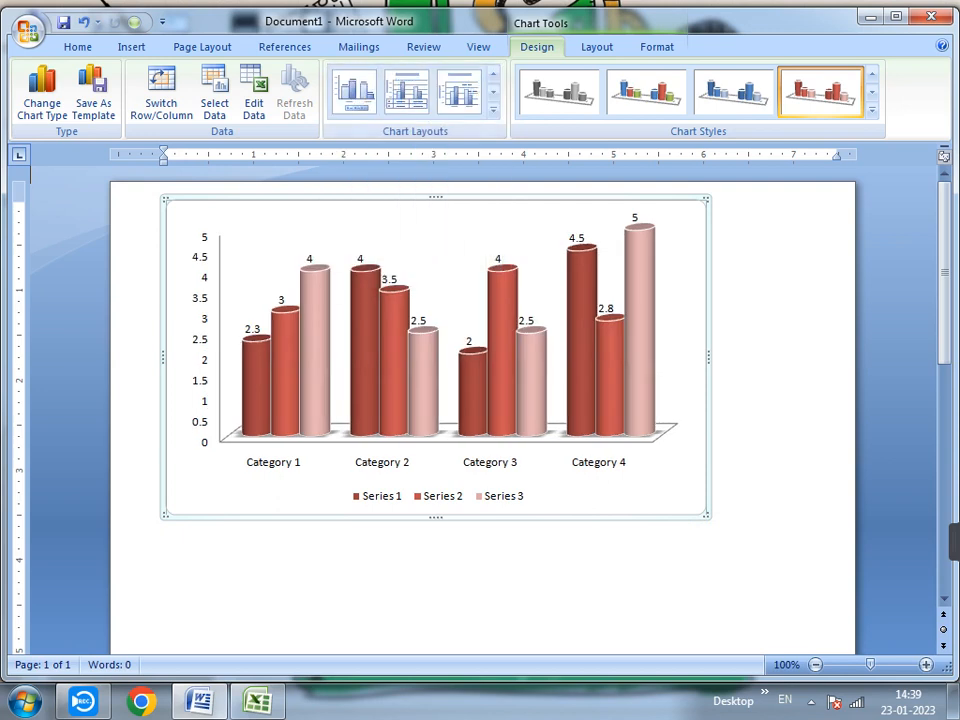
left_click(494, 111)
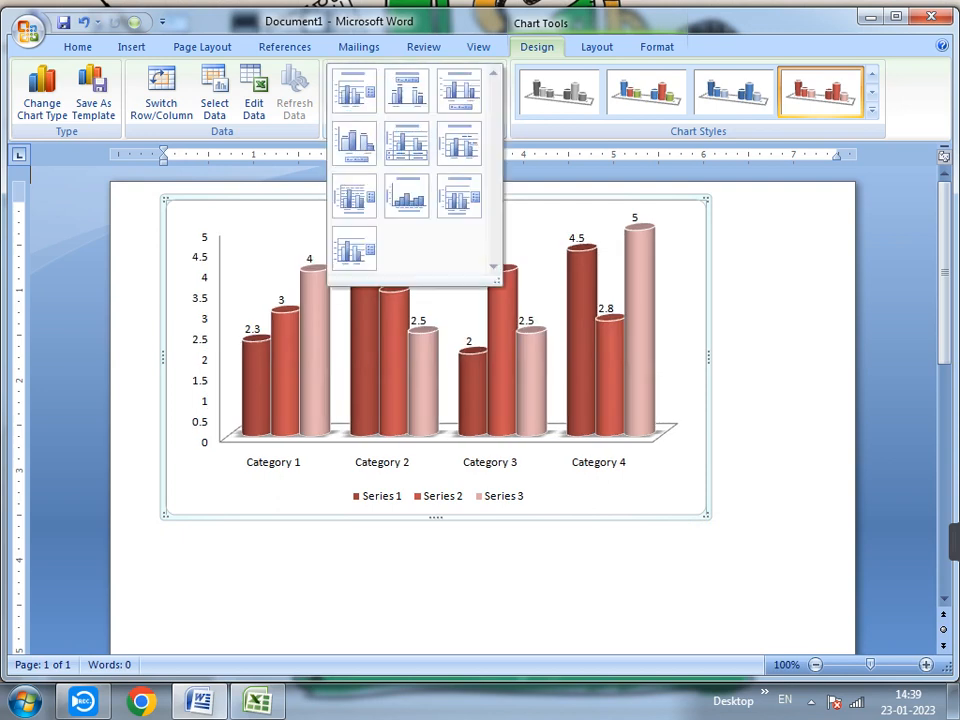
left_click(407, 141)
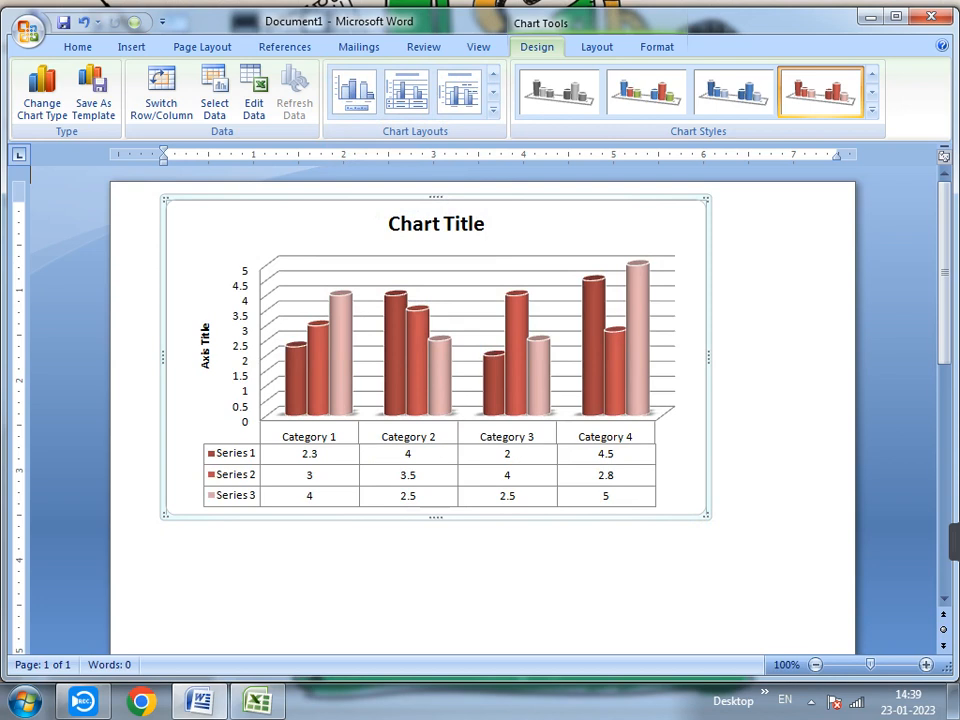
Step: Apply the last chart layout in the gallery and the multicolour chart style with blue, red and green cylinders
left_click(494, 111)
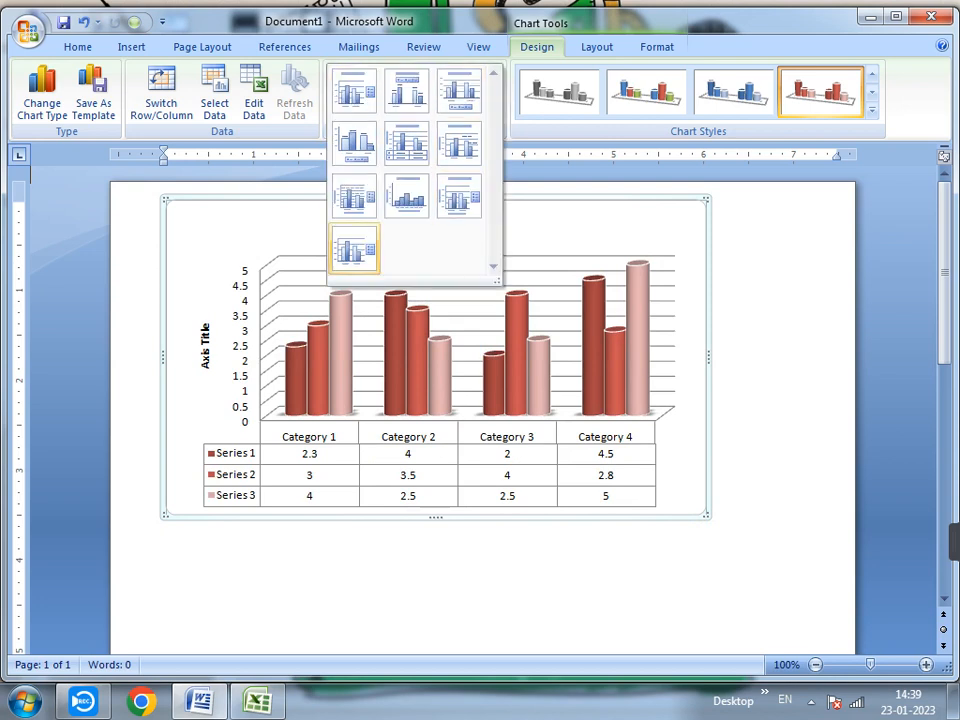
left_click(354, 250)
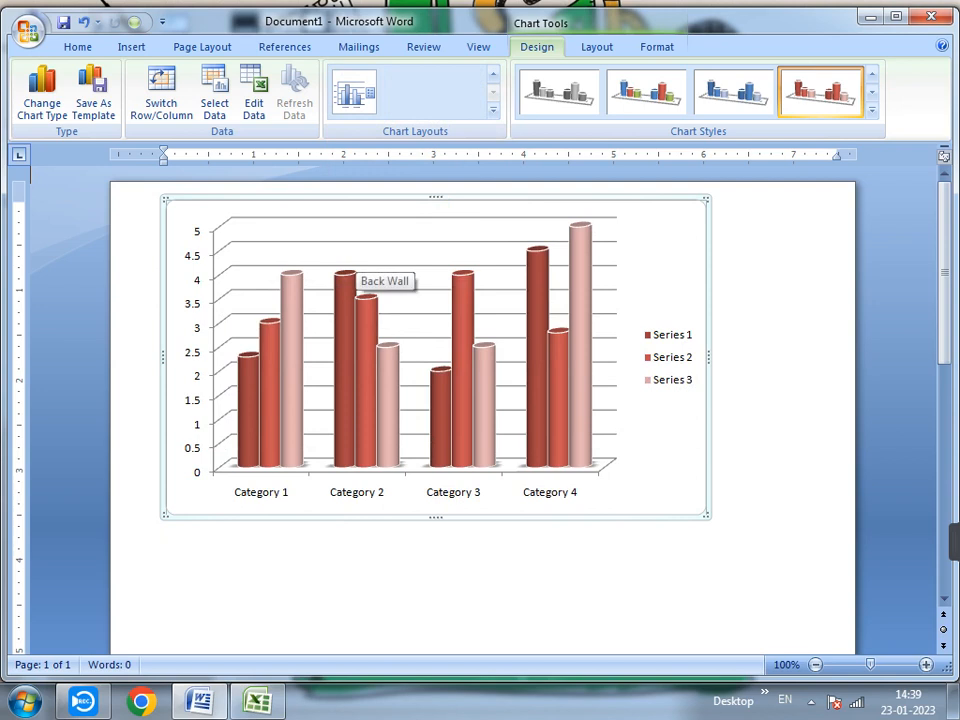
left_click(645, 90)
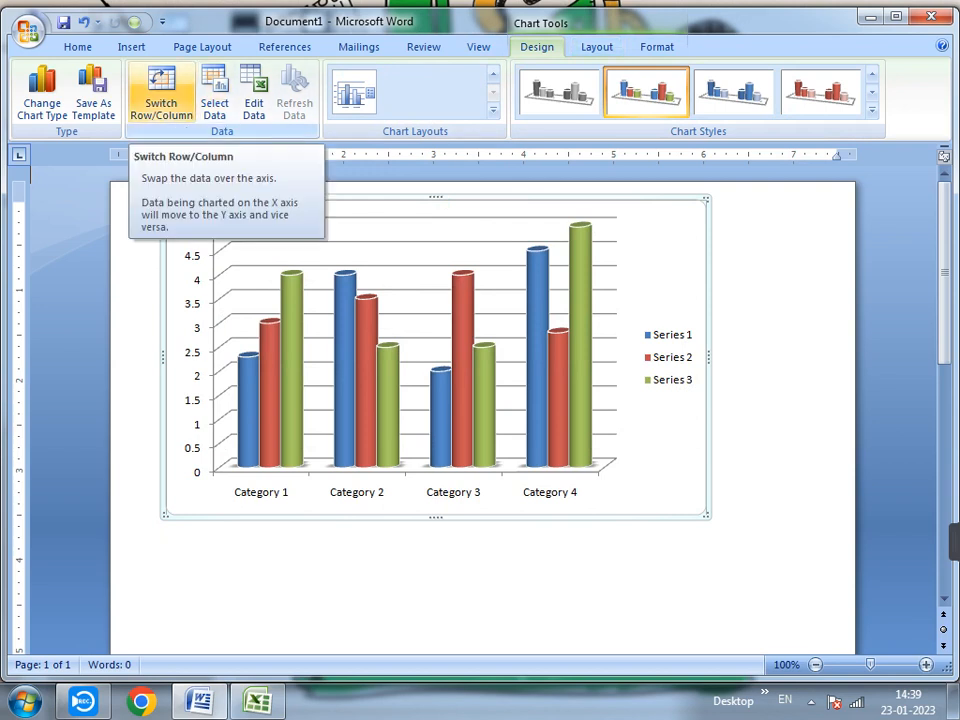
Step: Switch the chart's rows and columns repeatedly to compare both arrangements, finishing with the categories along the horizontal axis
left_click(161, 92)
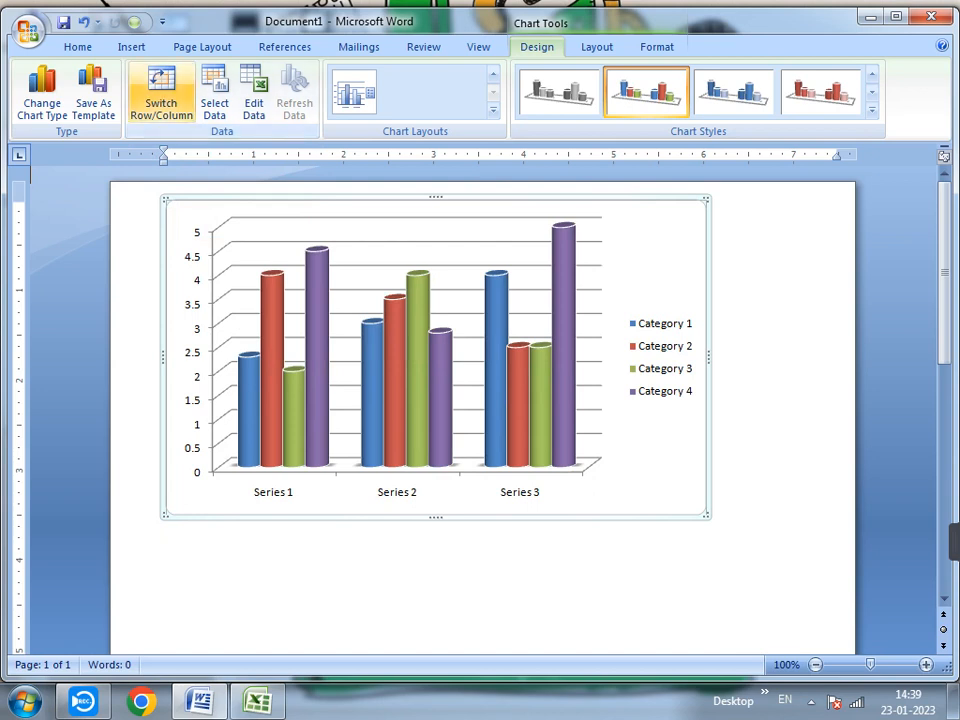
left_click(161, 92)
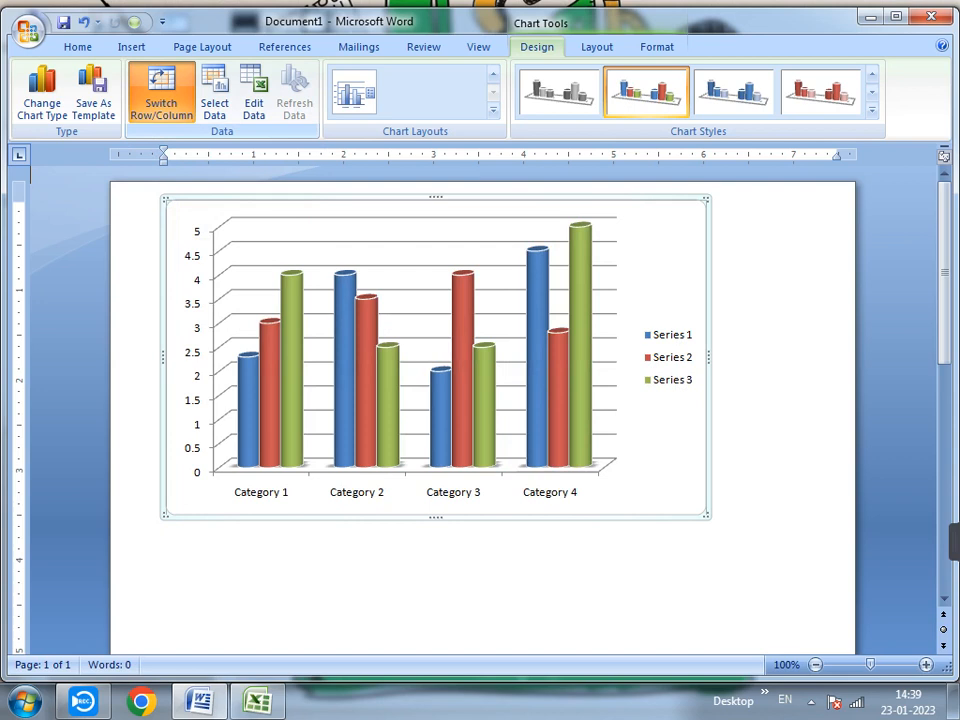
left_click(161, 92)
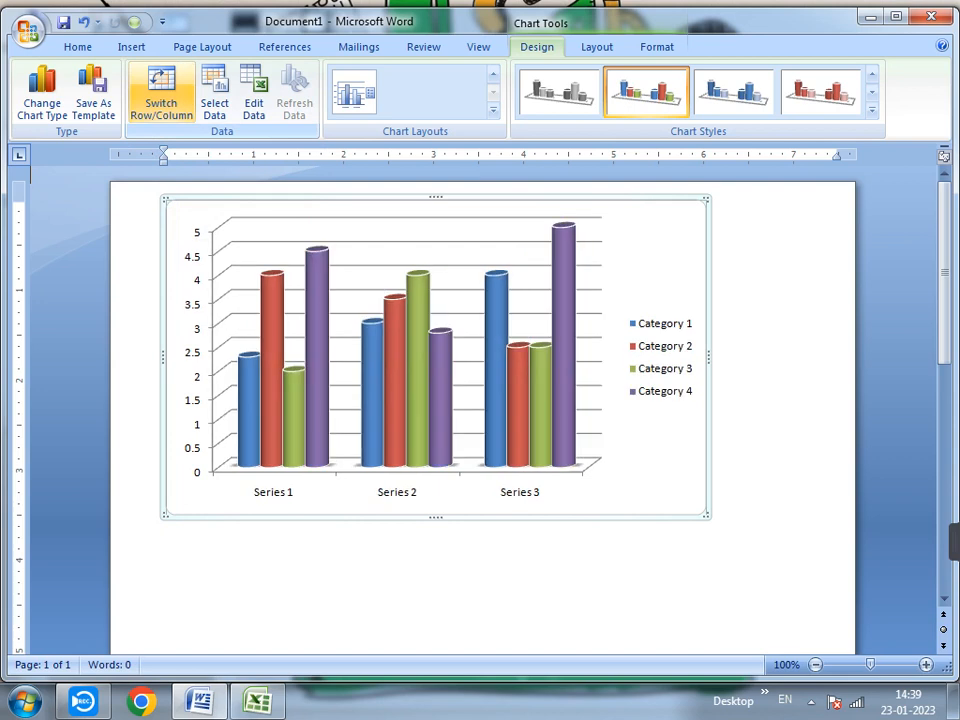
left_click(161, 92)
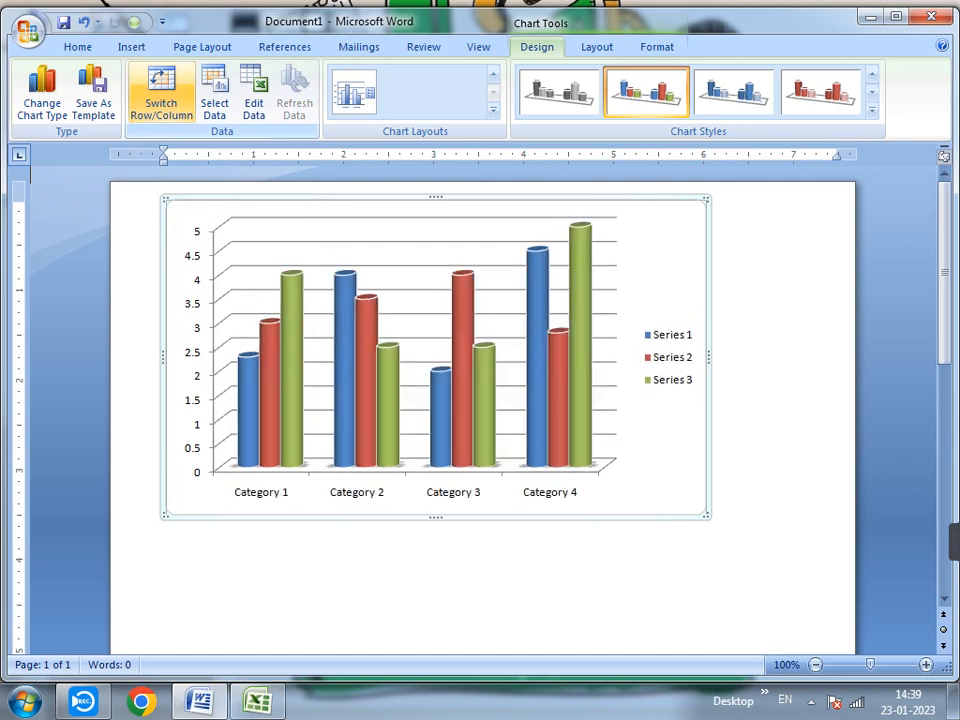
left_click(161, 92)
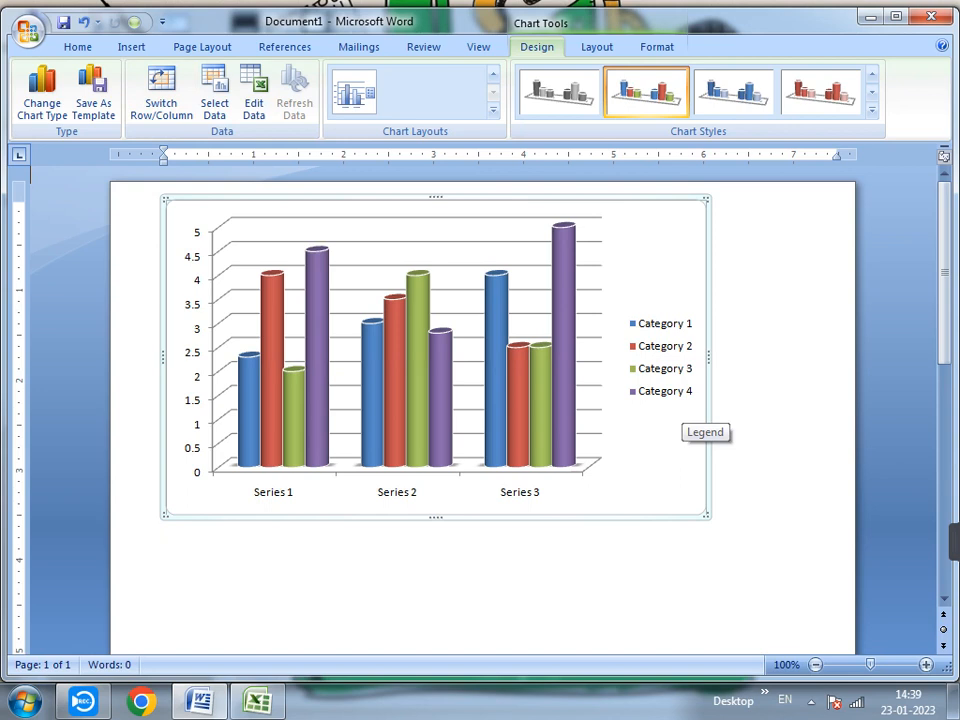
left_click(161, 95)
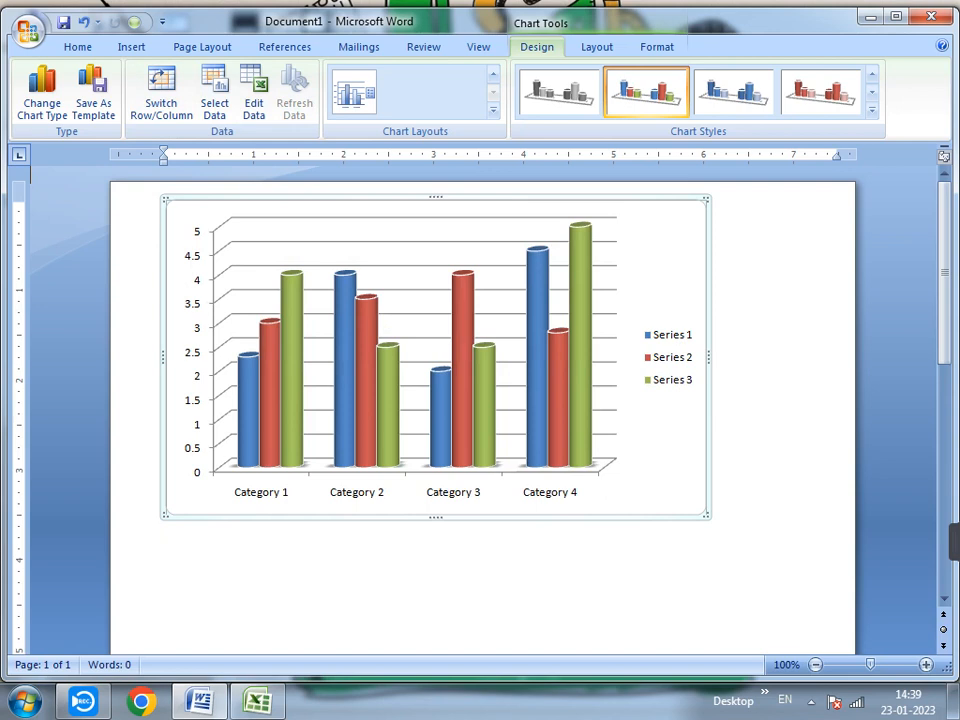
left_click(161, 95)
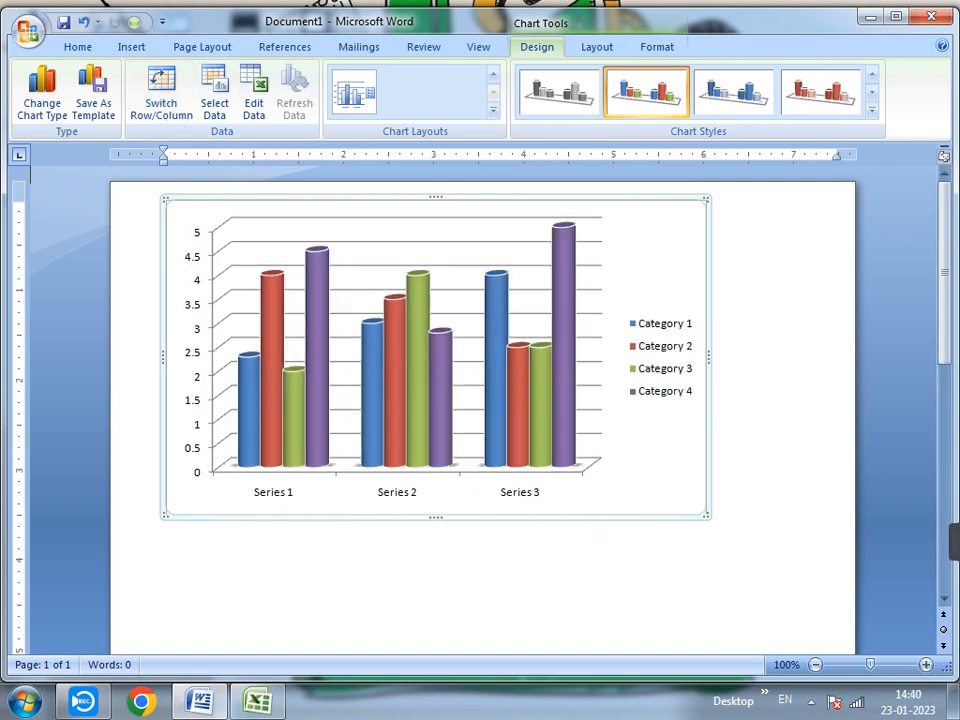
mouse_move(314, 400)
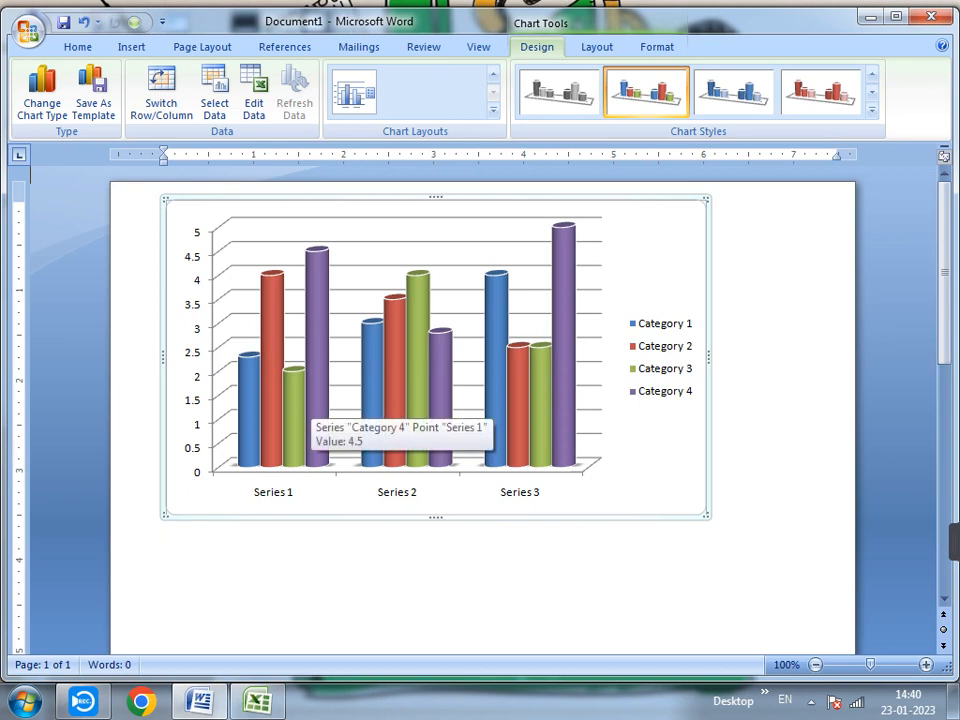
left_click(161, 95)
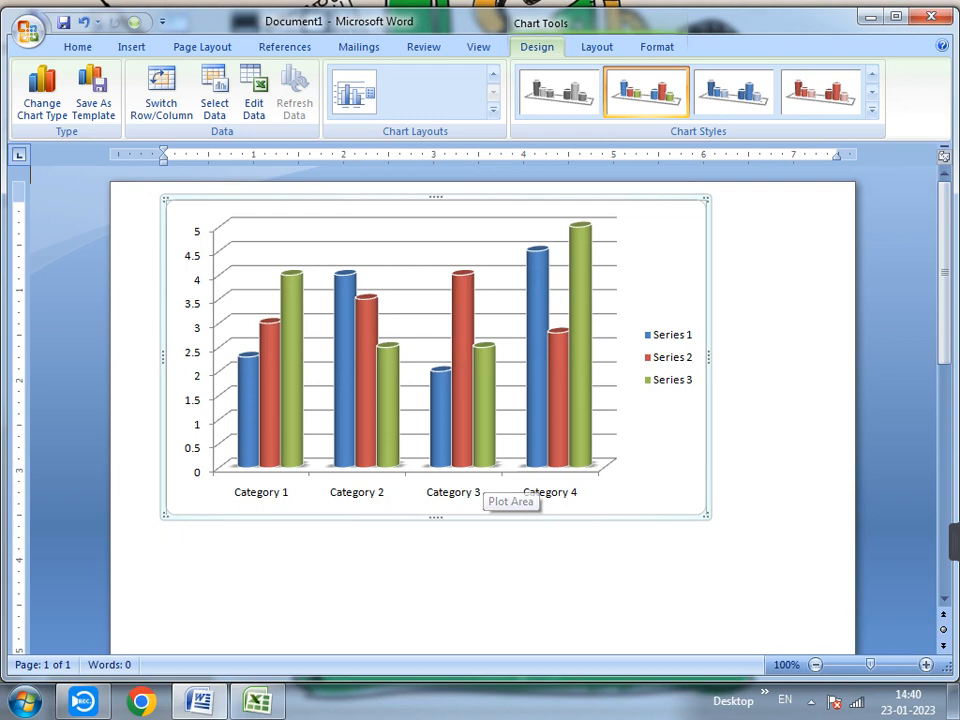
Step: Reduce the chart data range to A1:C5 so that only Series 1 and Series 2 are plotted
left_click(214, 92)
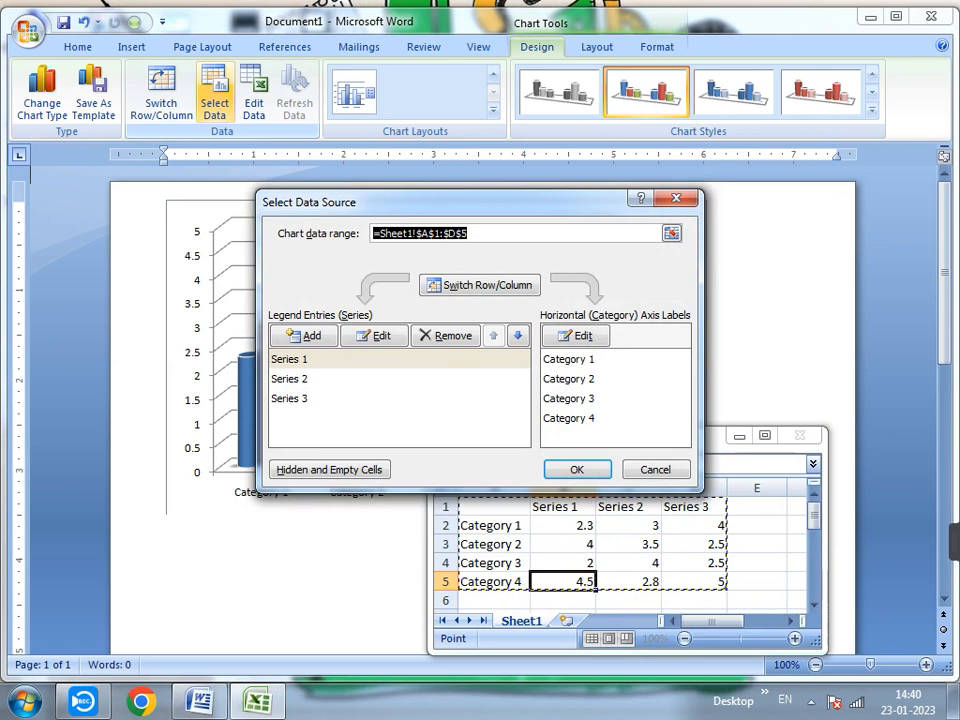
left_click_drag(320, 201, 36, 179)
left_click_drag(494, 506, 660, 585)
left_click(290, 447)
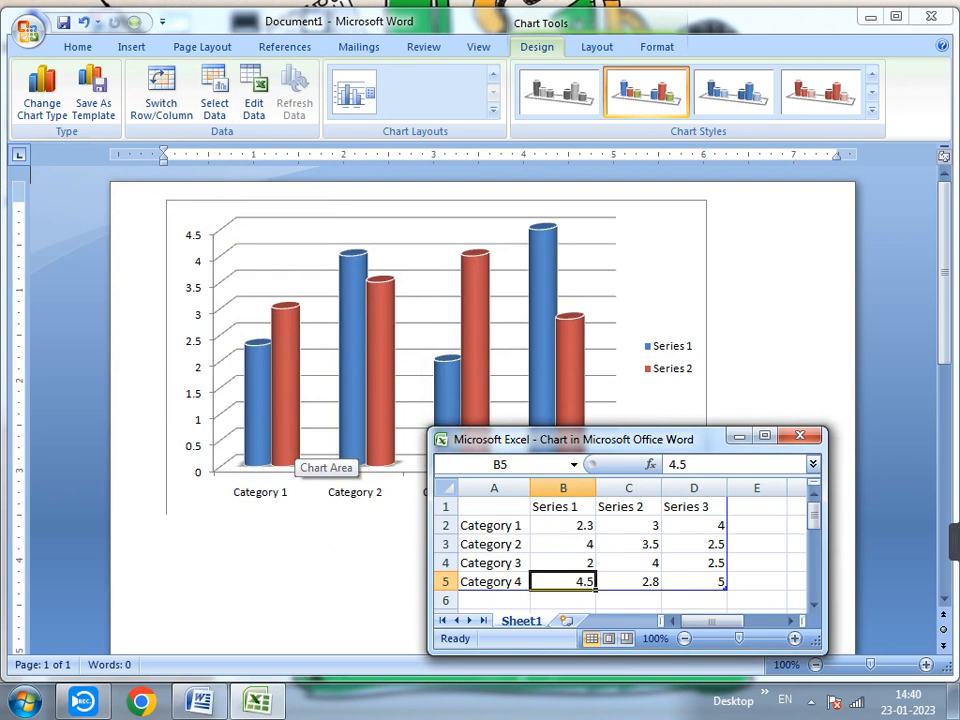
Step: Set the chart data range to the whole table, A1:D5, and close the chart's data worksheet
left_click(215, 94)
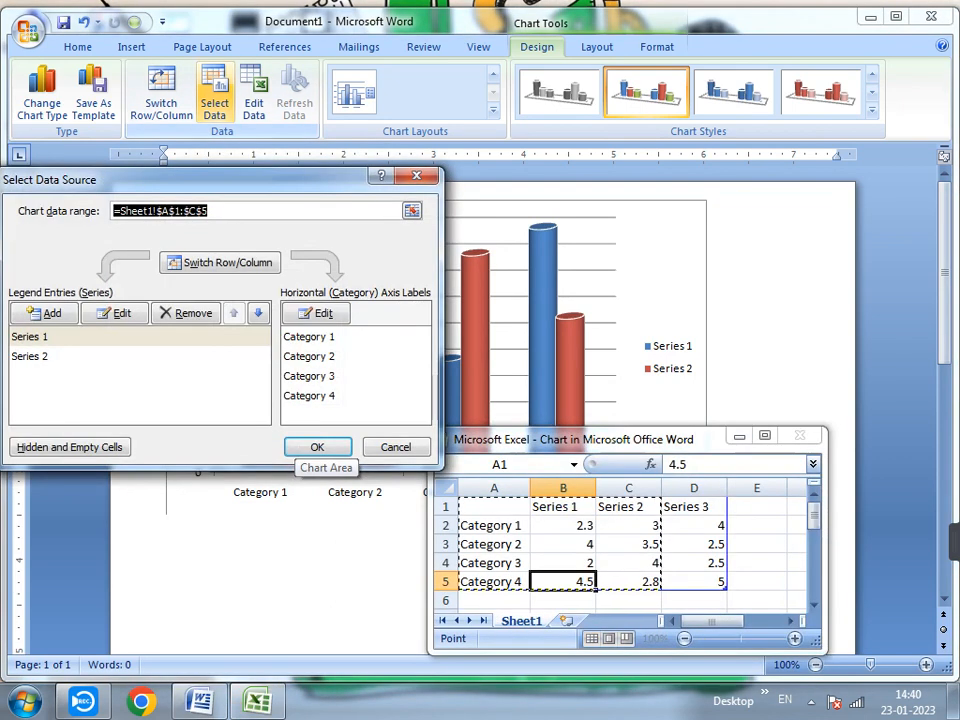
left_click_drag(470, 506, 725, 590)
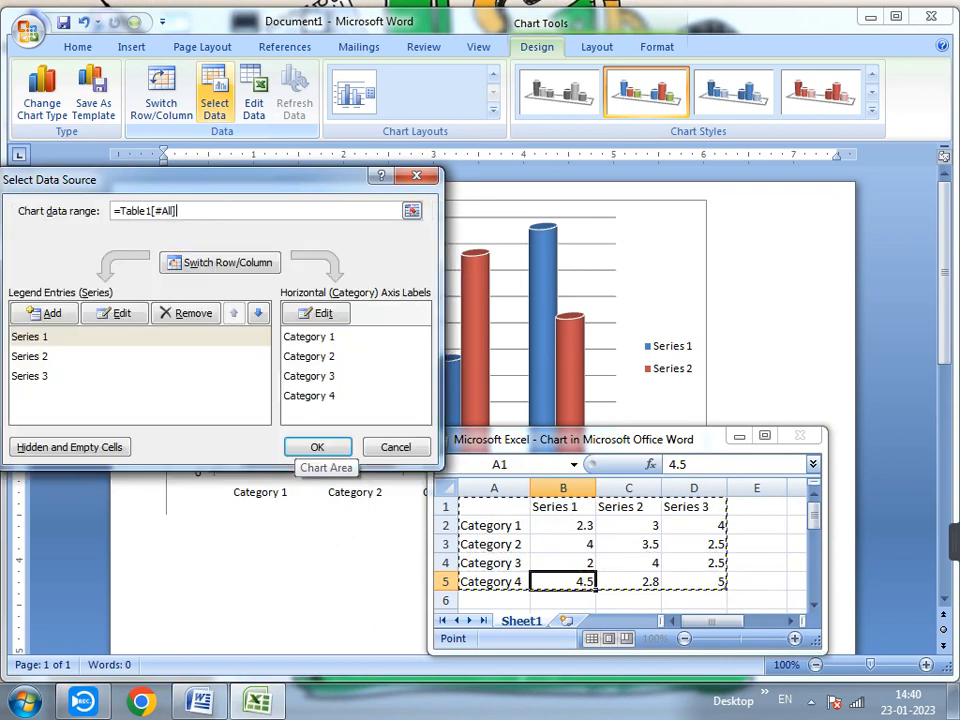
left_click(316, 448)
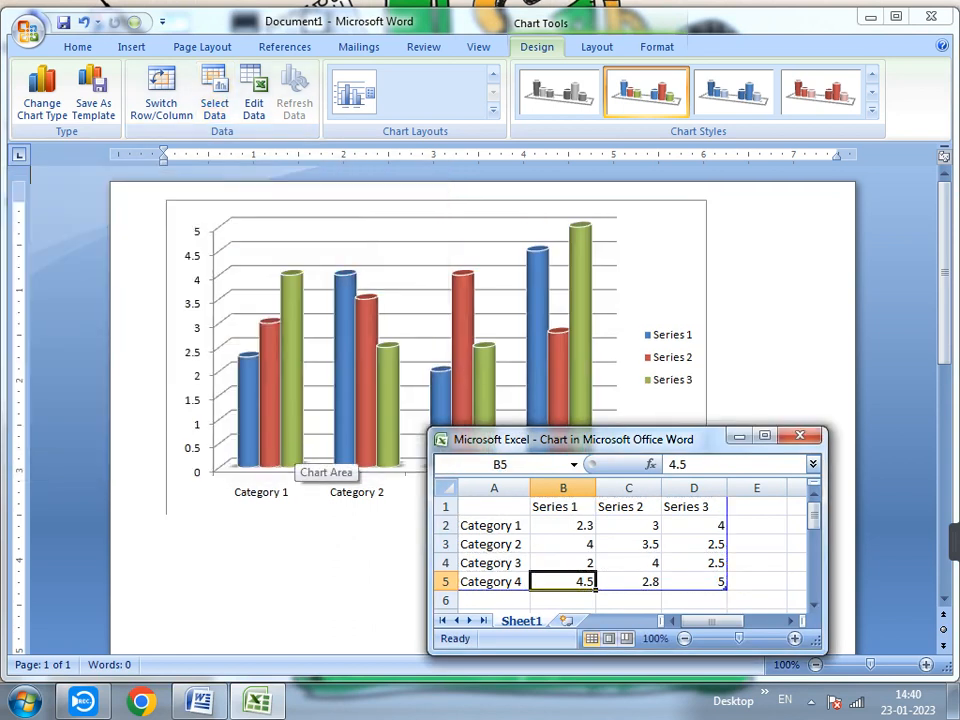
left_click(254, 95)
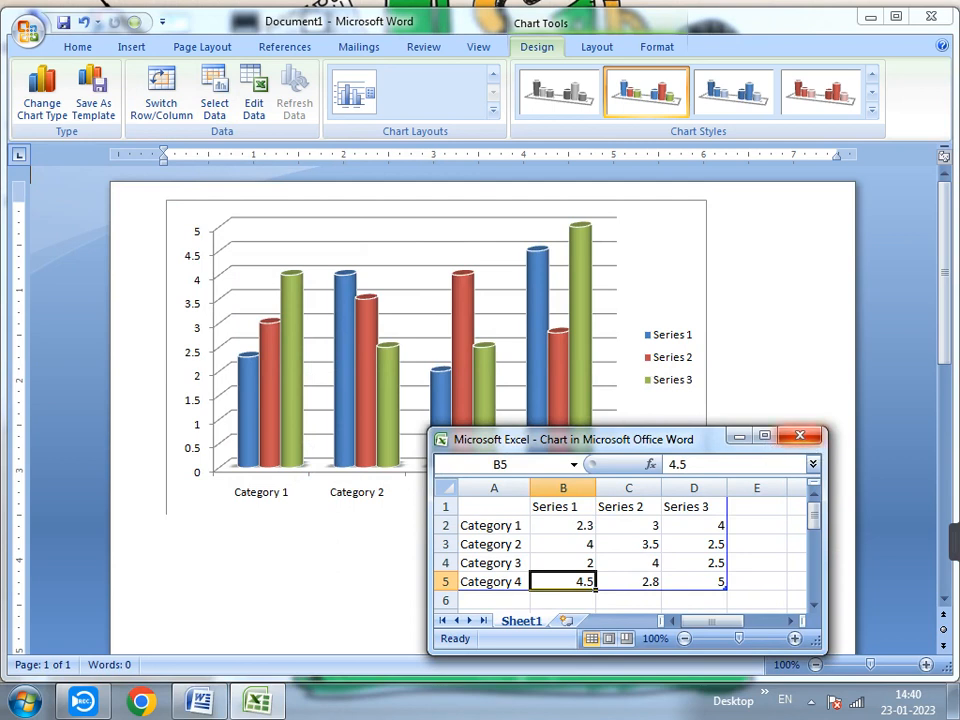
left_click(800, 436)
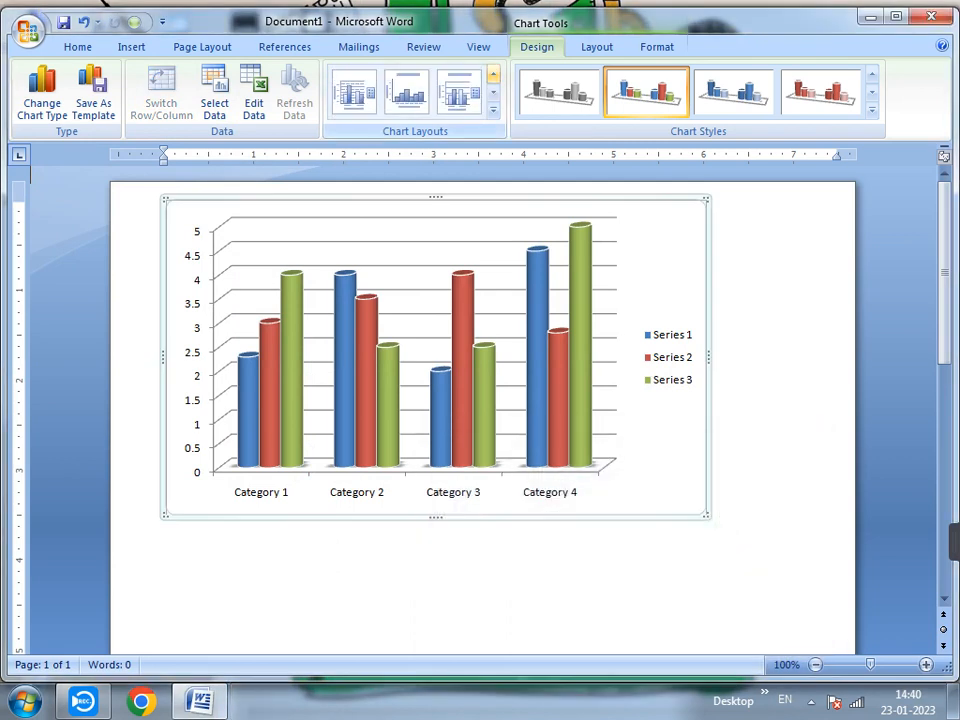
Step: Insert the photo of the couple in a yellow field from the Pictures library into the chart
left_click(597, 47)
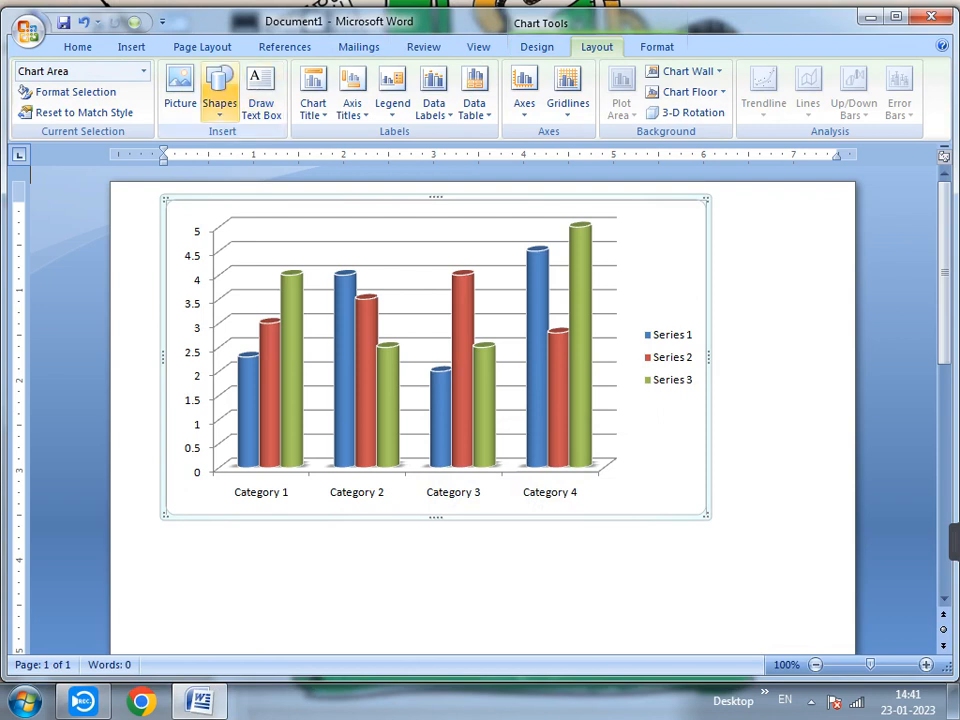
left_click(180, 88)
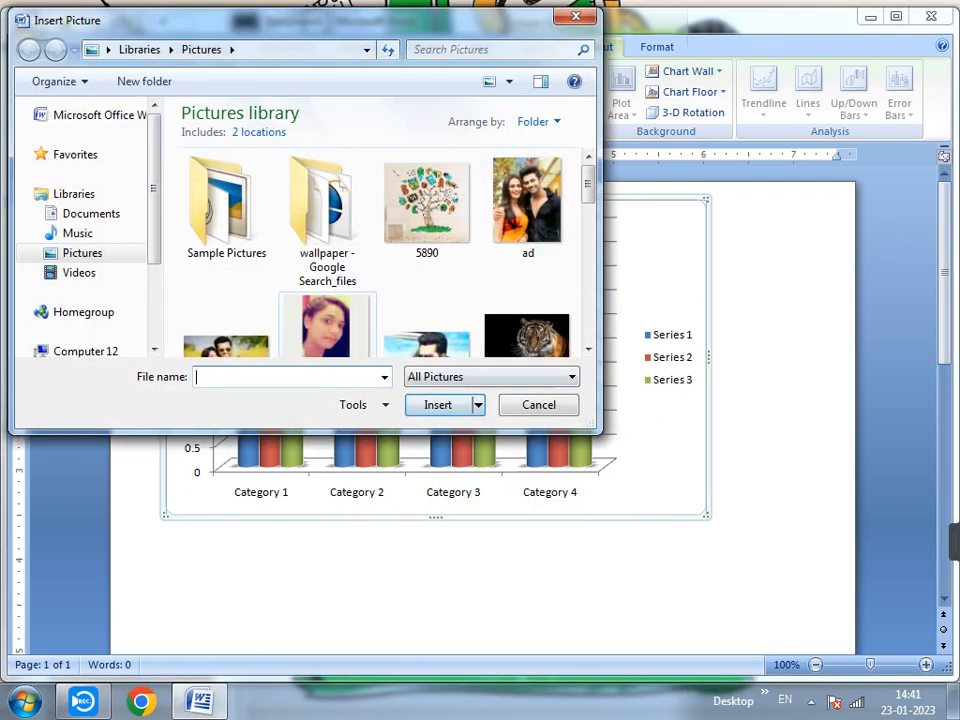
double_click(239, 346)
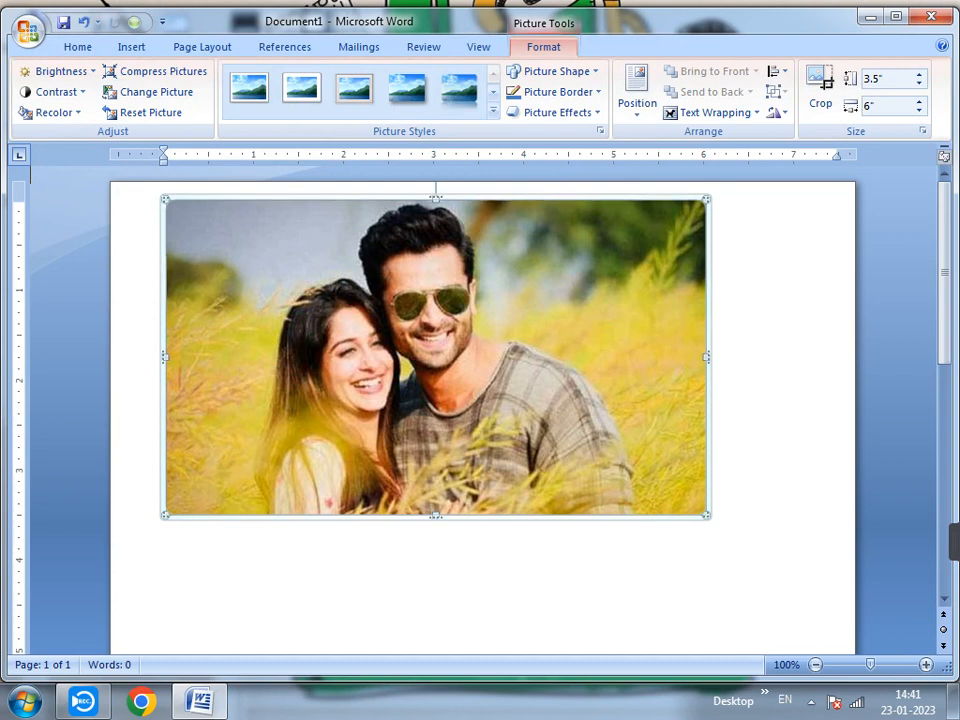
Step: Set the inserted picture's brightness to +10 %
left_click(714, 113)
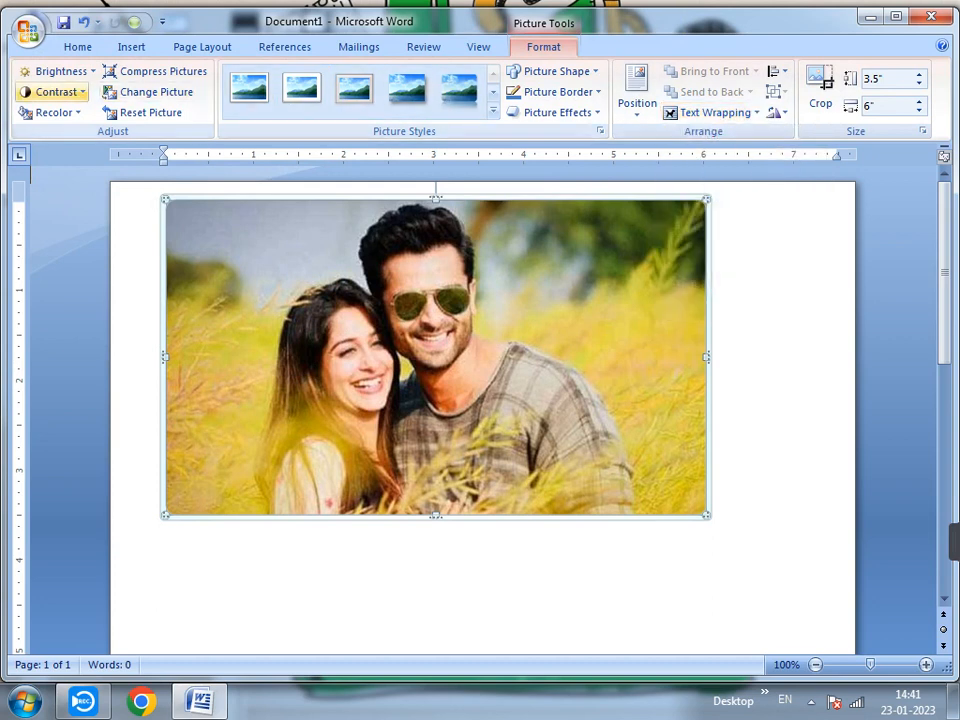
left_click(55, 71)
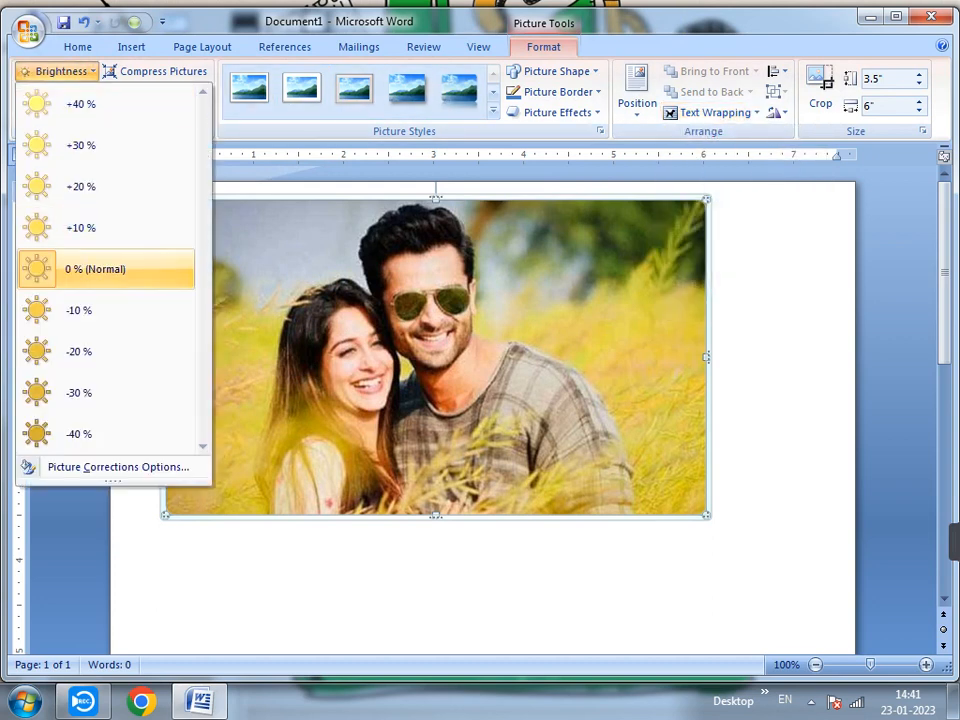
left_click(80, 228)
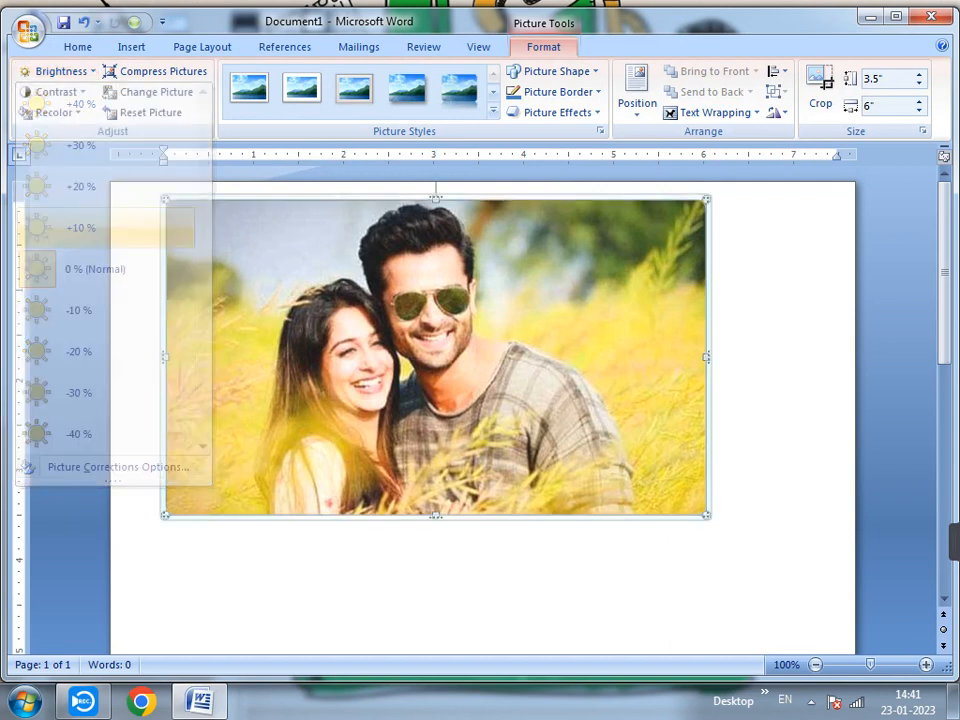
Step: Try to replace the inserted picture with one from the Pictures library, and return to the chart
left_click(156, 91)
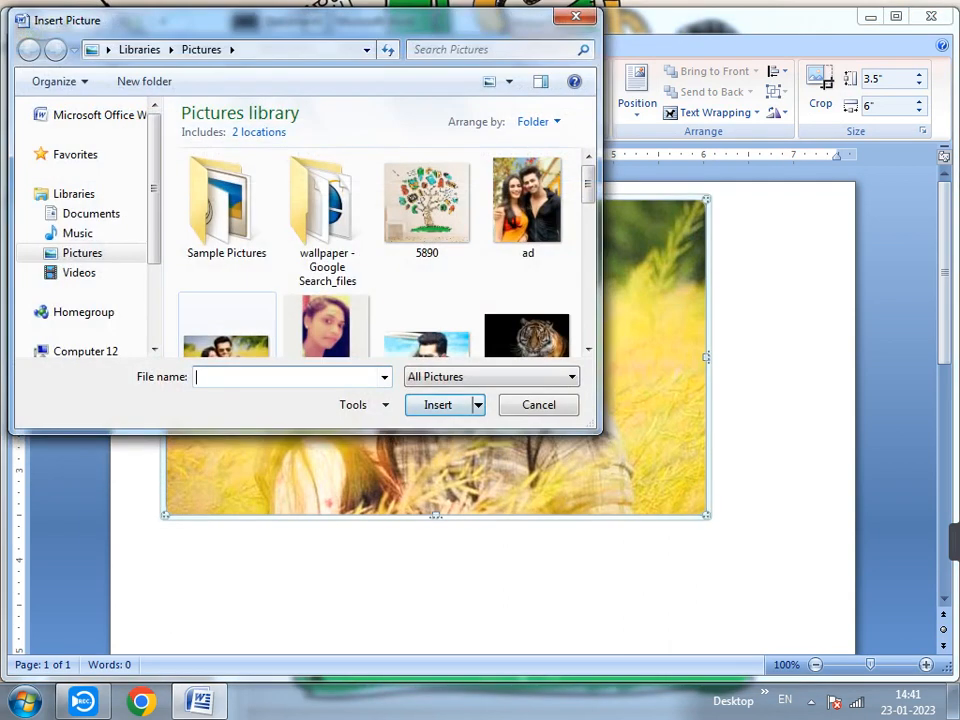
double_click(226, 345)
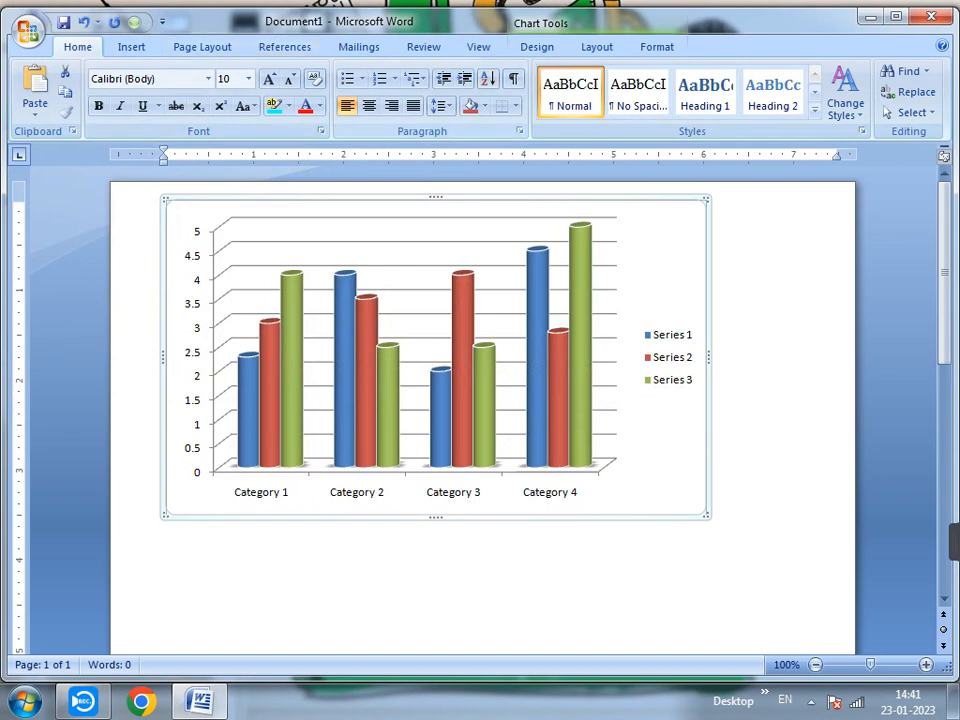
left_click(508, 302)
left_click(660, 248)
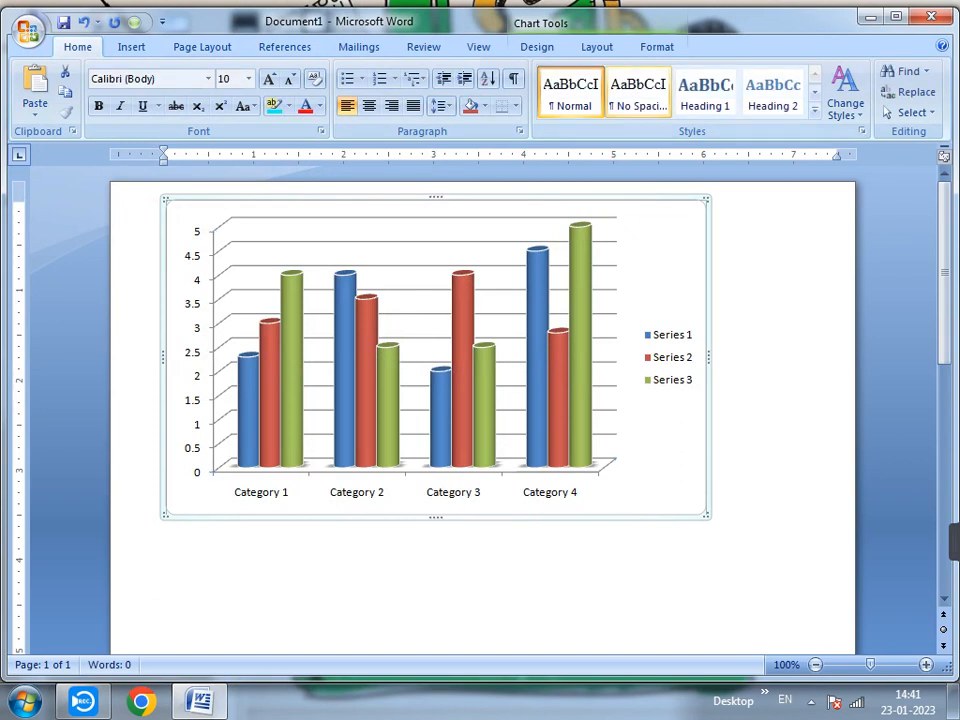
Step: Select the chart's floor and open its formatting options at the fill settings
left_click(657, 47)
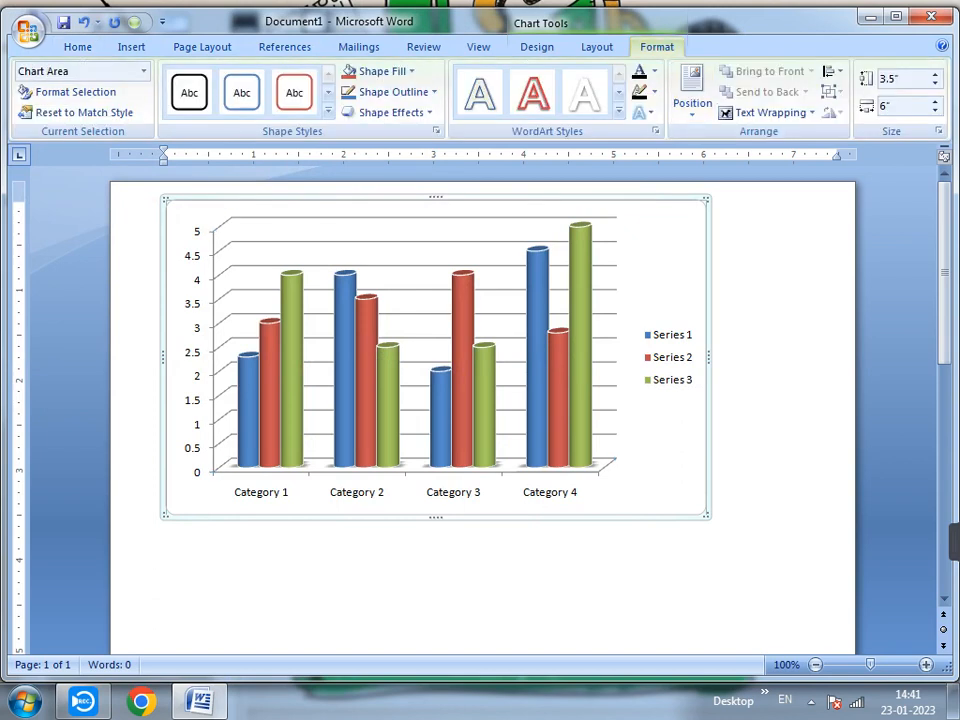
left_click(597, 47)
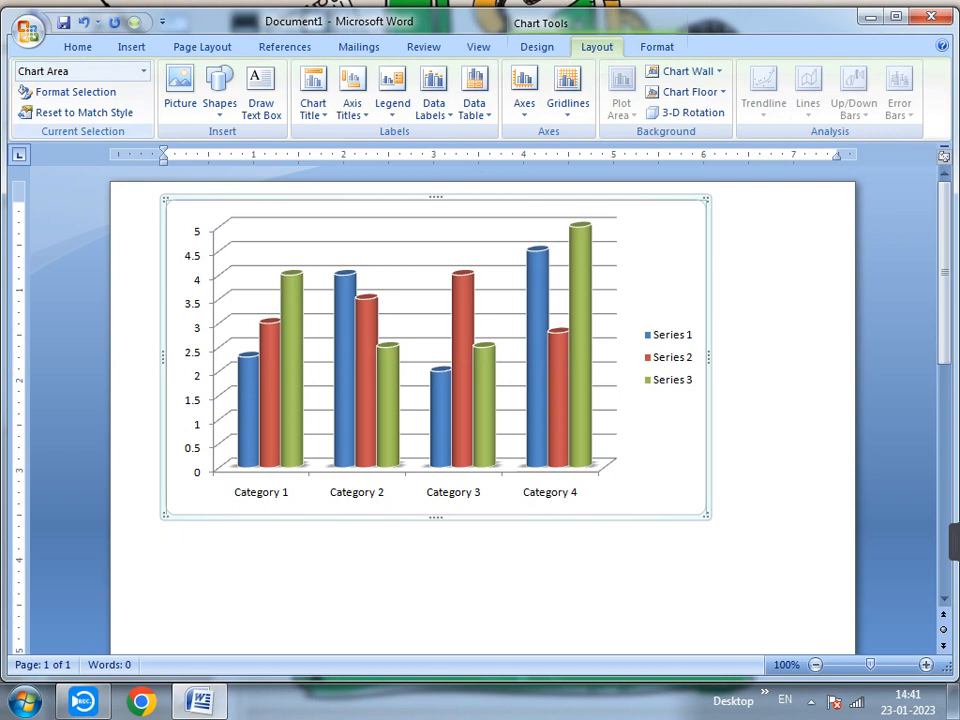
left_click(144, 71)
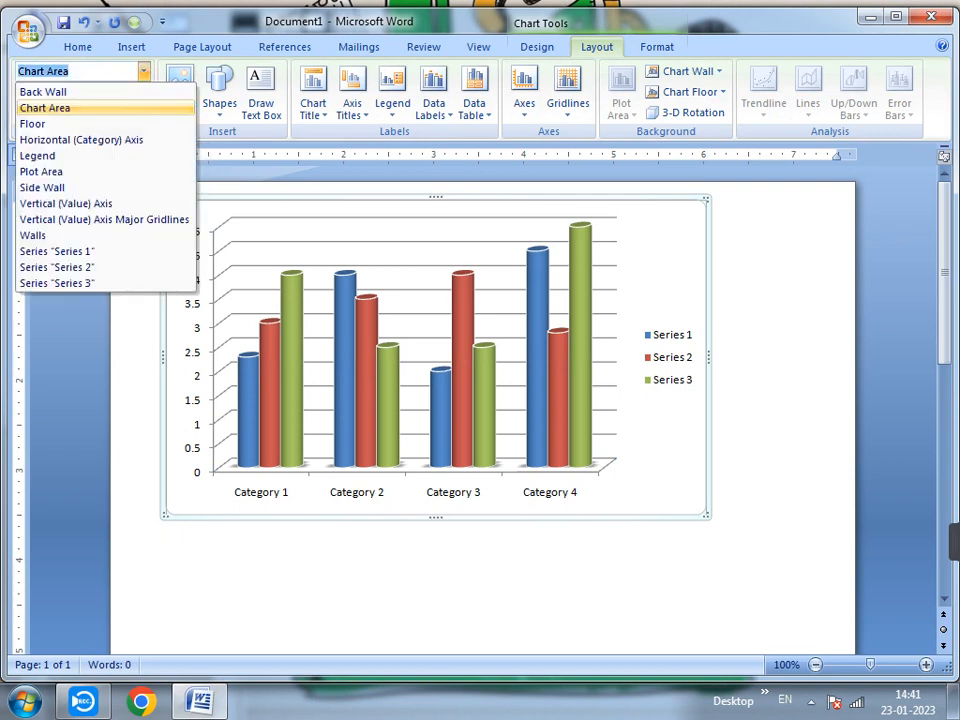
left_click(33, 123)
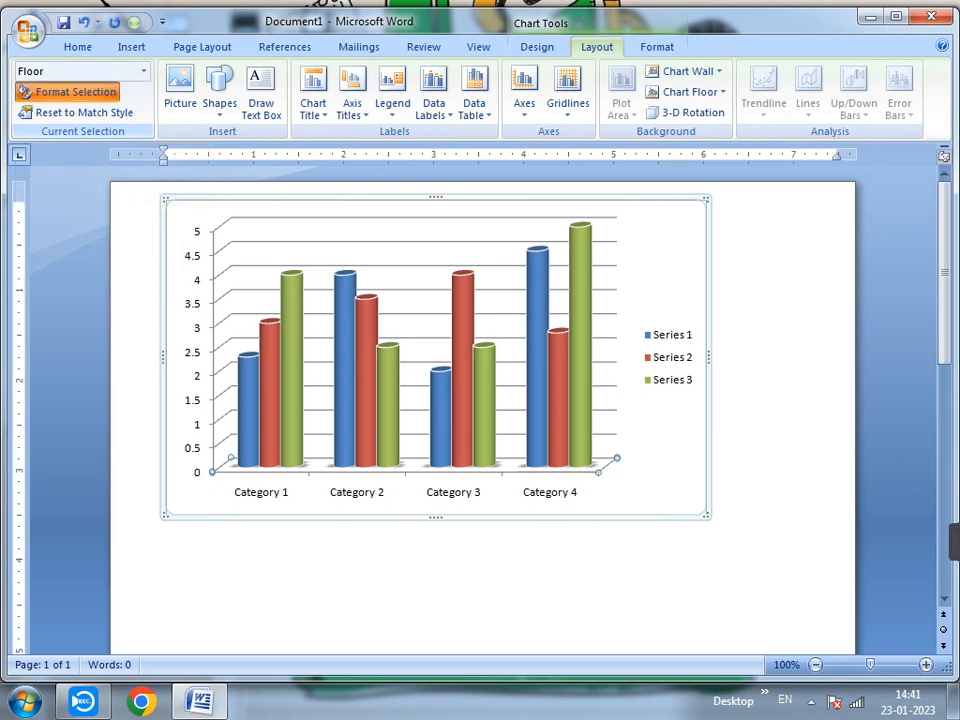
left_click(75, 92)
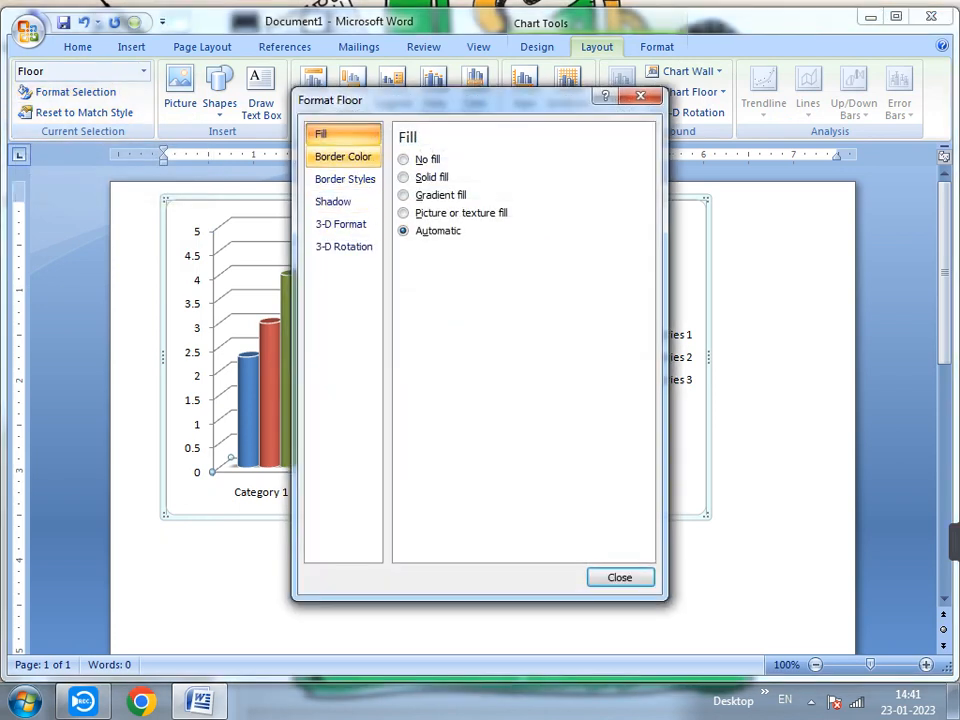
left_click(343, 157)
left_click(335, 134)
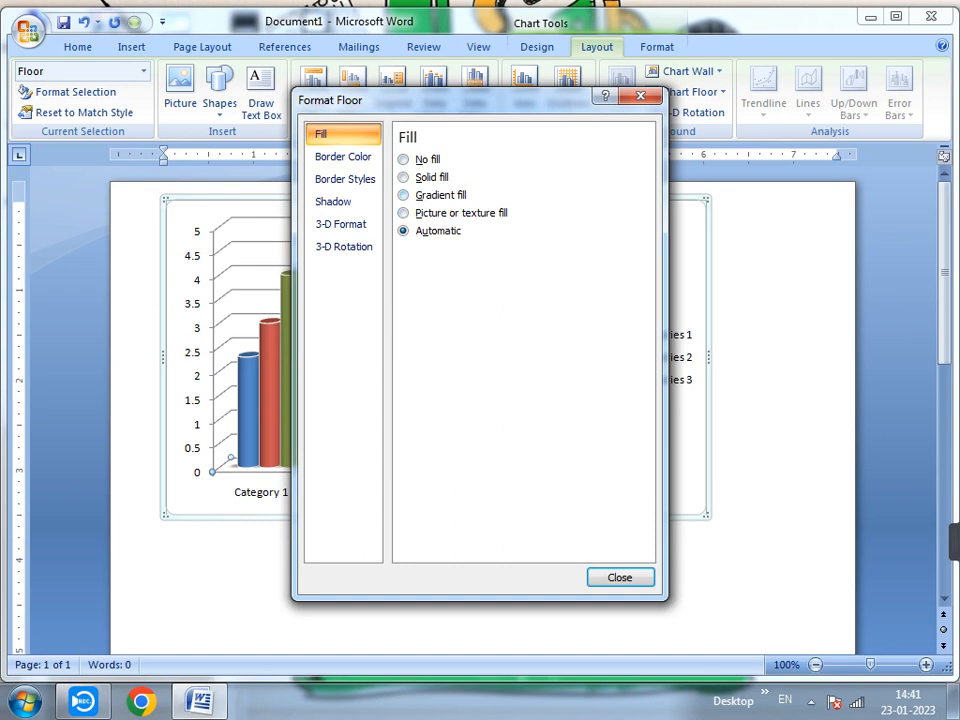
Step: Try a solid fill, no fill and a gradient fill on the chart's floor
left_click(404, 177)
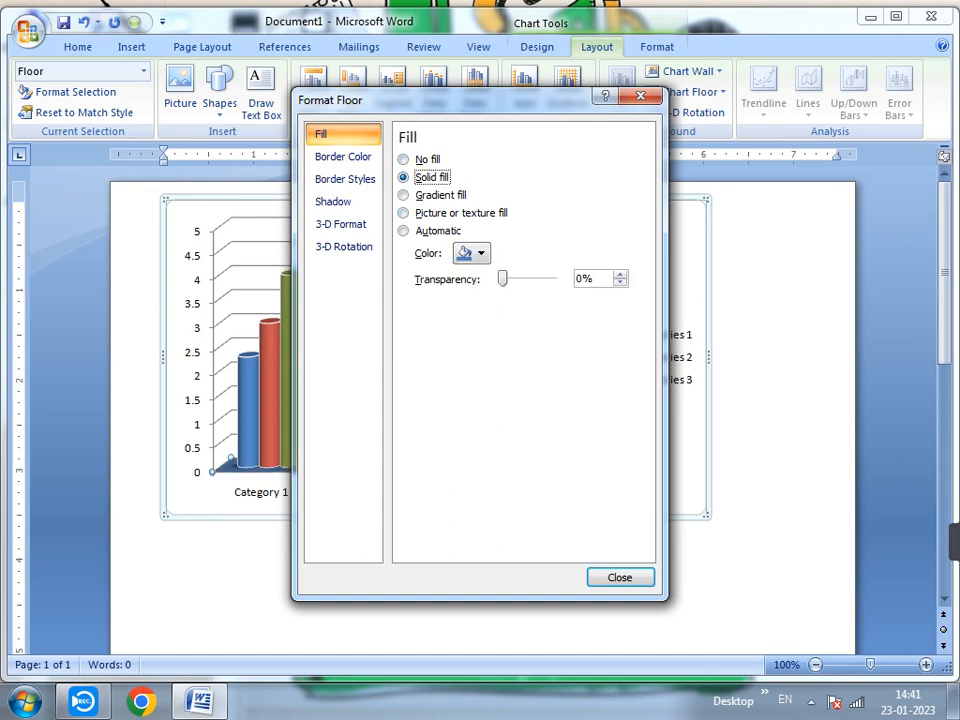
left_click_drag(450, 100, 748, 125)
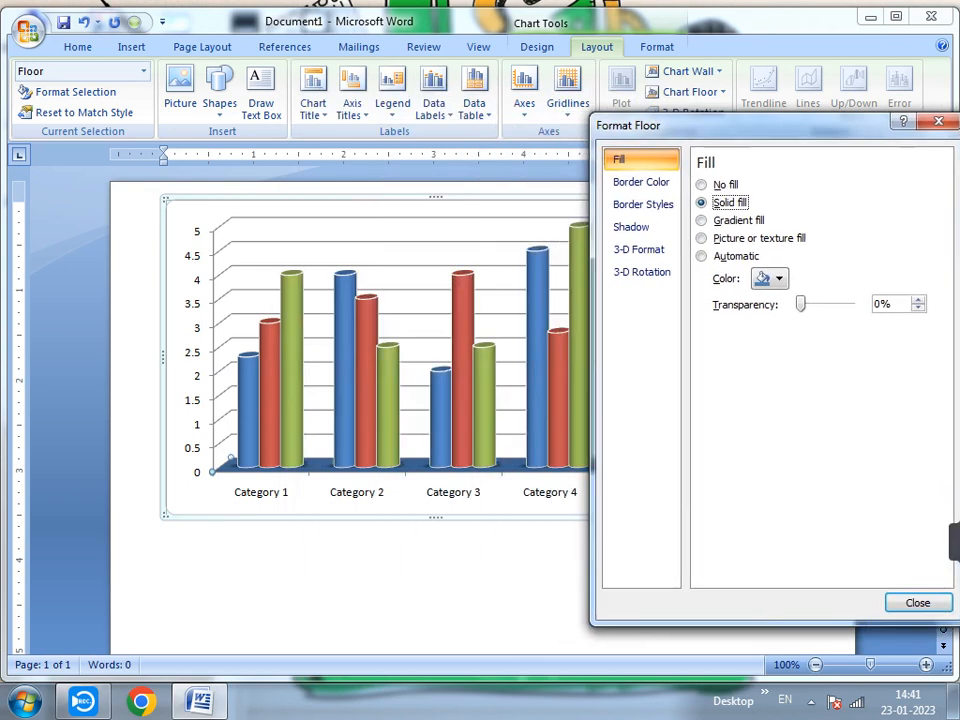
left_click(702, 185)
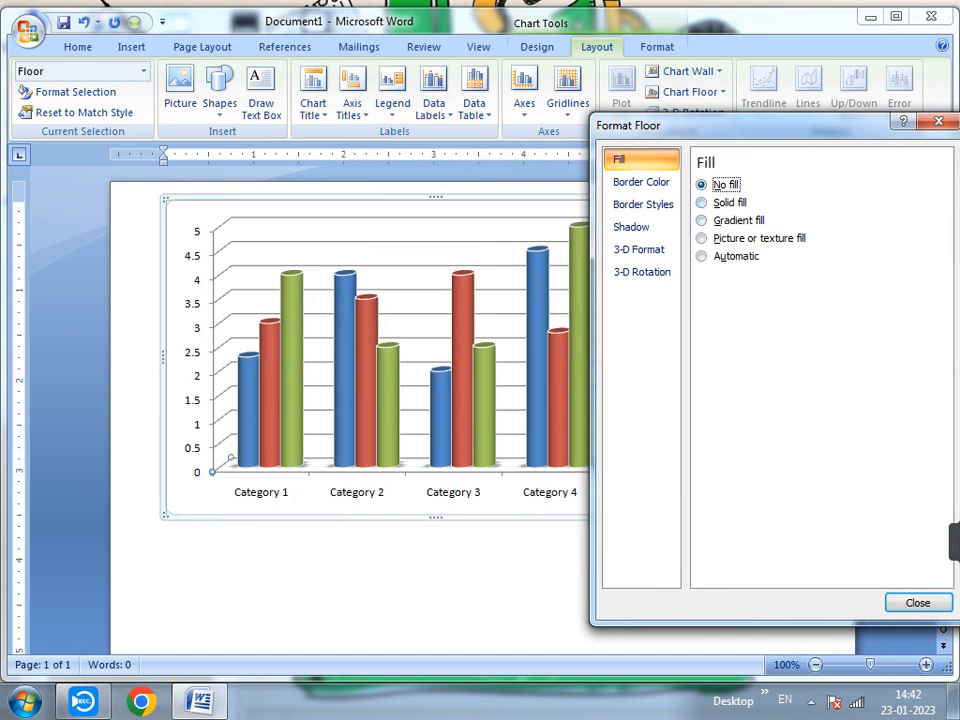
left_click(702, 202)
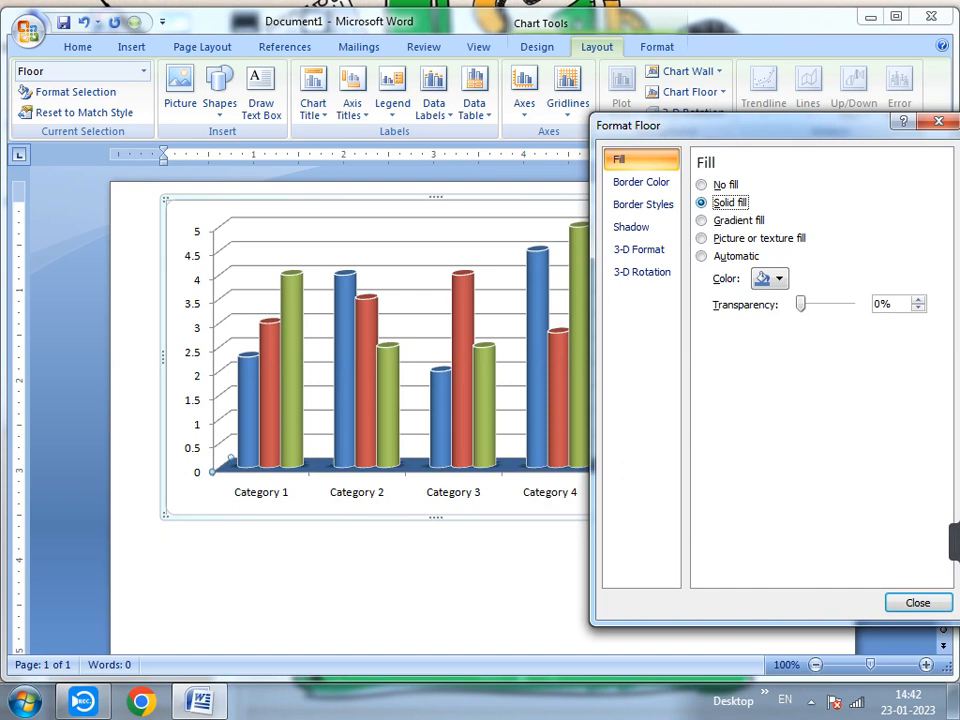
left_click(702, 220)
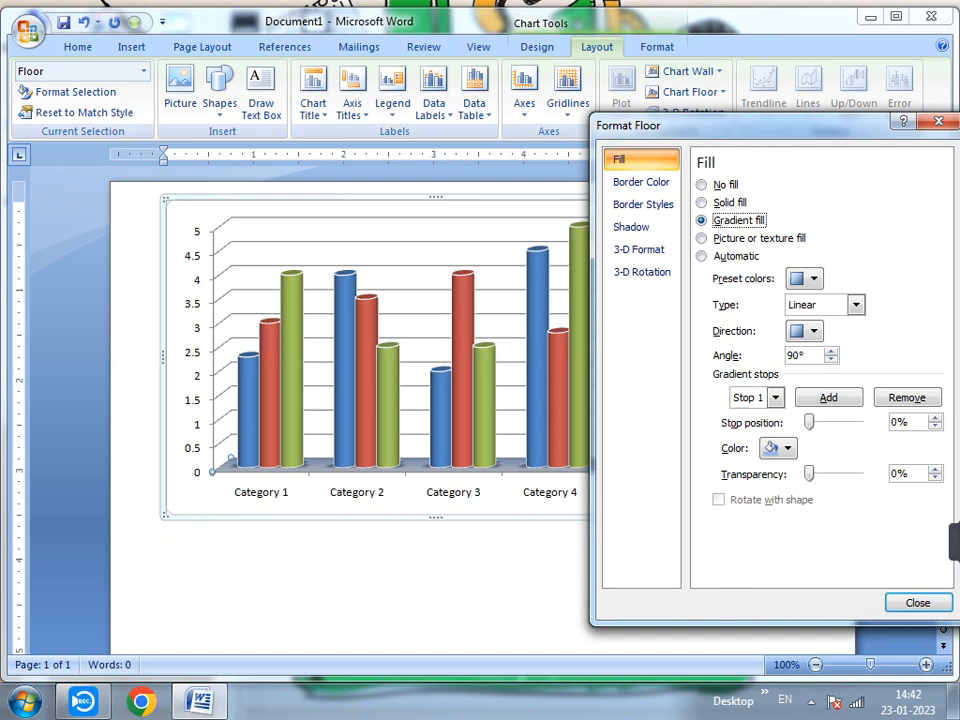
Step: Try several texture fills on the chart's floor, and set its fill back to Automatic
left_click(702, 238)
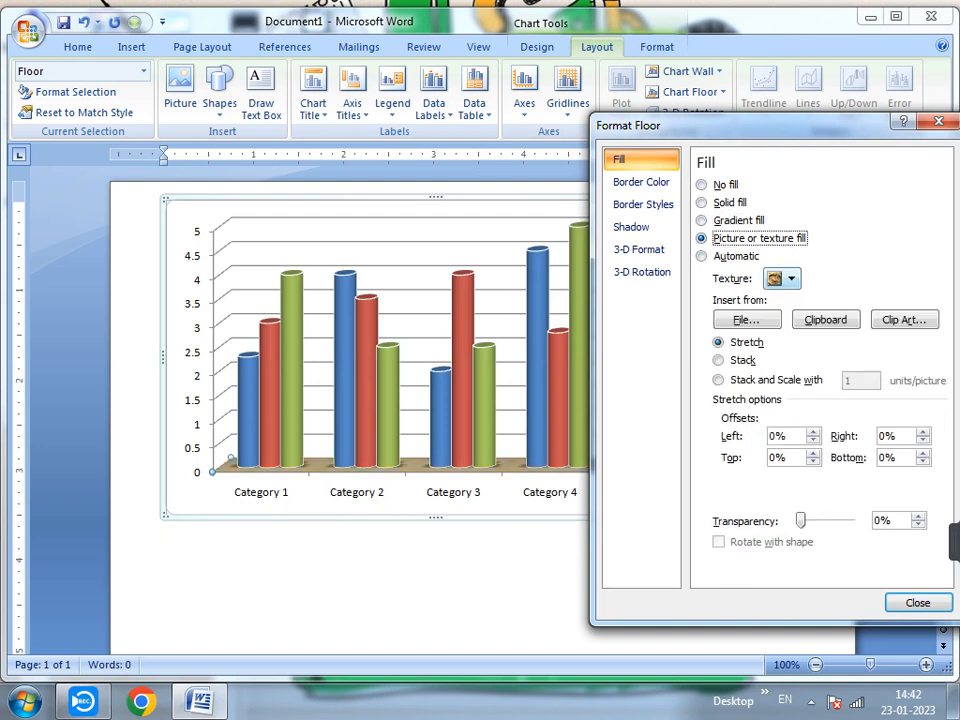
left_click(784, 279)
left_click(823, 322)
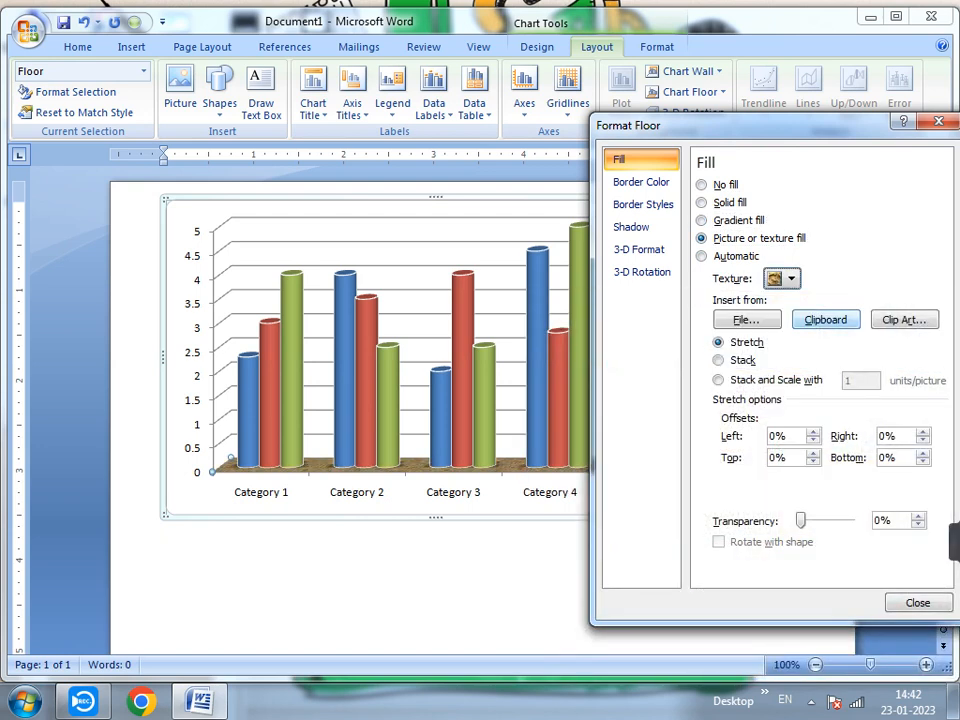
left_click(784, 279)
left_click(651, 415)
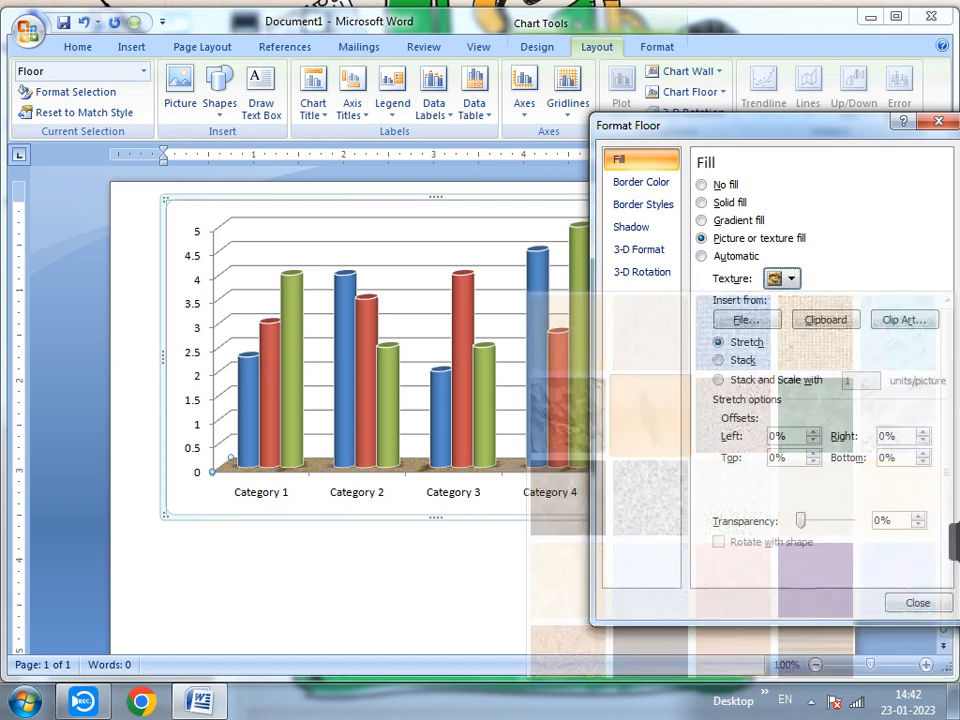
left_click(784, 279)
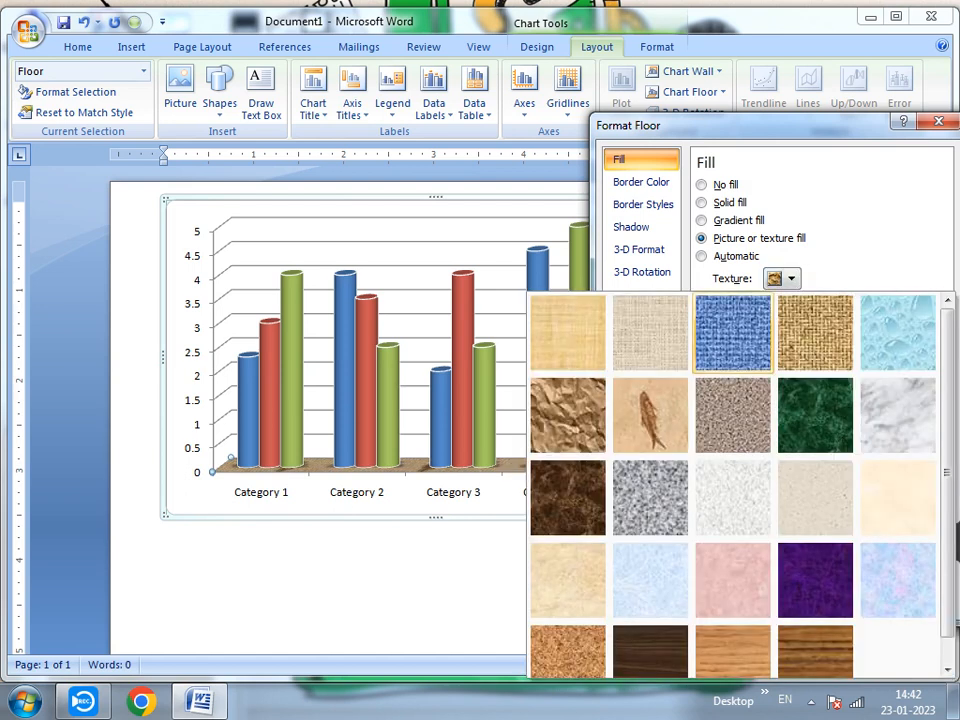
left_click(568, 409)
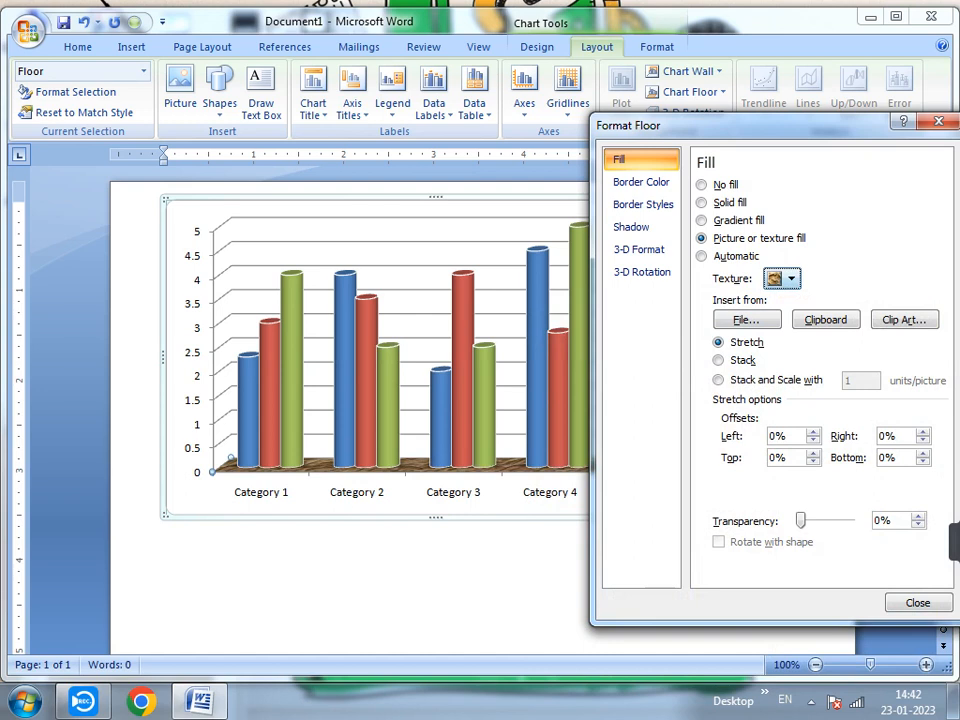
left_click(730, 256)
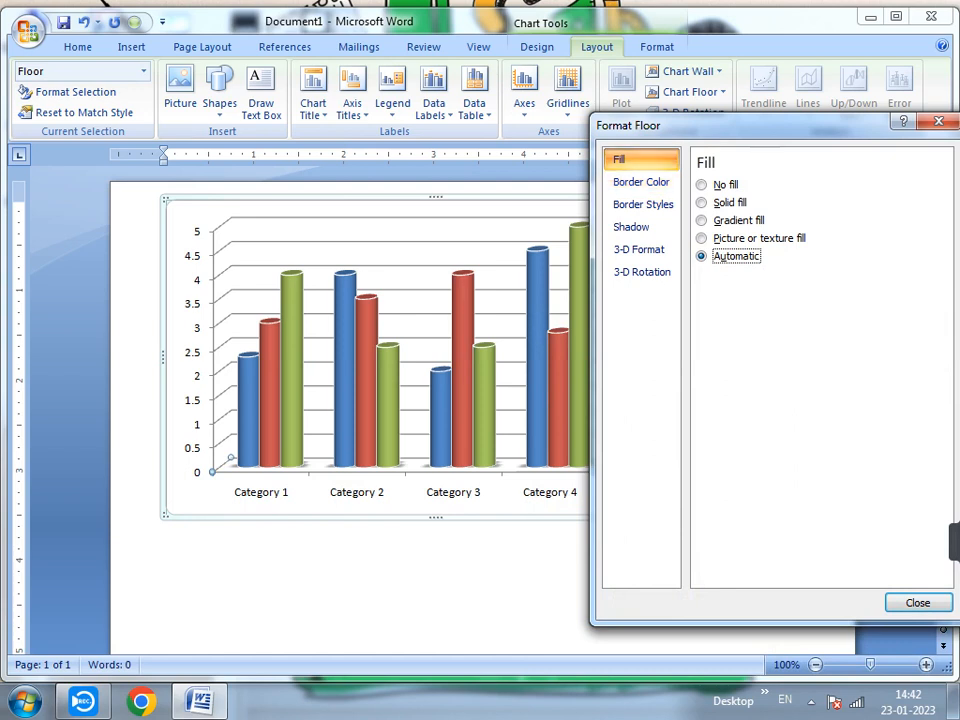
Step: Try a solid border line on the floor in the standard colors green, red and purple
left_click(641, 182)
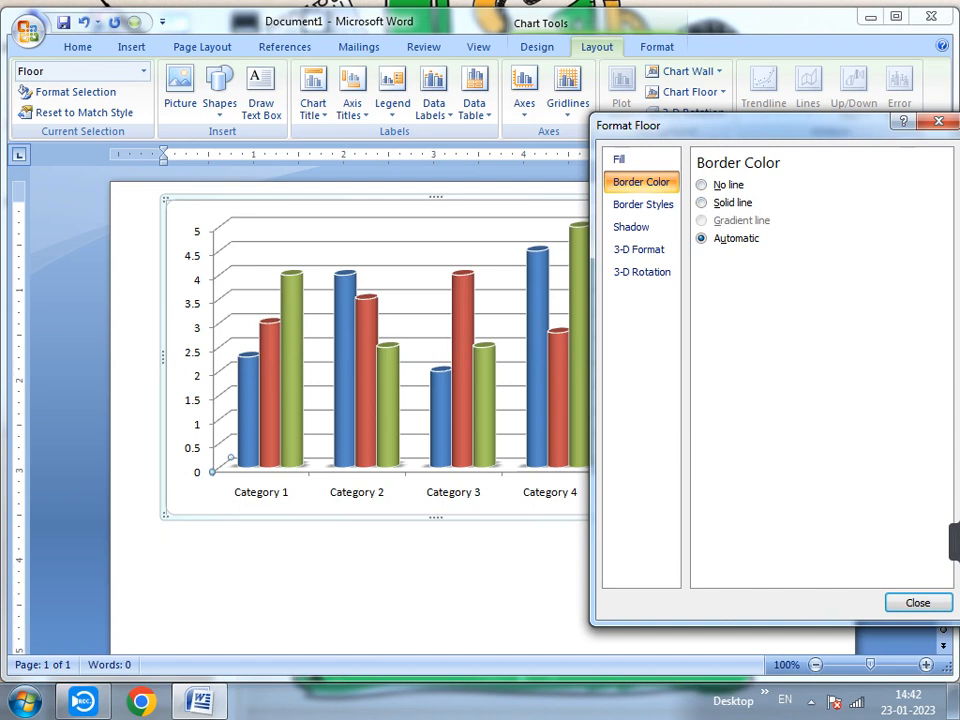
left_click(702, 202)
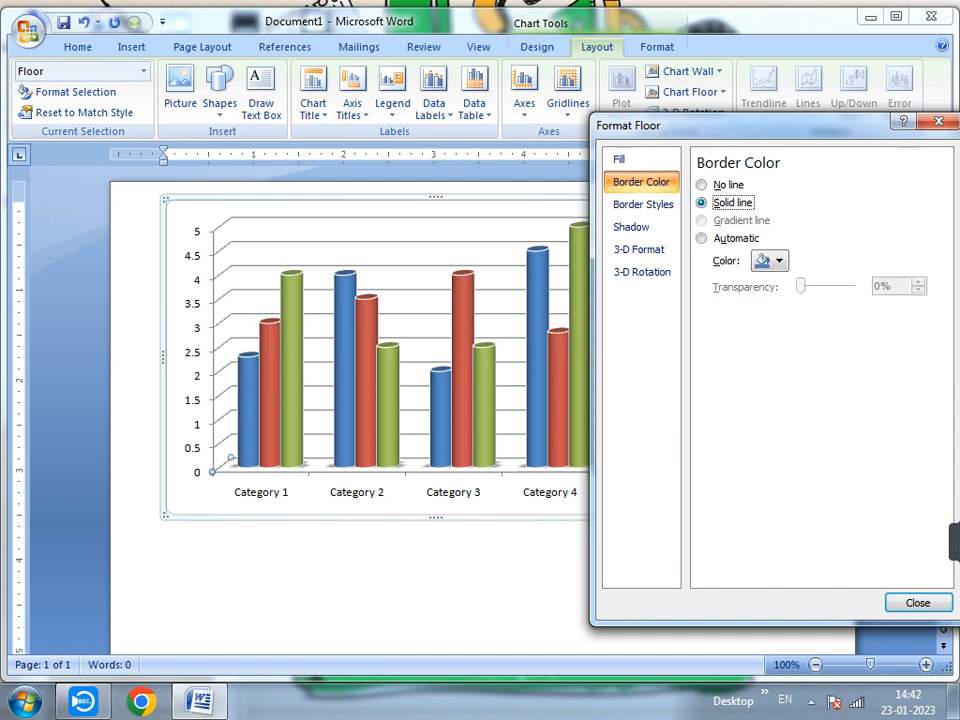
left_click(778, 261)
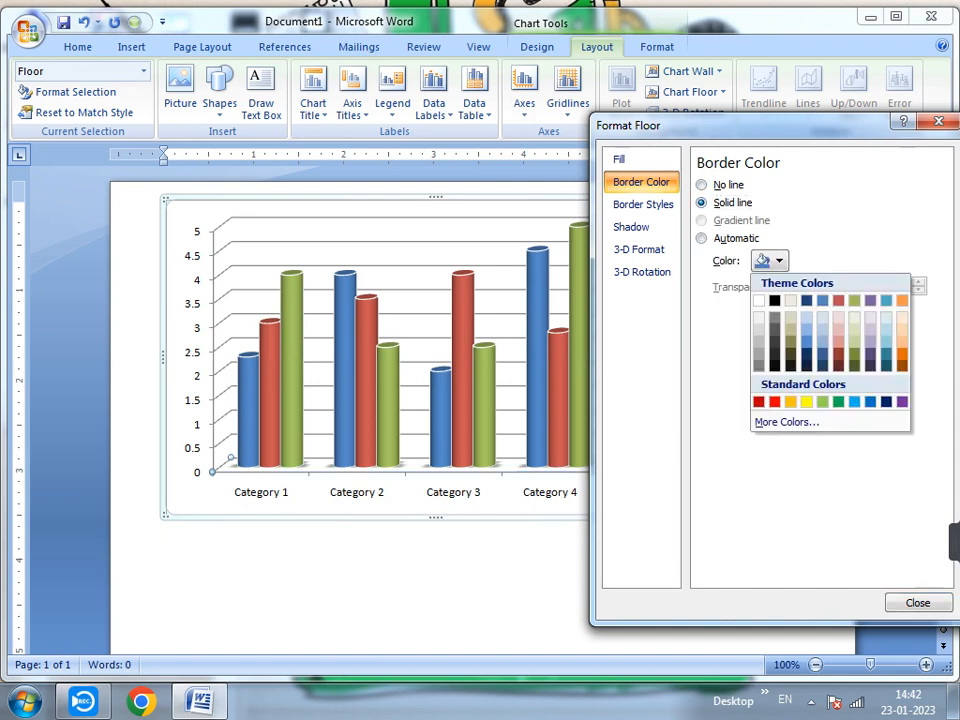
left_click(838, 401)
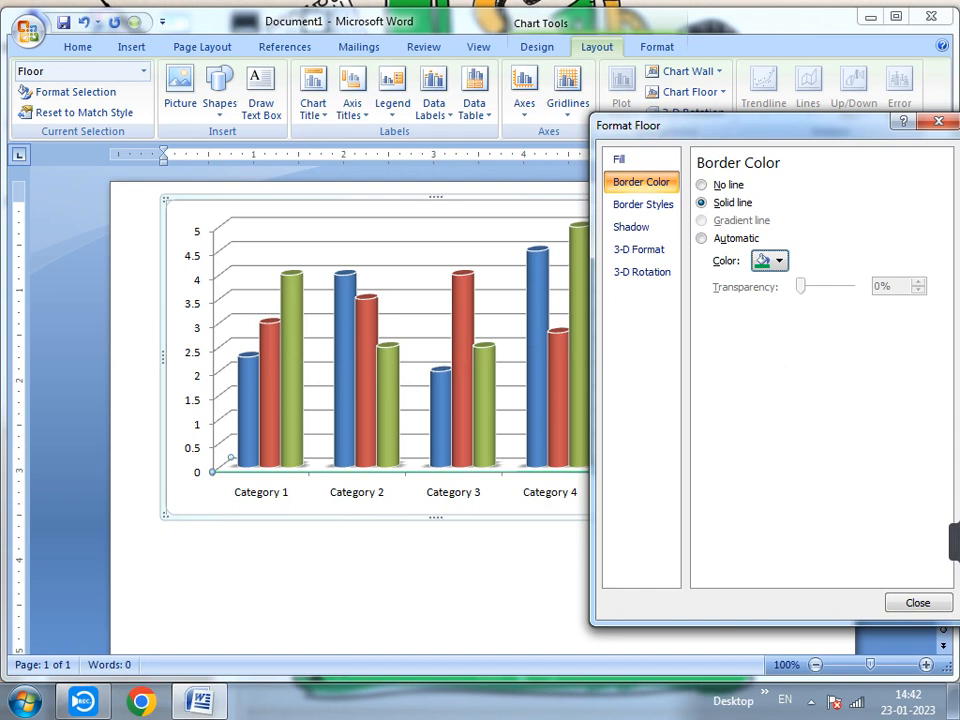
left_click(779, 260)
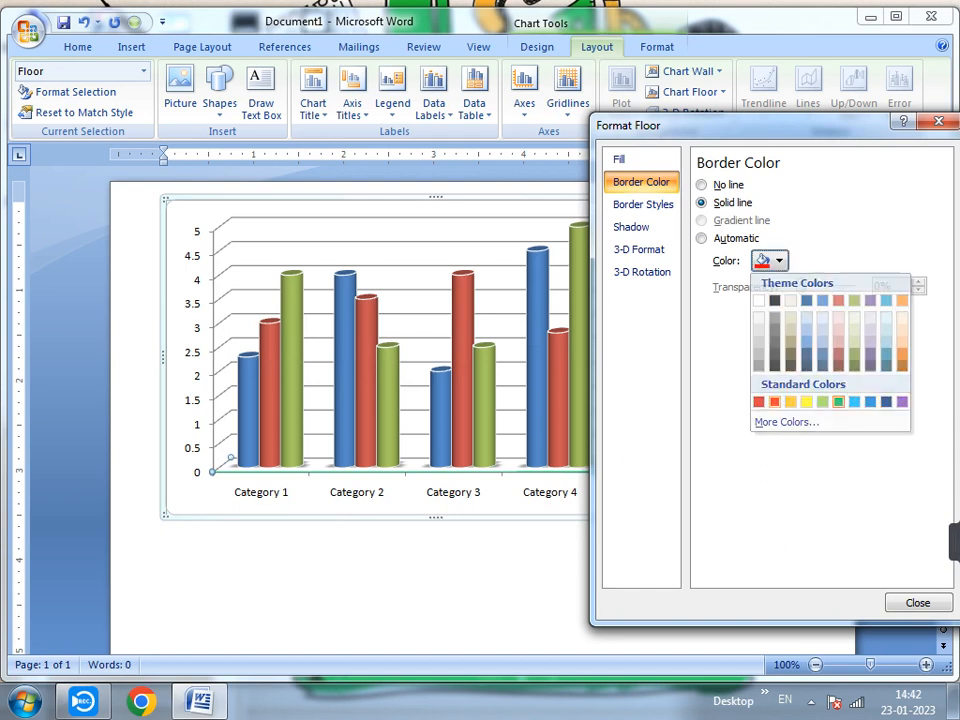
left_click(774, 401)
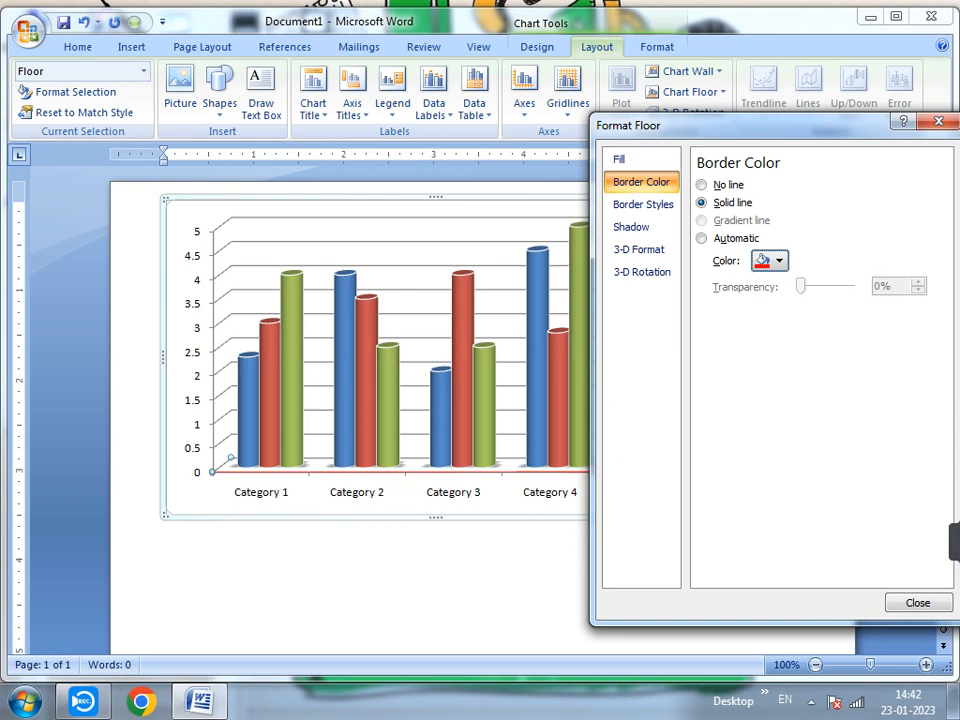
left_click(778, 261)
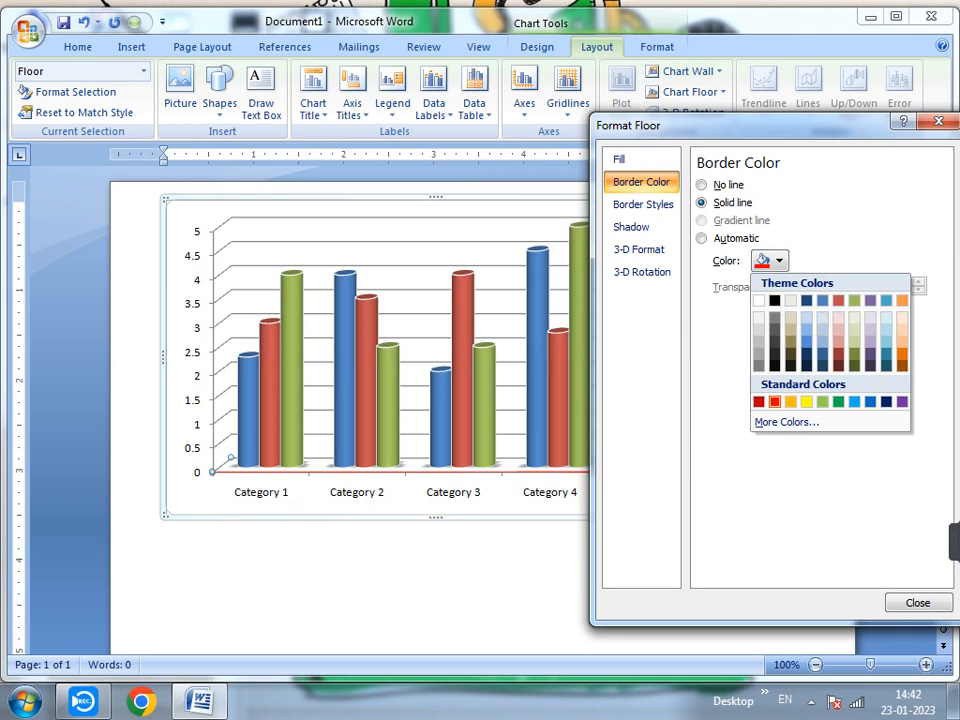
left_click(902, 401)
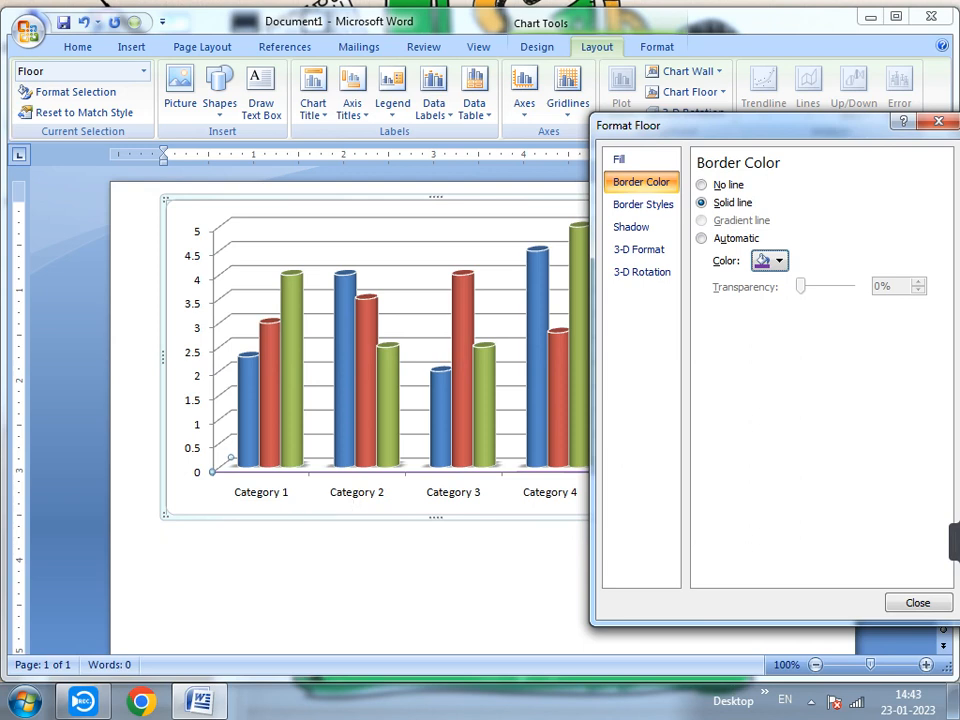
Step: Reset the floor's border to Automatic and try yellow, settling on a solid line in standard red
left_click(702, 238)
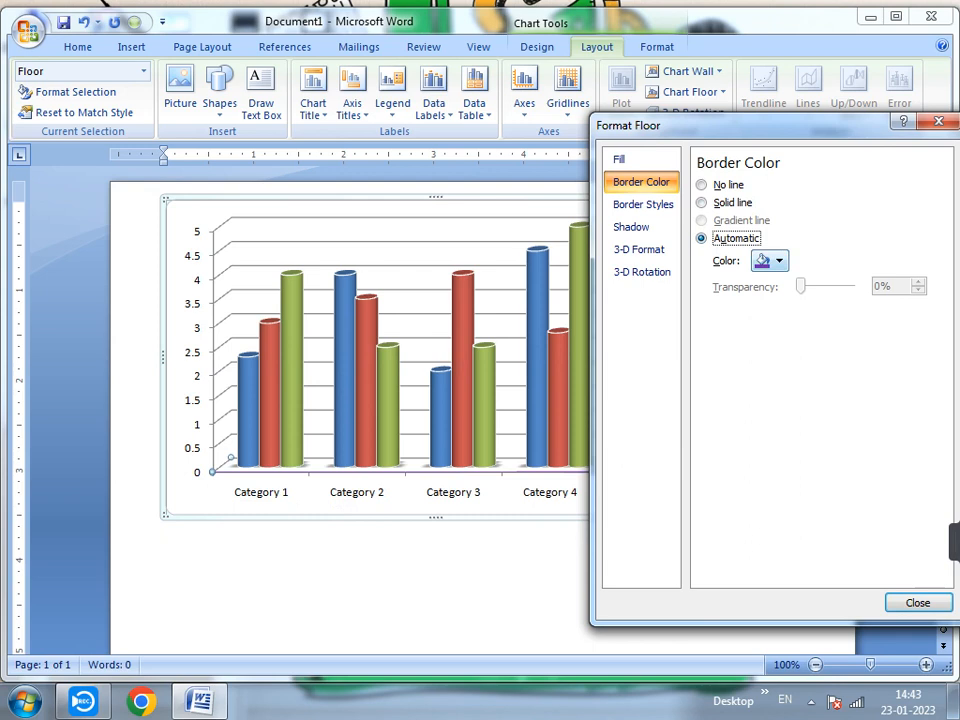
left_click(770, 260)
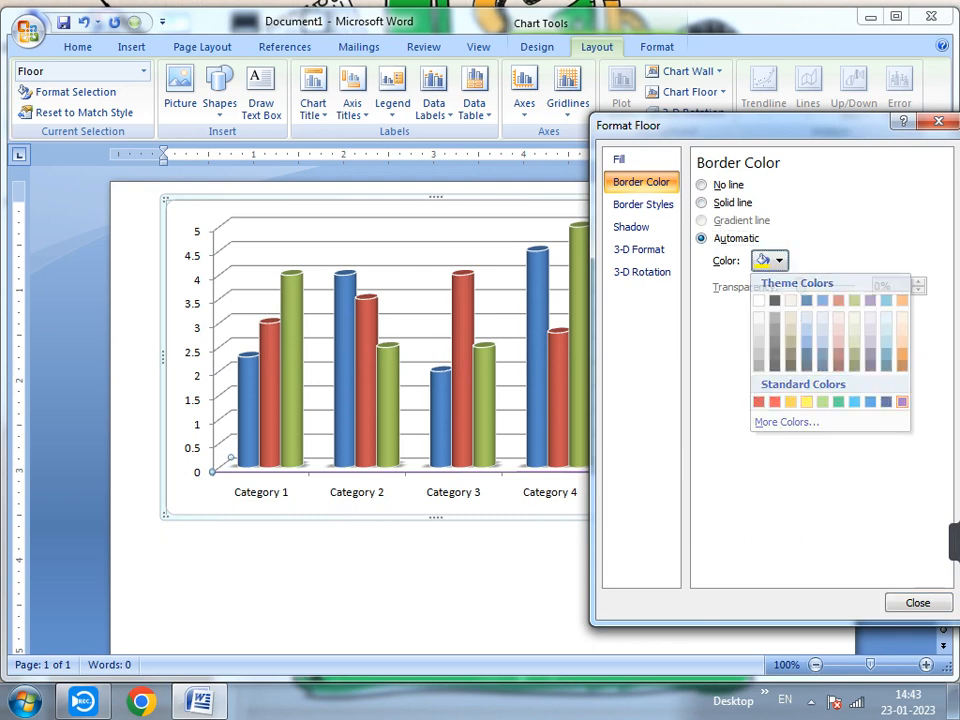
left_click(807, 402)
left_click(770, 260)
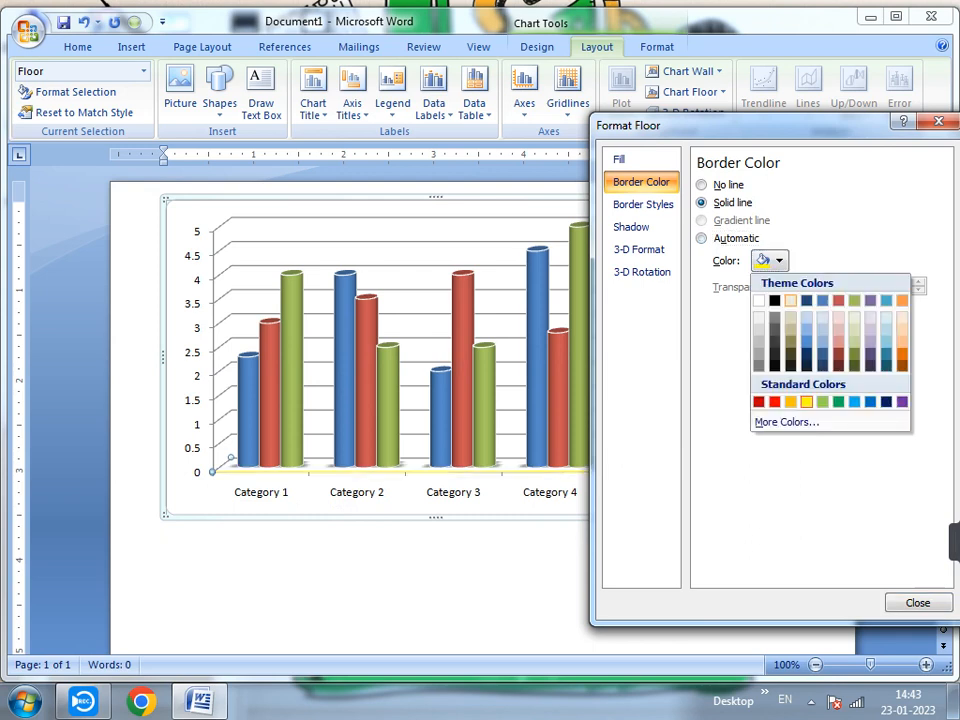
left_click(777, 402)
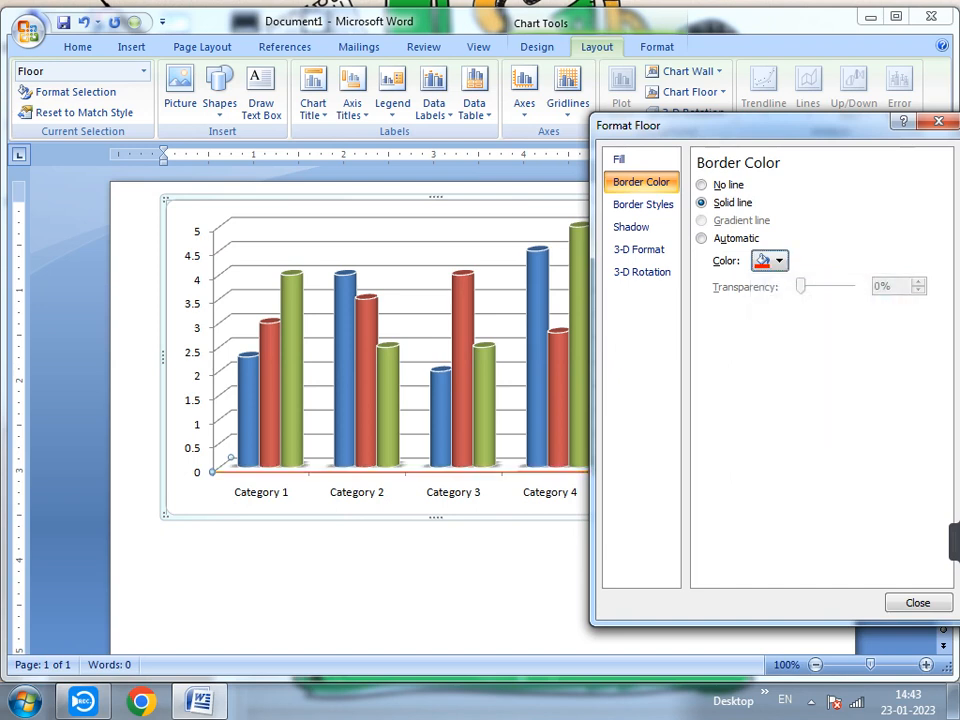
Step: Set the width of the floor's border to 5 pt
left_click(643, 204)
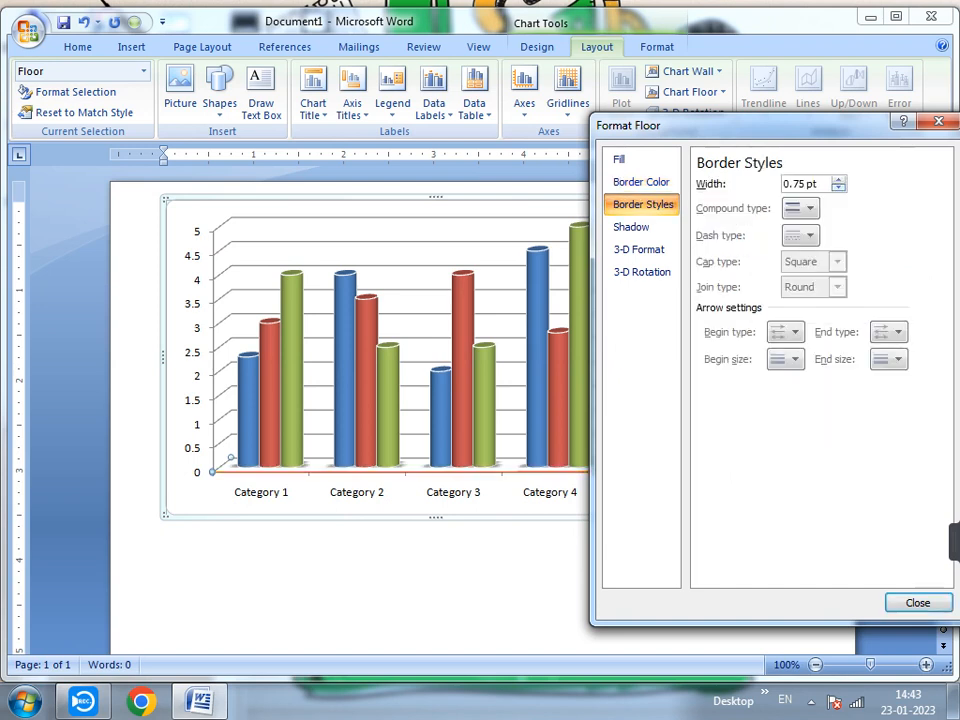
left_click(839, 179)
left_click(839, 179)
left_click(839, 179)
left_click(839, 179)
left_click(839, 179)
left_click(839, 179)
left_click(839, 179)
left_click(839, 179)
left_click(839, 179)
left_click(839, 179)
left_click(839, 179)
left_click(839, 179)
left_click(839, 179)
left_click(839, 179)
left_click(839, 179)
left_click(839, 179)
left_click(839, 179)
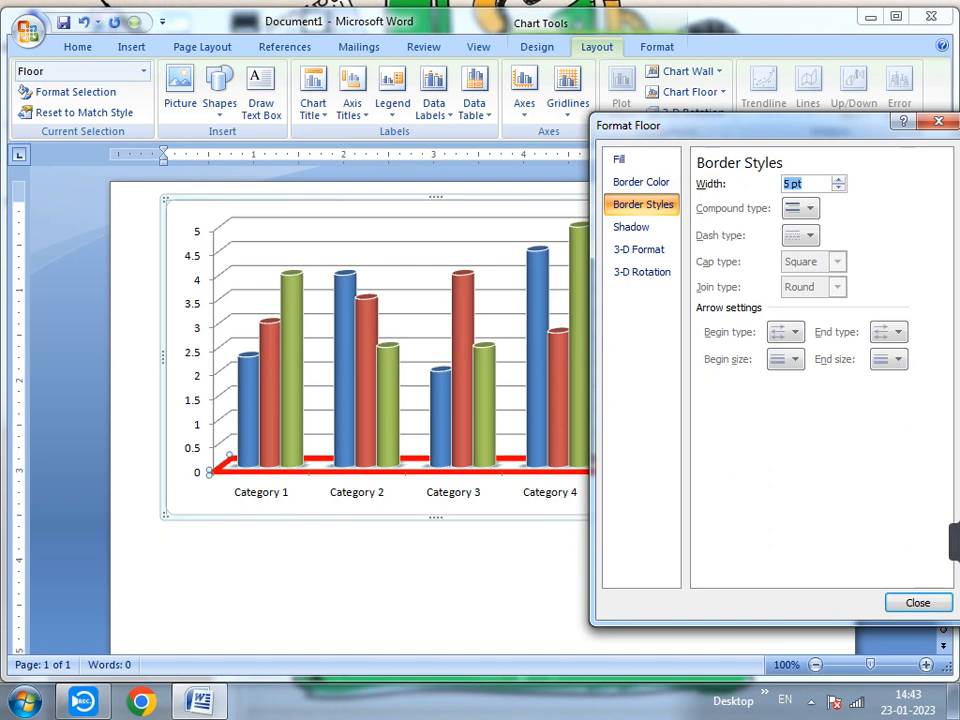
Step: Apply a preset shadow to the floor and set its transparency to 80% and its size to 73%
left_click(632, 227)
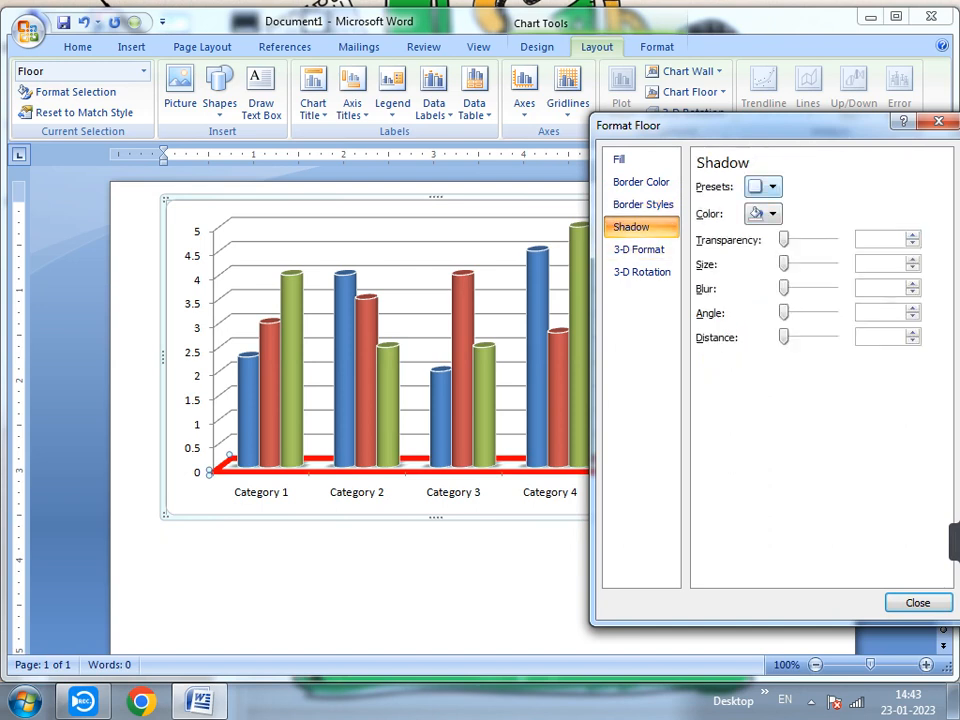
left_click(763, 186)
left_click(823, 313)
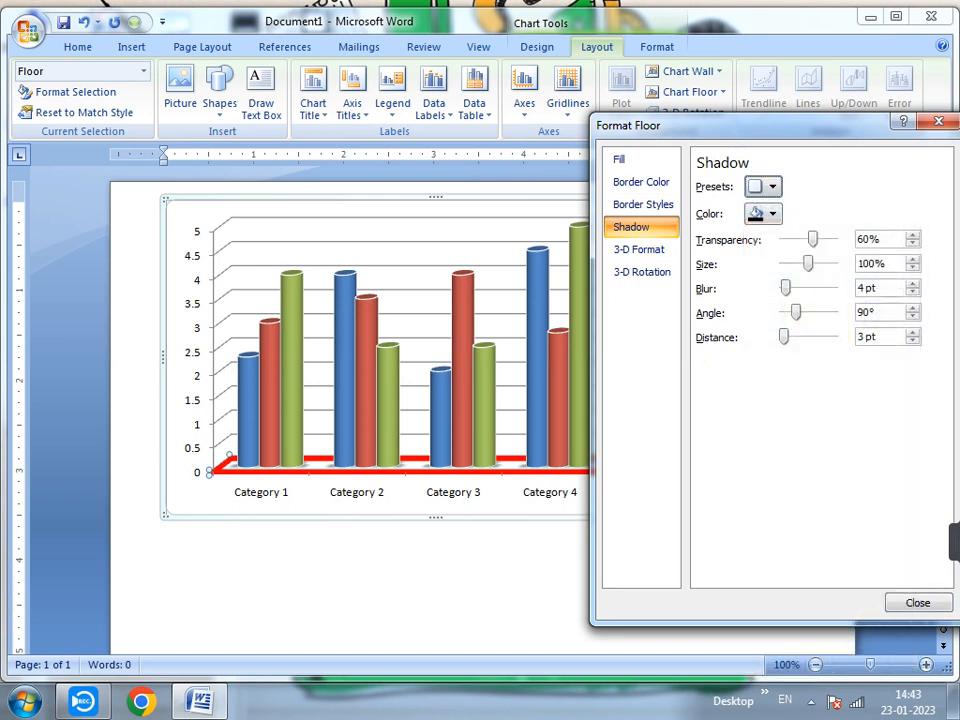
left_click(763, 213)
left_click(763, 213)
left_click_drag(812, 238, 801, 263)
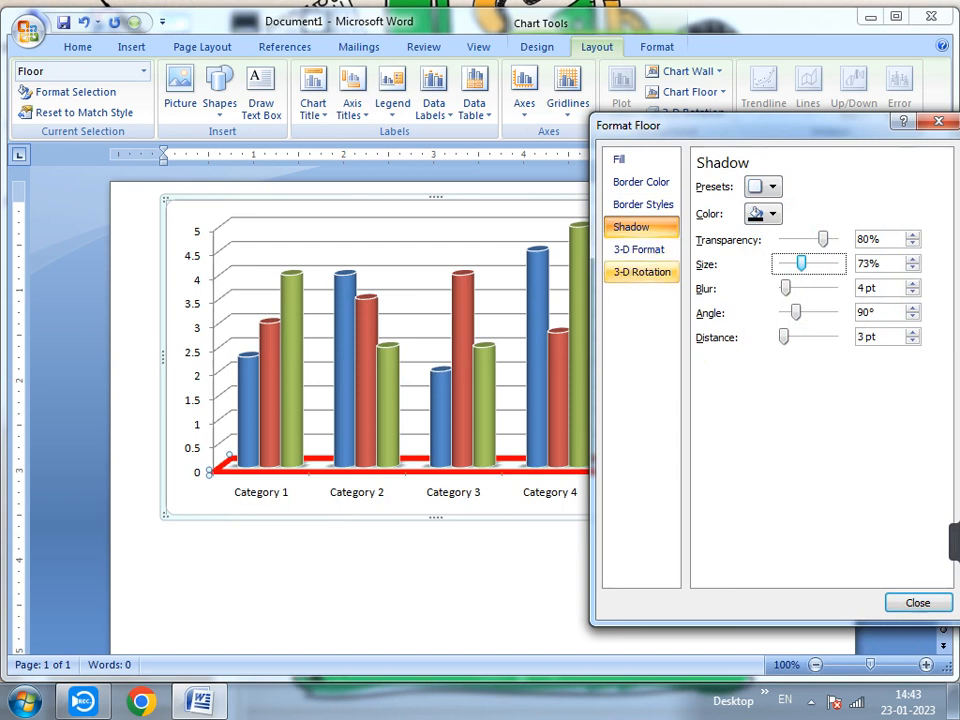
Step: Apply the second bevel in the first row as the floor's top bevel, giving it 6 pt width and 6 pt height
left_click(642, 271)
left_click(639, 249)
left_click(781, 213)
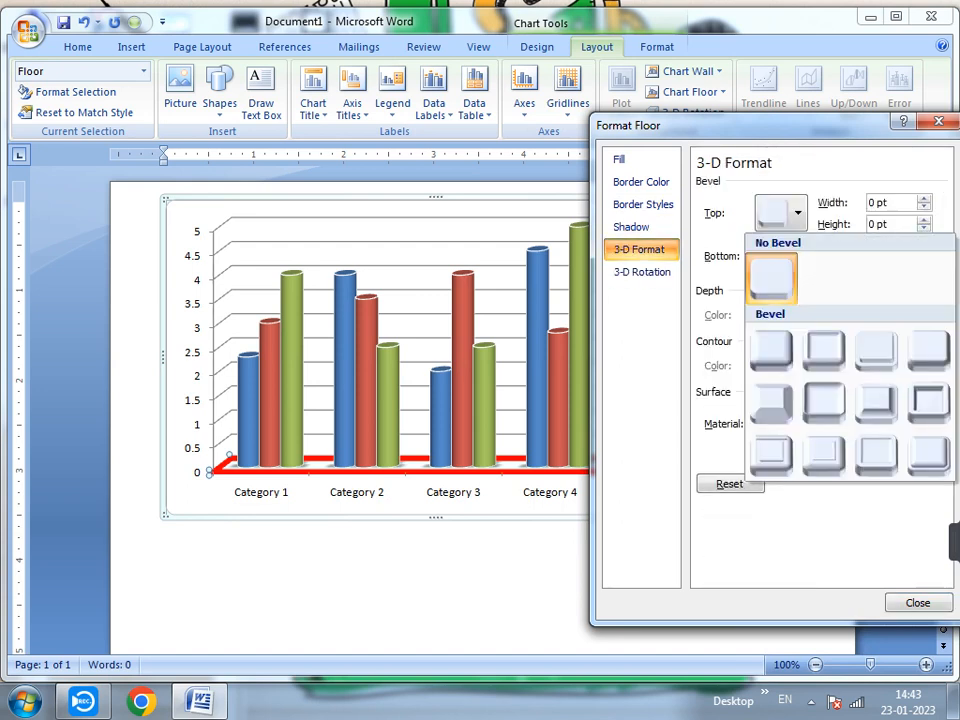
left_click(825, 349)
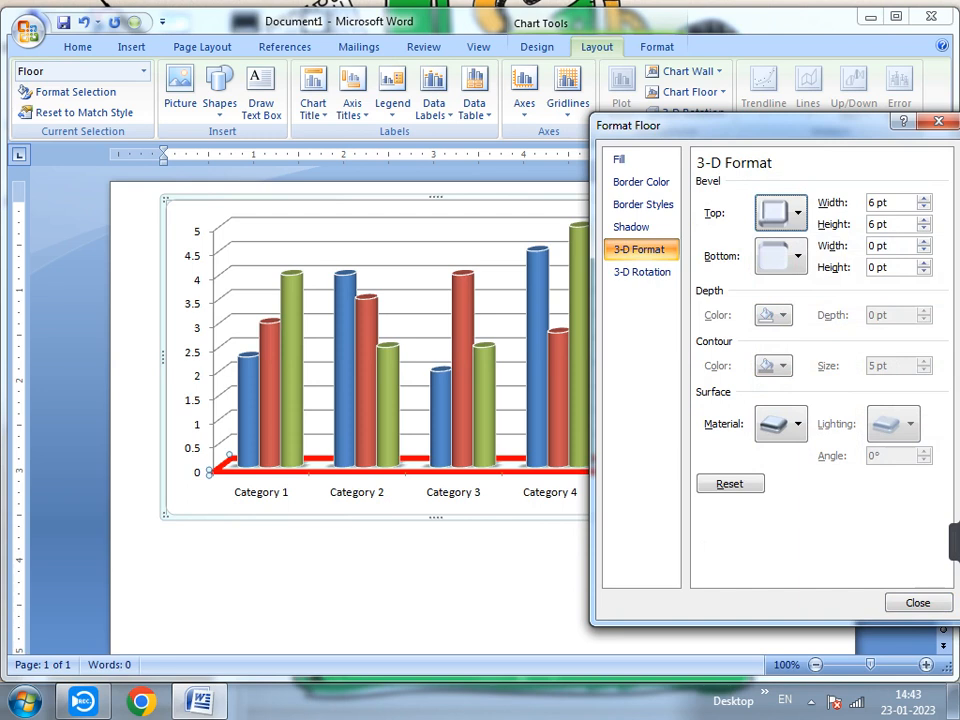
left_click(642, 272)
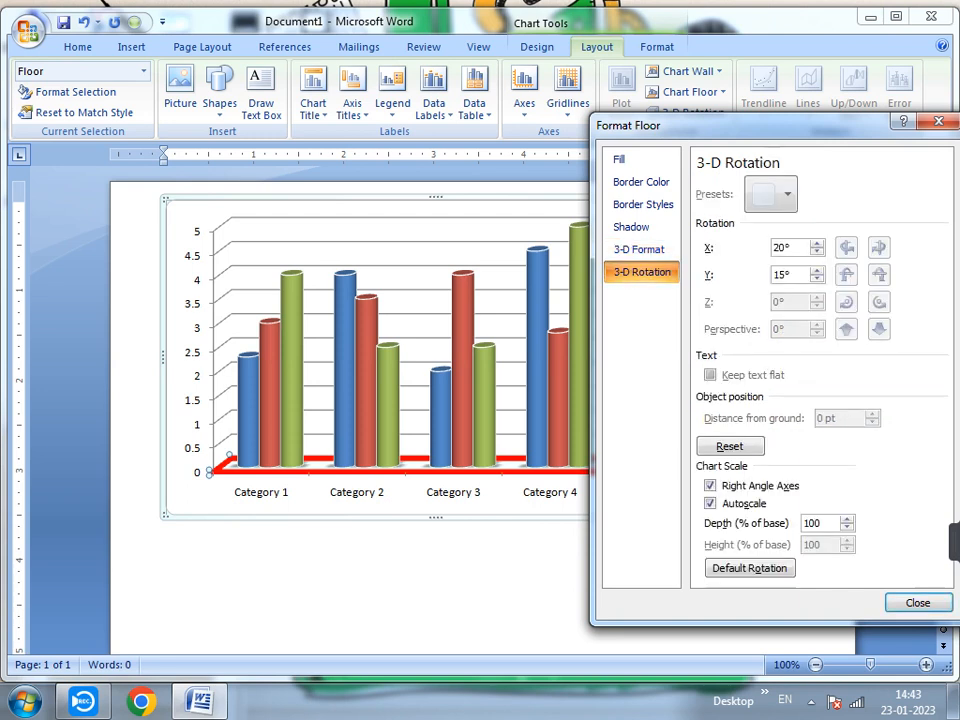
Step: Try the first standard surface material on the floor, settling on the dark fourth standard material
left_click(639, 250)
left_click(781, 424)
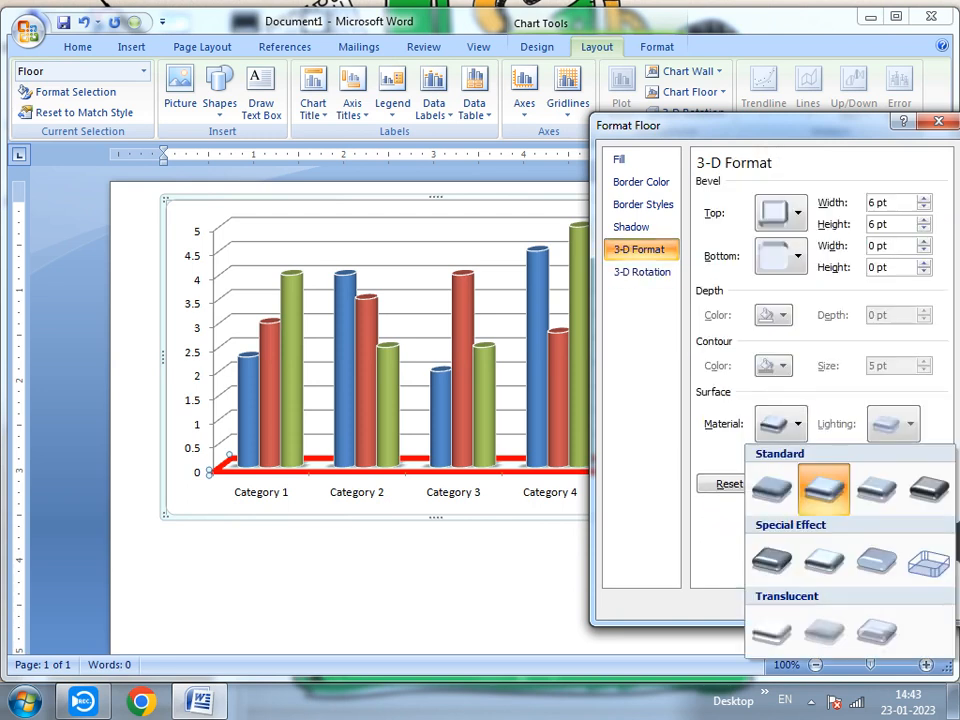
left_click(771, 488)
left_click(781, 424)
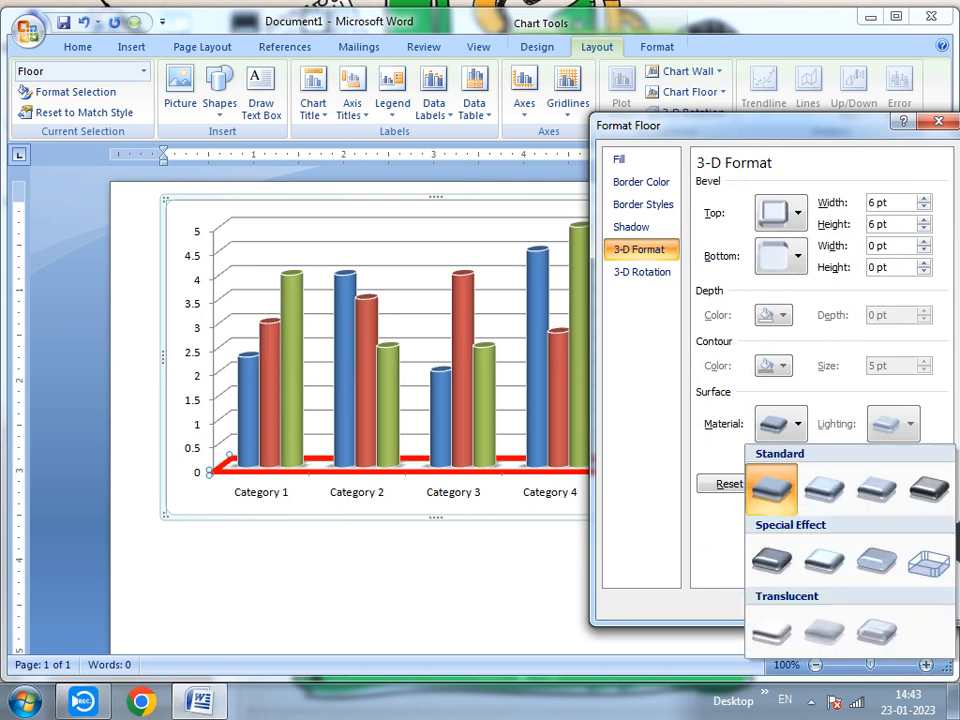
left_click(928, 490)
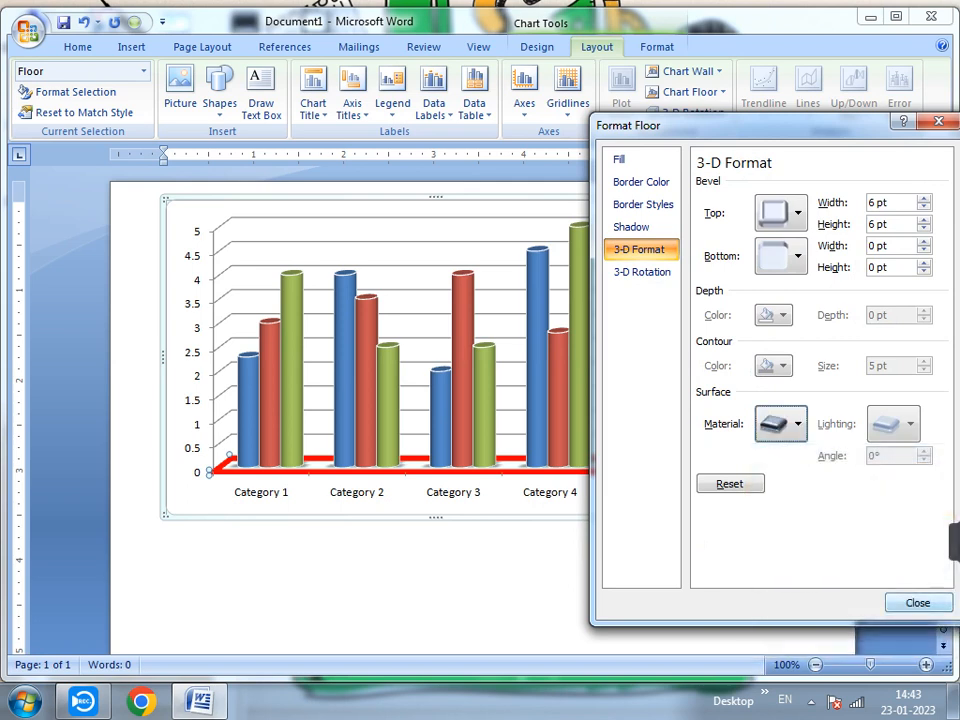
Step: Reset the floor's 3-D format settings and close the floor formatting dialog
left_click(730, 484)
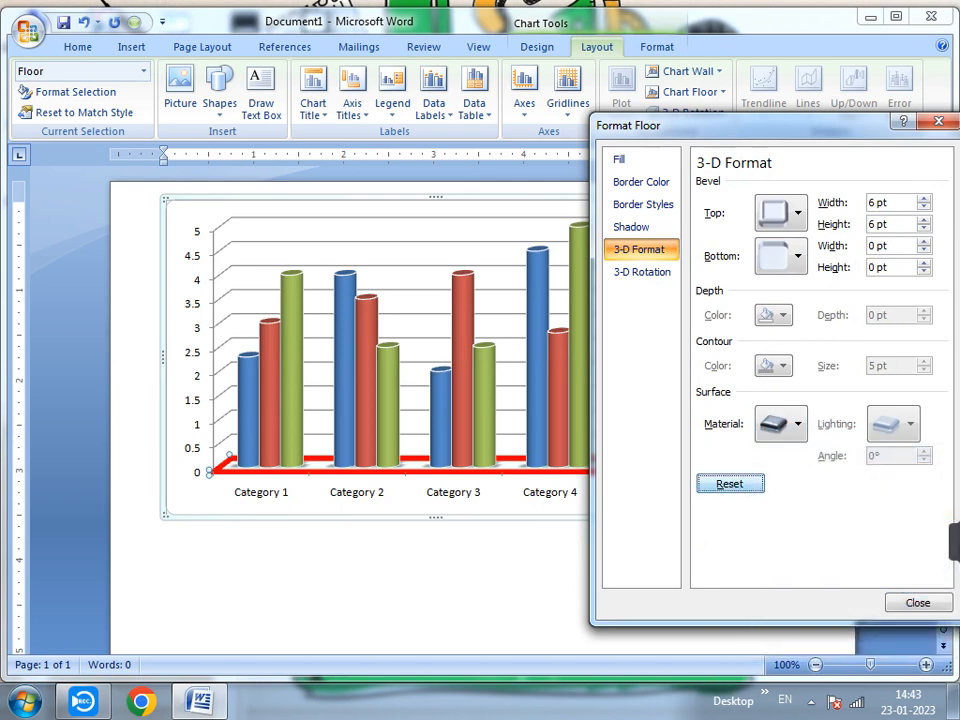
left_click(642, 272)
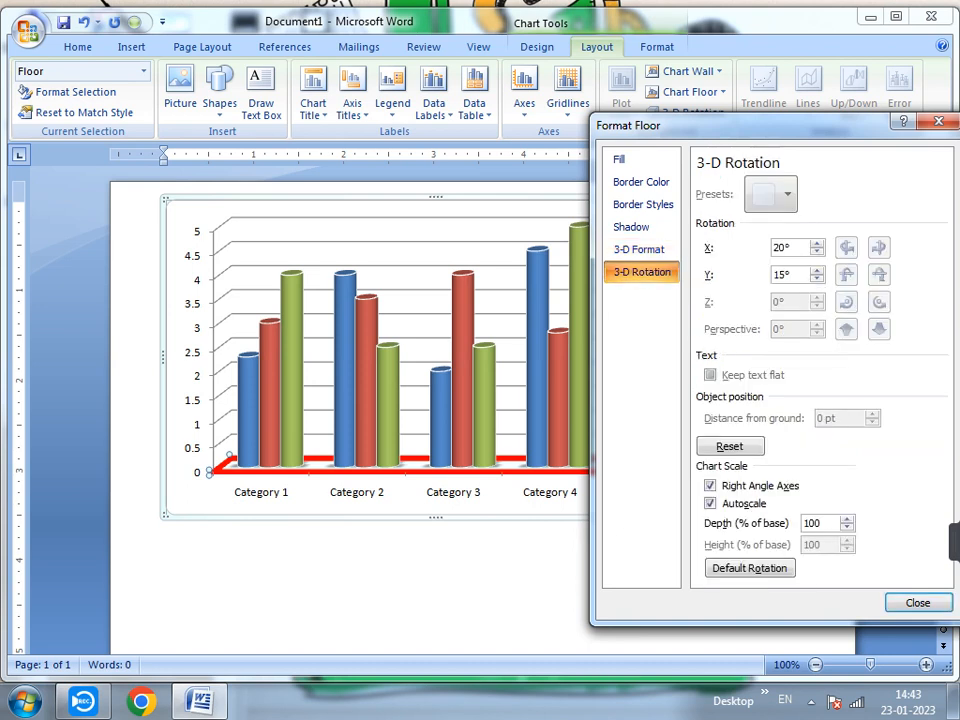
left_click(918, 603)
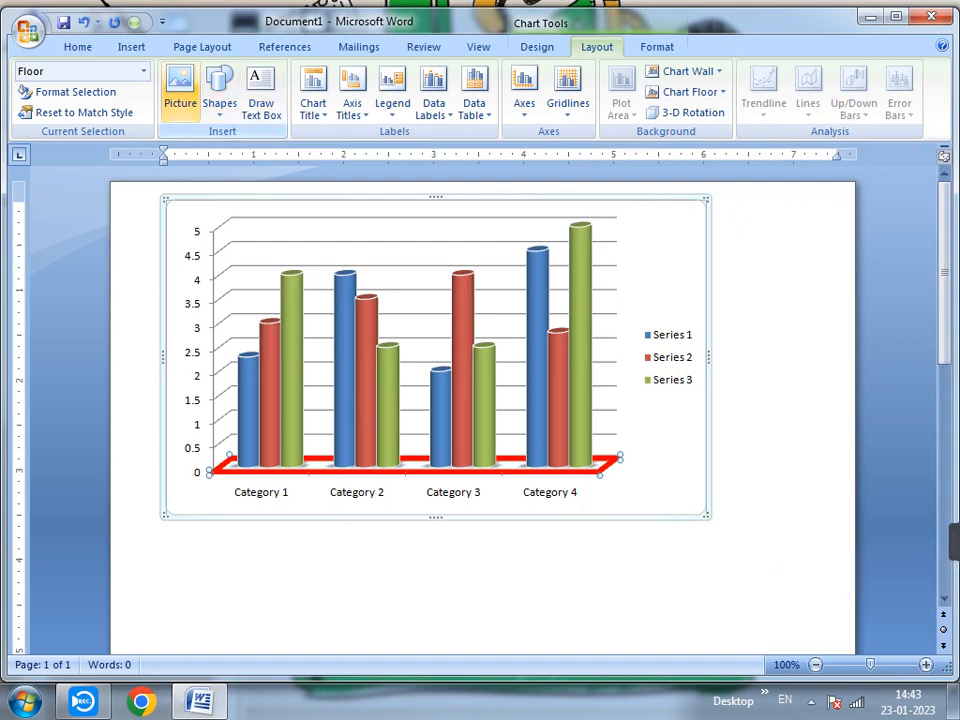
Step: Draw a parallelogram about 0.94" wide and 0.83" high over the chart, just below the legend
left_click(220, 95)
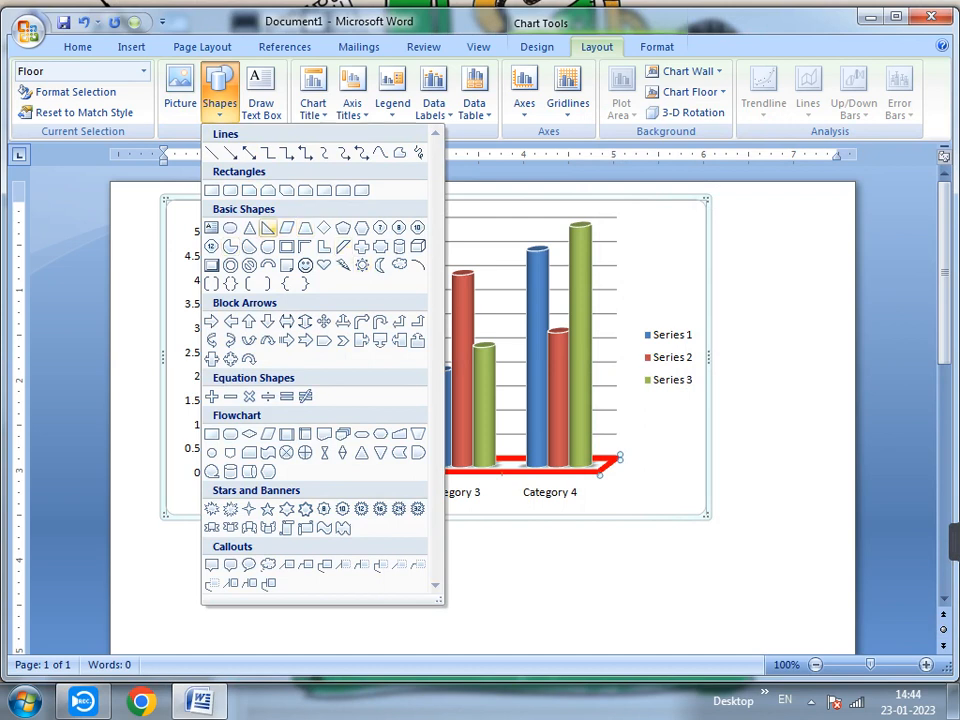
left_click(287, 227)
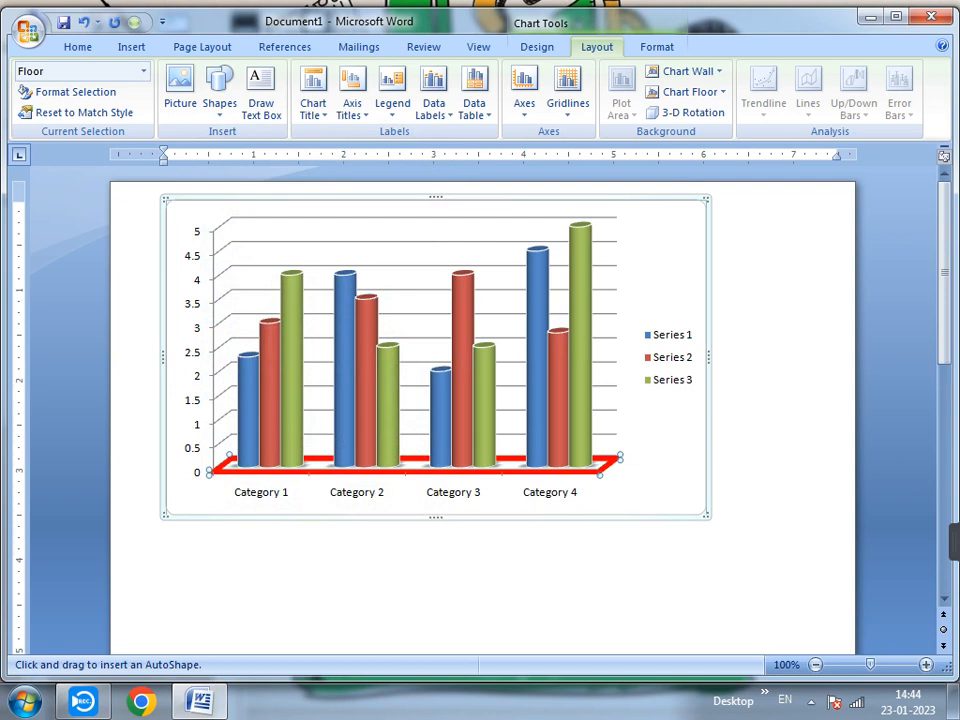
left_click_drag(340, 517, 470, 595)
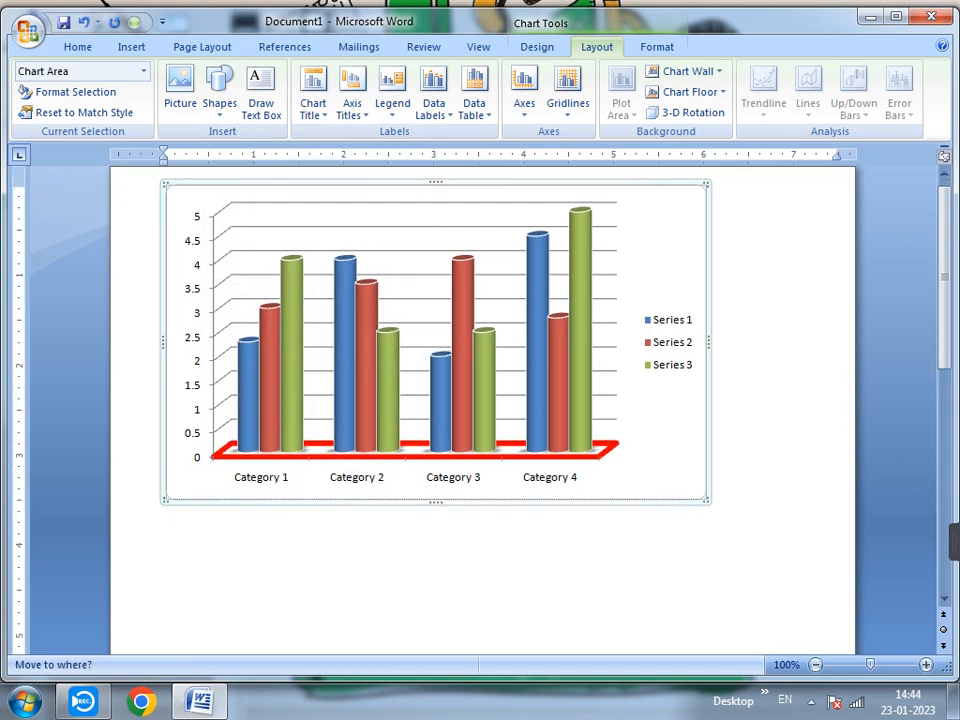
left_click_drag(616, 400, 688, 476)
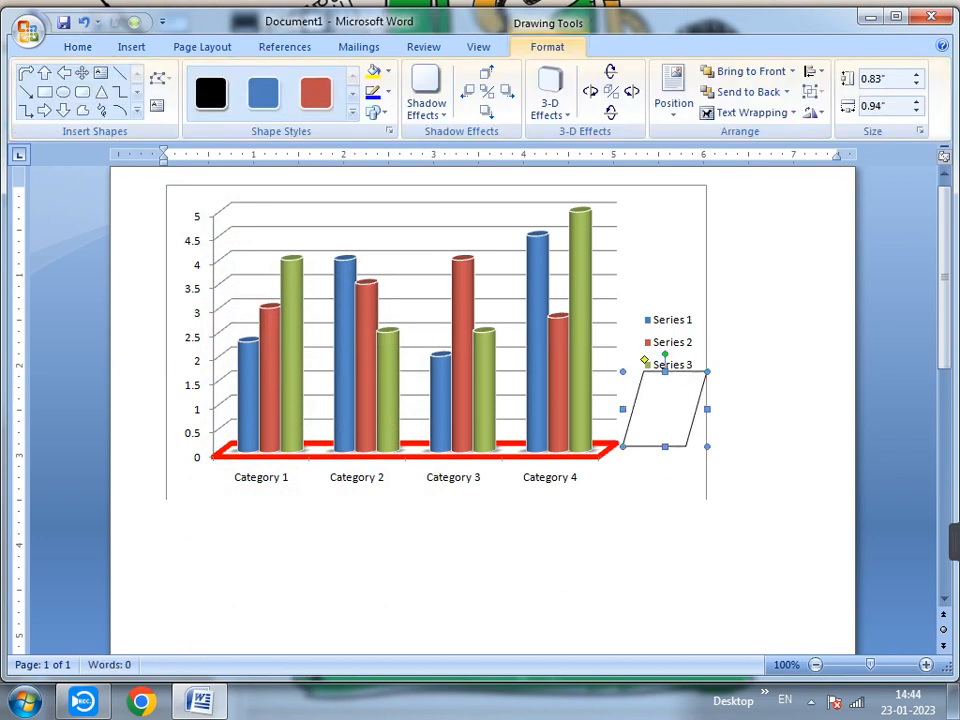
Step: Increase the parallelogram's slant and move it up over the chart legend
key("Down")
key("Down")
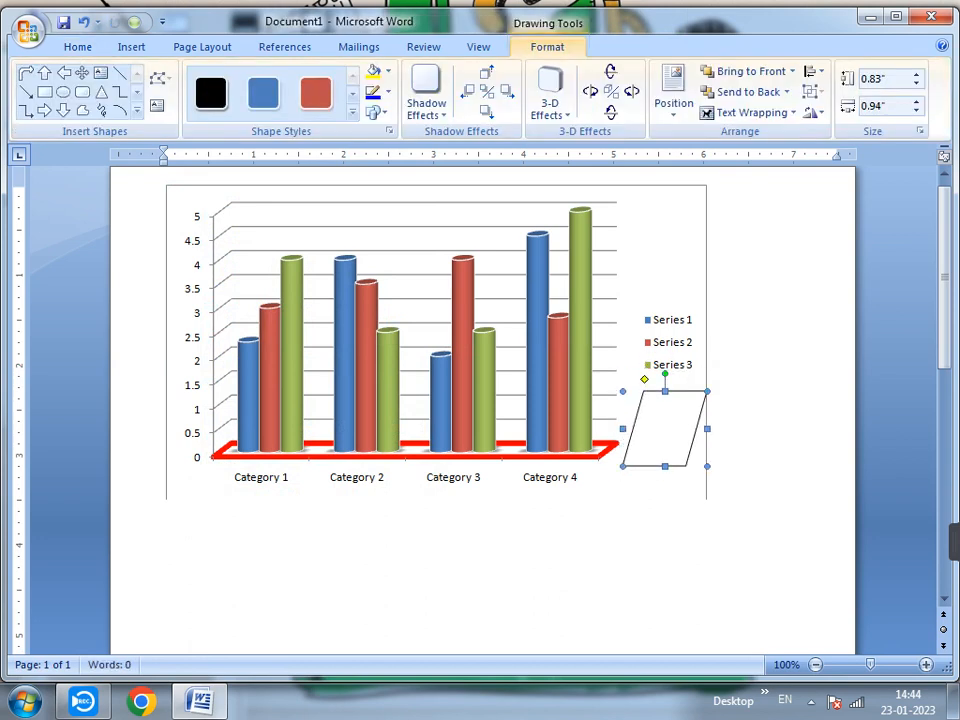
key("Up")
key("Up")
key("Up")
key("Up")
key("Up")
key("Up")
key("Up")
key("Up")
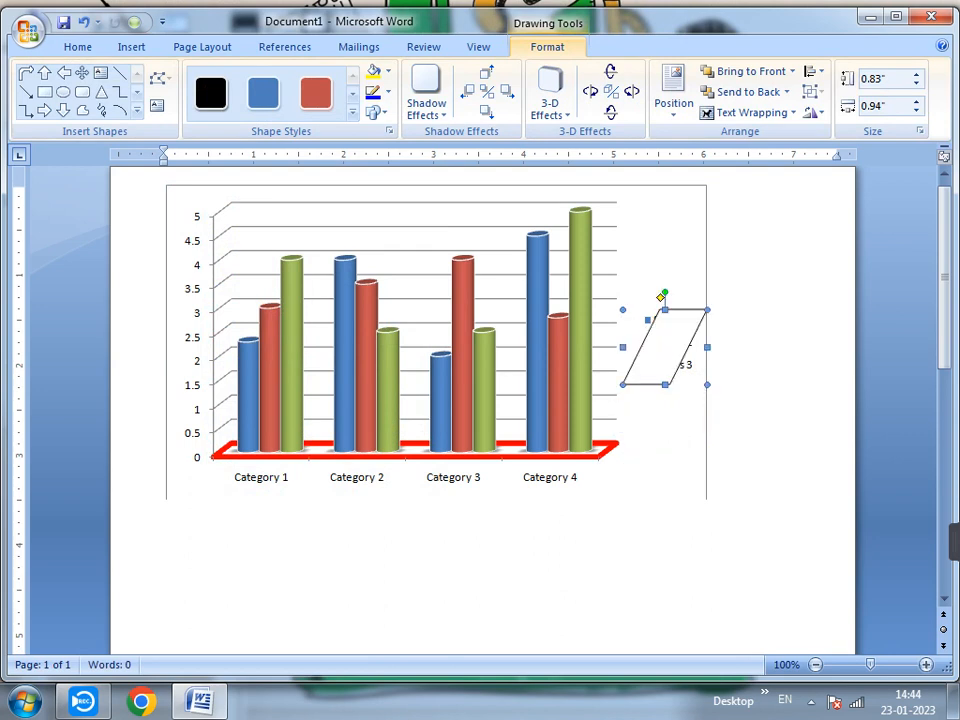
Step: Move the parallelogram down to the empty area below the legend, inside the chart's border
right_click(653, 347)
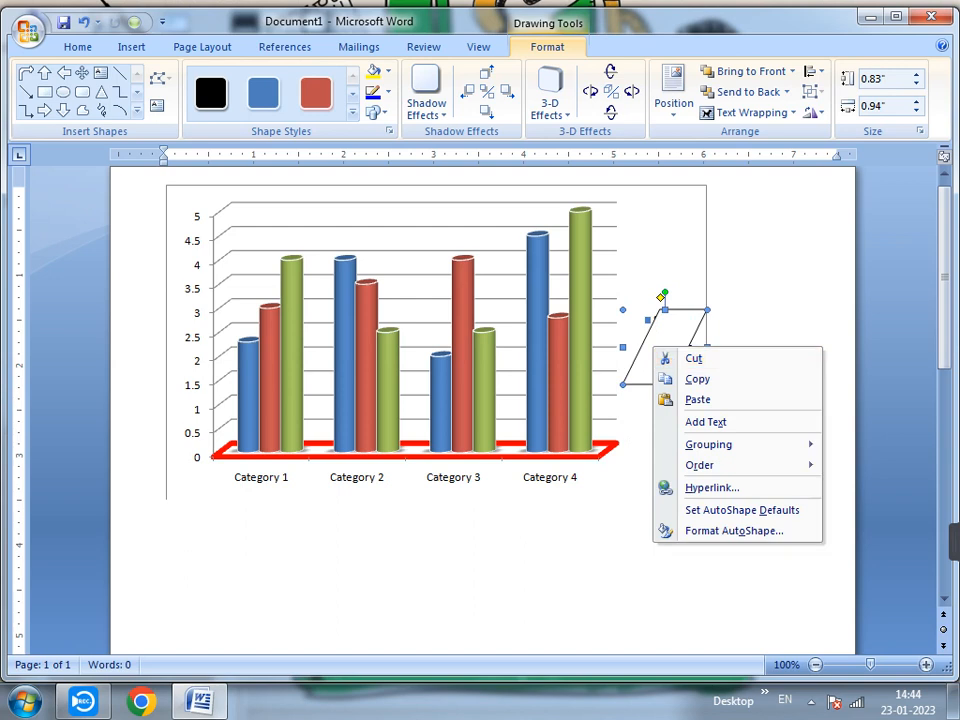
key("Escape")
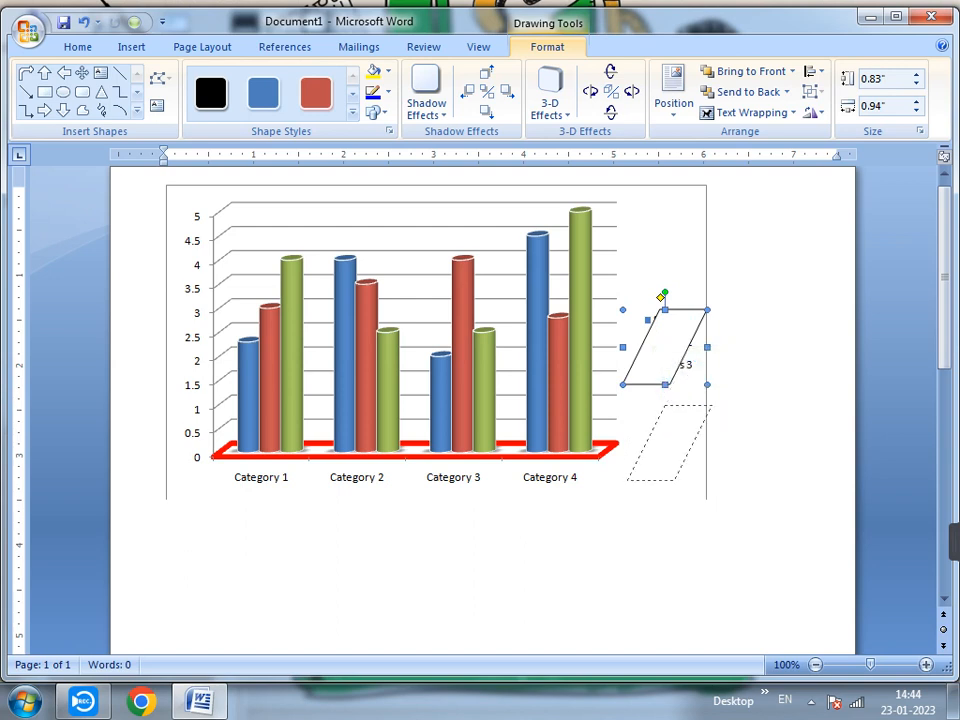
key("Down")
key("Down")
key("Down")
key("Down")
key("Down")
key("Down")
key("Down")
key("Down")
key("Down")
key("Down")
mouse_move(670, 443)
left_mouse_down()
mouse_move(754, 418)
mouse_move(664, 440)
left_mouse_up()
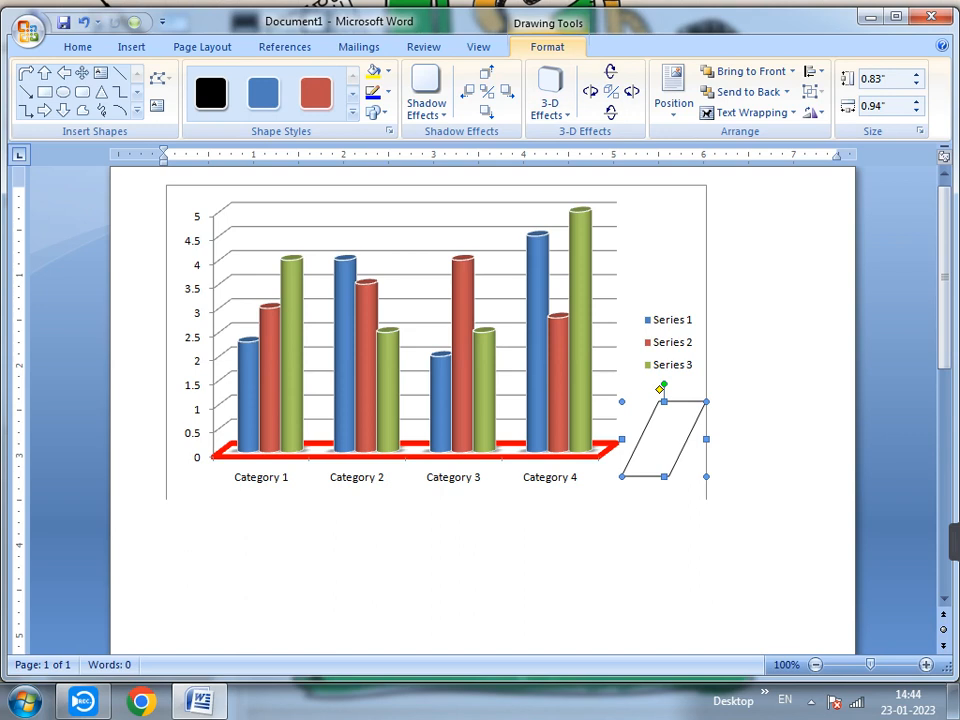
Step: Select the chart and add a chart title with the Centered Overlay Title option
left_click(131, 47)
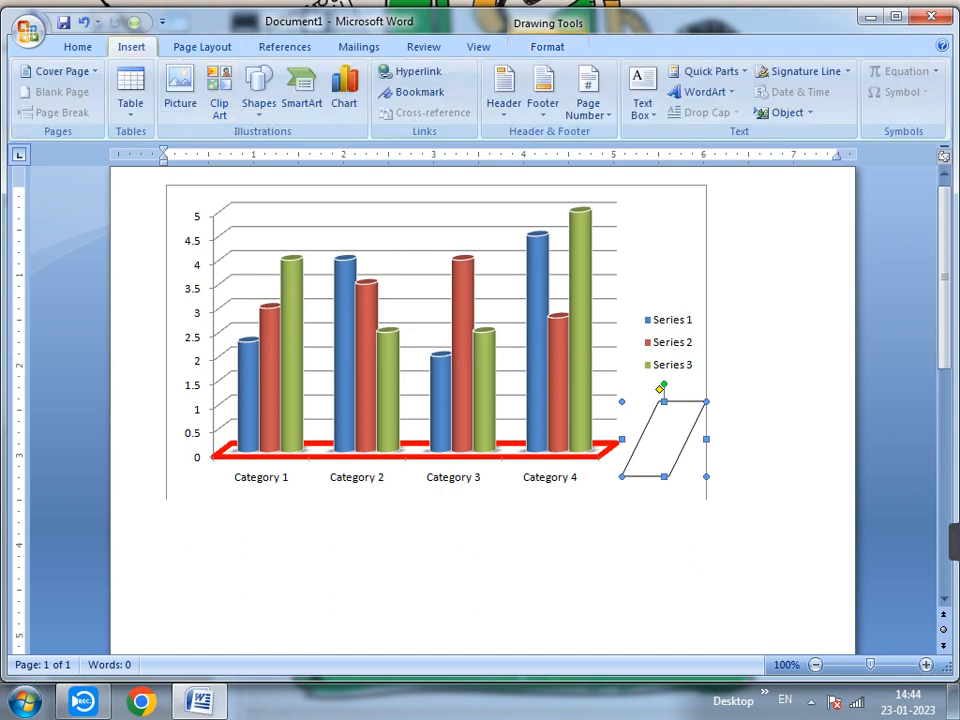
left_click(492, 287)
left_click(657, 47)
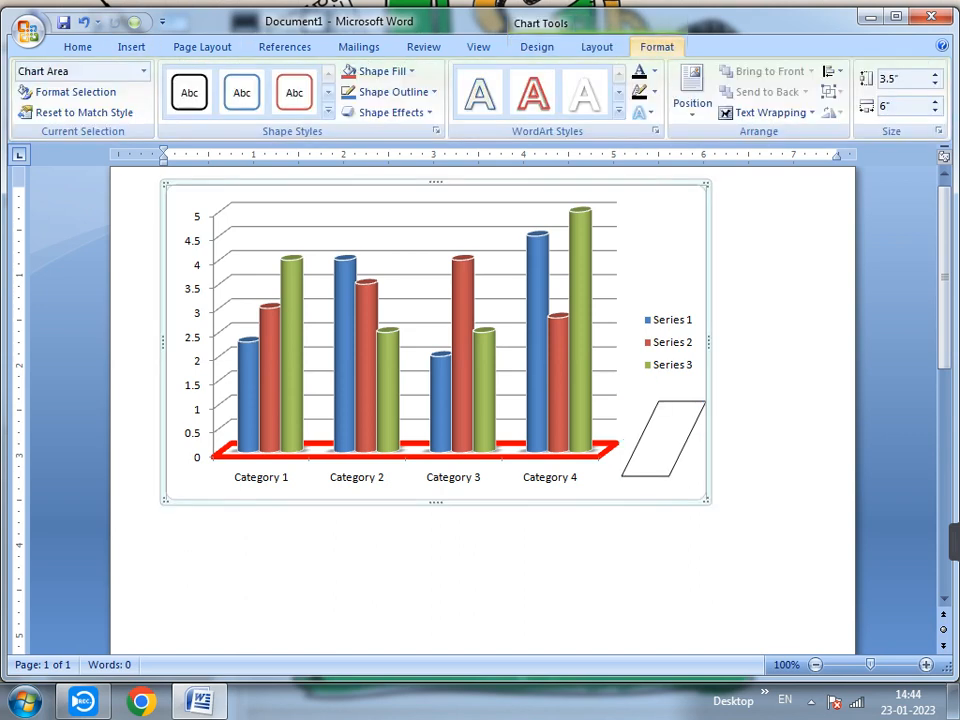
left_click(597, 47)
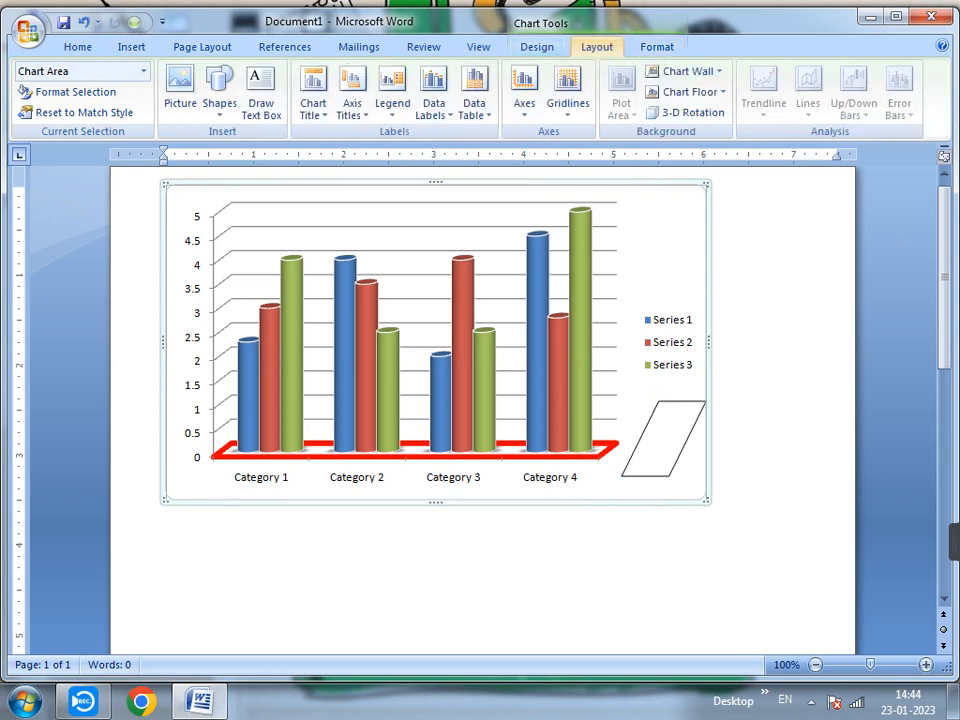
left_click(313, 95)
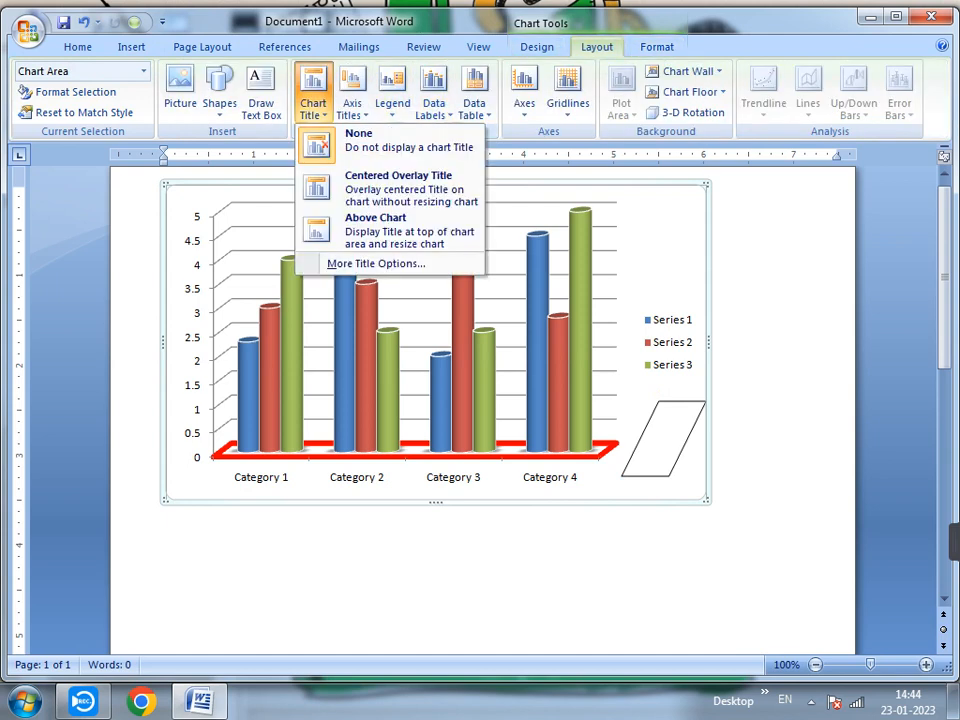
left_click(398, 188)
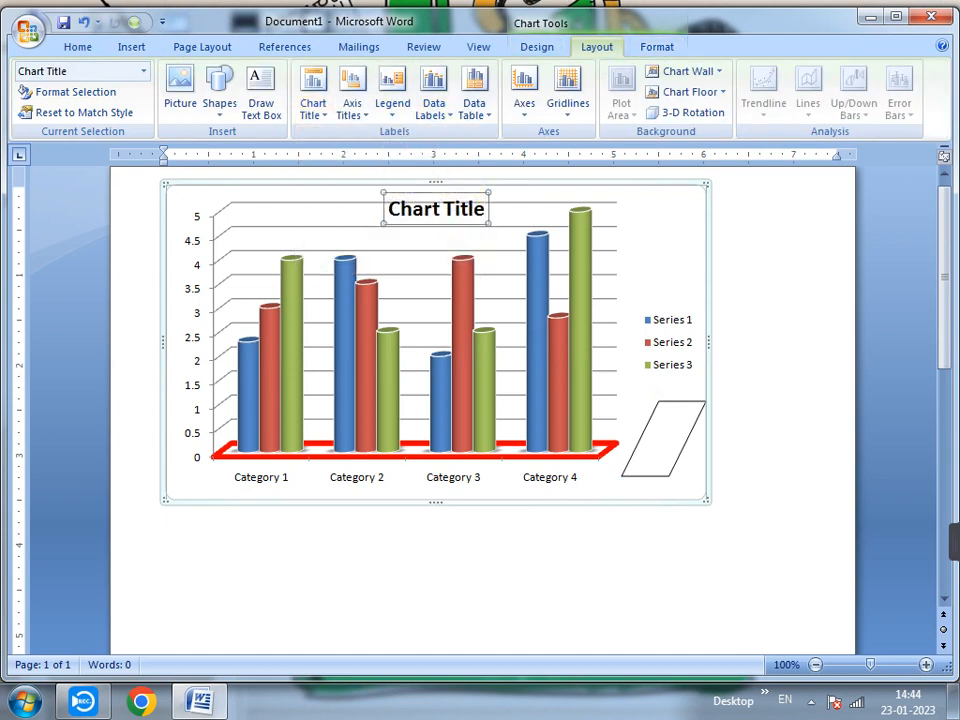
Step: Delete the parallelogram below the legend and select the chart area again
left_click(663, 438)
key("Delete")
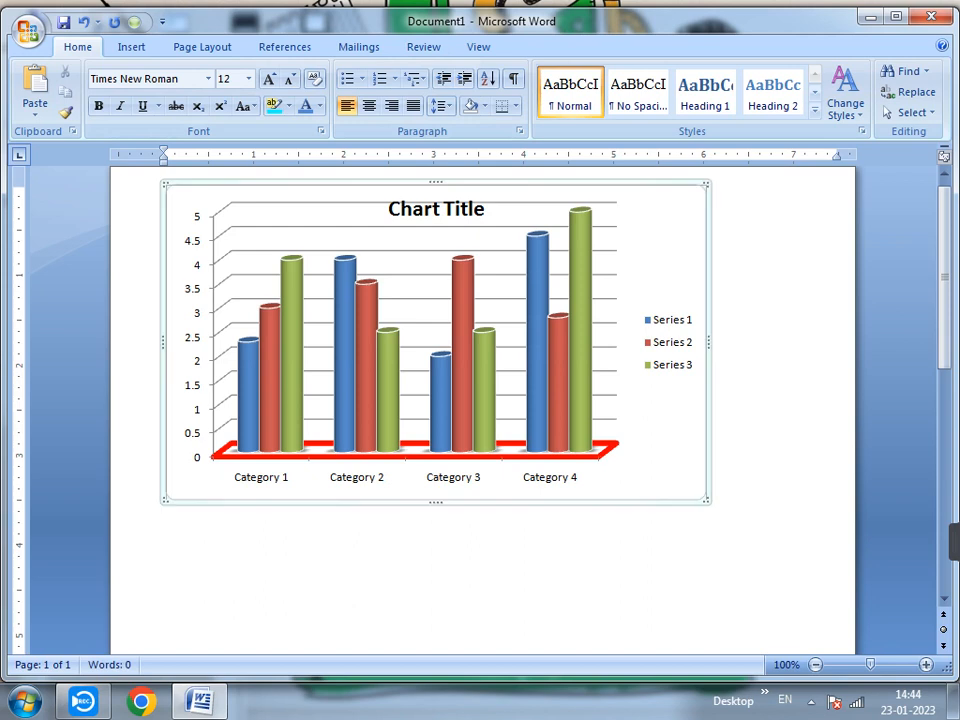
left_click(655, 425)
Step: Remove the title from the chart by setting the chart title to None
left_click(597, 47)
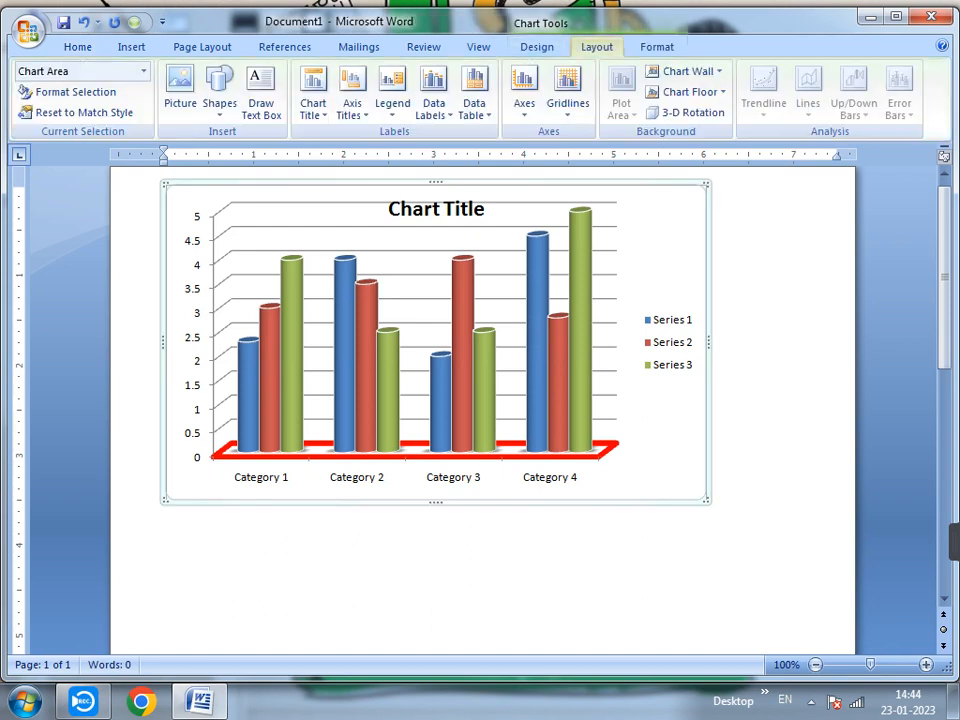
left_click(313, 105)
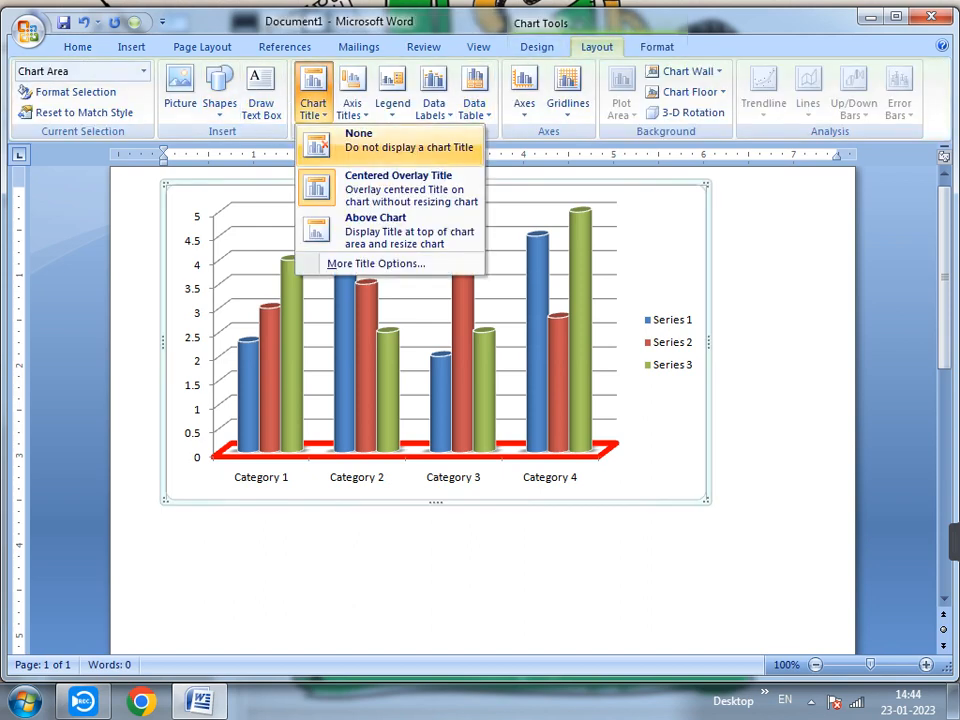
left_click(360, 140)
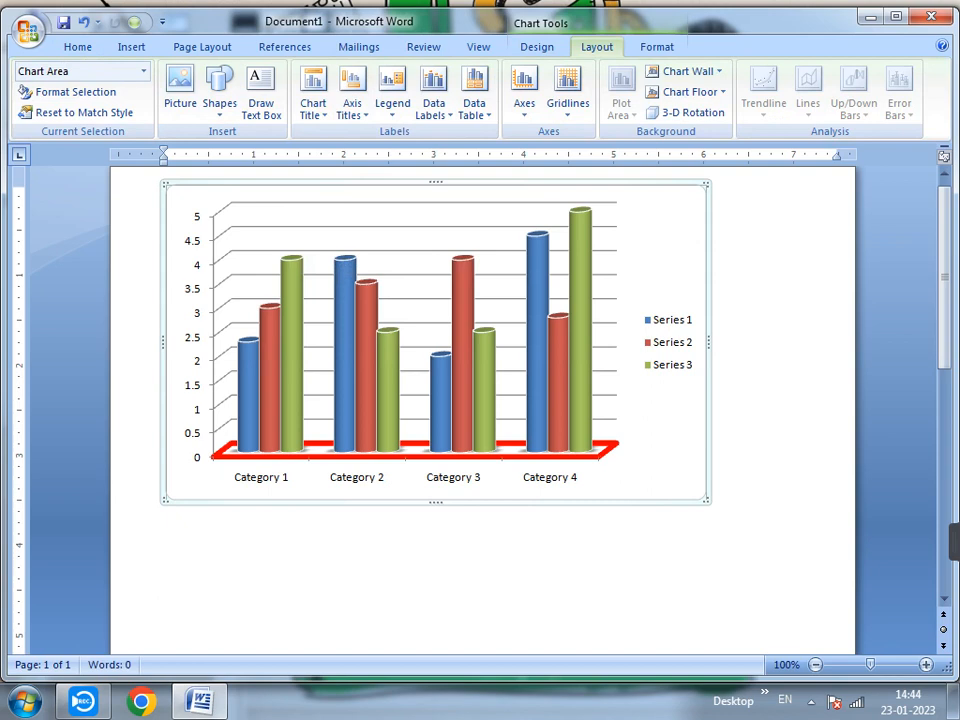
Step: Show the chart title as a Centered Overlay Title and switch it to Above Chart
left_click(313, 105)
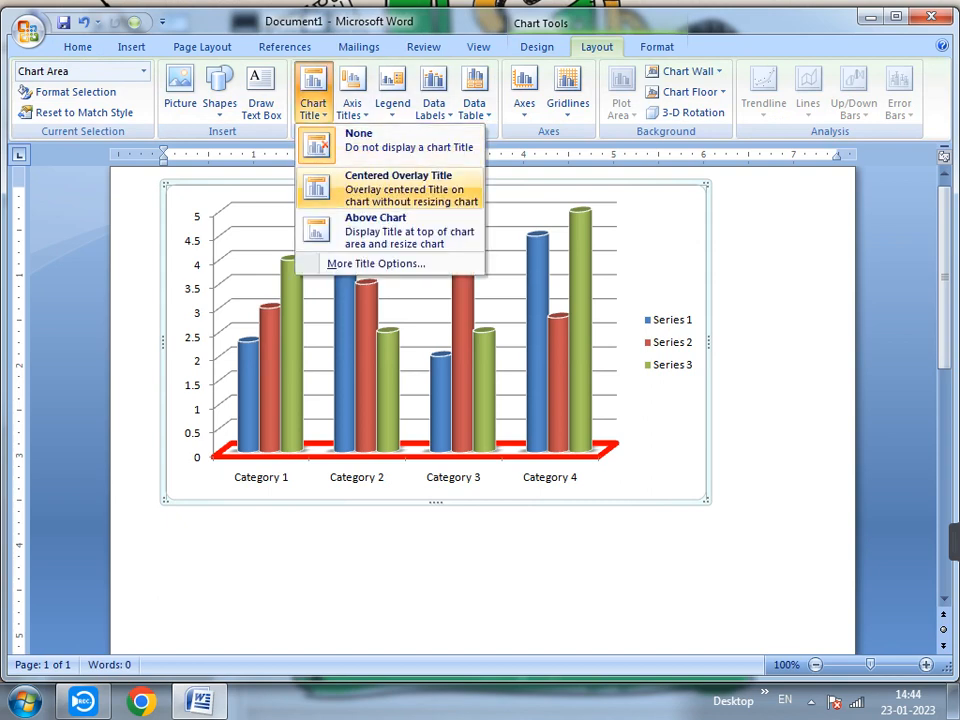
left_click(400, 188)
left_click(313, 105)
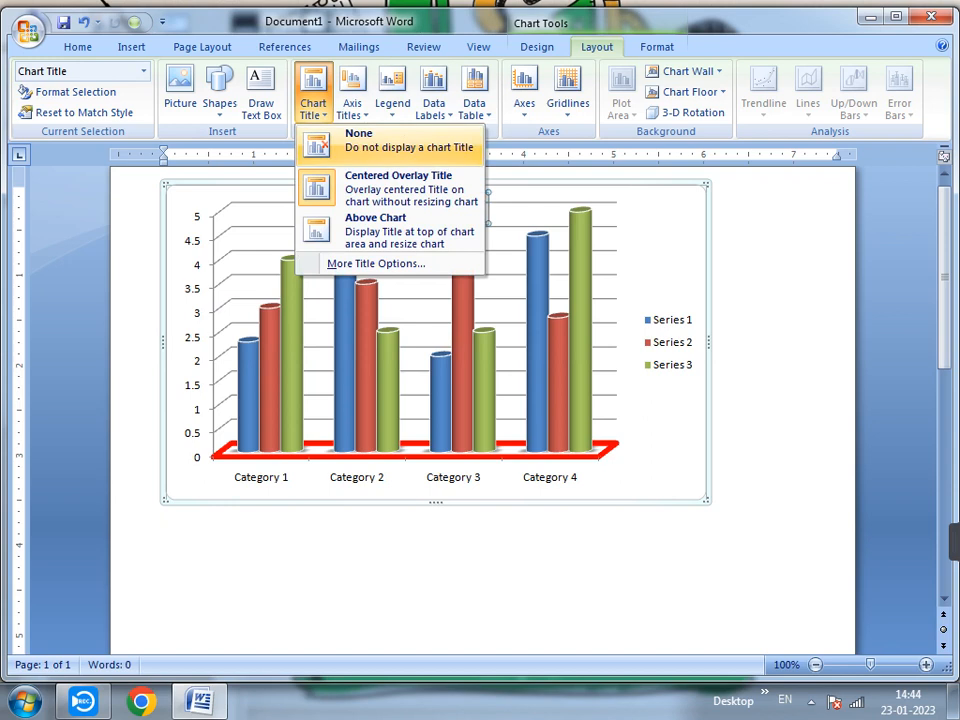
left_click(380, 225)
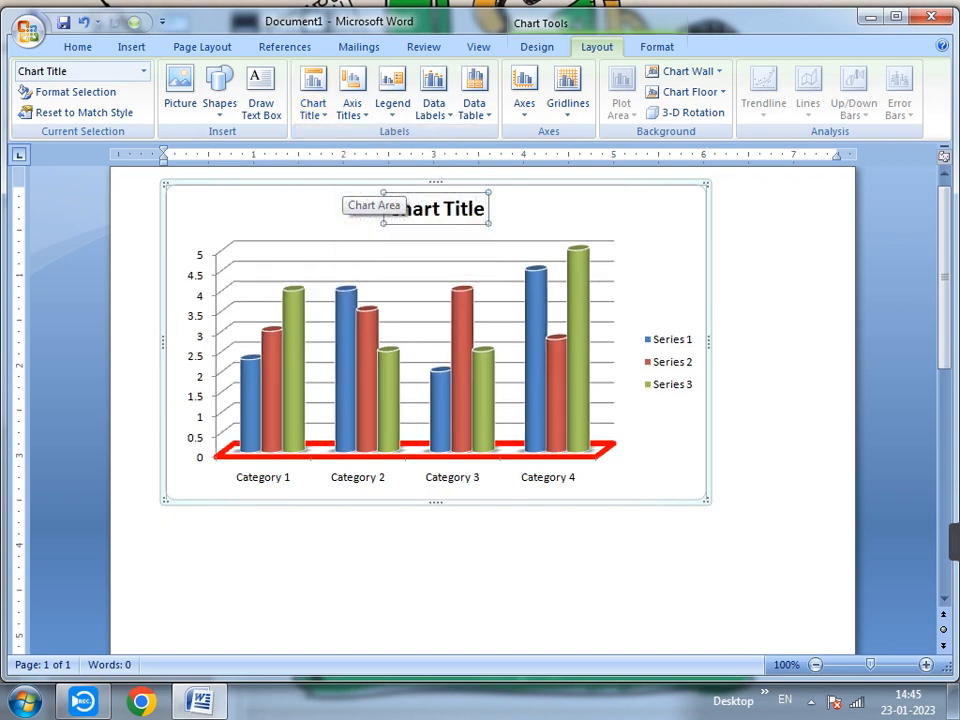
Step: Switch the chart title back to Centered Overlay Title and then set it to None
left_click(313, 105)
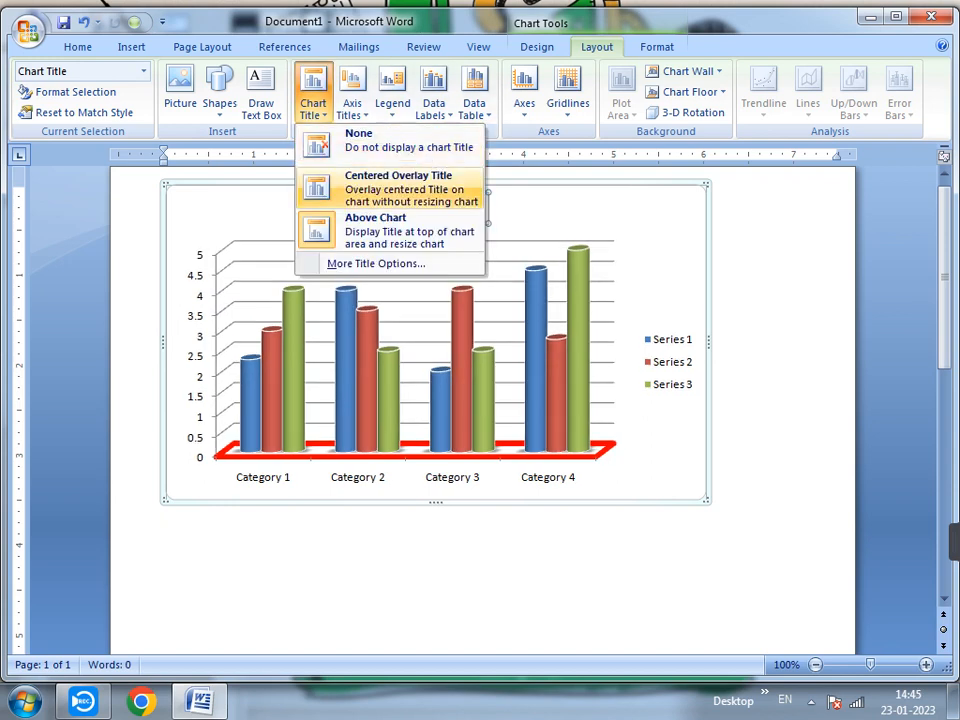
left_click(395, 185)
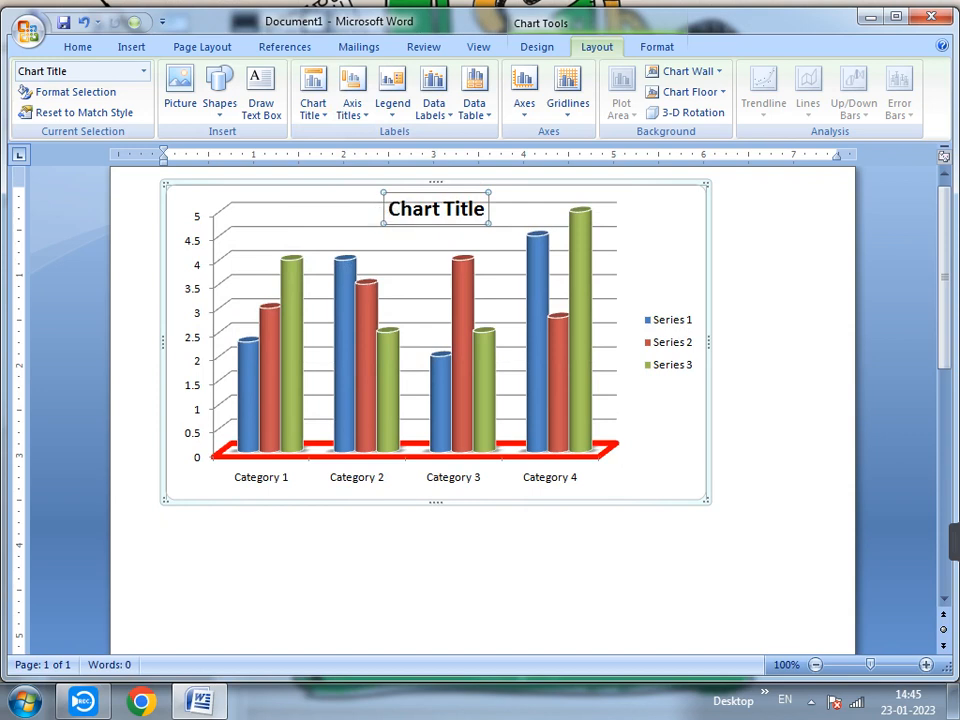
left_click(313, 105)
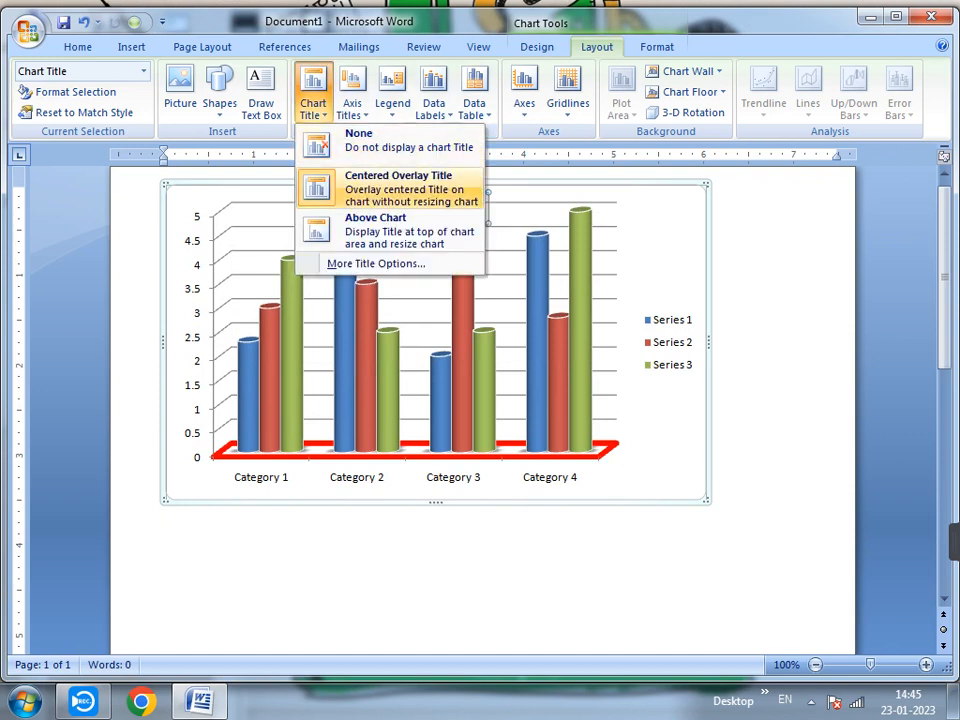
left_click(395, 140)
Step: Show the primary horizontal axis title with Title Below Axis and set it back to None
left_click(352, 105)
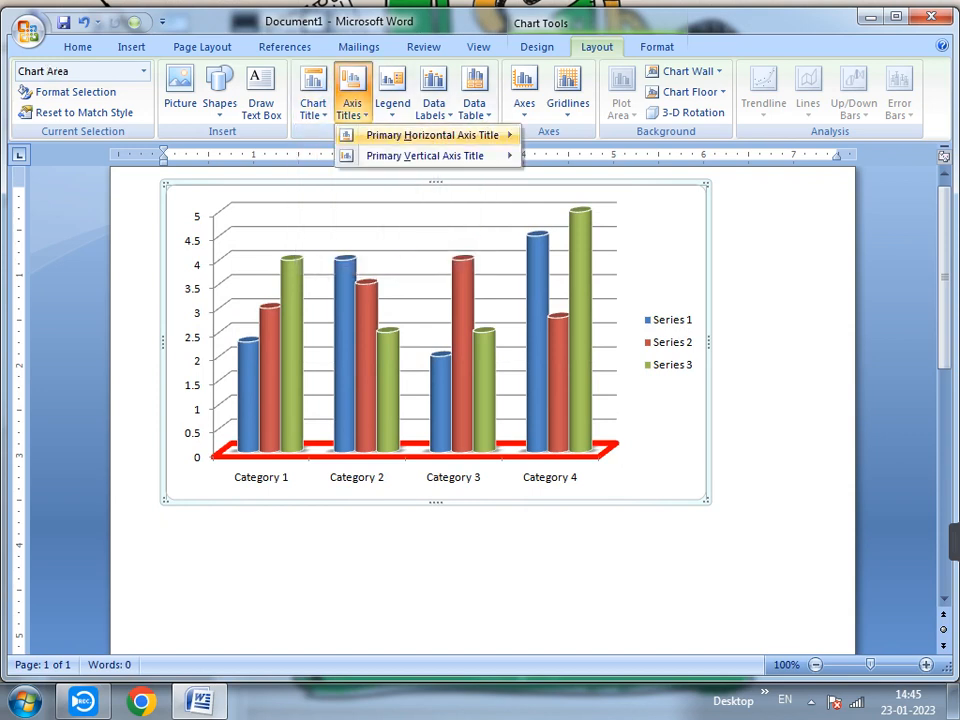
mouse_move(430, 135)
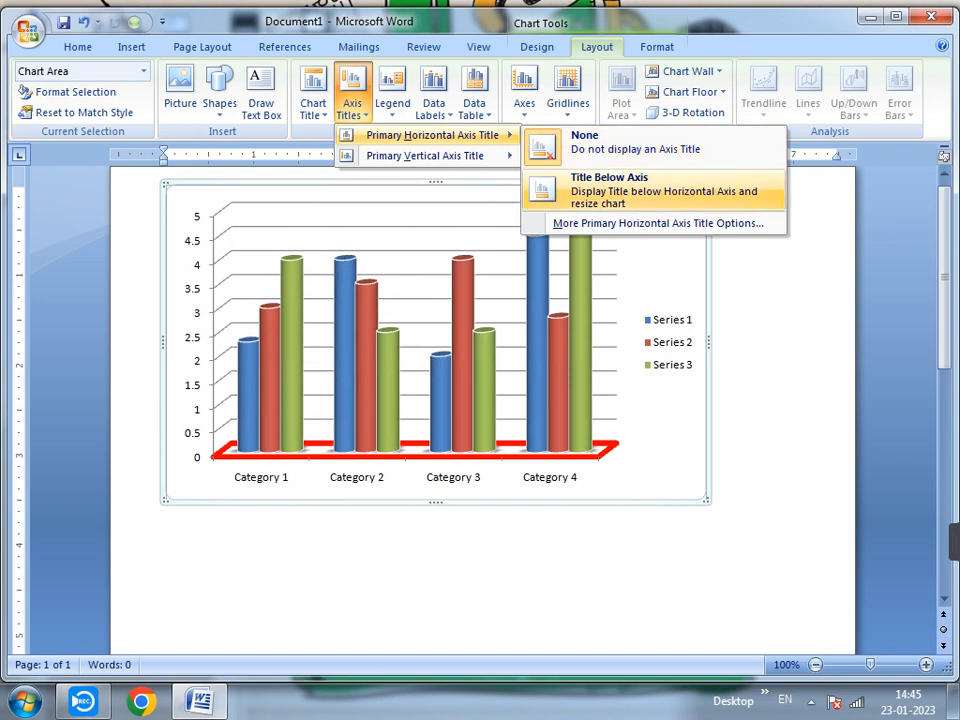
left_click(630, 188)
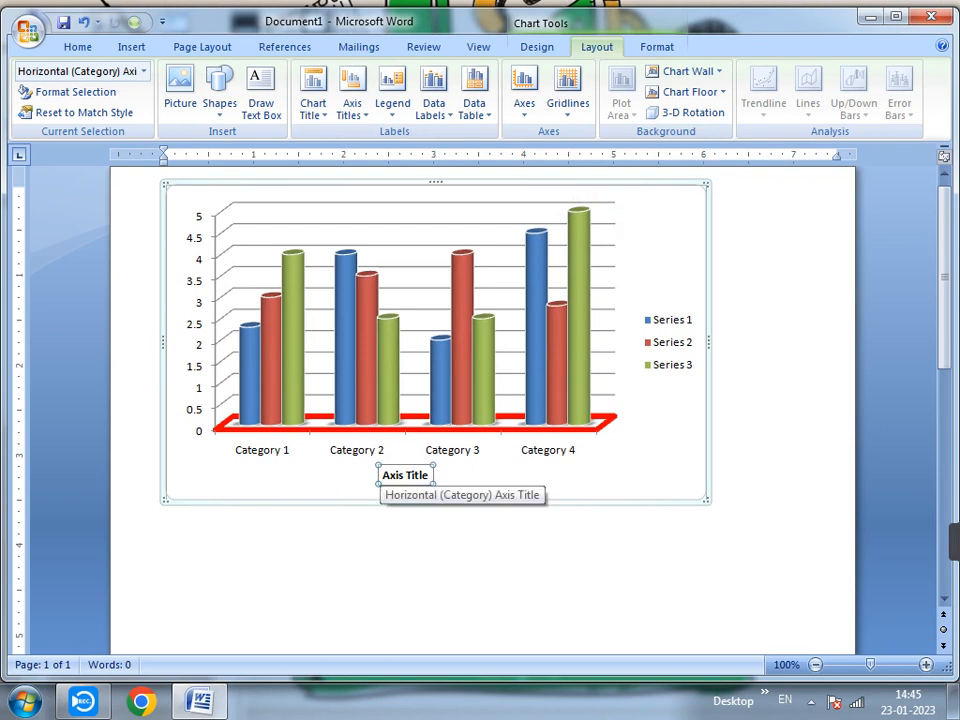
left_click(351, 95)
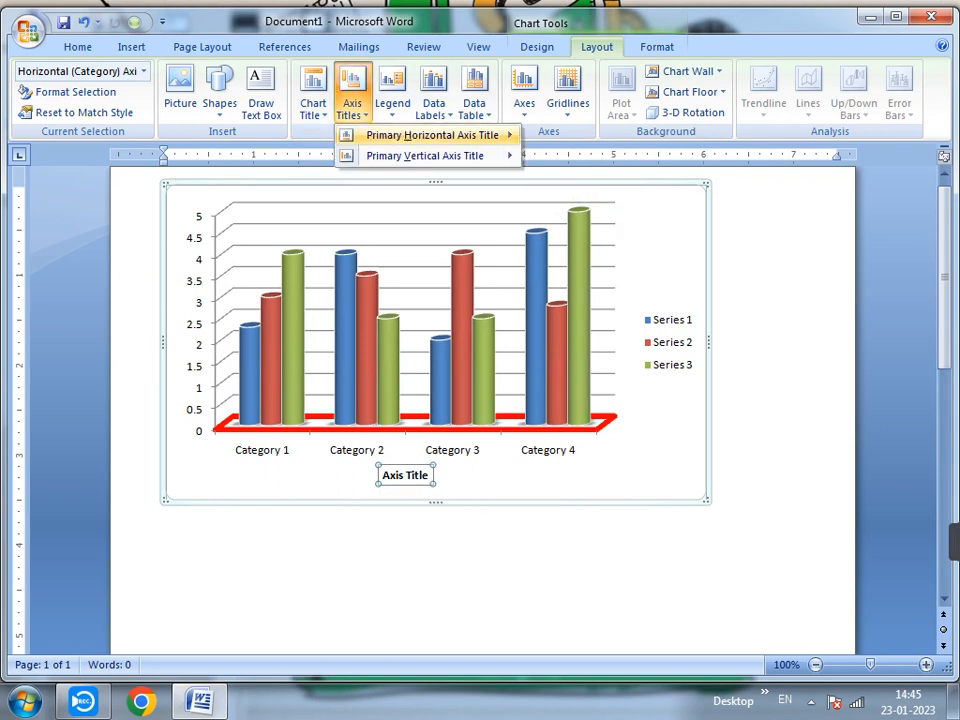
mouse_move(430, 135)
left_click(600, 141)
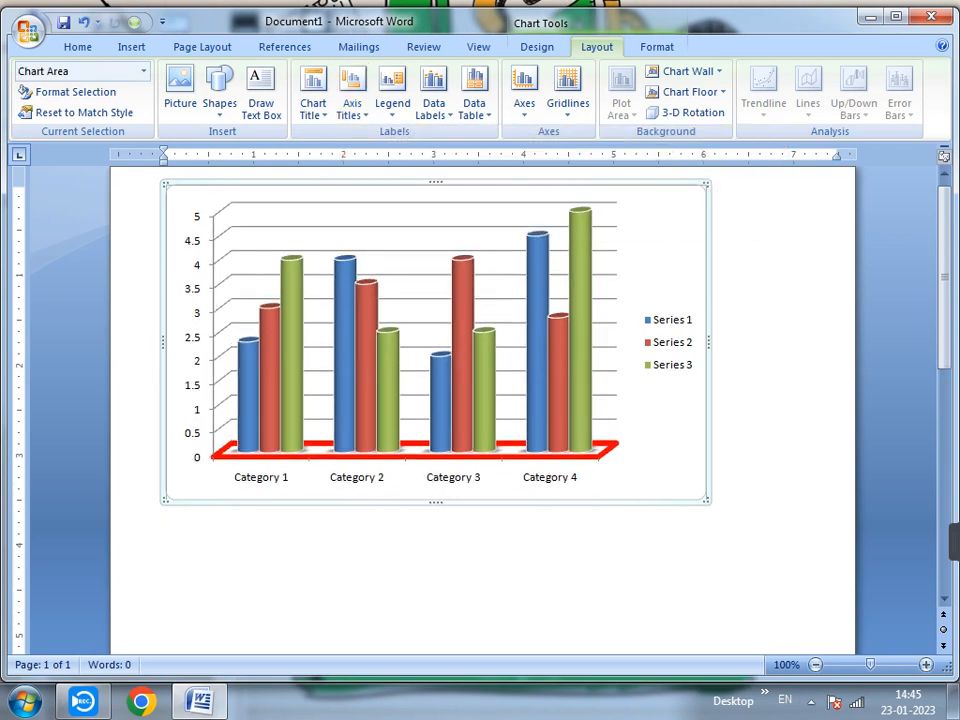
Step: Repeat displaying the horizontal axis title below the axis and remove it again with None
left_click(352, 100)
mouse_move(430, 135)
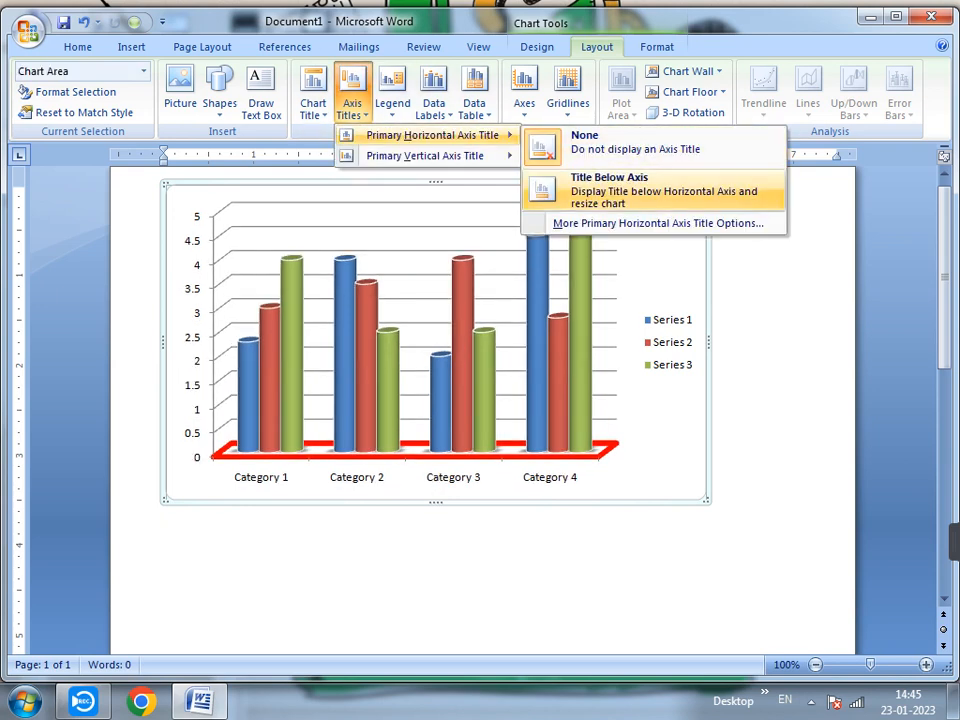
left_click(640, 190)
left_click(352, 100)
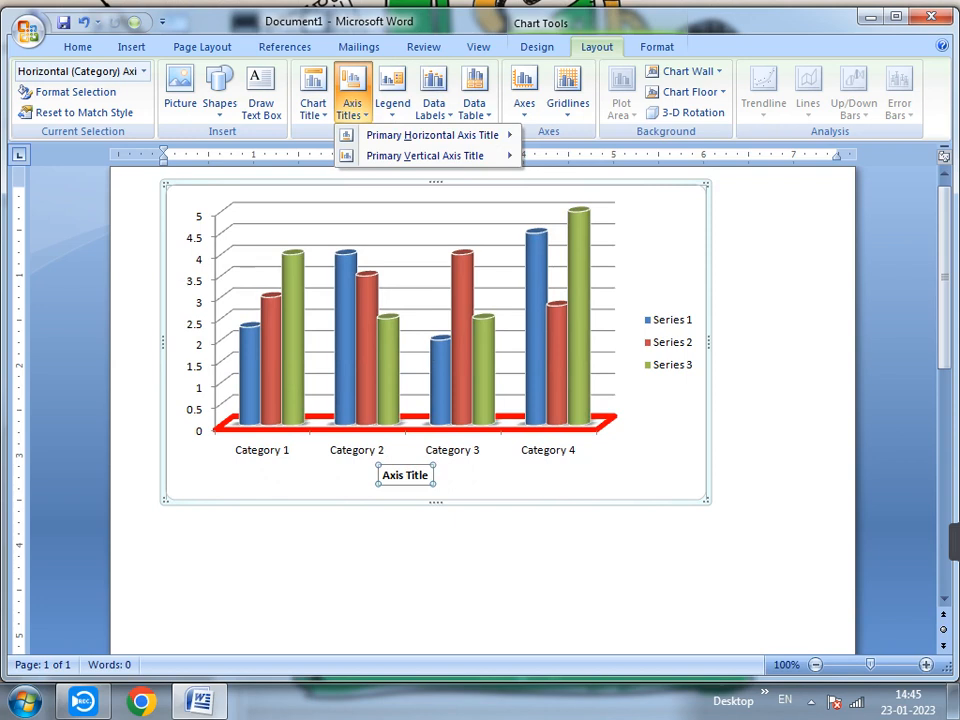
mouse_move(430, 135)
left_click(600, 141)
Step: Add the primary vertical axis title as a Rotated Title and switch it to Vertical Title
left_click(352, 100)
mouse_move(430, 155)
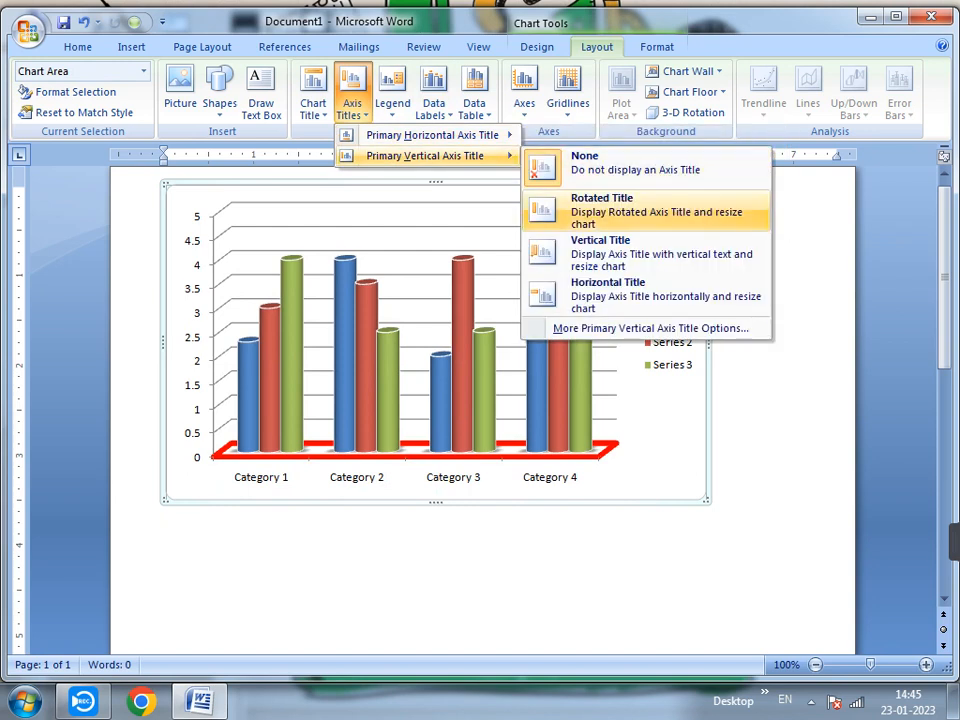
left_click(640, 210)
left_click(352, 92)
mouse_move(430, 155)
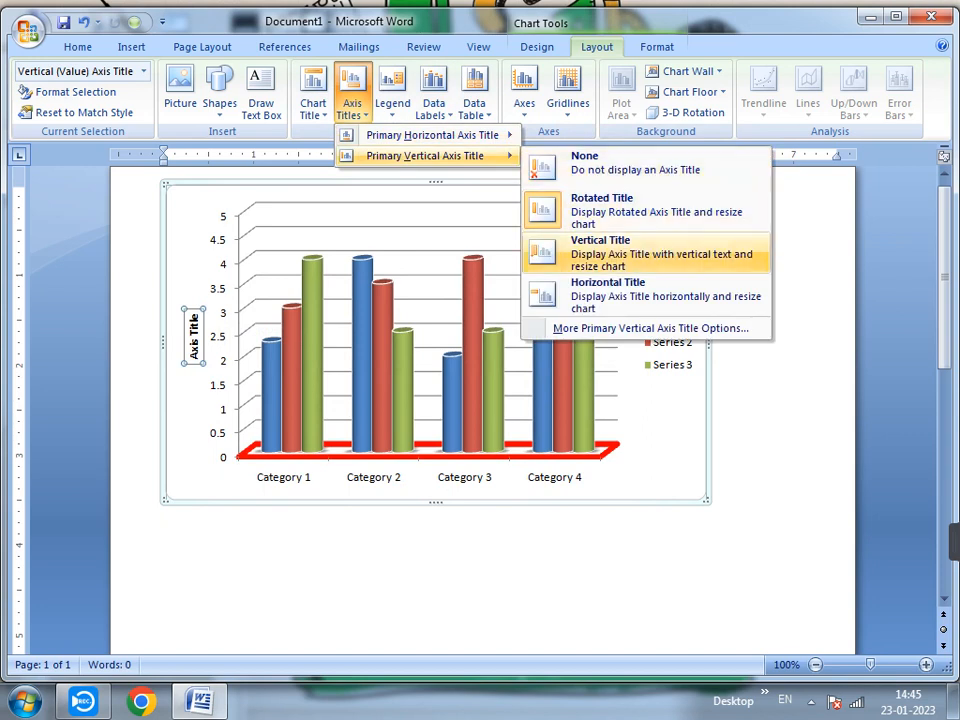
left_click(640, 250)
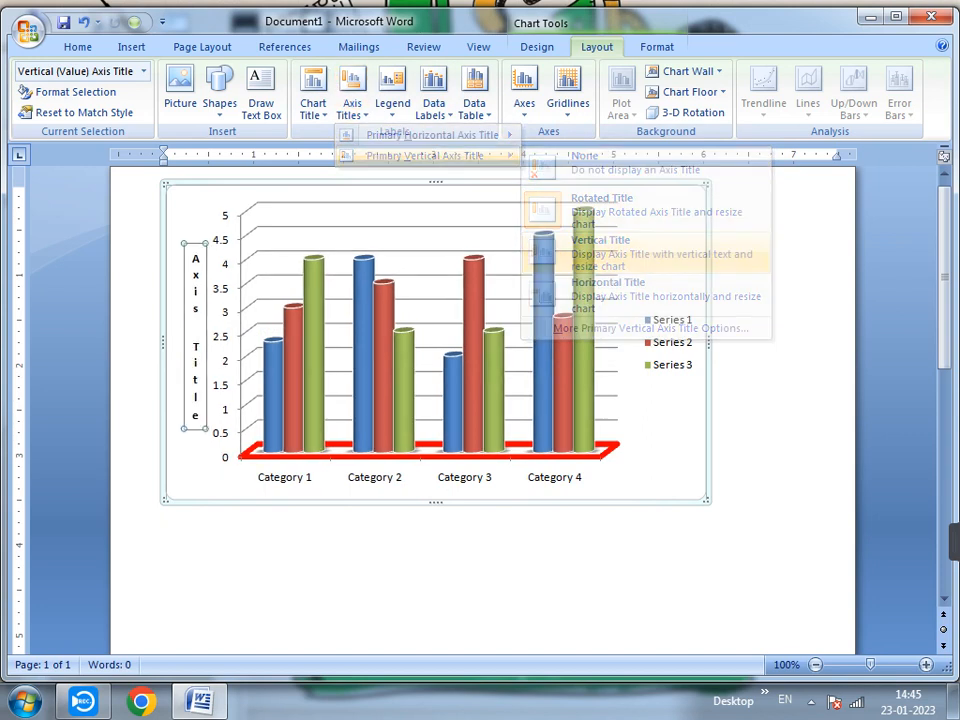
Step: Change the primary vertical axis title to Horizontal Title and remove it by setting it to None
left_click(352, 92)
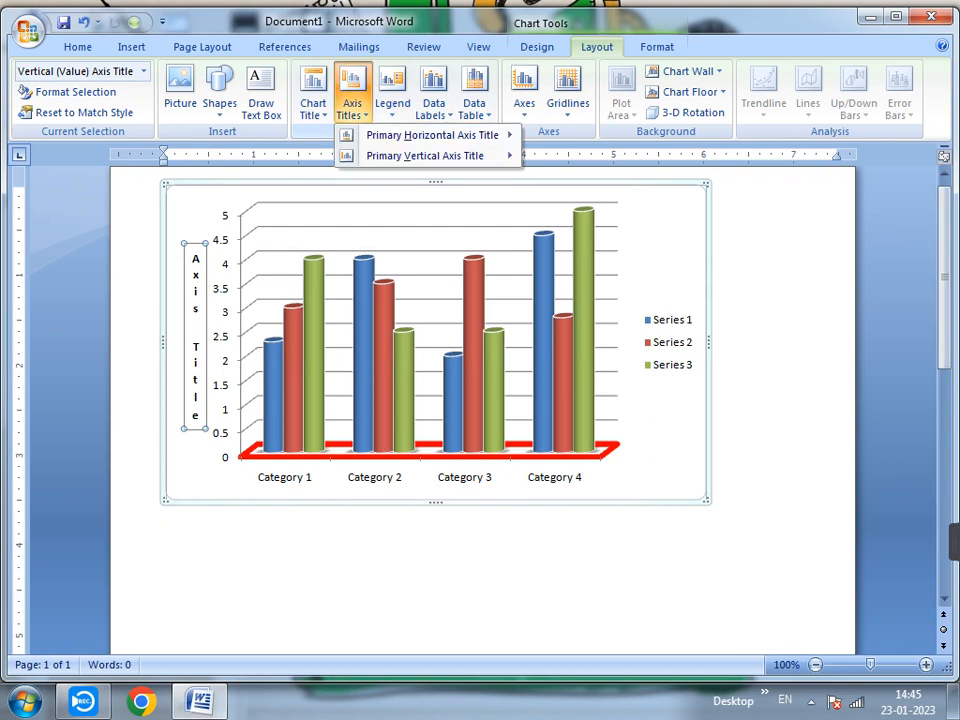
mouse_move(430, 155)
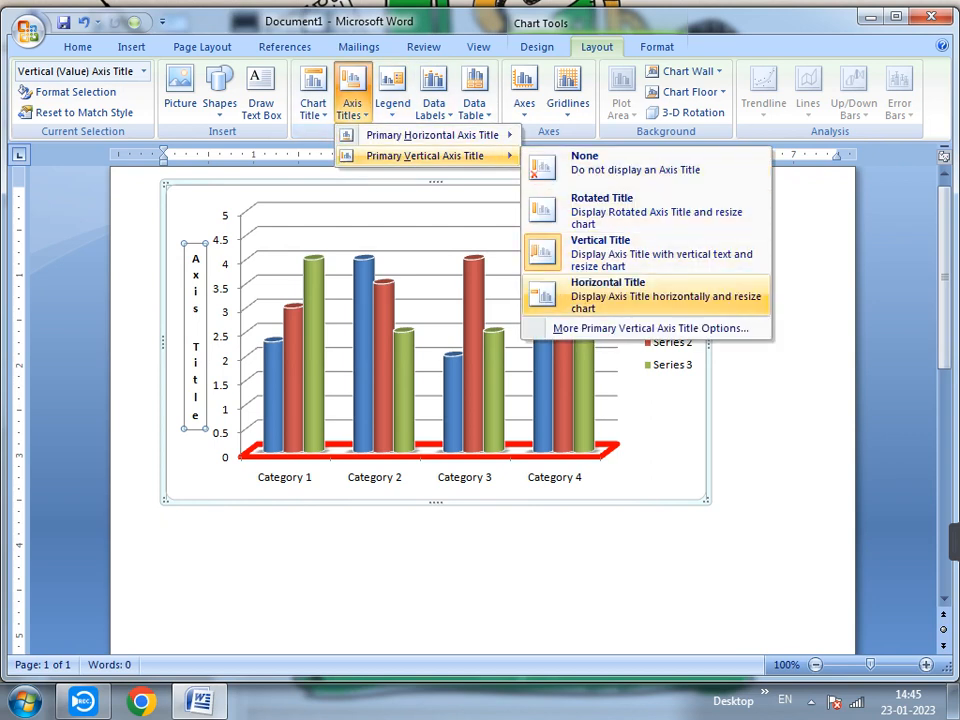
left_click(620, 290)
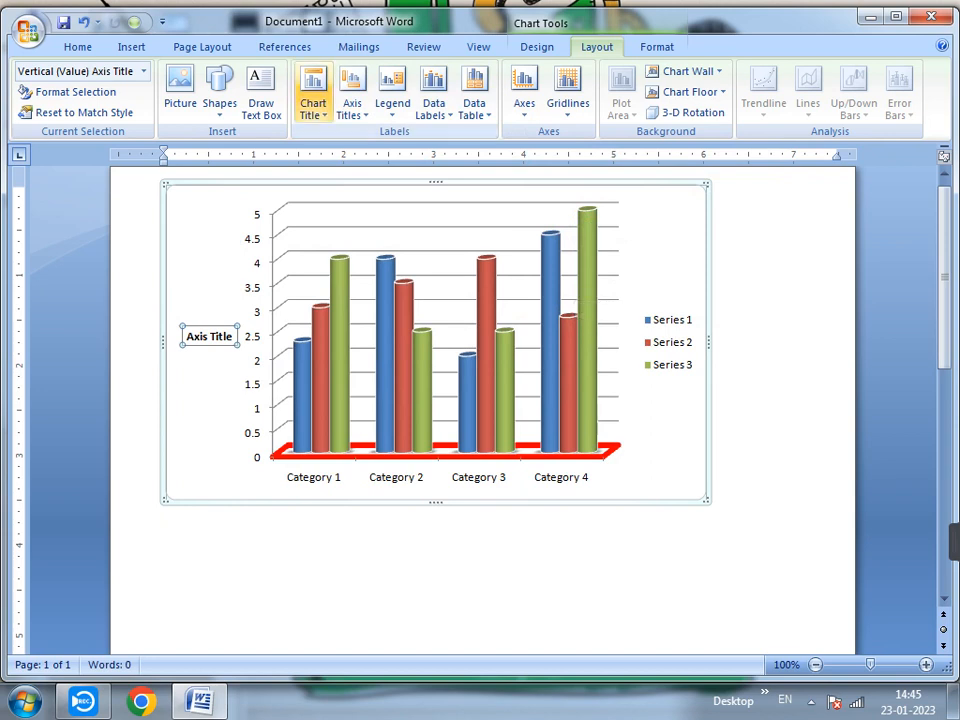
left_click(352, 92)
mouse_move(430, 134)
left_click(635, 142)
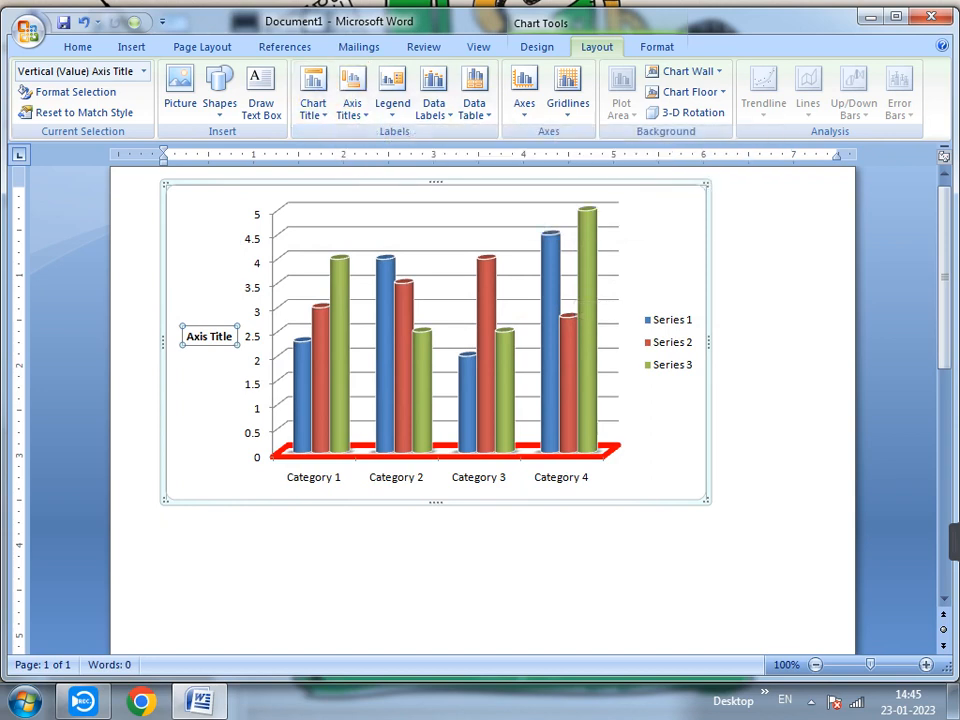
left_click(352, 92)
mouse_move(440, 155)
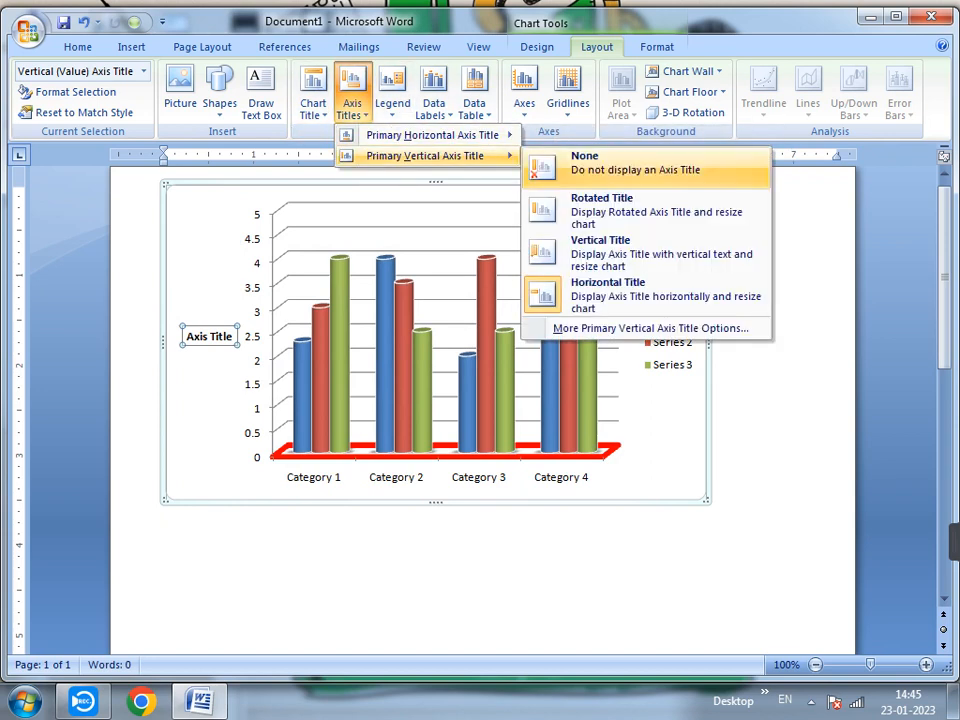
left_click(600, 165)
Step: Turn off the chart legend and restore it with Show Legend at Right
left_click(392, 92)
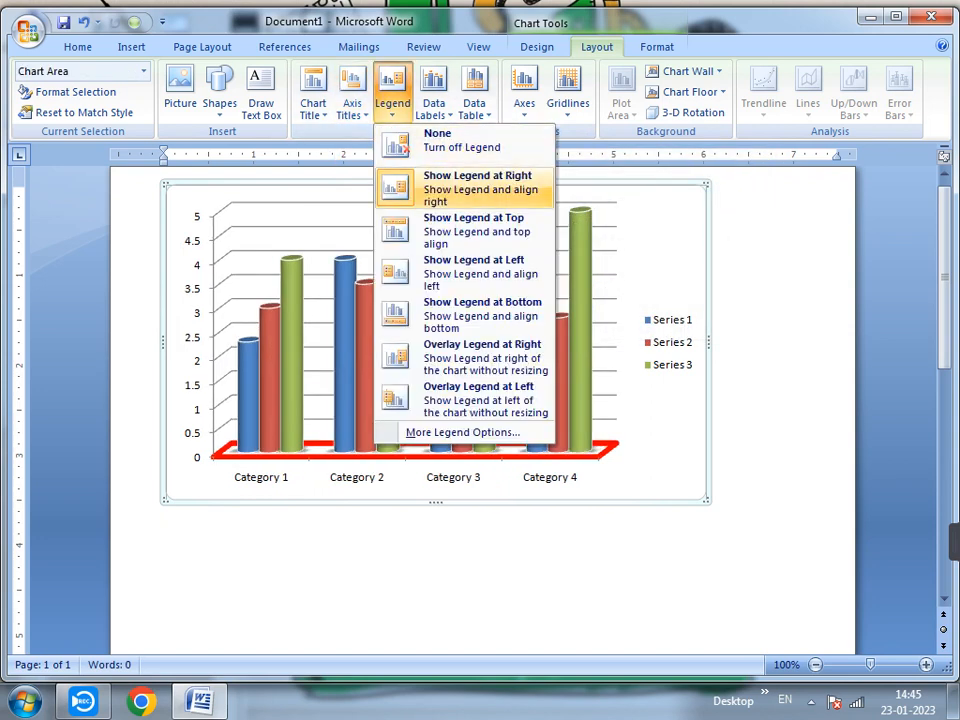
left_click(406, 147)
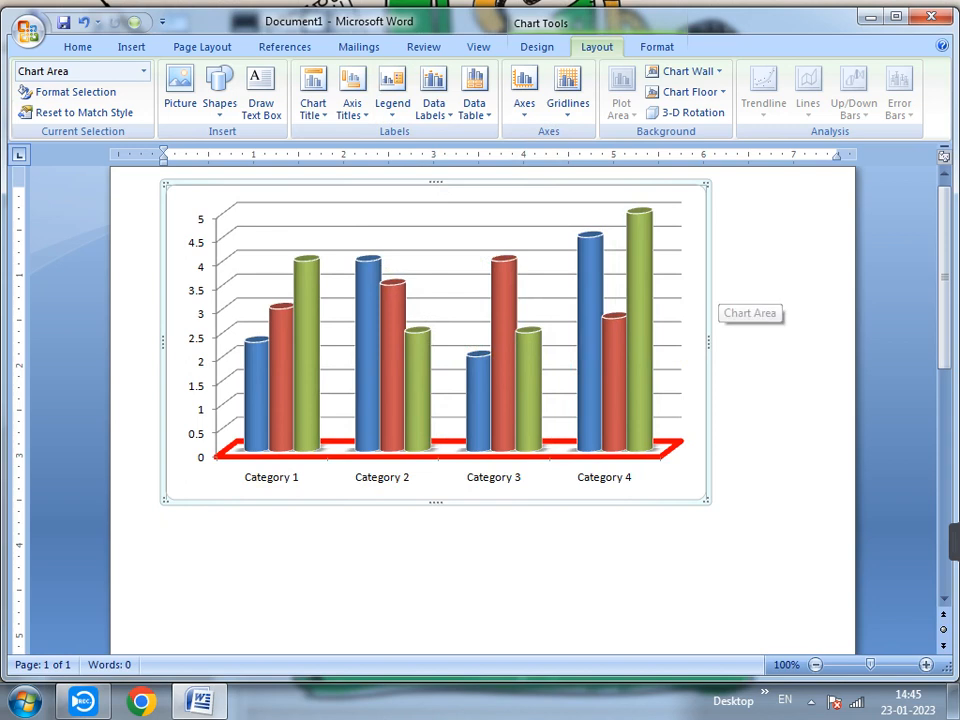
left_click(392, 95)
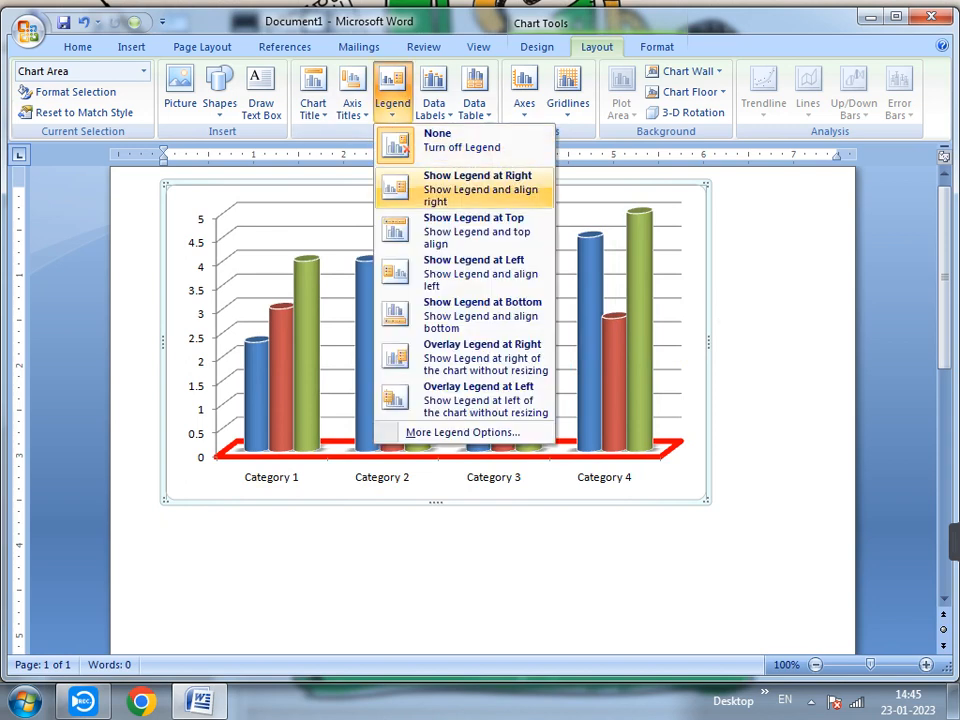
left_click(460, 188)
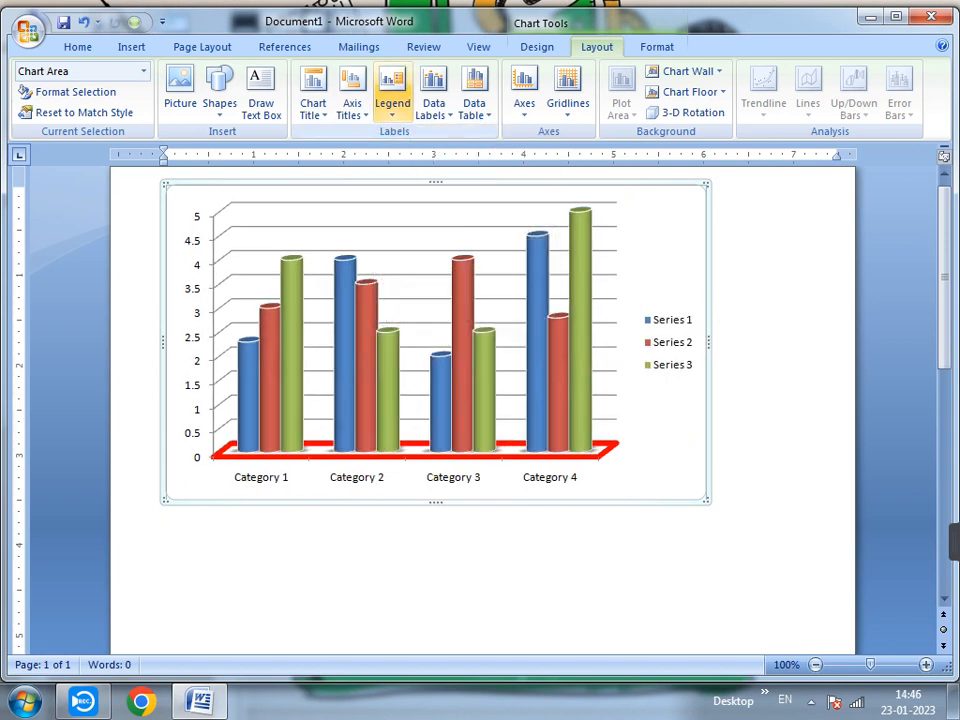
Step: Place the legend with Show Legend at Top and switch it to Show Legend at Left
left_click(392, 95)
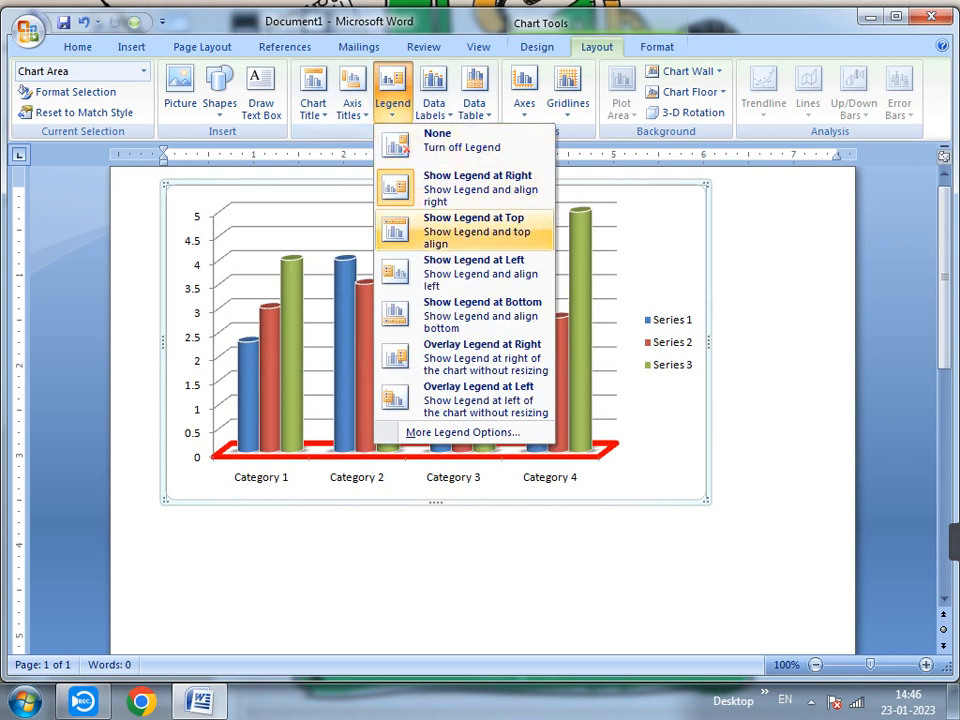
left_click(470, 230)
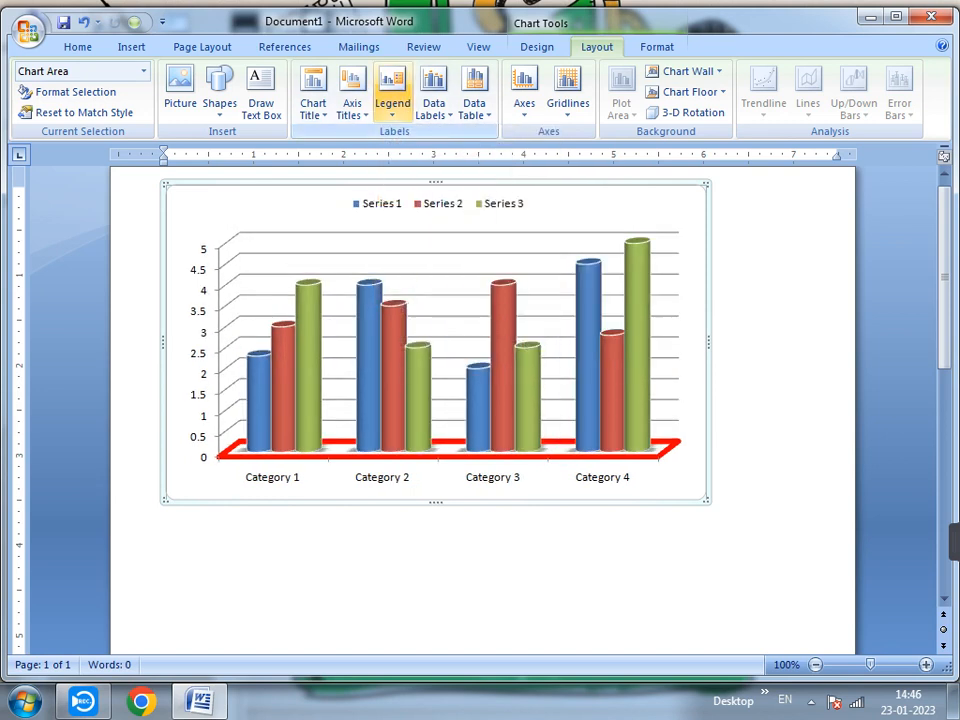
left_click(392, 95)
left_click(470, 272)
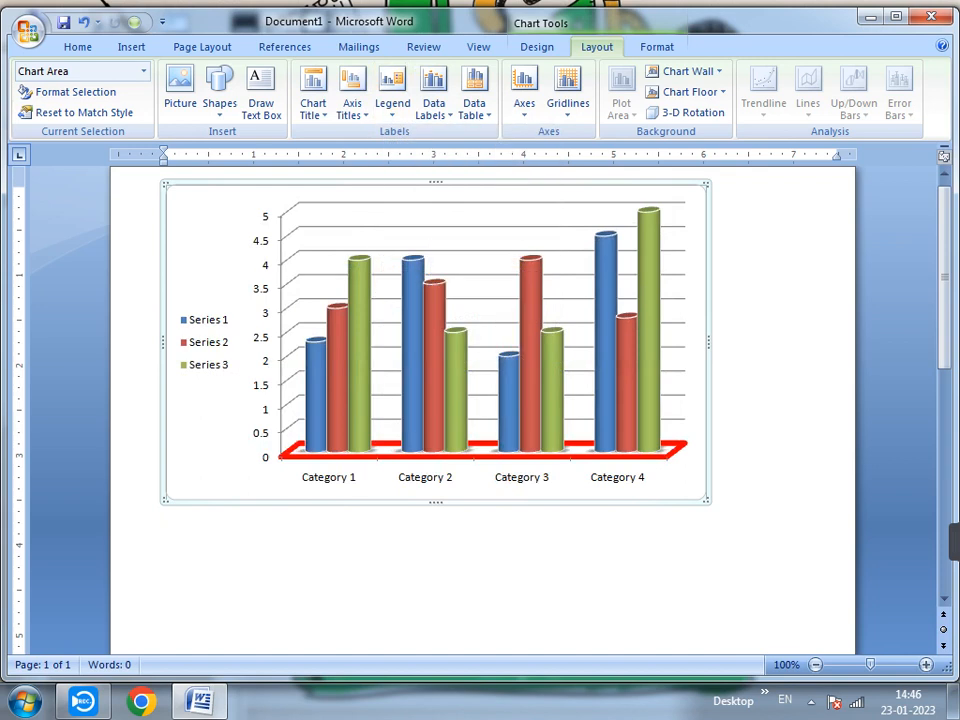
Step: Set the legend to Show Legend at Bottom and change it to Overlay Legend at Right
left_click(392, 97)
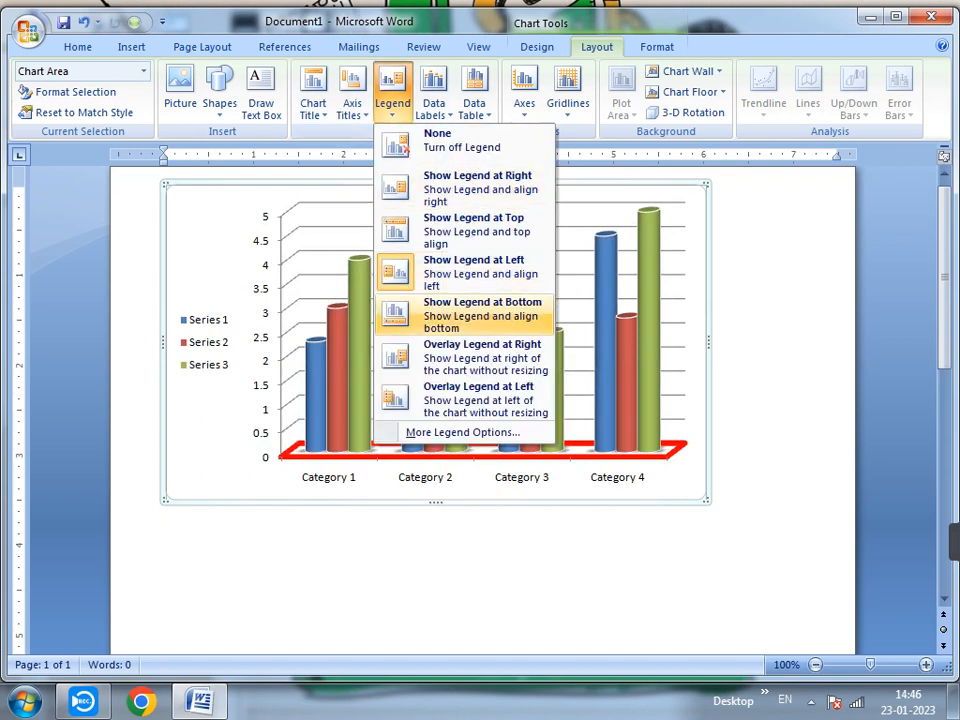
left_click(475, 315)
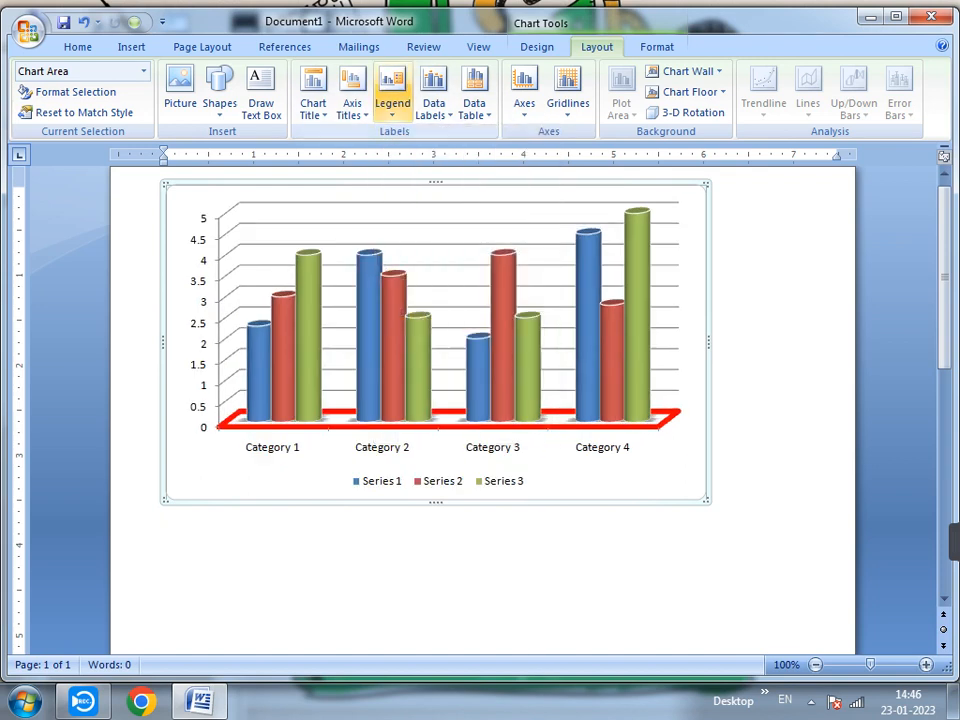
left_click(392, 97)
left_click(470, 350)
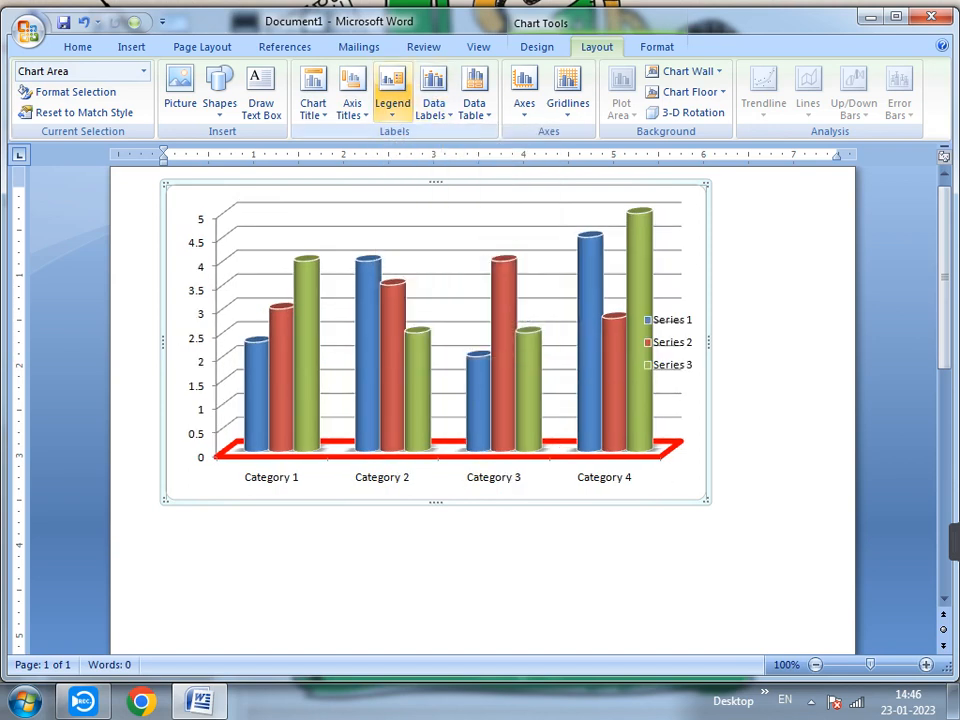
Step: Set the legend to Overlay Legend at Left and return it to Show Legend at Right
left_click(392, 97)
left_click(470, 398)
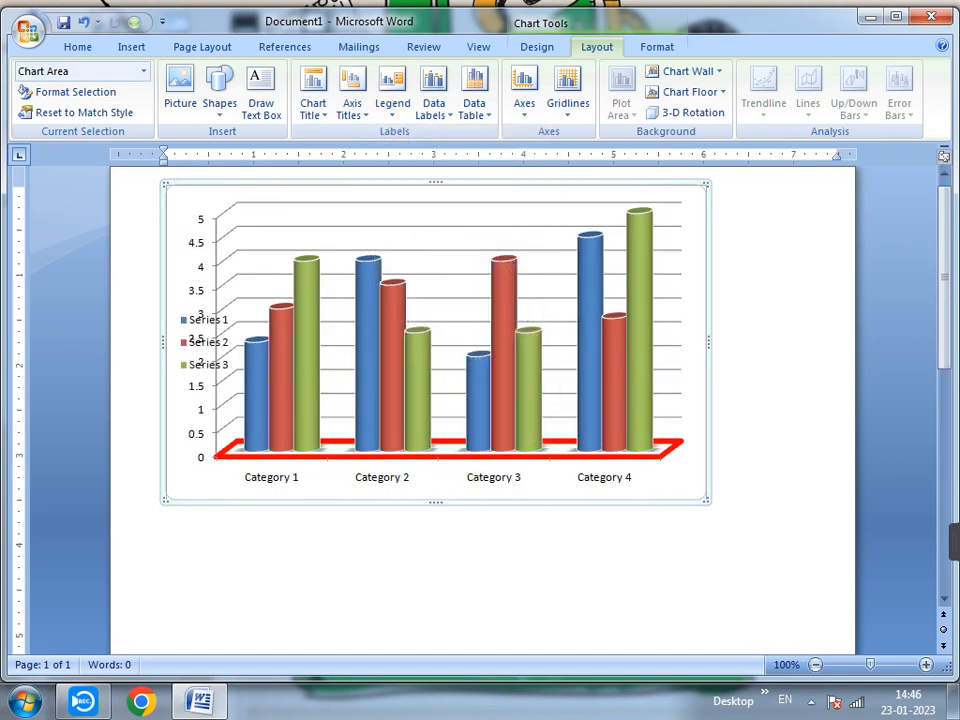
left_click(392, 97)
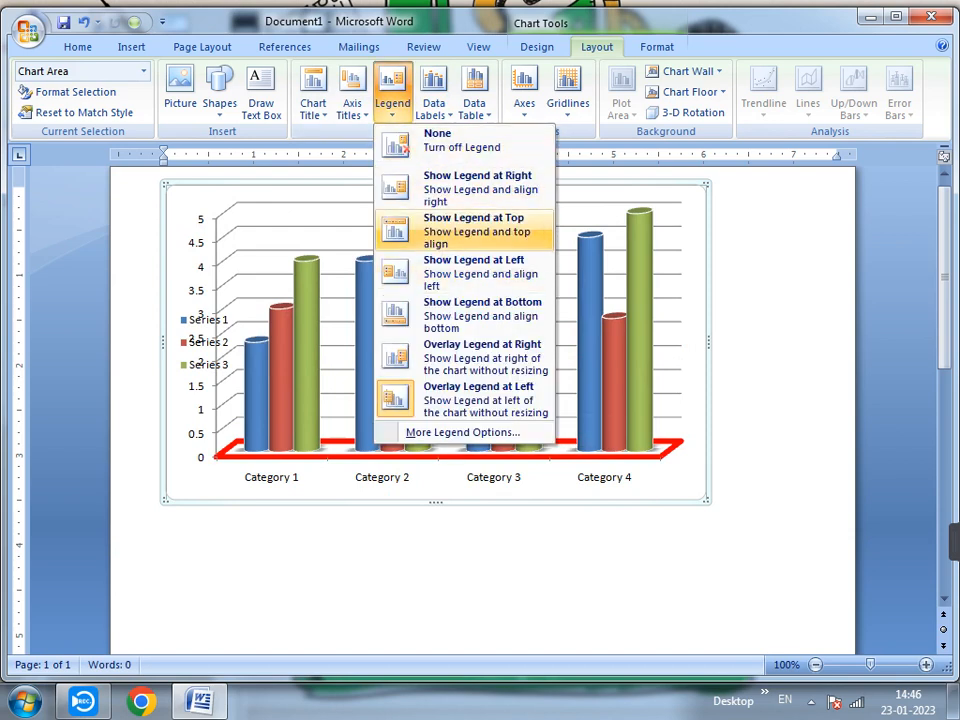
left_click(477, 188)
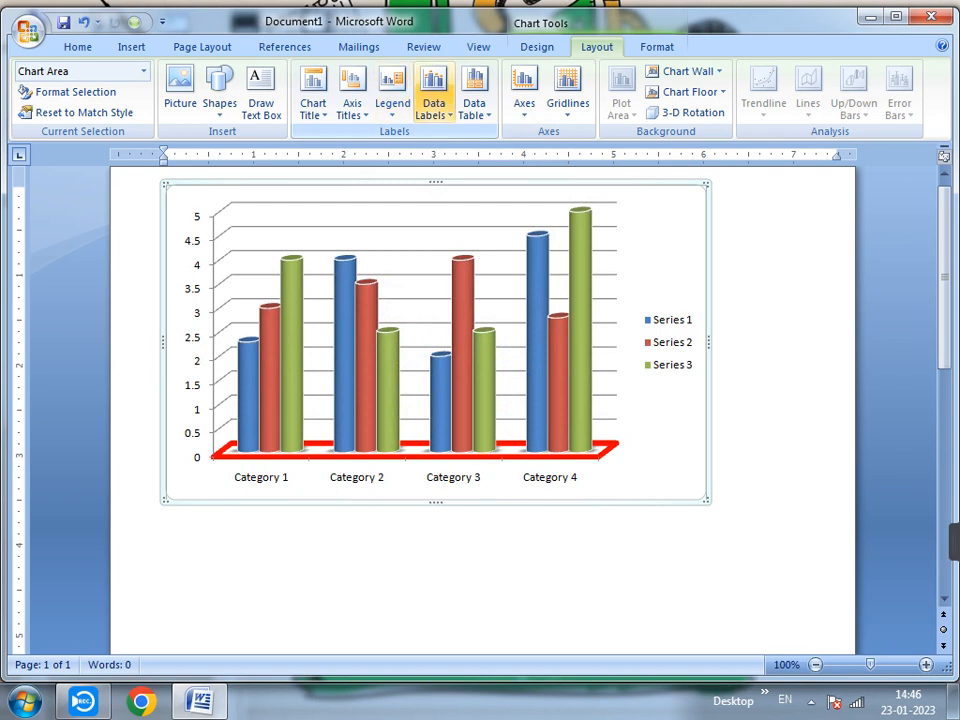
Step: Show data labels on all the chart's columns and turn them off again
left_click(433, 100)
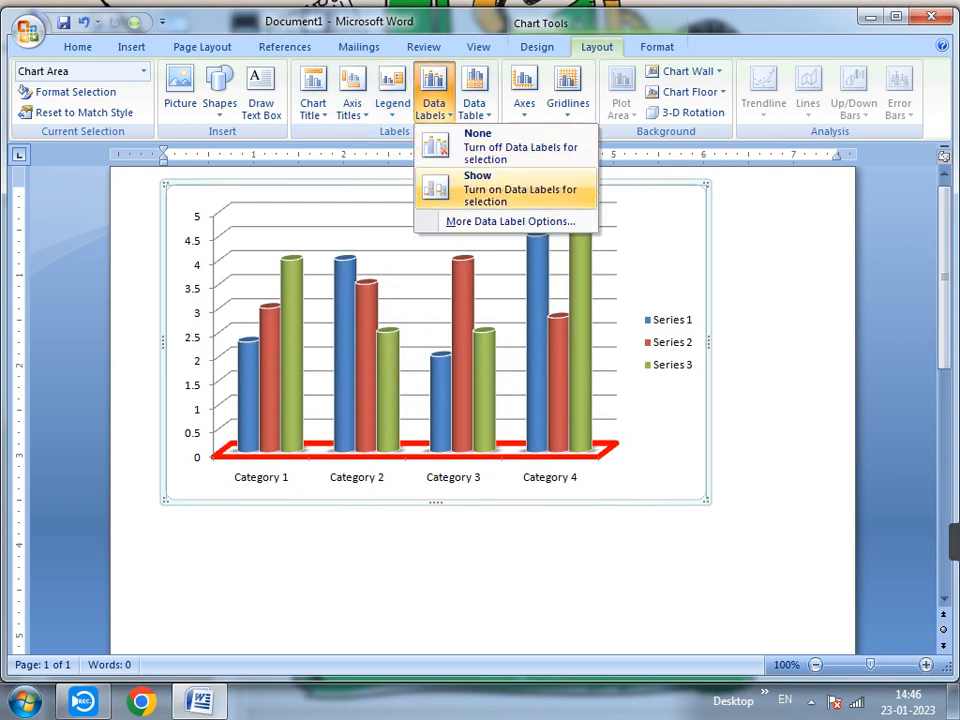
left_click(474, 100)
left_click(433, 100)
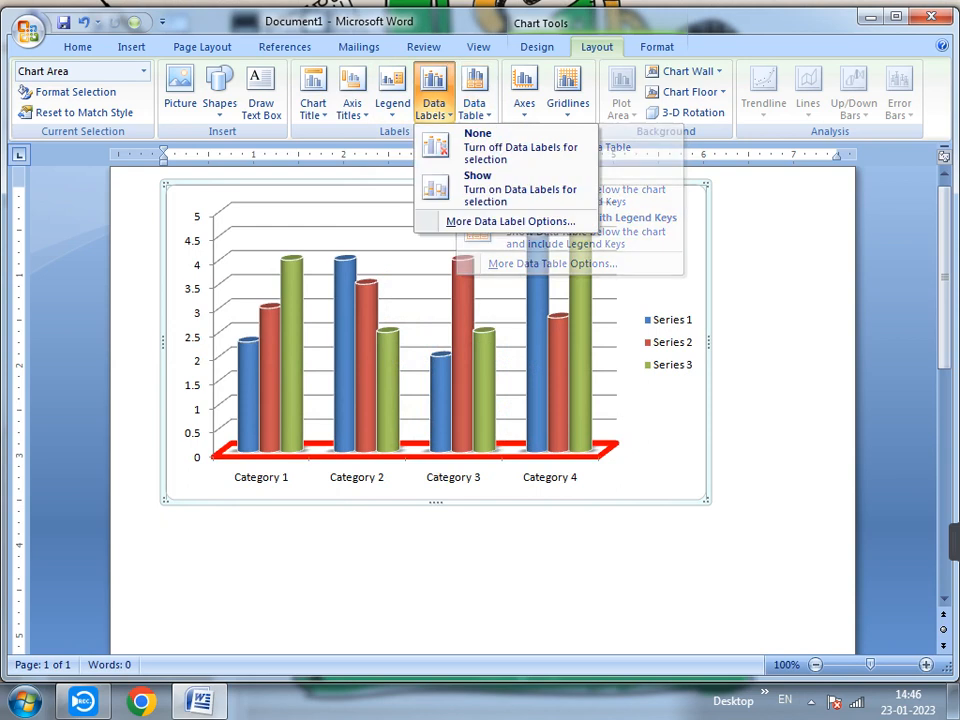
left_click(490, 182)
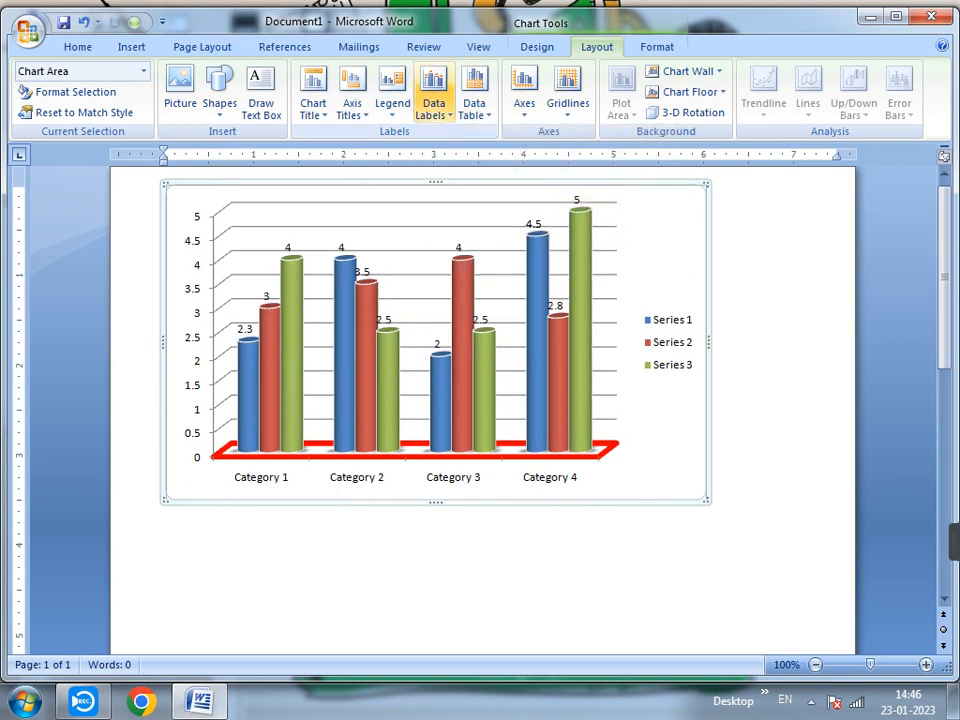
left_click(433, 100)
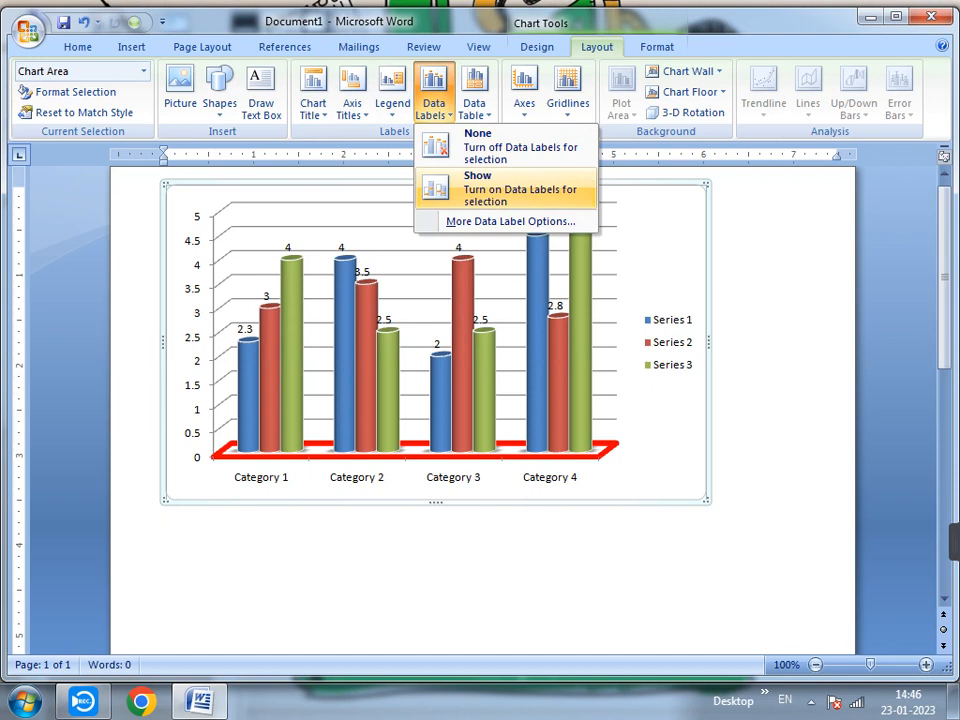
left_click(490, 145)
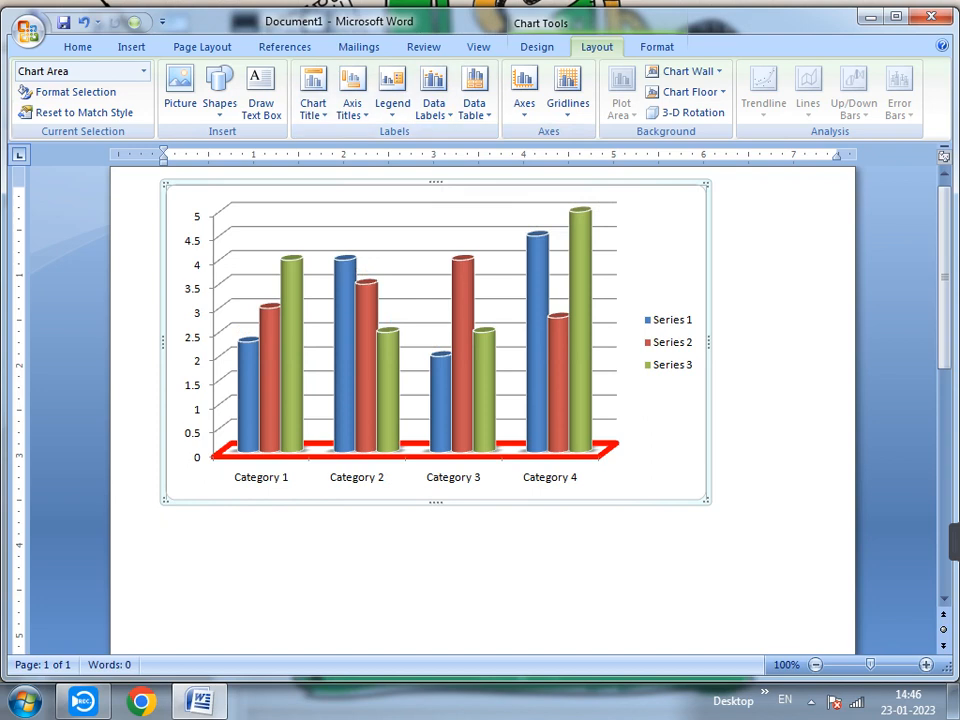
Step: Show a data table below the chart without legend keys
left_click(474, 100)
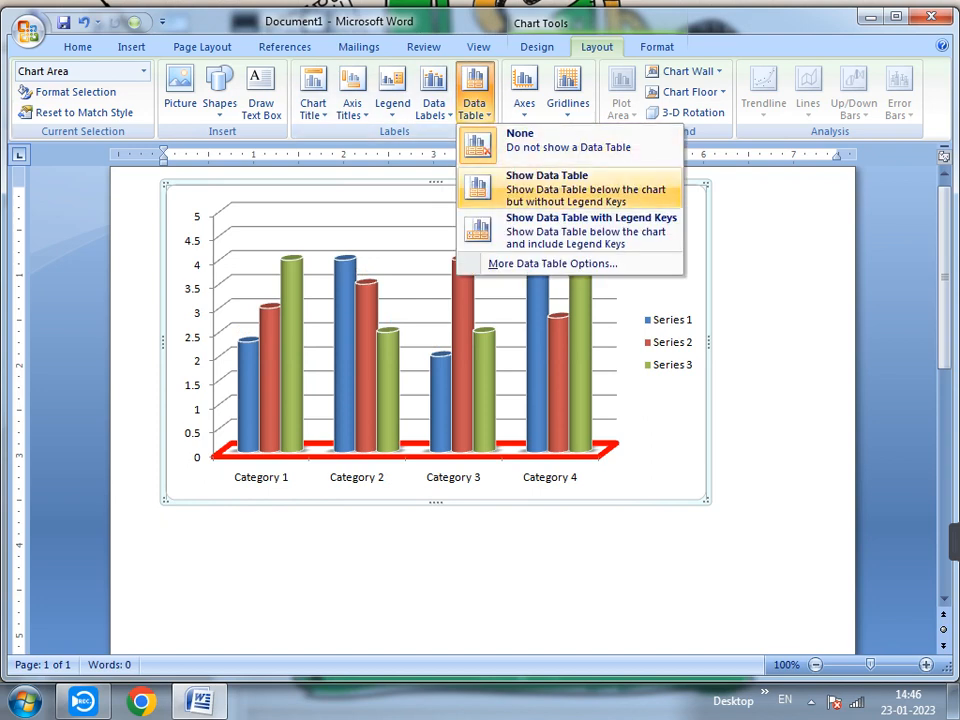
left_click(585, 188)
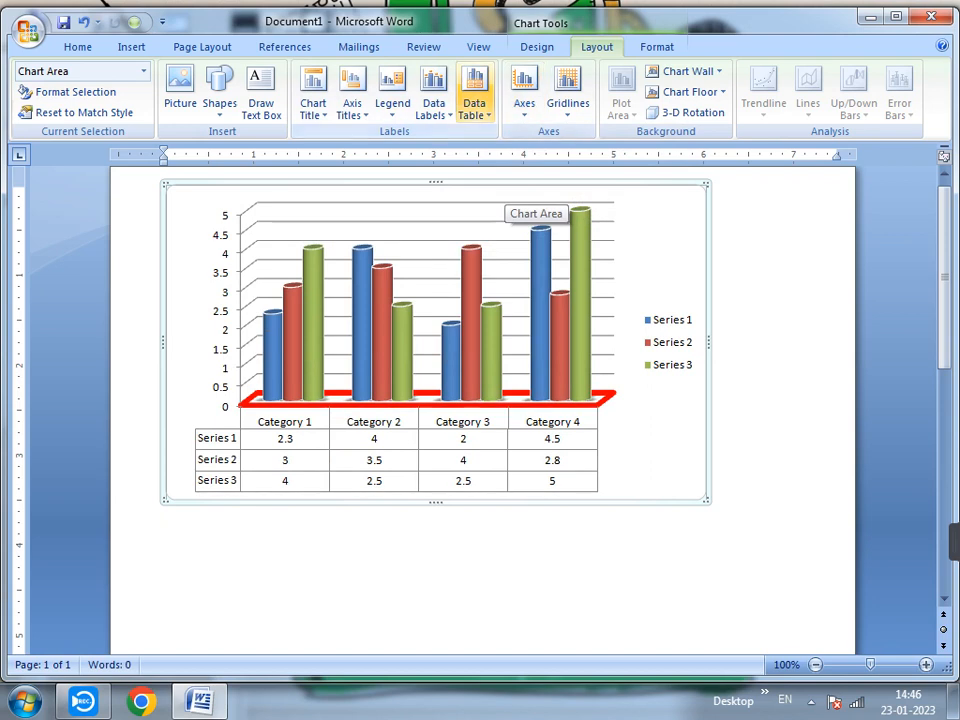
Step: Switch the chart's data table to Show Data Table with Legend Keys, and set it to None
left_click(433, 100)
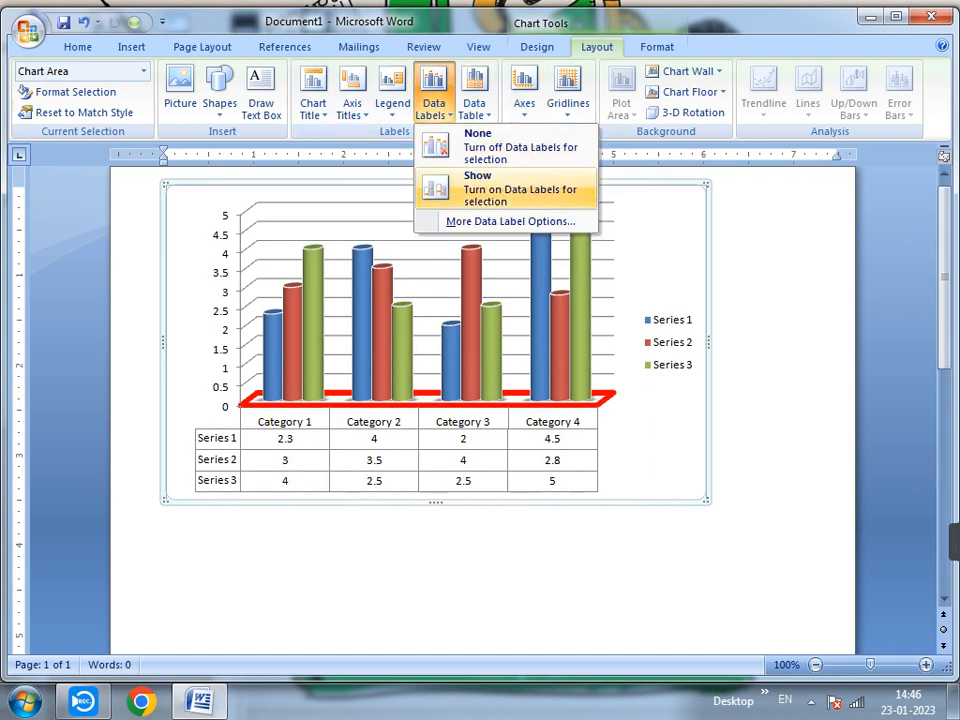
left_click(474, 100)
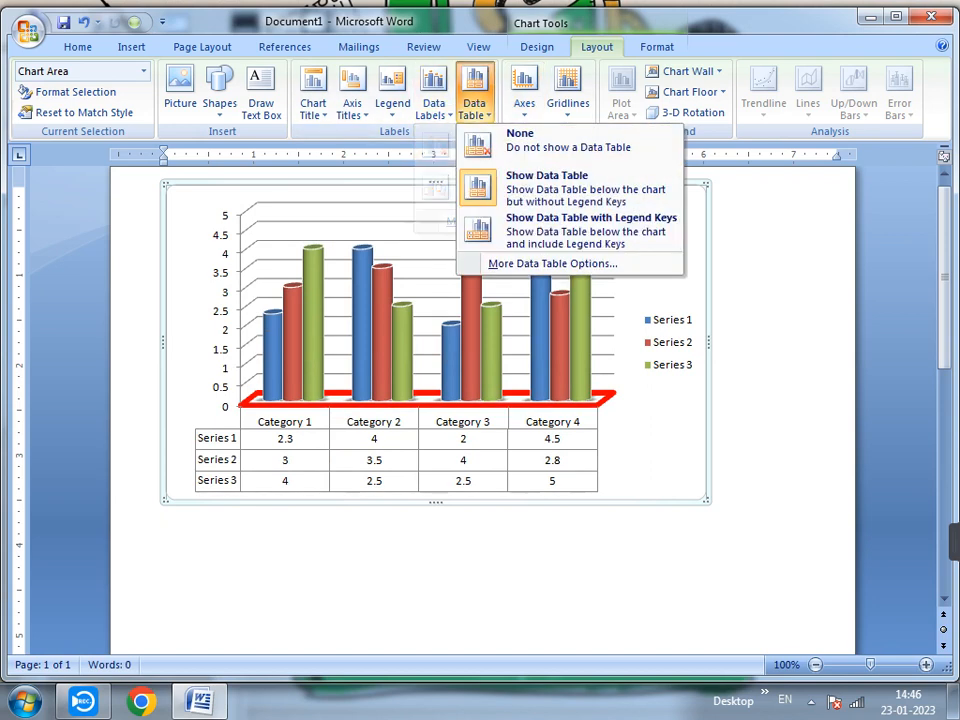
left_click(540, 222)
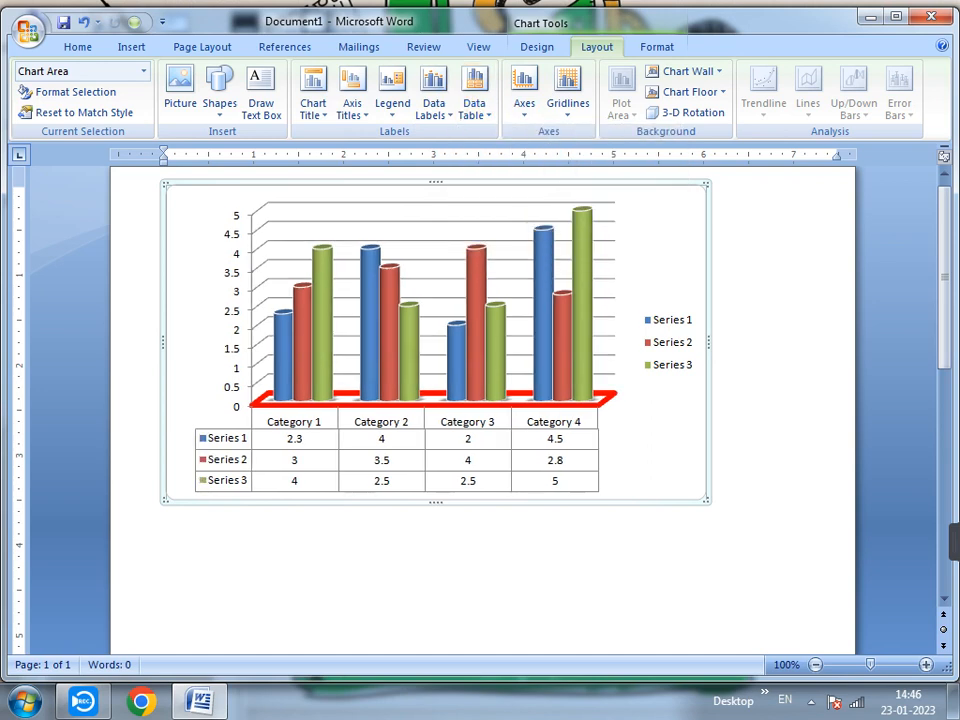
left_click(474, 100)
left_click(525, 139)
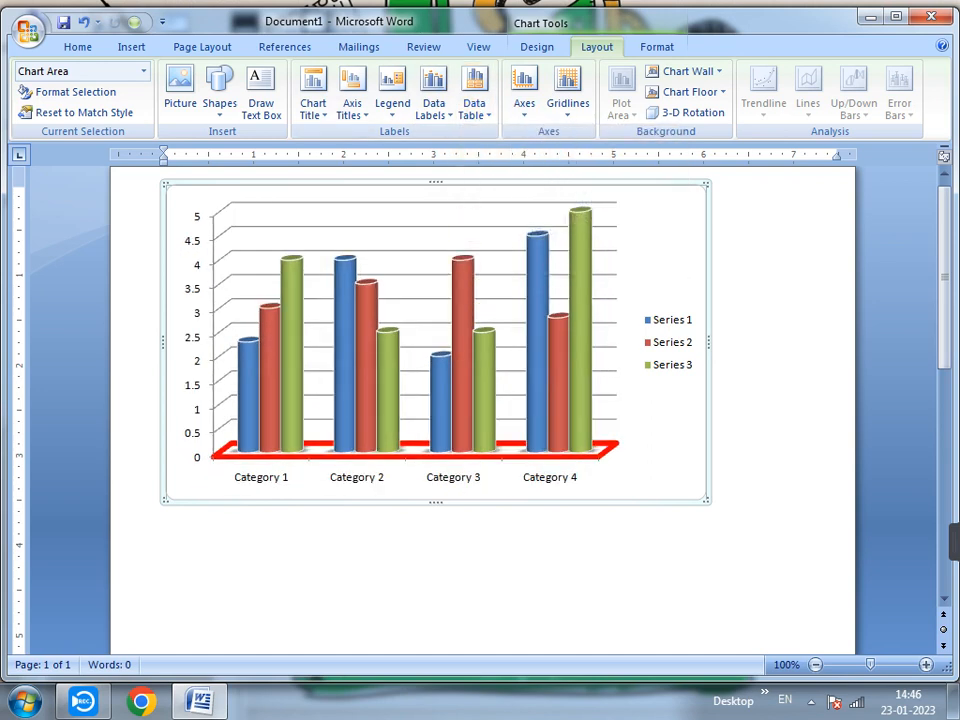
Step: Show data labels for the whole chart area and turn them off again
left_click(433, 100)
left_click(520, 147)
left_click(433, 100)
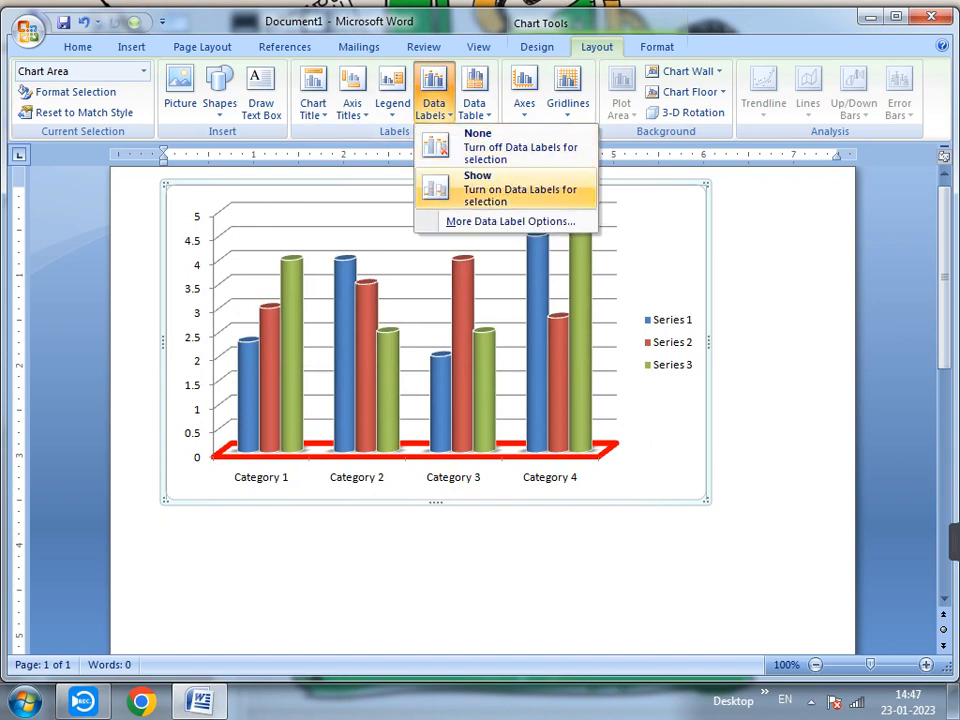
left_click(520, 188)
left_click(433, 100)
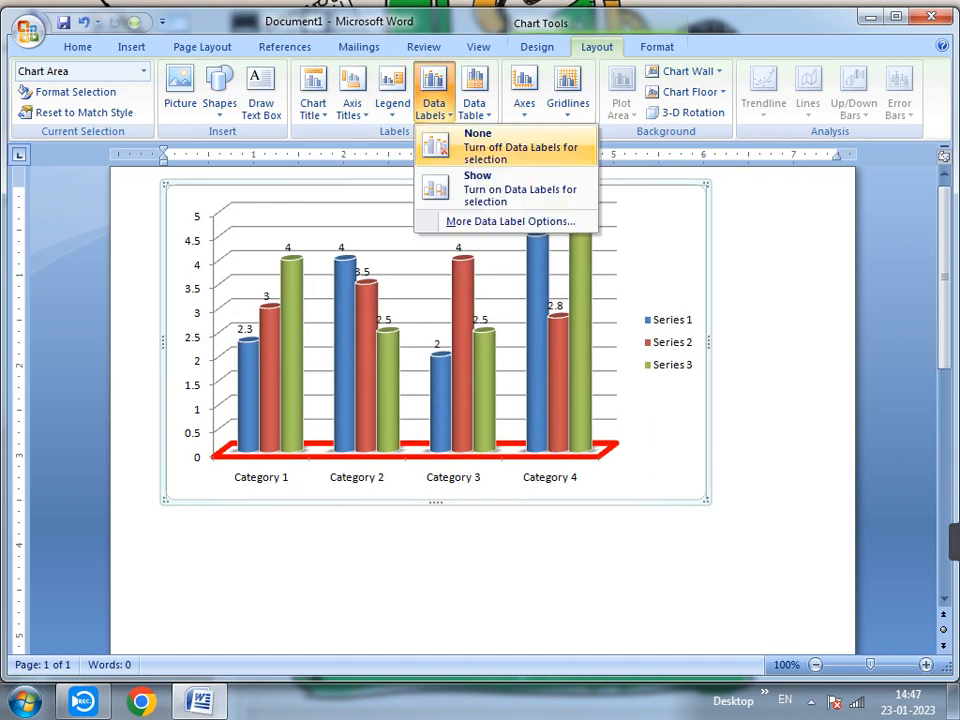
left_click(520, 147)
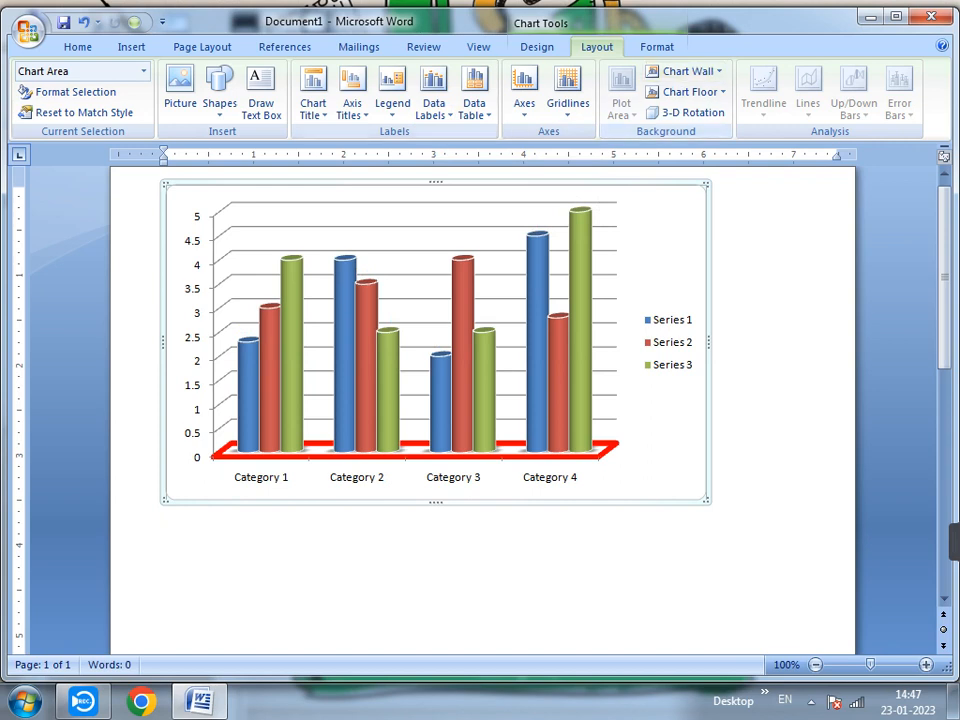
Step: Hide the primary horizontal axis and restore it with Show Left to Right Axis
left_click(524, 92)
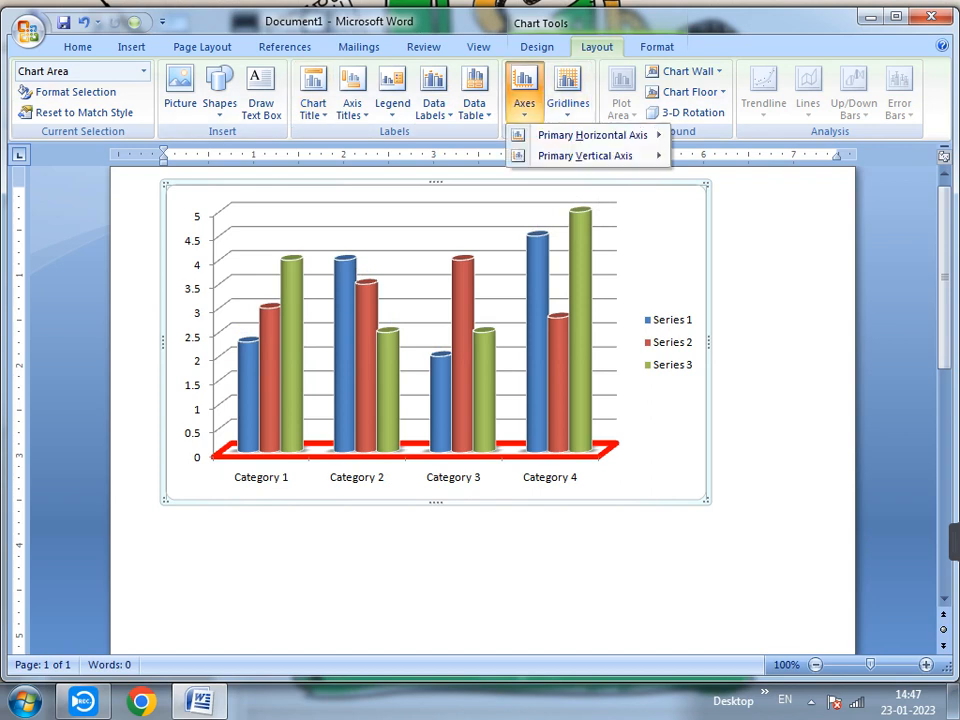
mouse_move(590, 134)
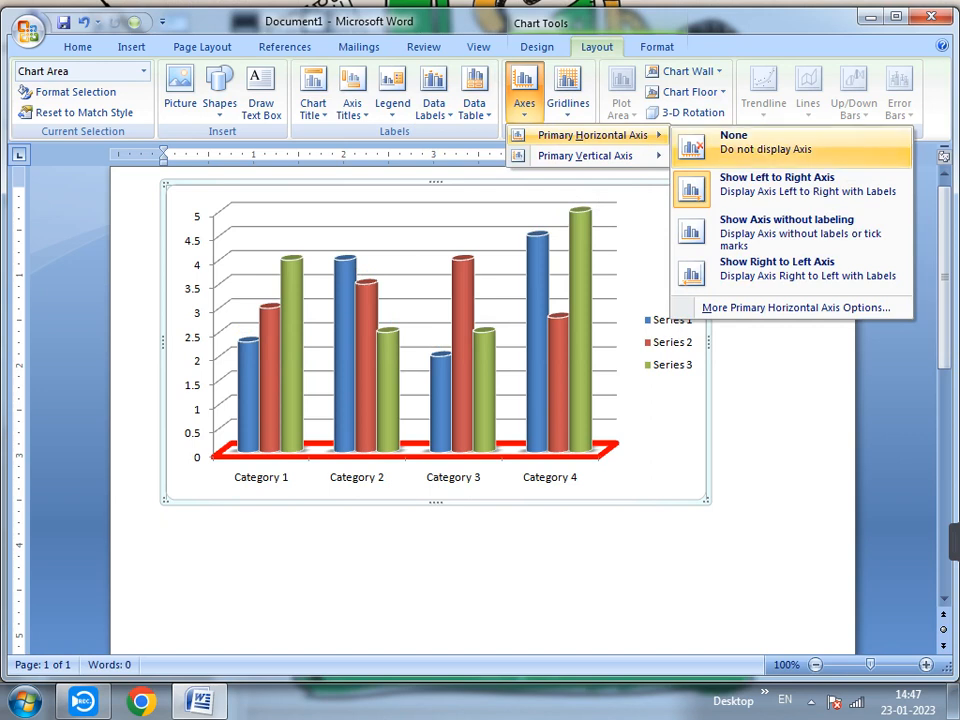
left_click(740, 142)
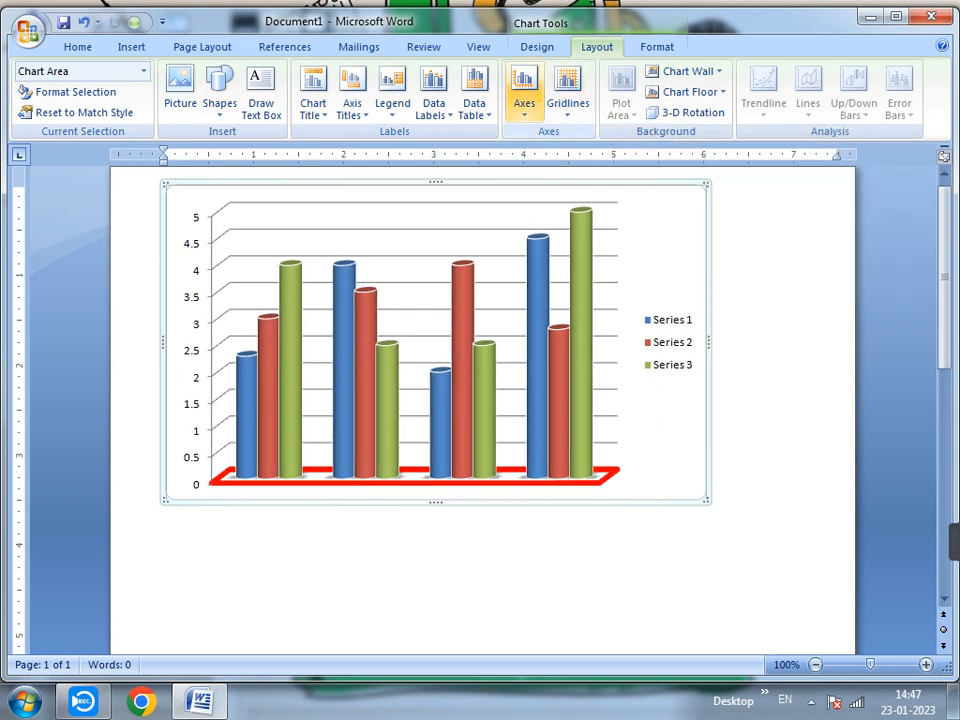
left_click(524, 90)
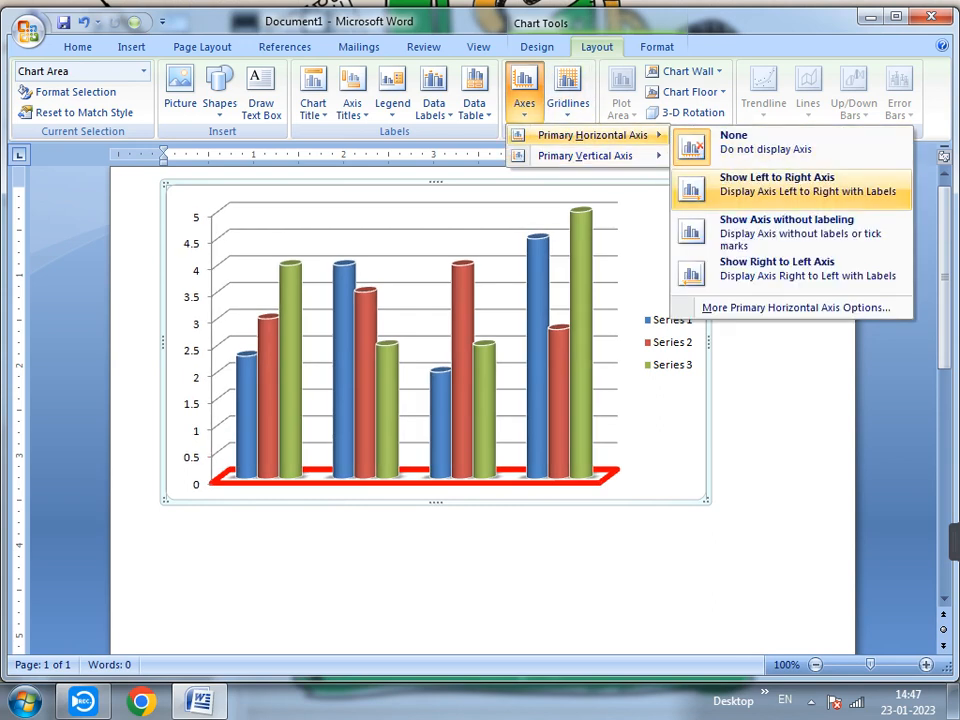
left_click(790, 184)
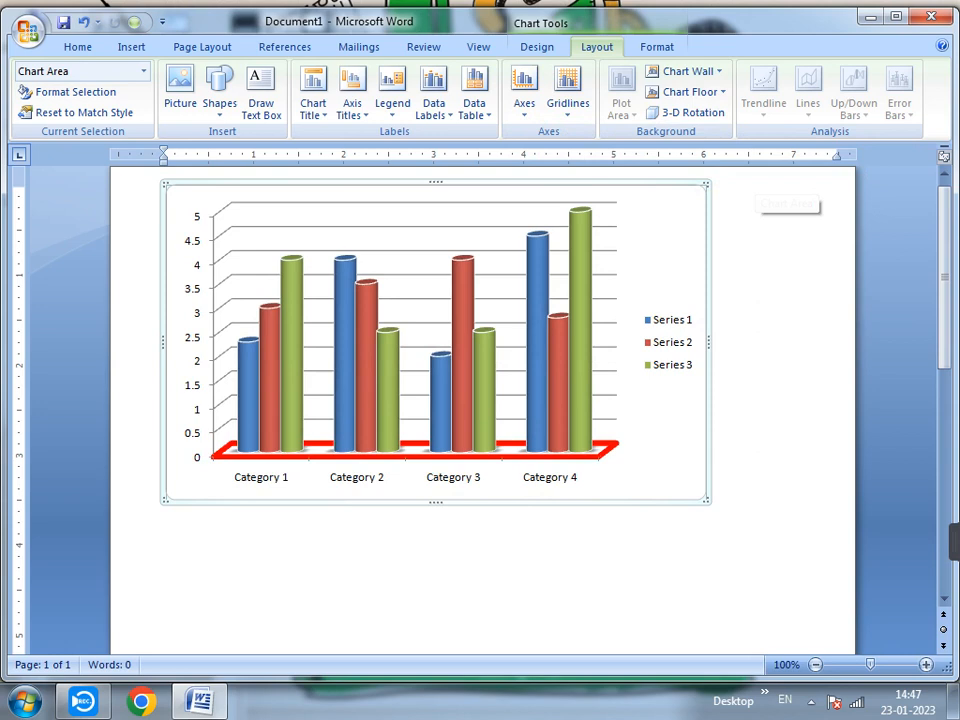
Step: Set the primary horizontal axis to Show Axis without labeling and change it to Show Right to Left Axis
left_click(524, 90)
mouse_move(590, 134)
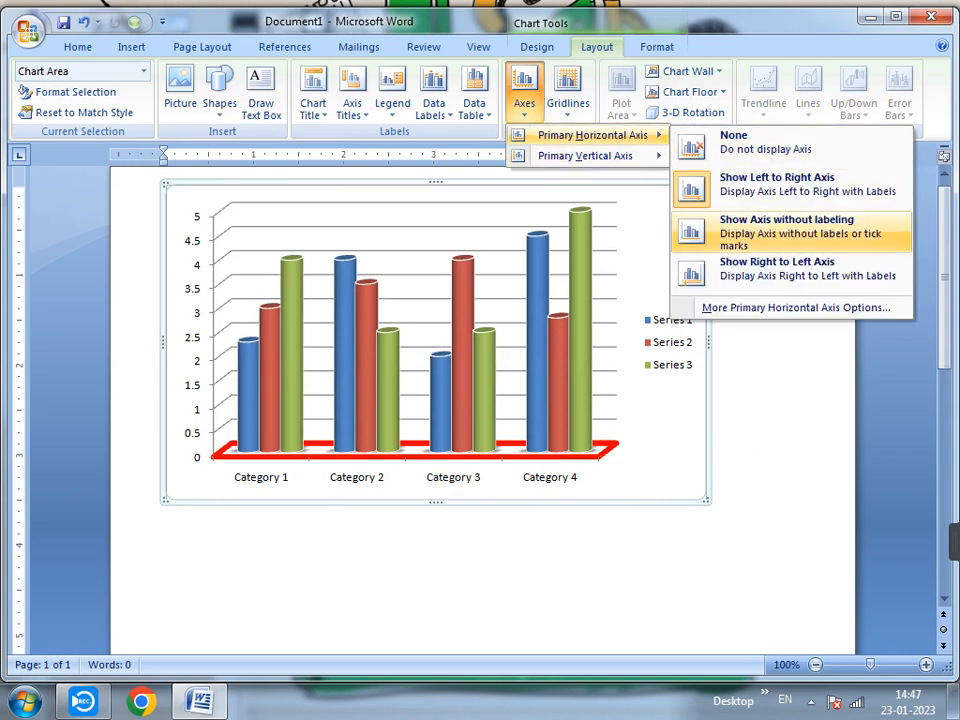
left_click(775, 226)
left_click(524, 90)
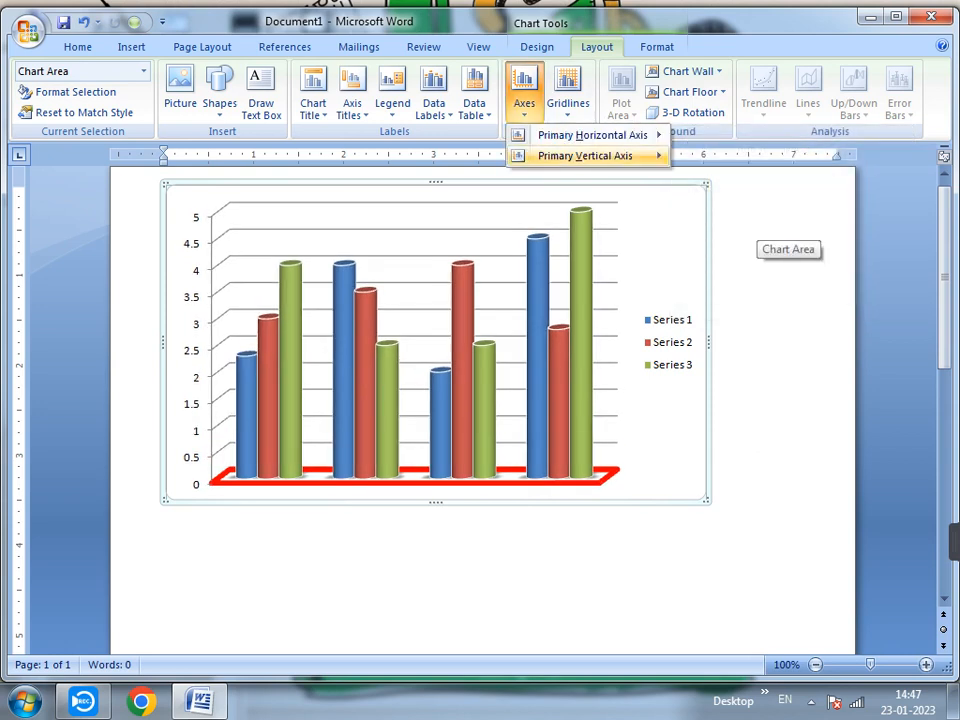
mouse_move(590, 134)
left_click(785, 268)
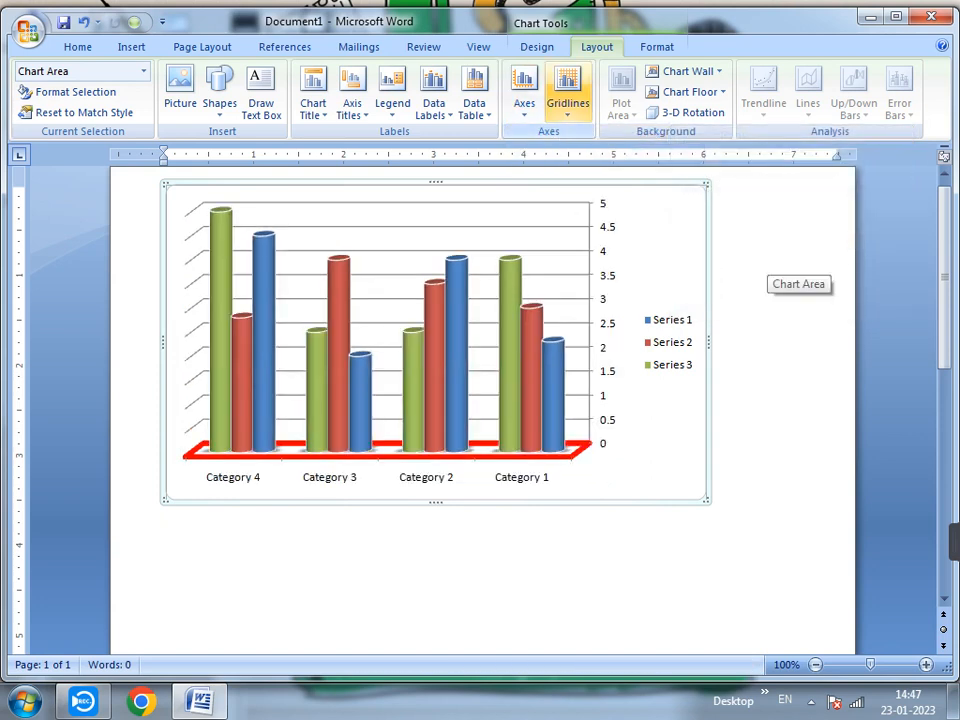
Step: Hide the primary vertical axis and bring it back with Show Default Axis
left_click(524, 92)
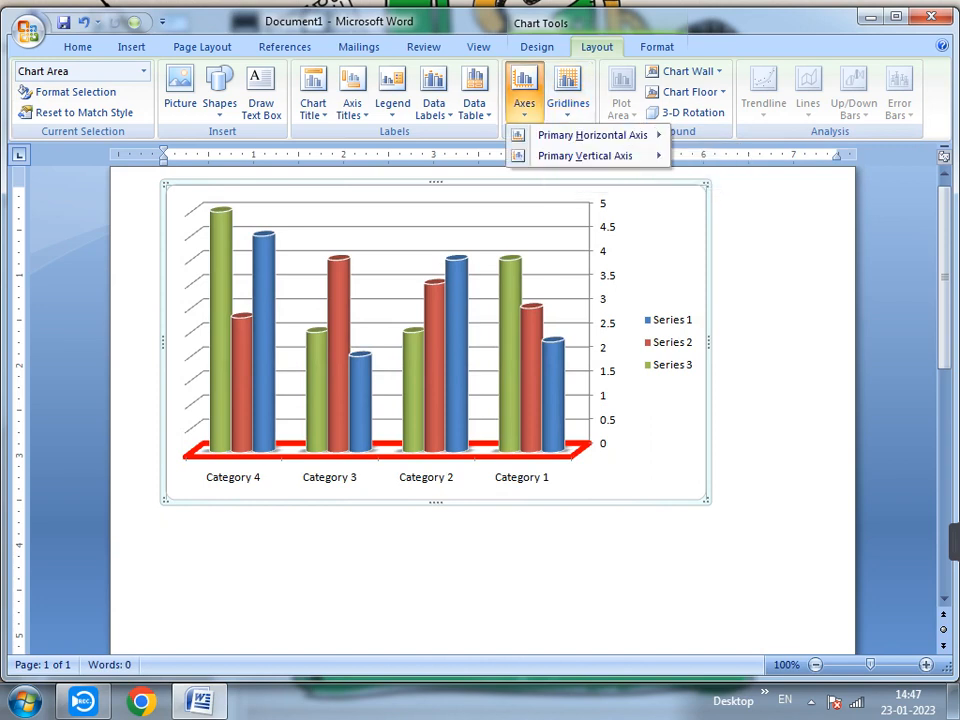
mouse_move(600, 155)
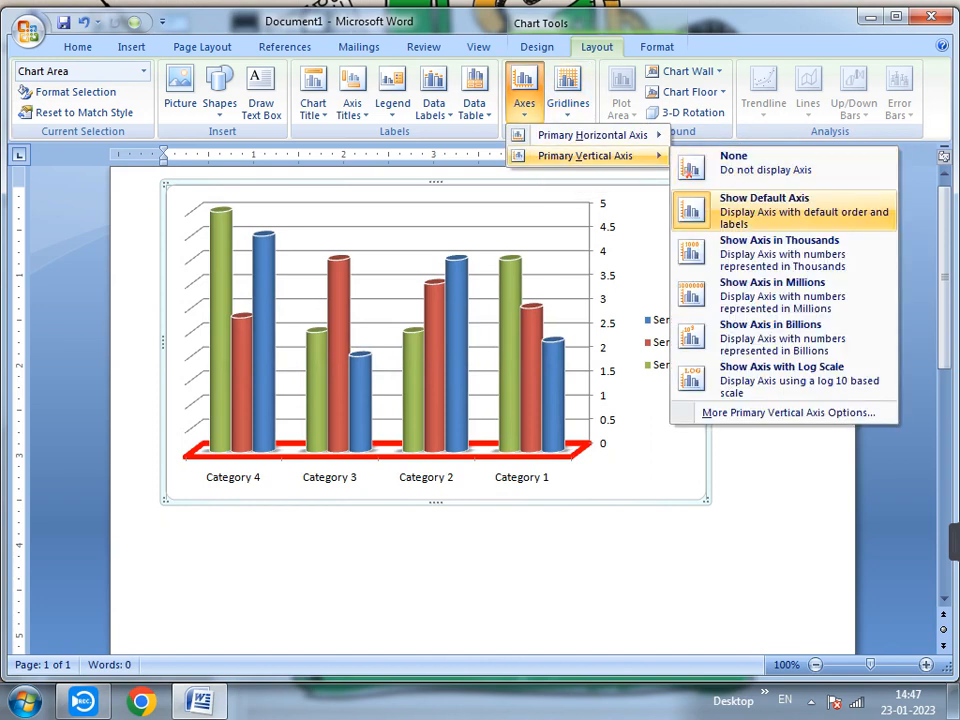
left_click(689, 168)
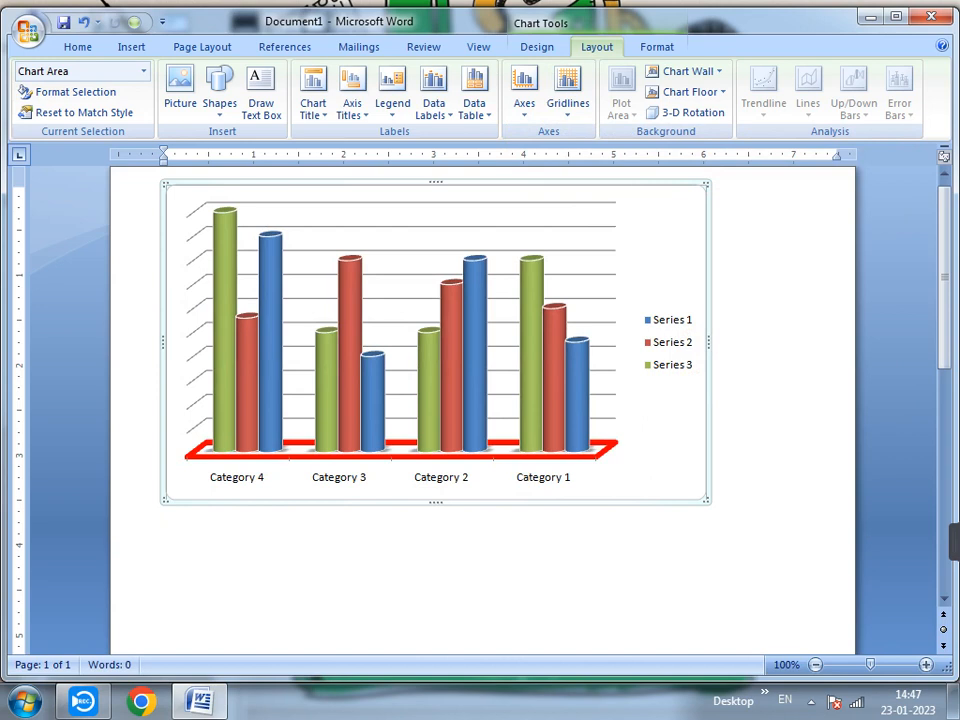
left_click(524, 92)
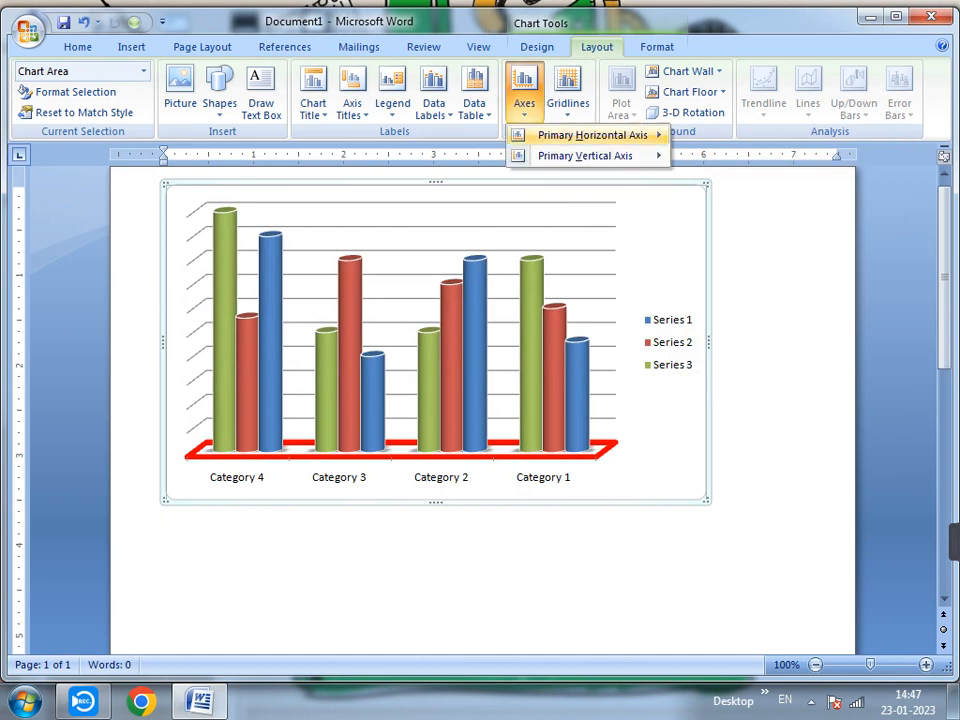
mouse_move(600, 155)
left_click(761, 204)
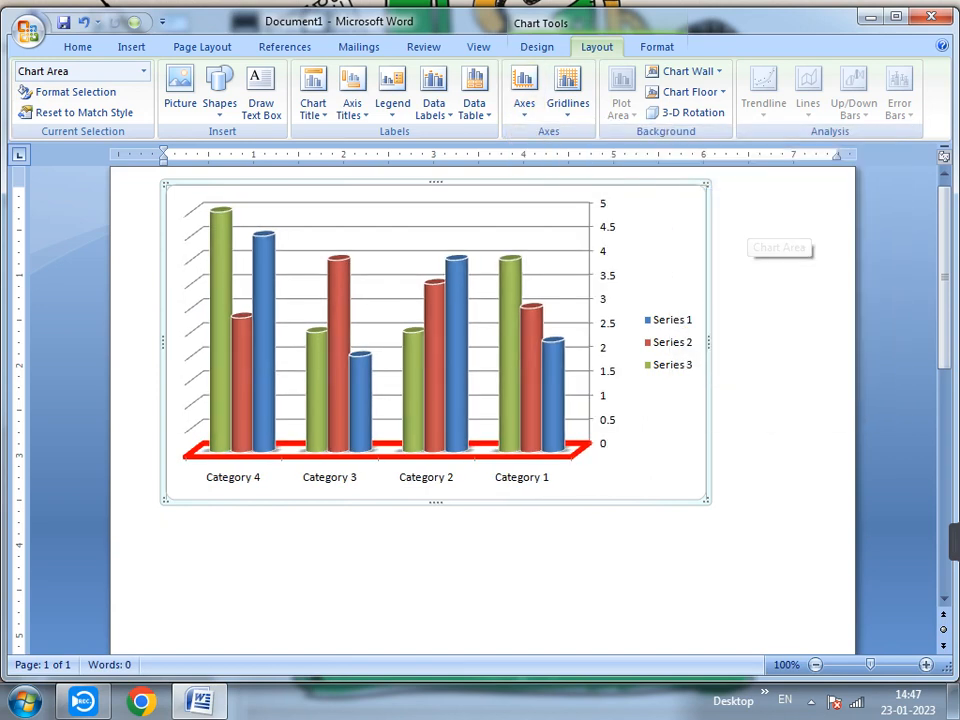
Step: Show the primary vertical axis in thousands and change it to millions
left_click(524, 92)
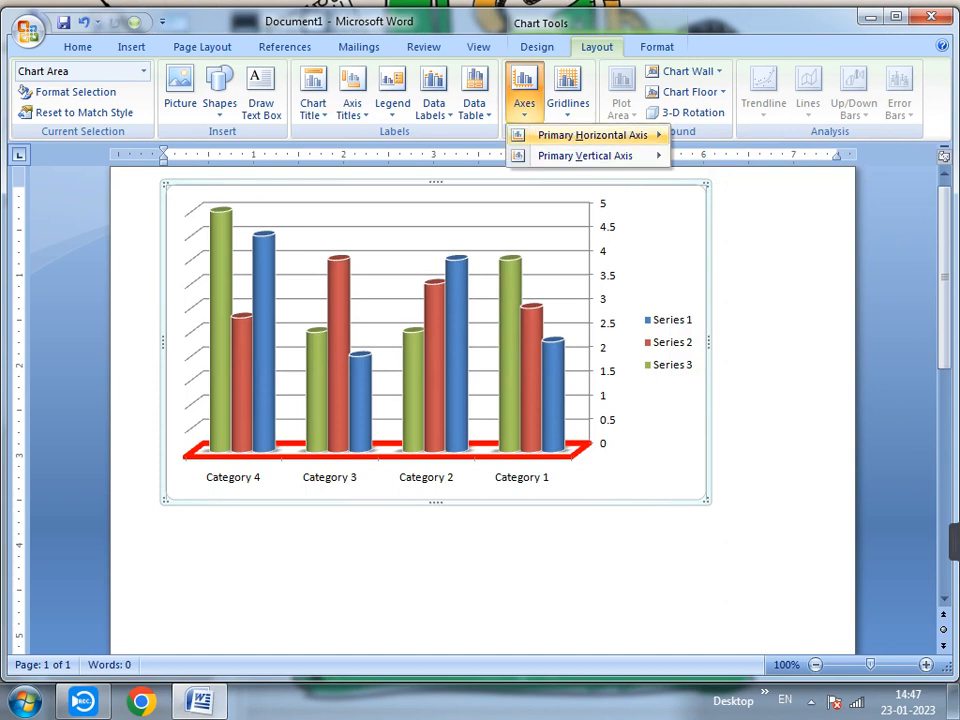
mouse_move(600, 155)
left_click(779, 253)
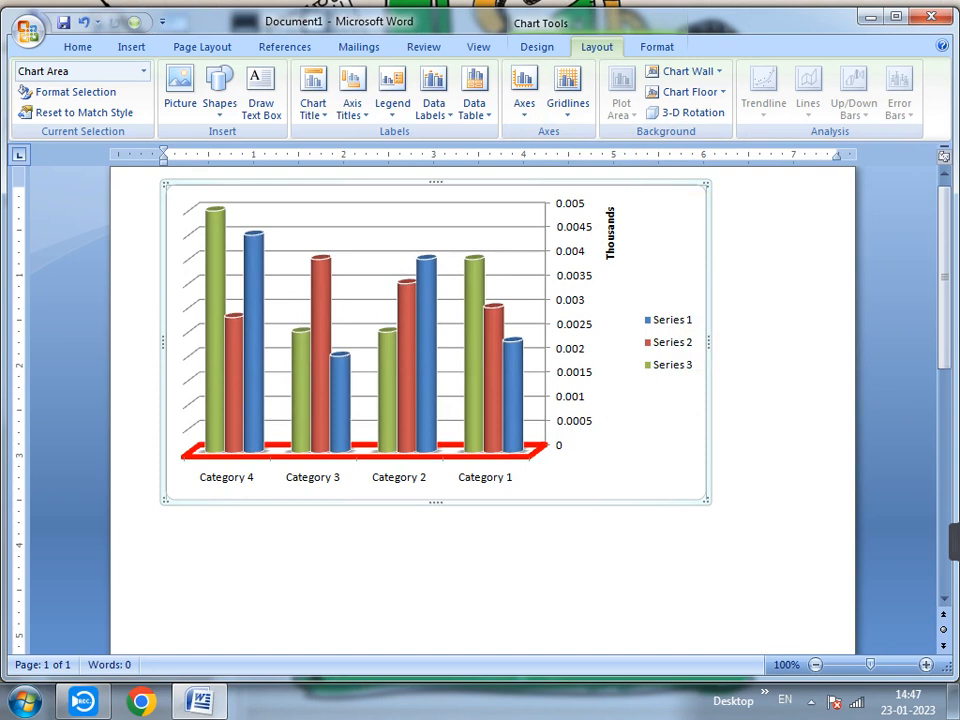
left_click(524, 92)
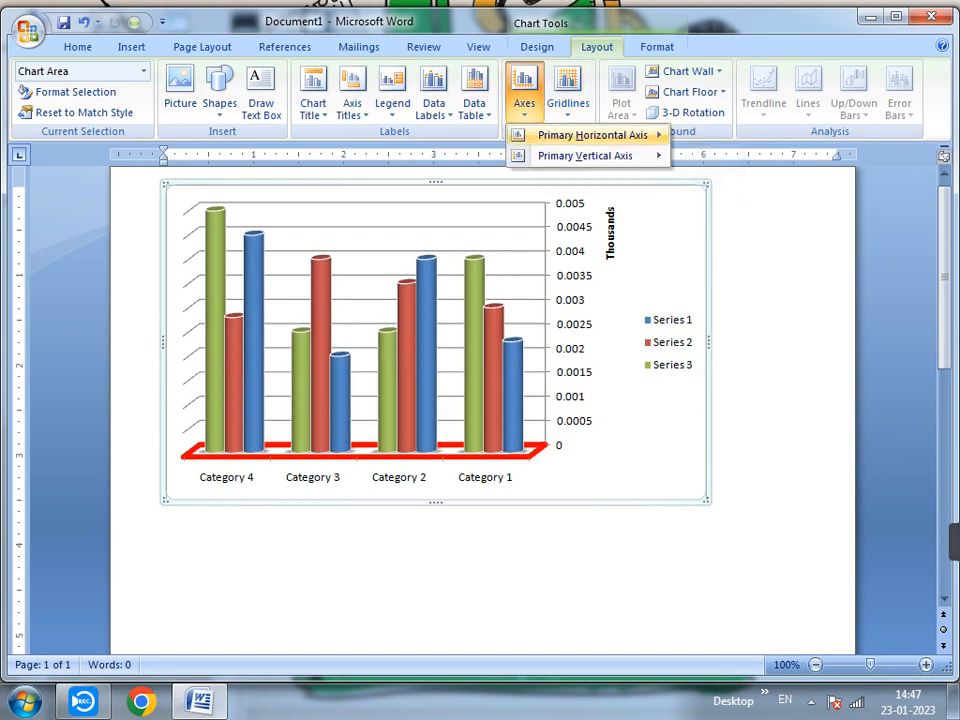
mouse_move(600, 155)
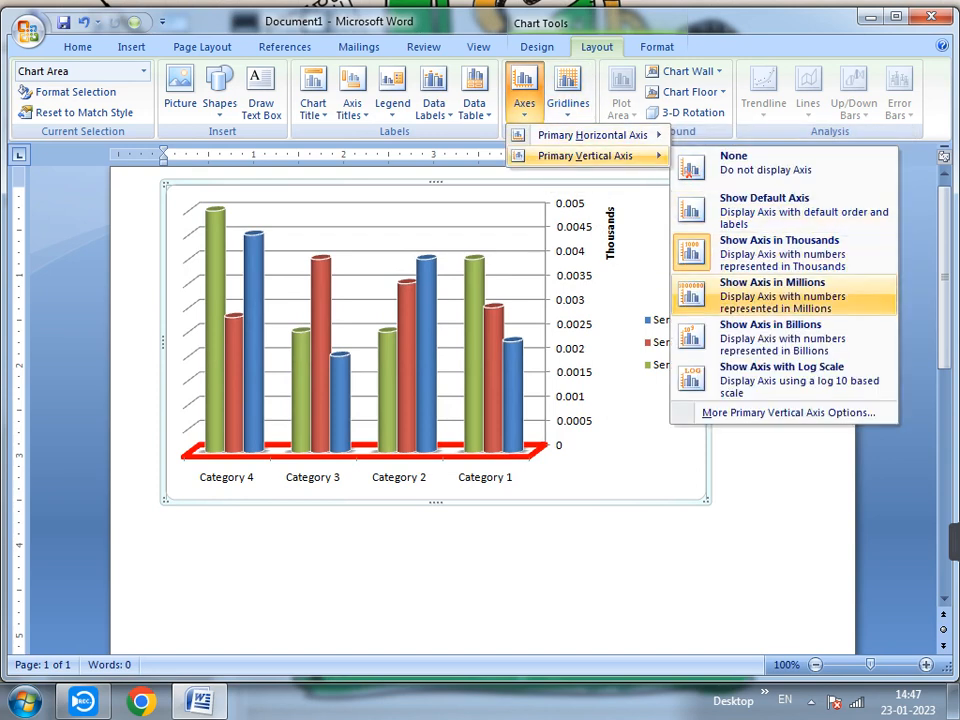
left_click(775, 293)
Step: Show the primary vertical axis in billions and apply Show Axis with Log Scale to it
left_click(524, 92)
mouse_move(590, 155)
left_click(784, 338)
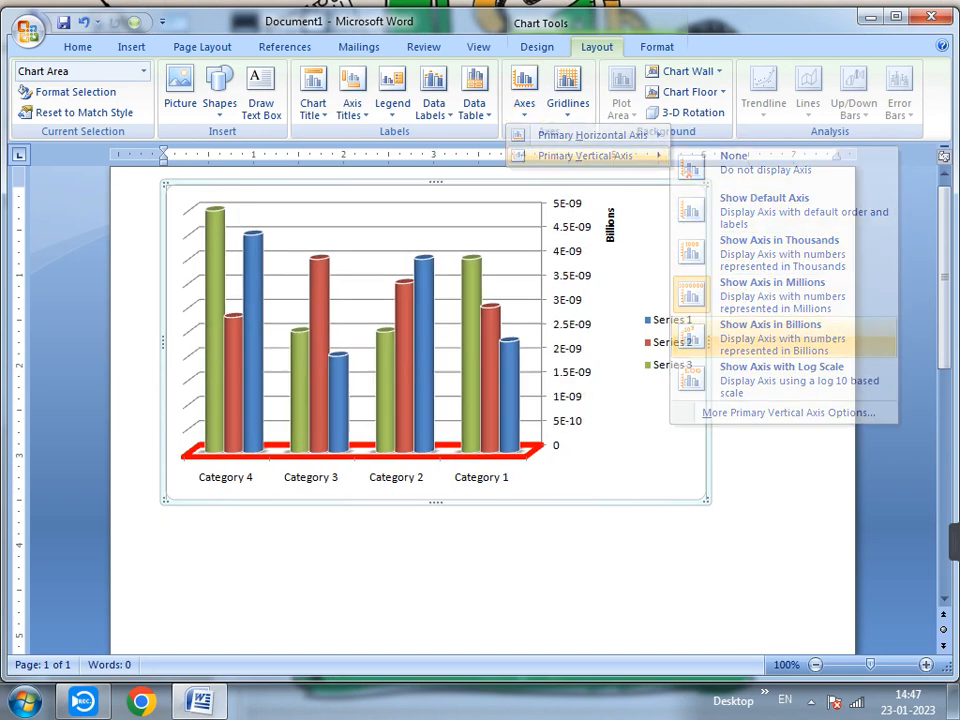
left_click(524, 90)
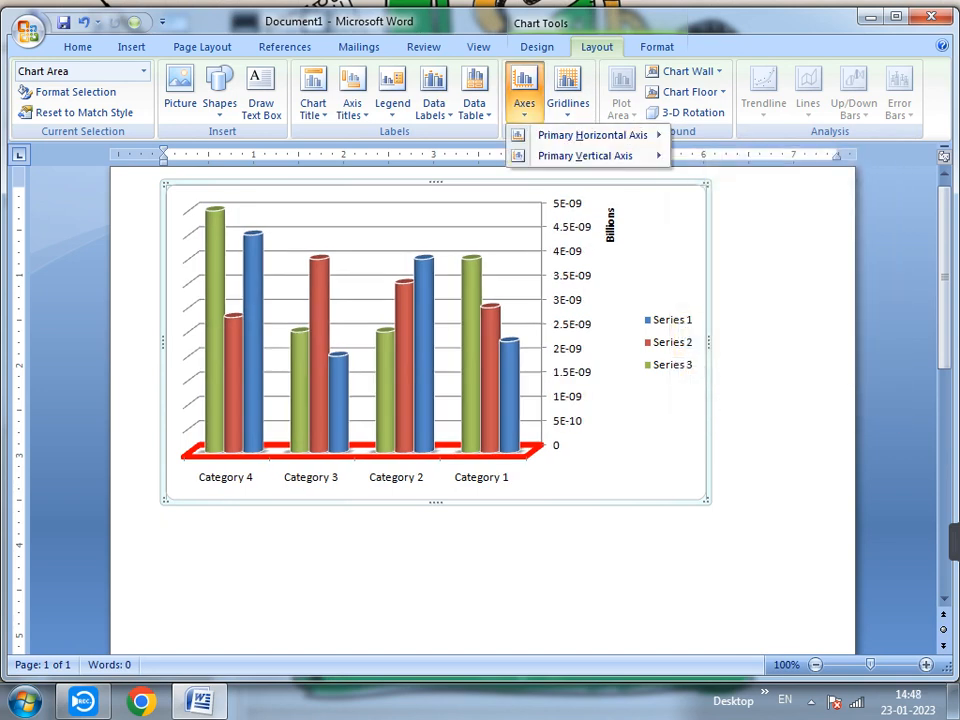
mouse_move(585, 155)
left_click(780, 373)
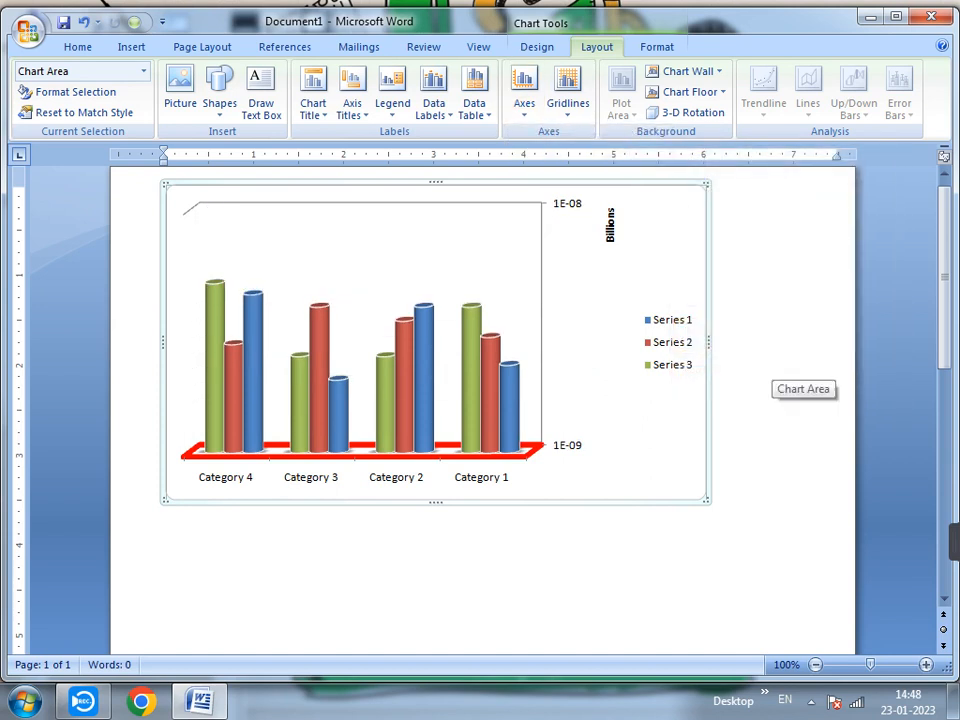
Step: Set both the primary vertical axis and the primary horizontal axis to None
left_click(524, 90)
mouse_move(585, 155)
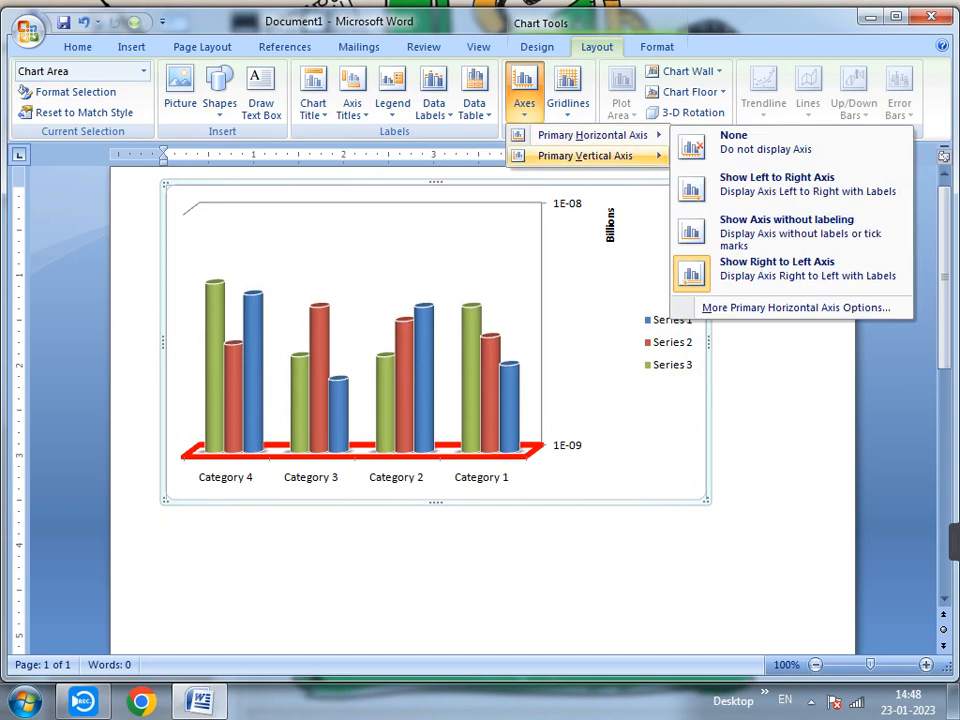
left_click(688, 168)
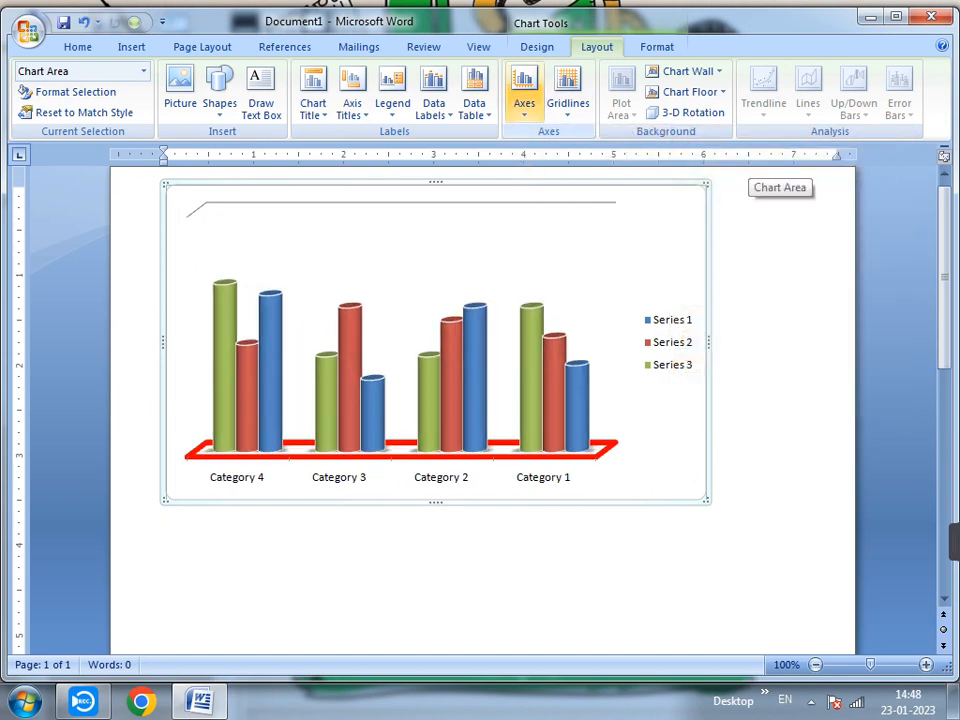
left_click(524, 90)
mouse_move(592, 135)
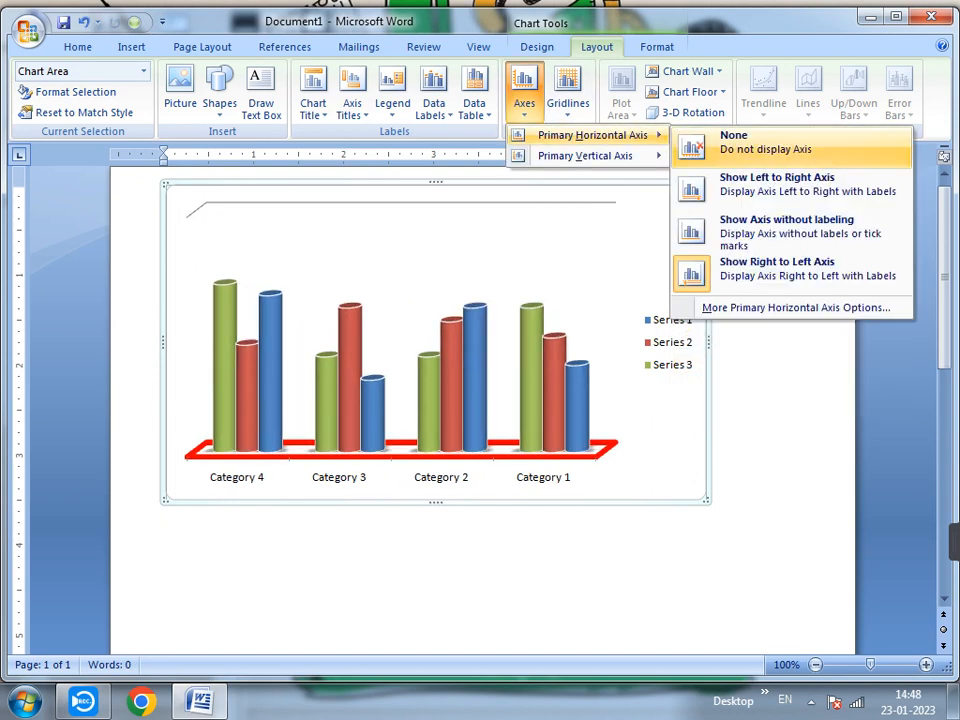
left_click(720, 145)
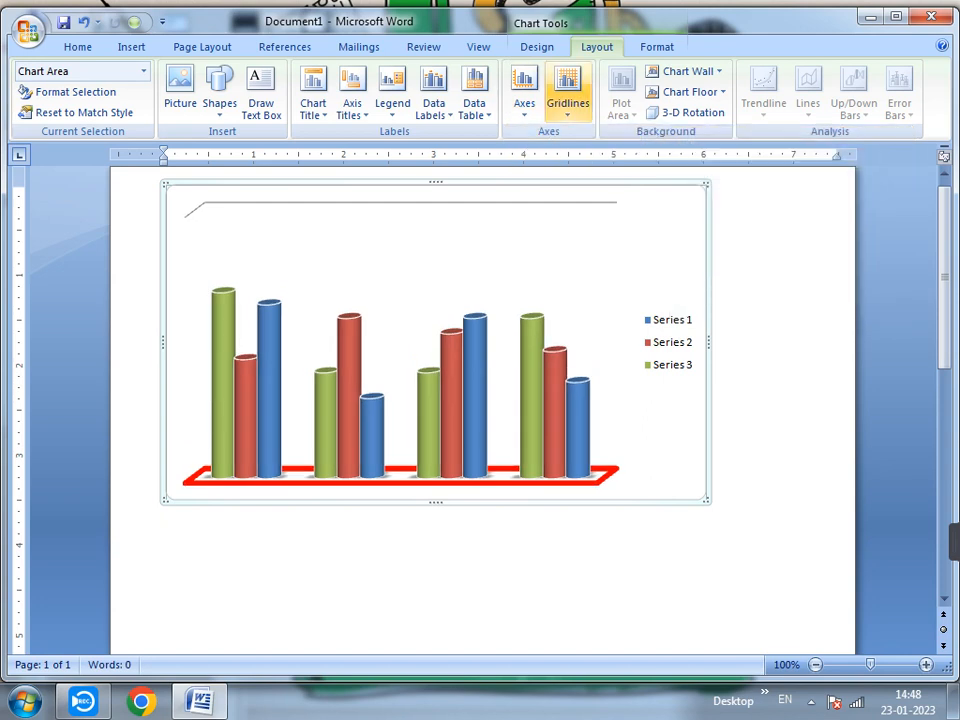
Step: Restore the primary vertical axis with Show Default Axis
left_click(524, 90)
mouse_move(585, 155)
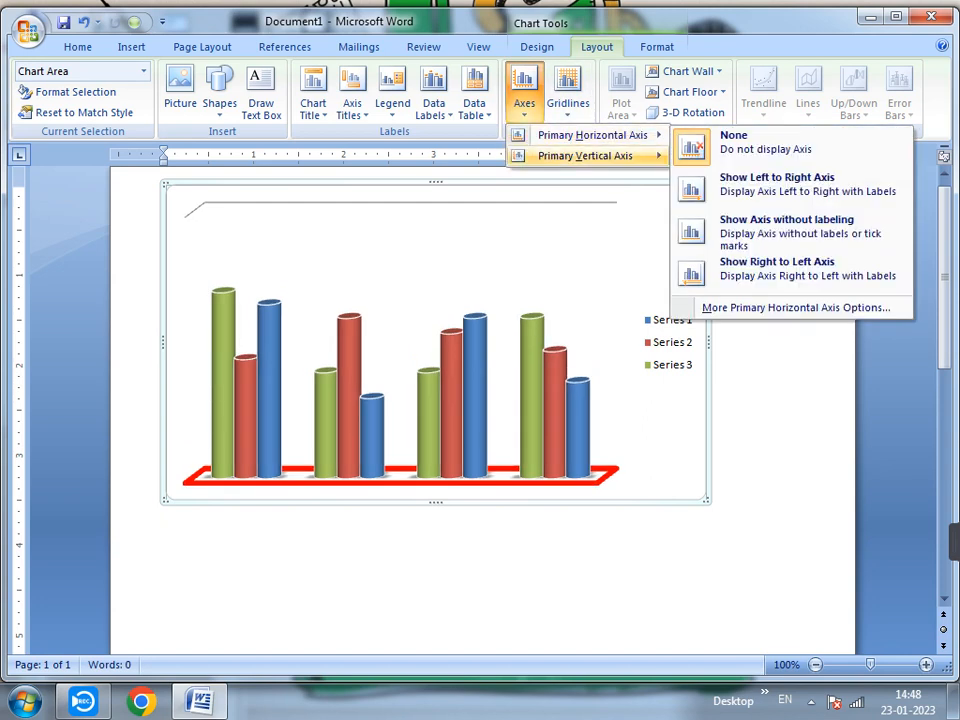
left_click(740, 205)
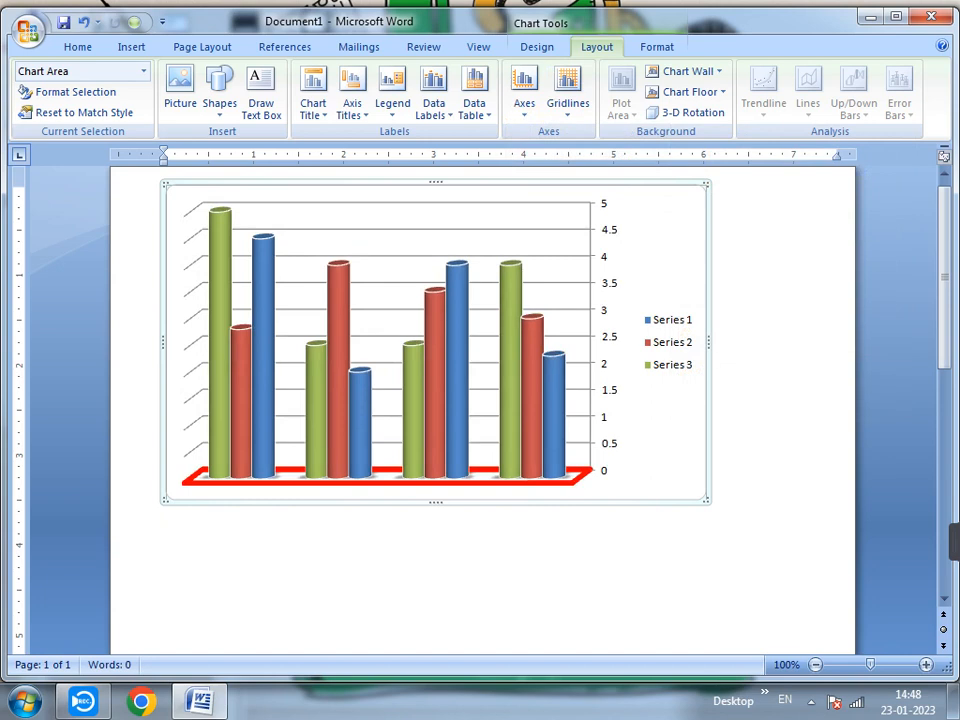
Step: Remove the primary horizontal gridlines from the chart
left_click(568, 95)
mouse_move(640, 135)
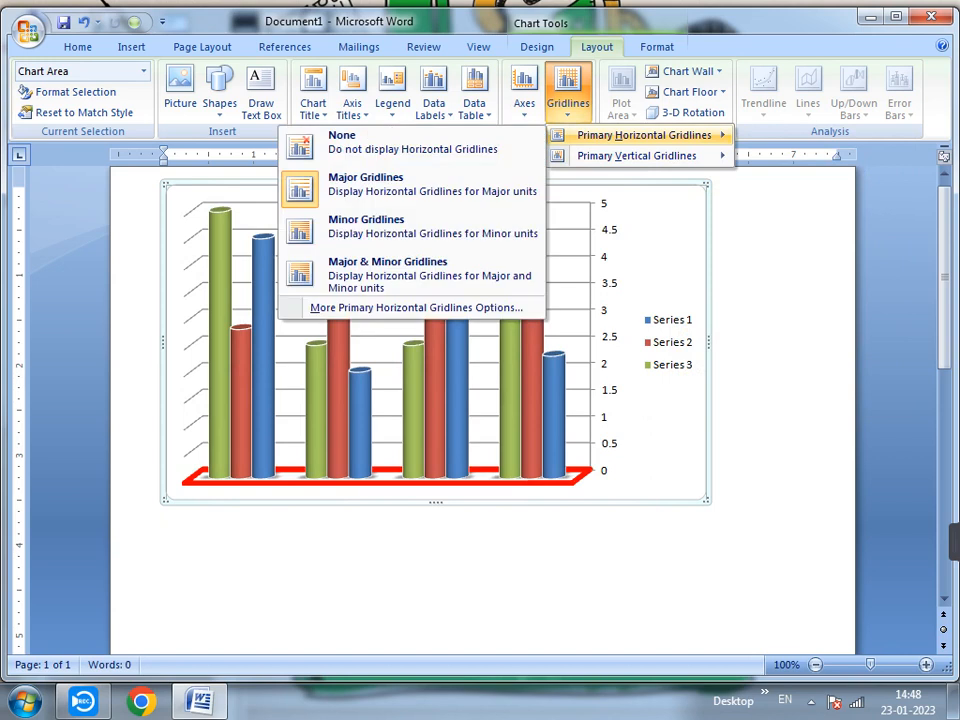
left_click(410, 142)
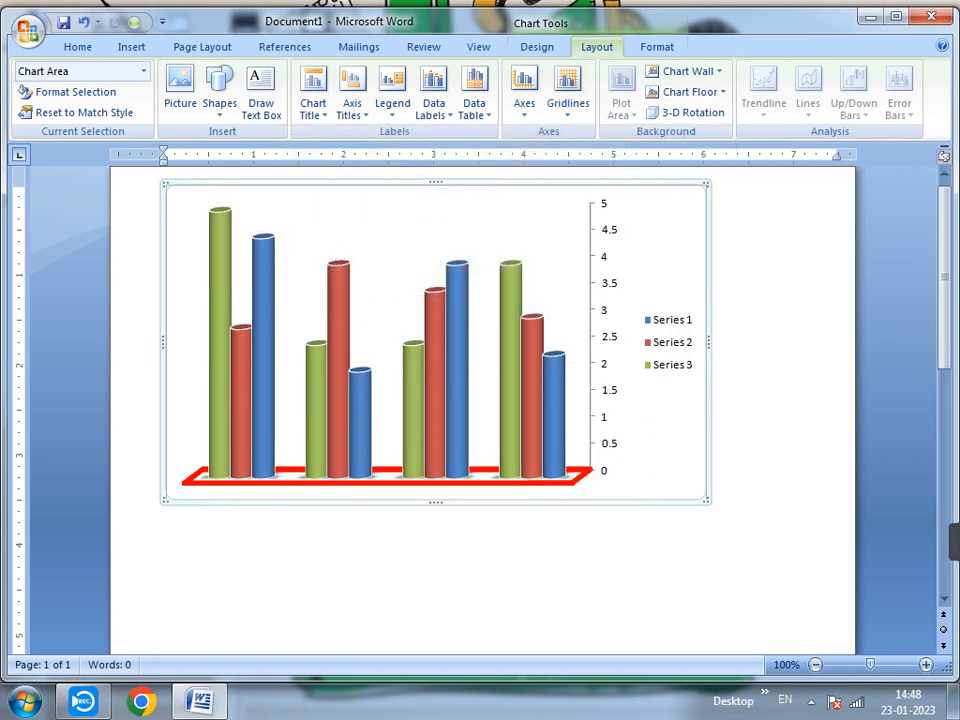
Step: Show major primary horizontal gridlines on the chart, and switch them to Minor Gridlines
left_click(567, 105)
mouse_move(643, 135)
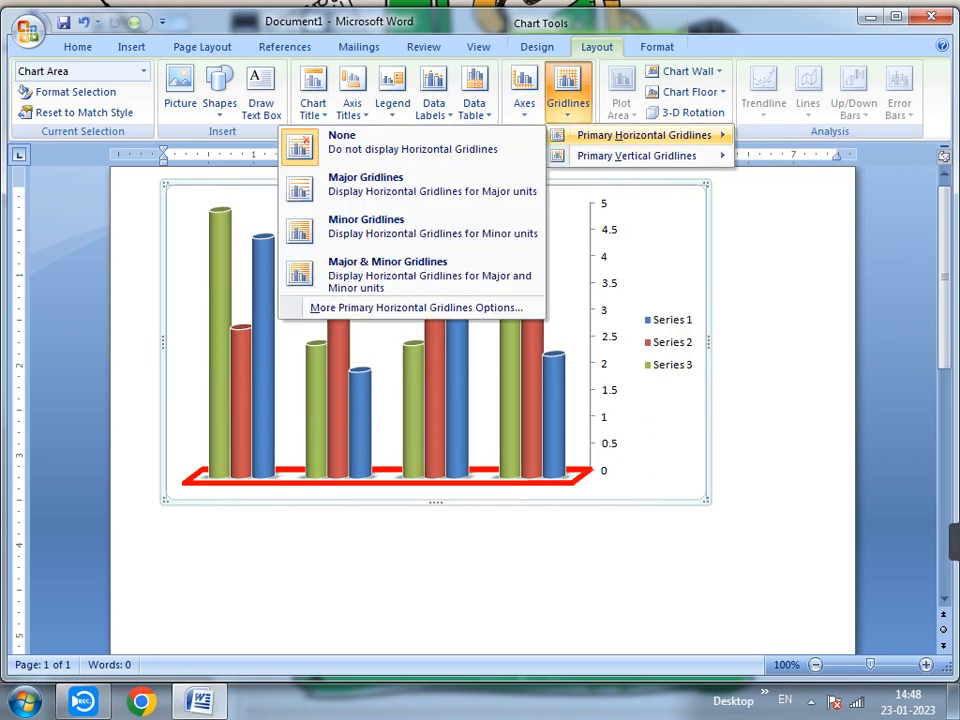
left_click(432, 184)
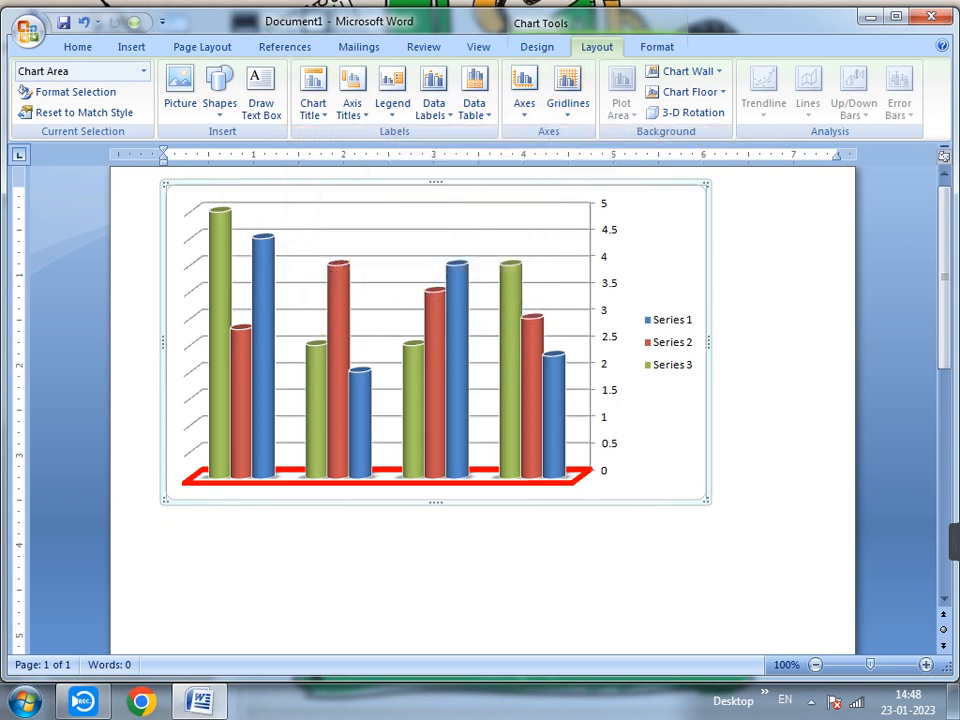
left_click(567, 105)
mouse_move(643, 135)
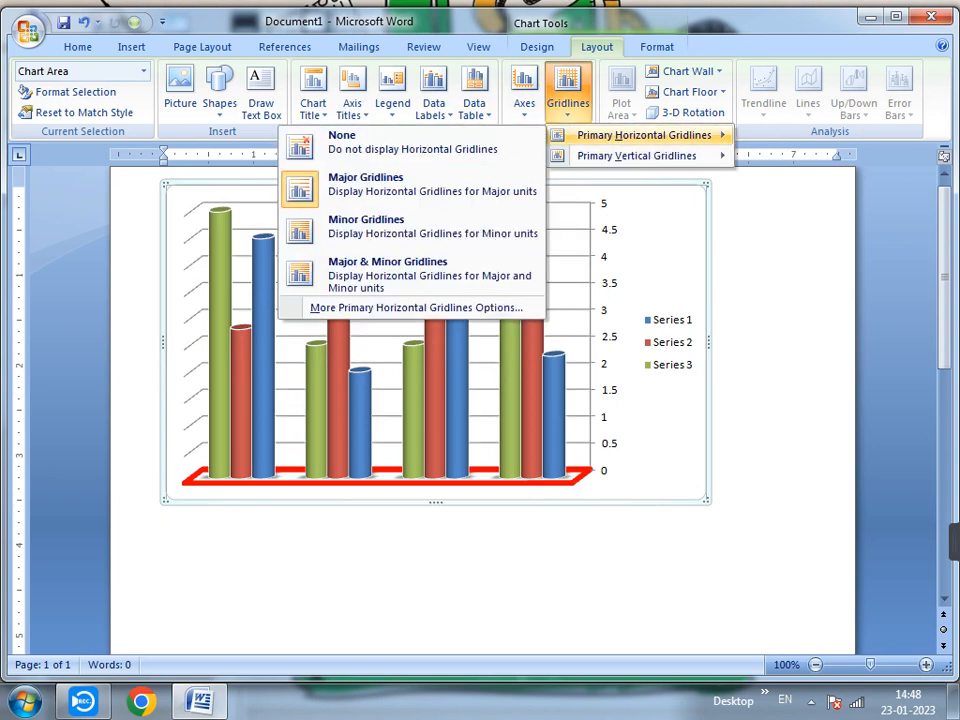
left_click(432, 226)
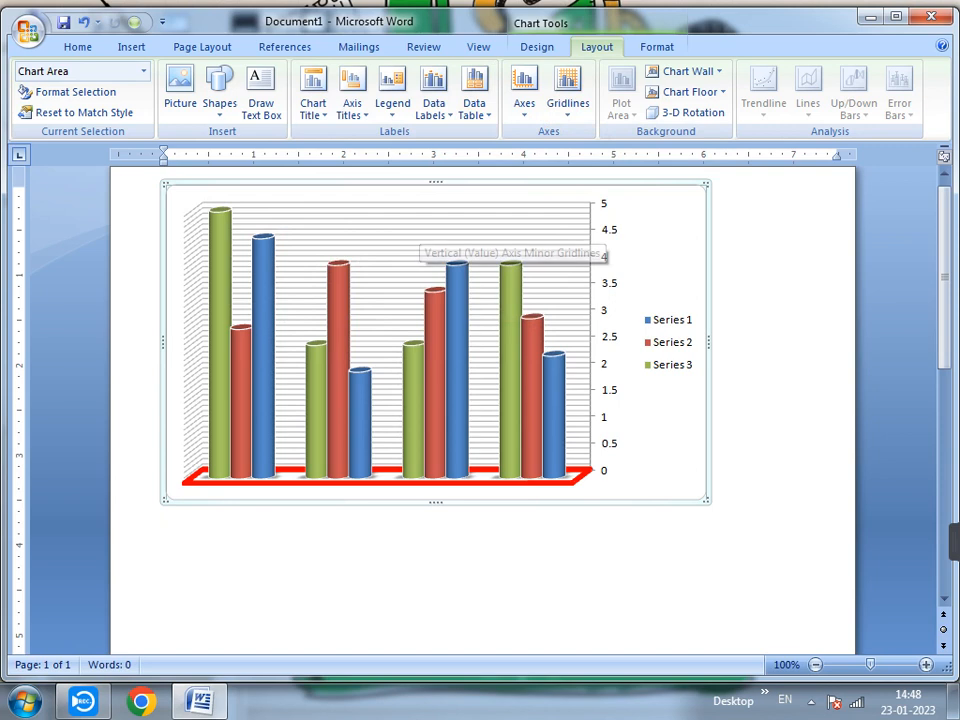
Step: Apply Major & Minor Gridlines to the primary horizontal gridlines, and set them back to None
left_click(567, 105)
mouse_move(640, 135)
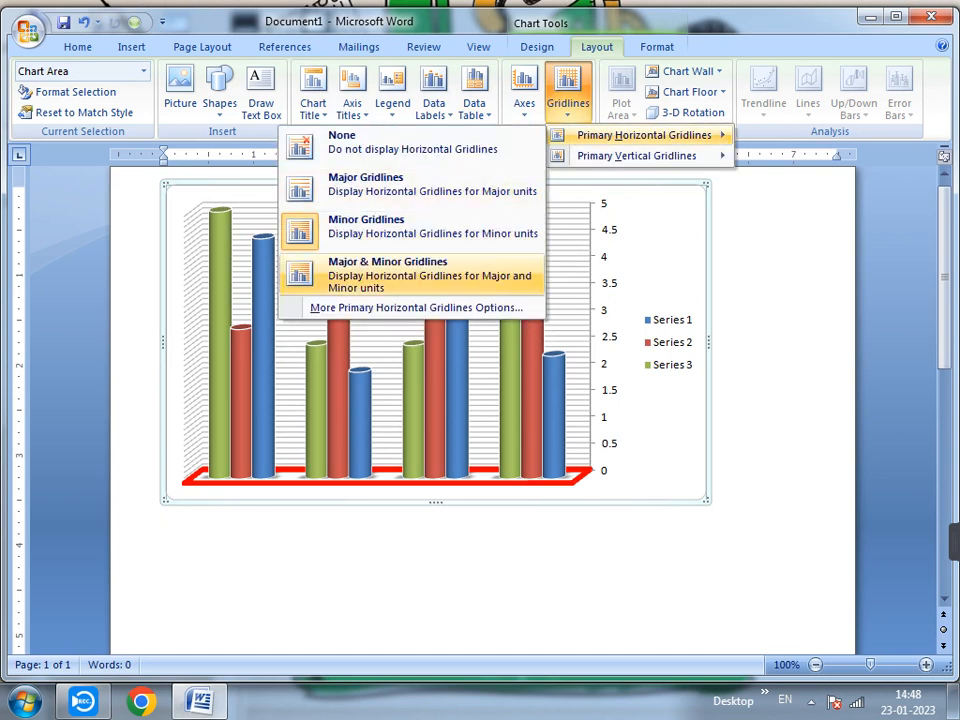
left_click(390, 275)
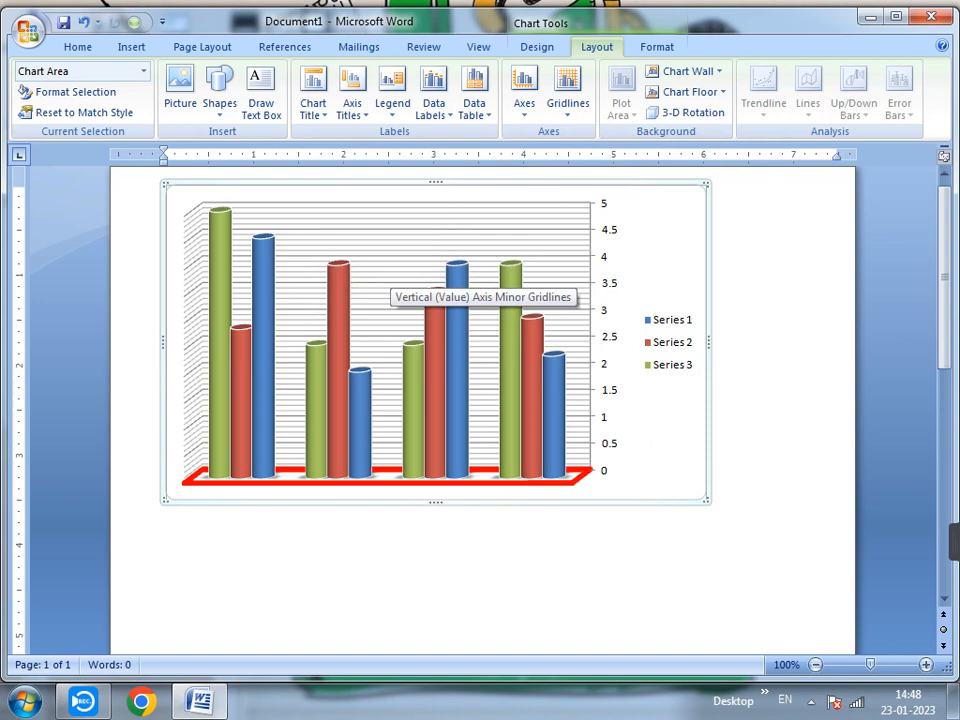
left_click(567, 90)
mouse_move(640, 134)
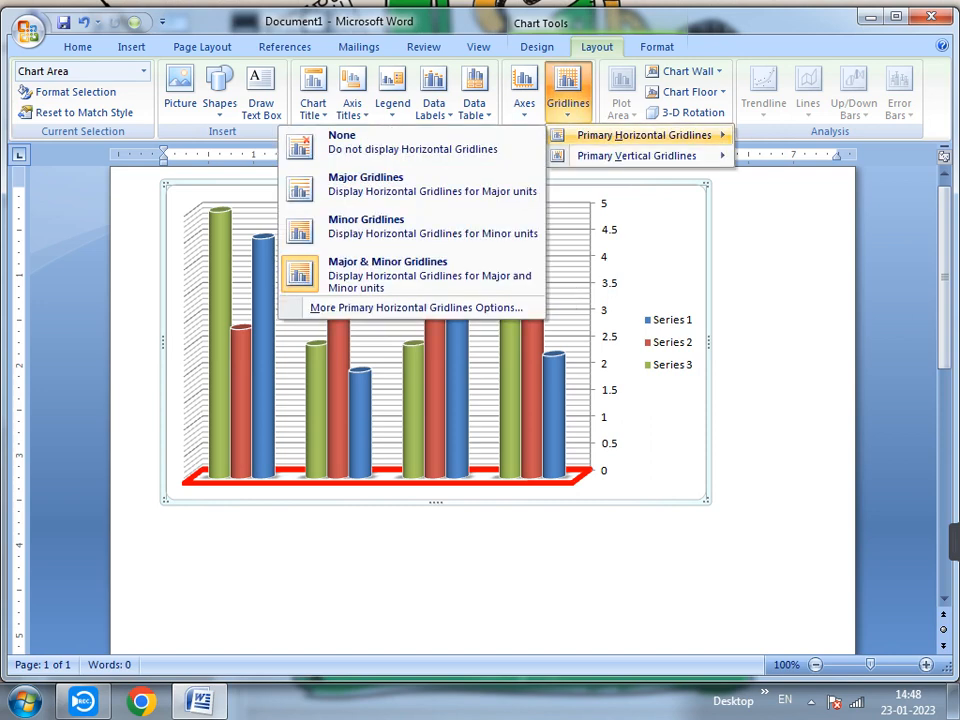
left_click(345, 141)
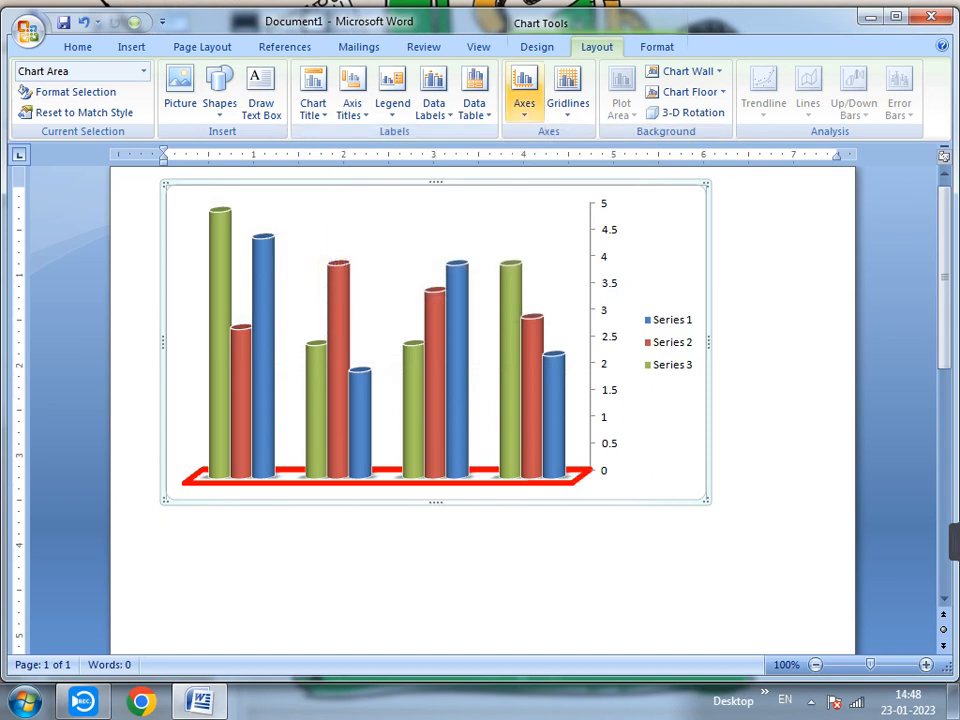
Step: Show major primary vertical gridlines on the chart, and switch them to Minor Gridlines
left_click(567, 90)
mouse_move(640, 134)
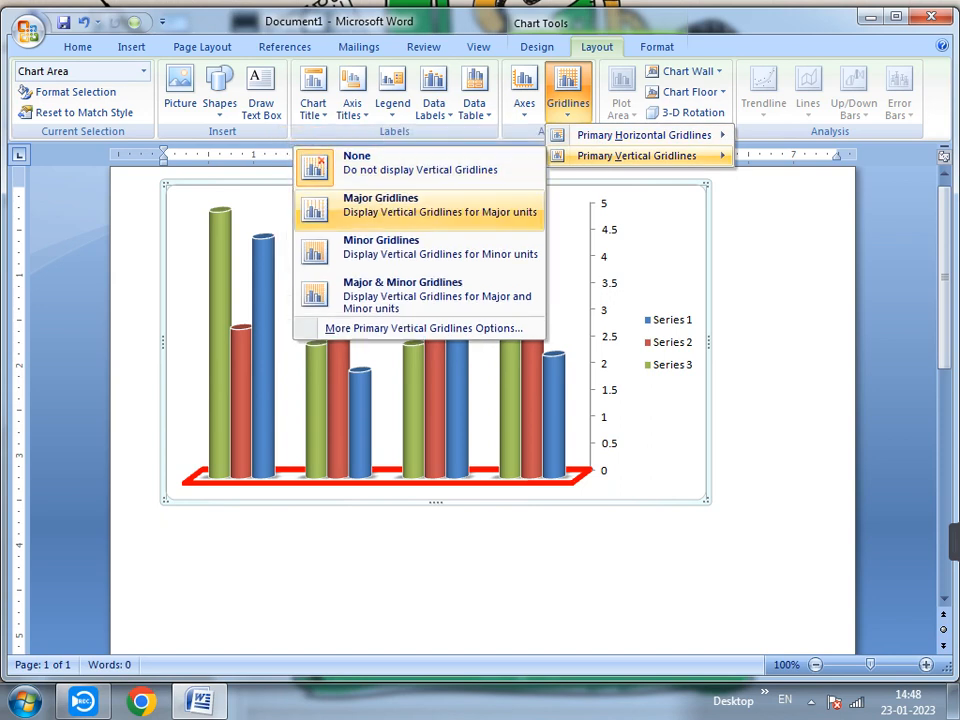
left_click(370, 200)
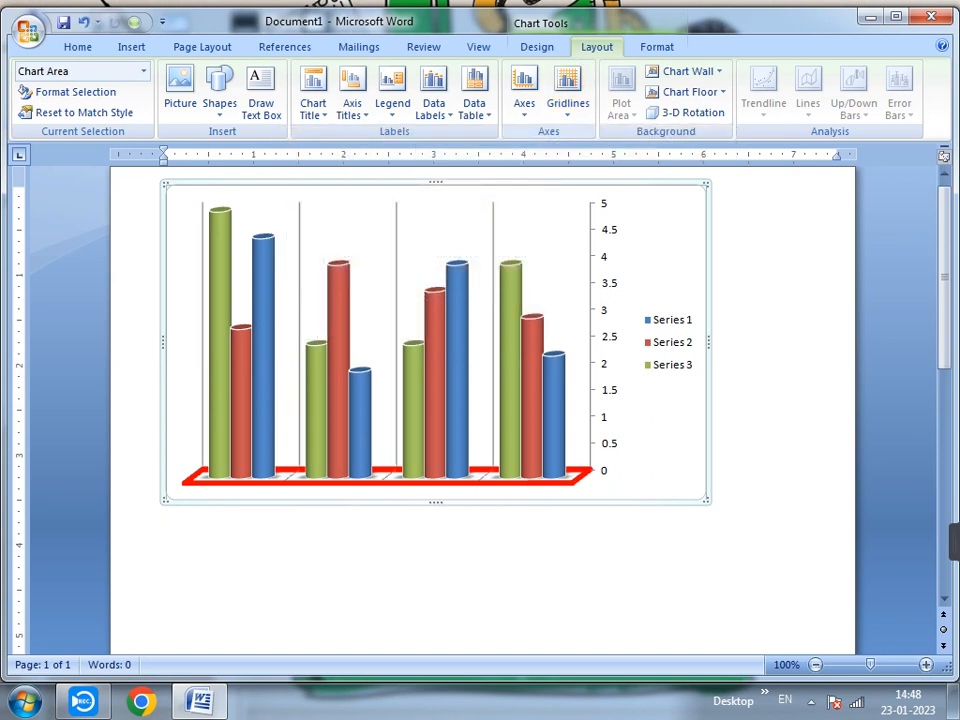
left_click(567, 92)
mouse_move(636, 155)
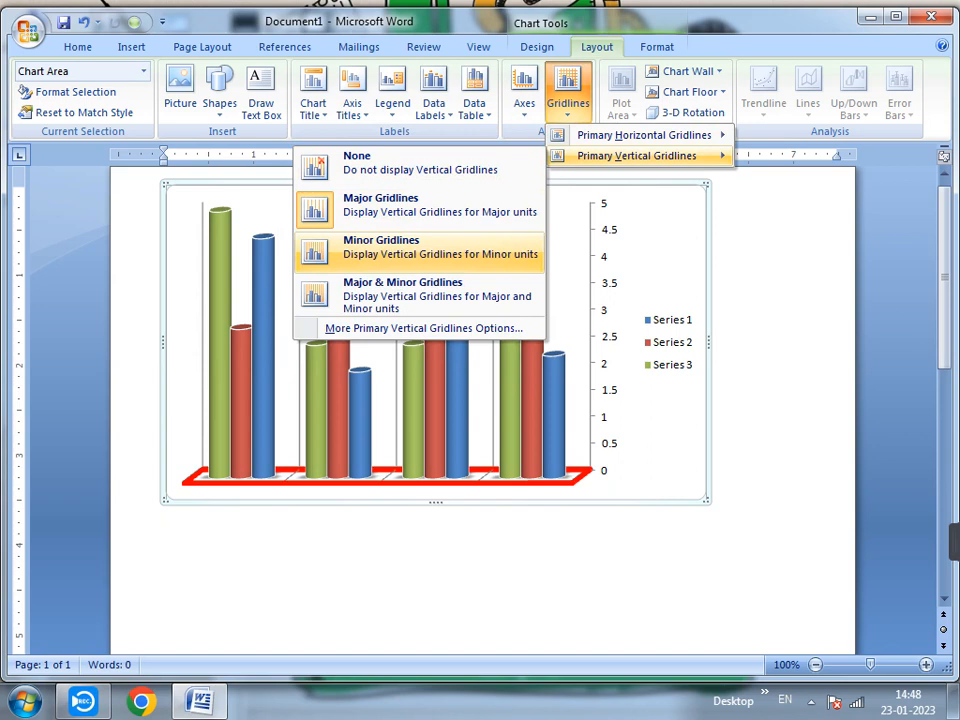
left_click(400, 246)
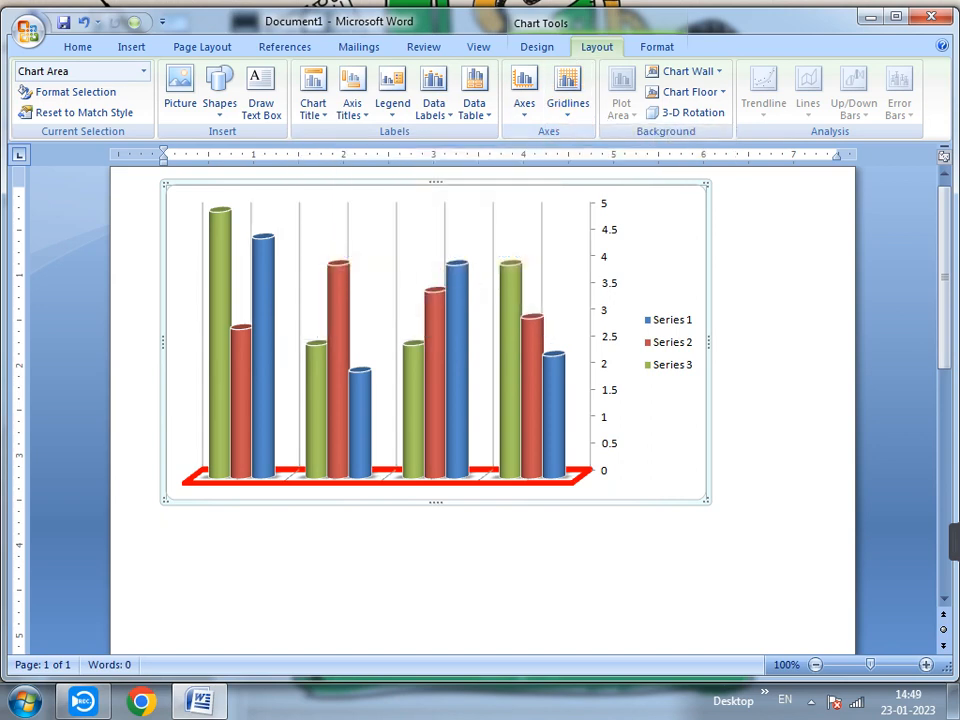
Step: Apply Major & Minor Gridlines to the primary vertical gridlines, and set them back to None
left_click(567, 92)
mouse_move(636, 155)
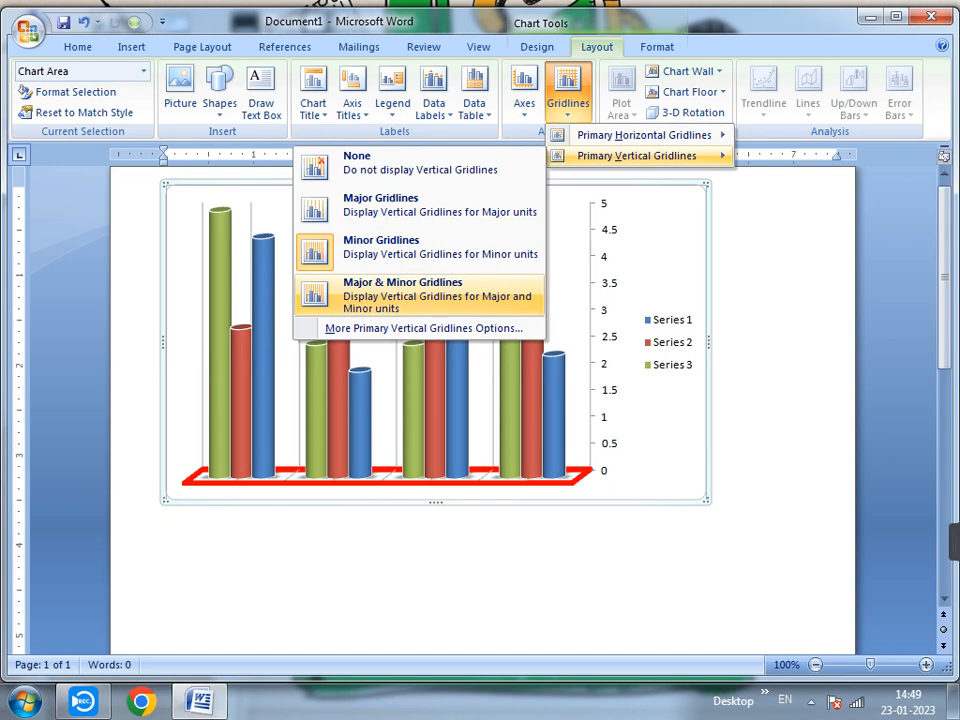
left_click(420, 295)
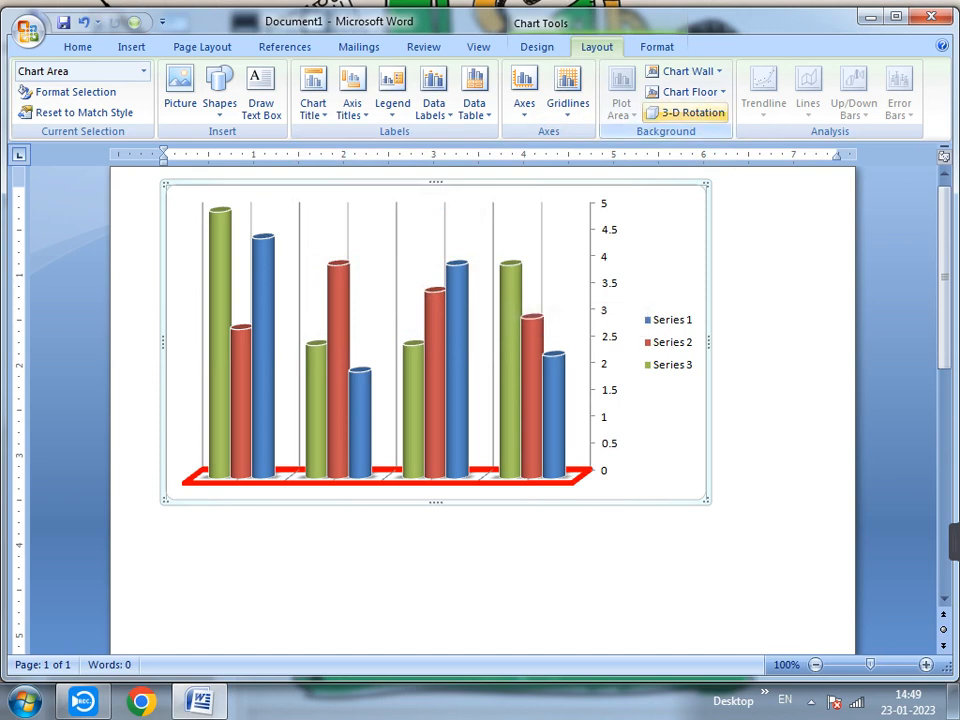
left_click(690, 112)
key("Escape")
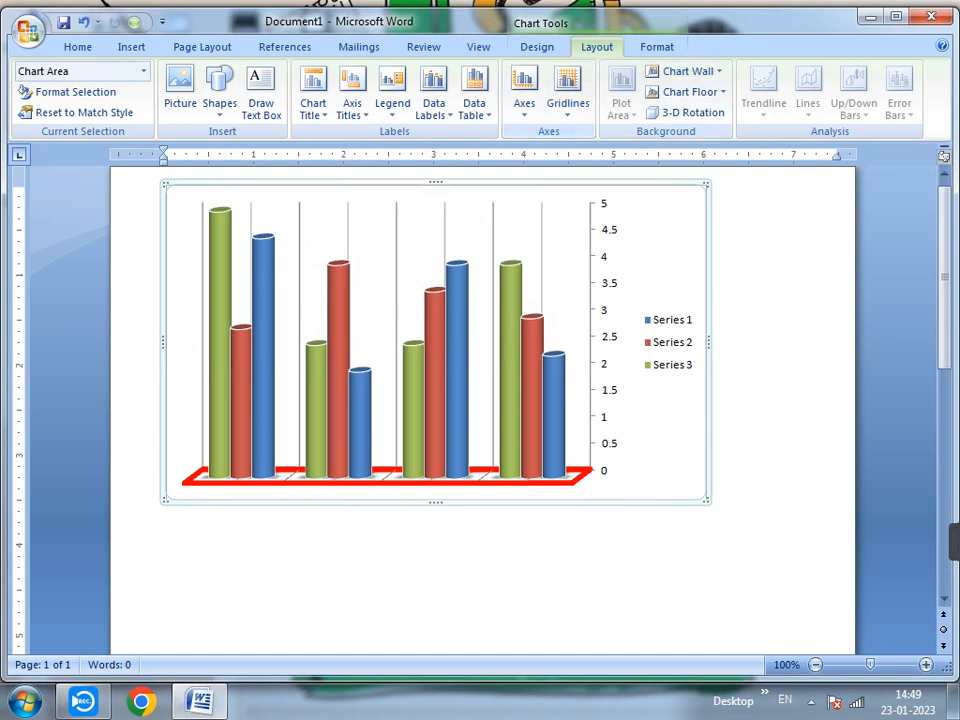
left_click(567, 103)
mouse_move(640, 155)
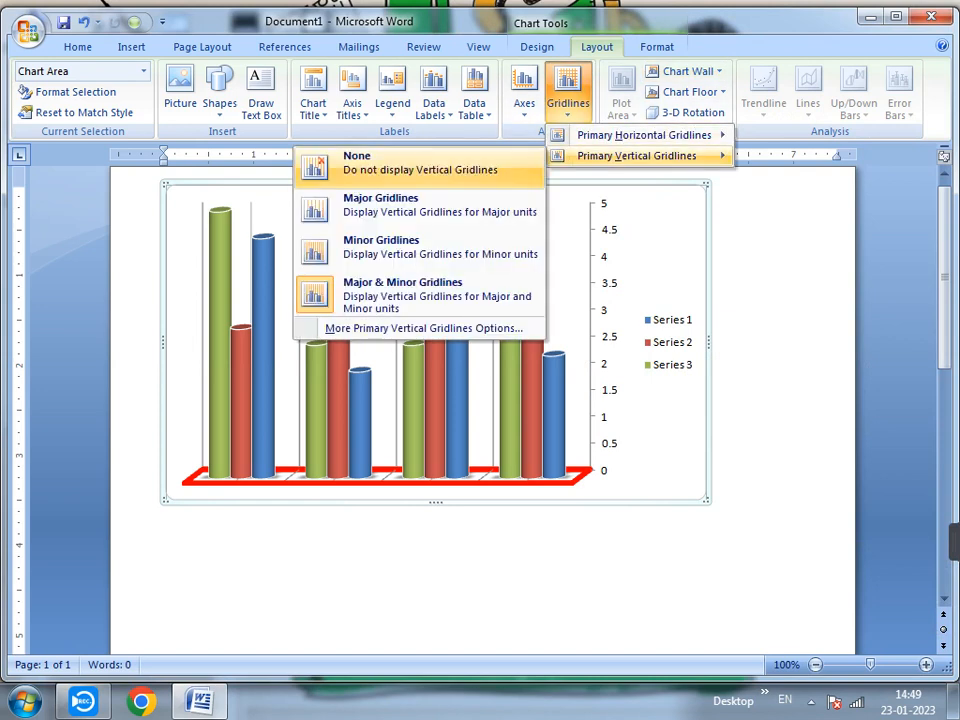
left_click(420, 163)
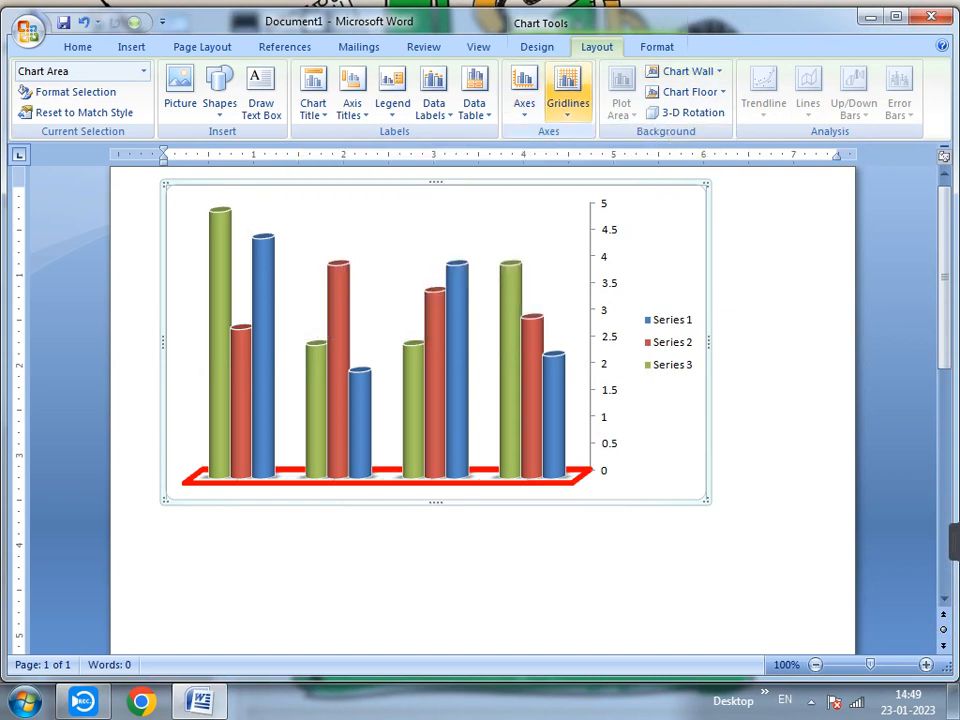
Step: Turn the primary vertical gridlines on again as Major Gridlines, and change them to Minor Gridlines
left_click(567, 103)
mouse_move(640, 155)
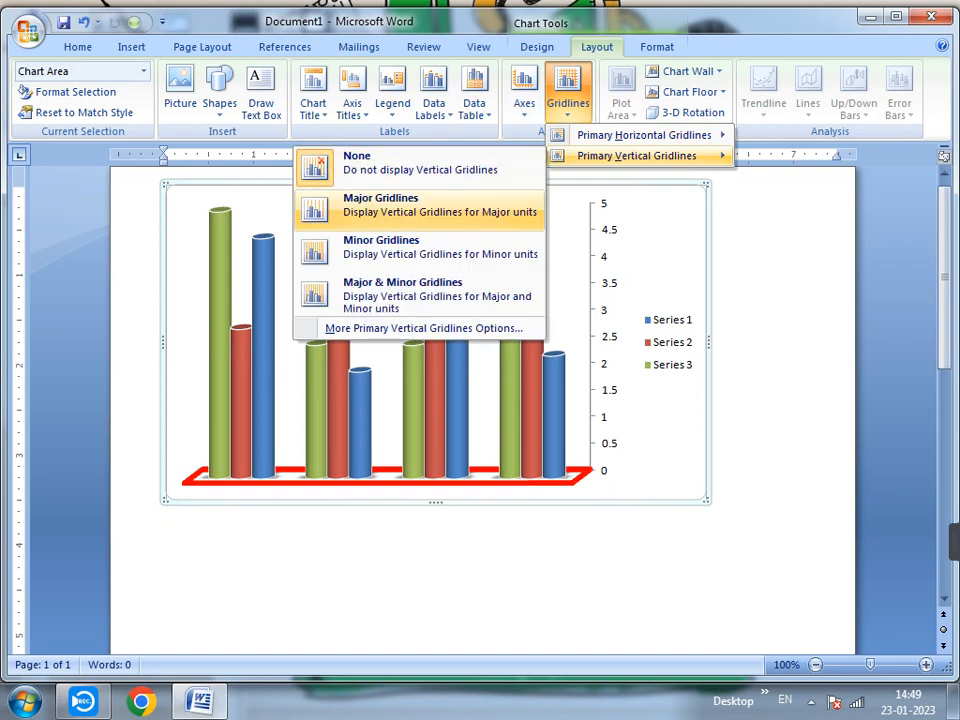
left_click(425, 210)
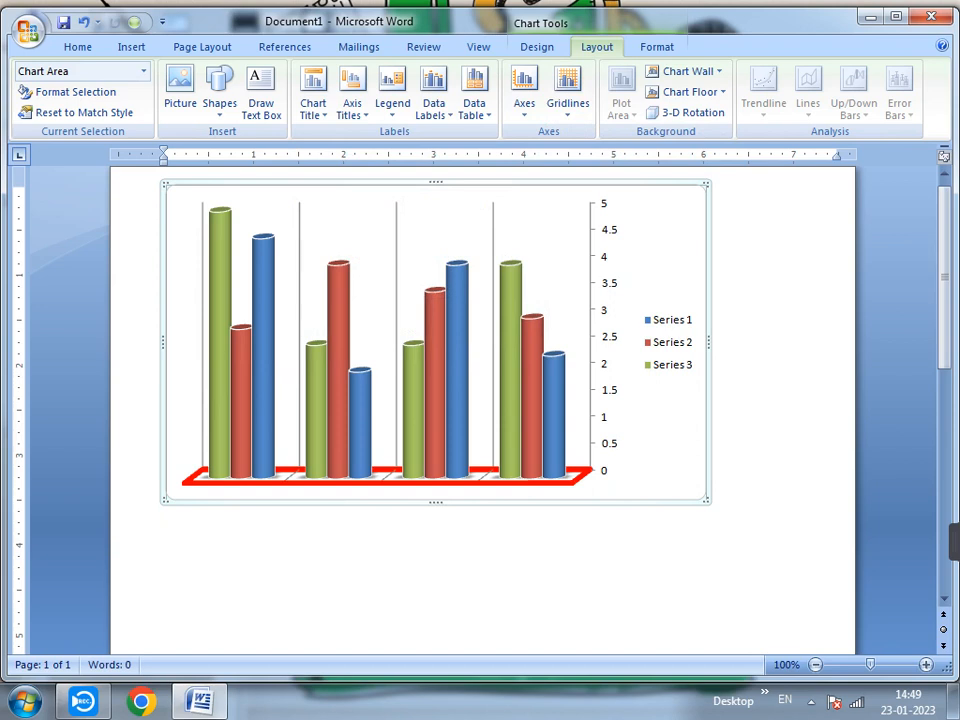
left_click(568, 95)
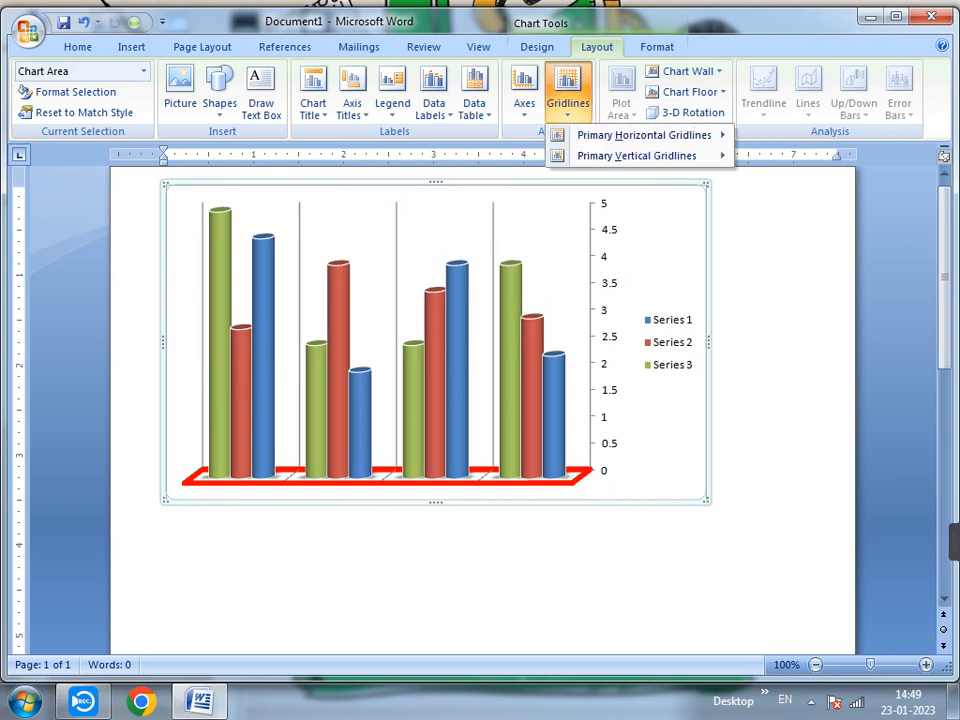
mouse_move(637, 155)
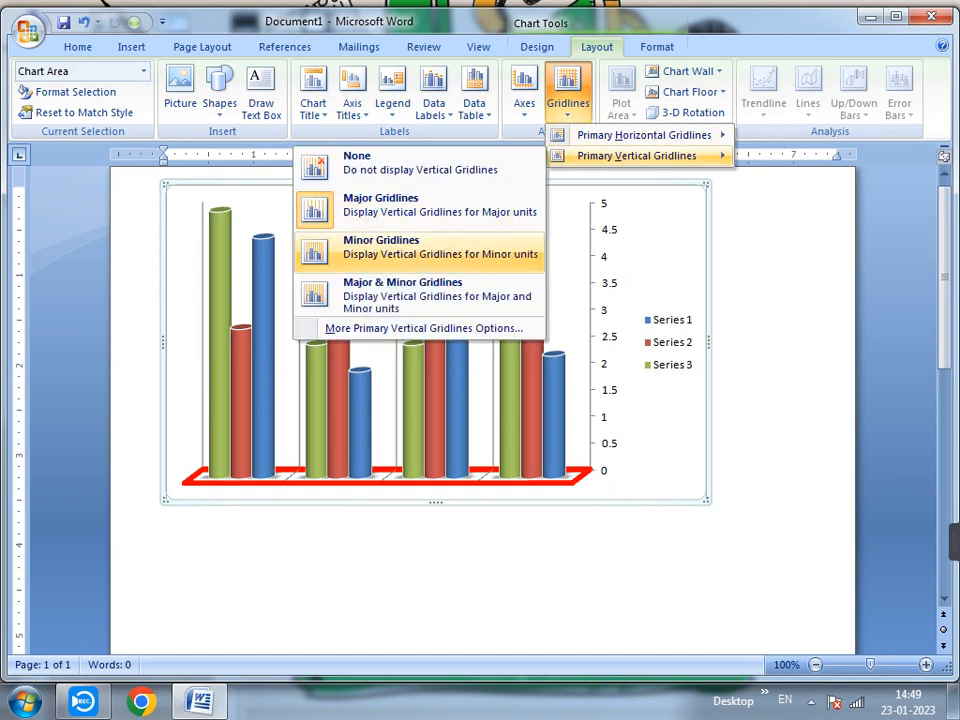
left_click(420, 247)
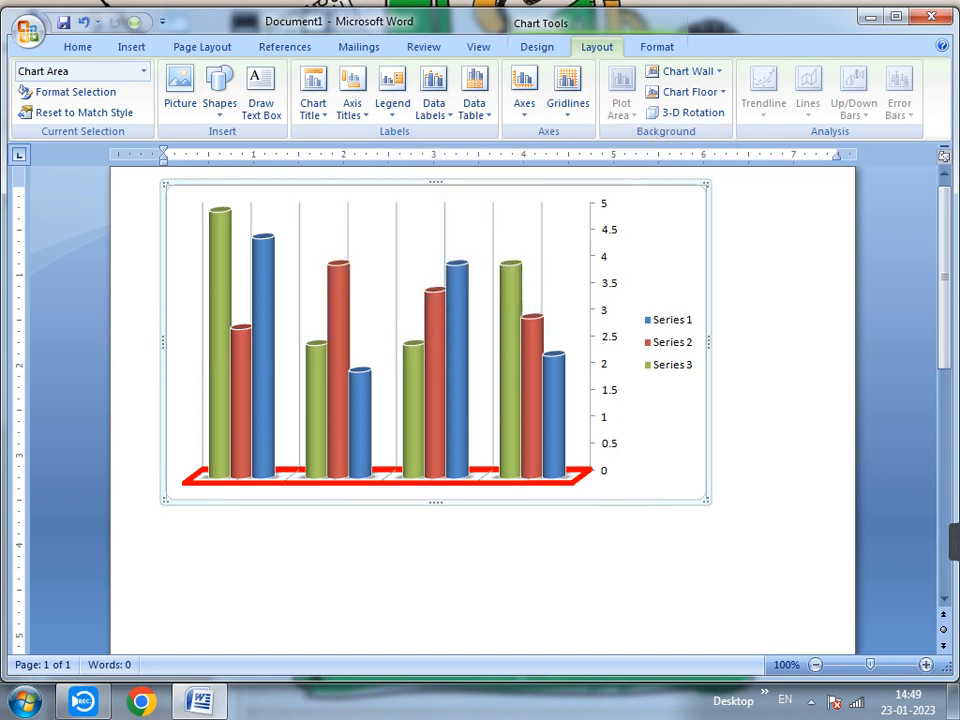
Step: Reset the primary vertical gridlines to None, and apply Major & Minor Gridlines to both the vertical and horizontal gridlines
left_click(568, 95)
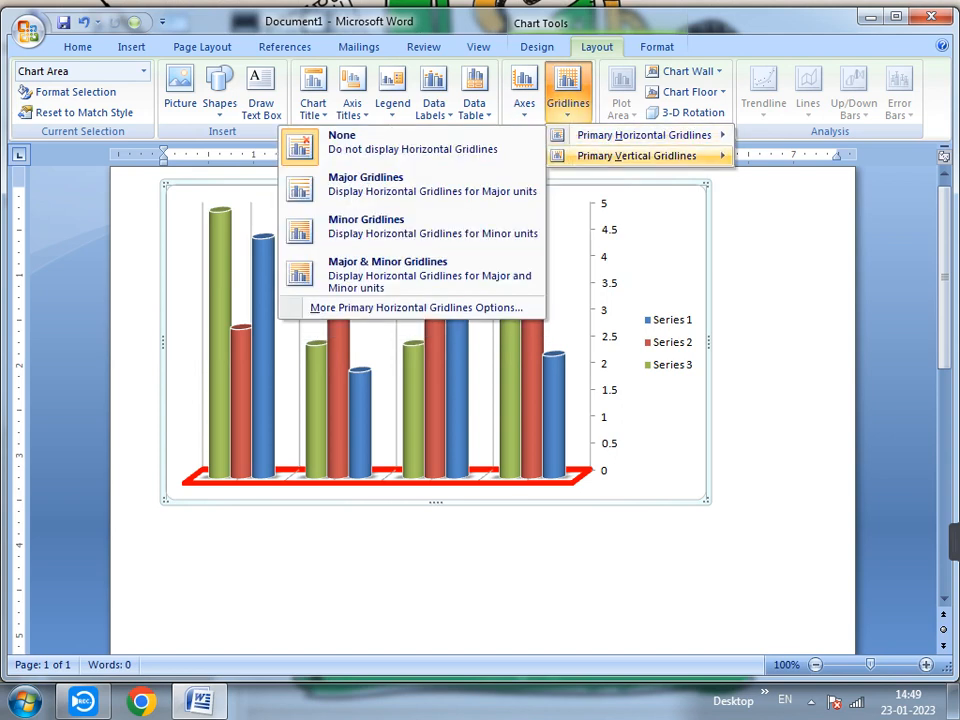
mouse_move(637, 155)
left_click(340, 162)
left_click(568, 95)
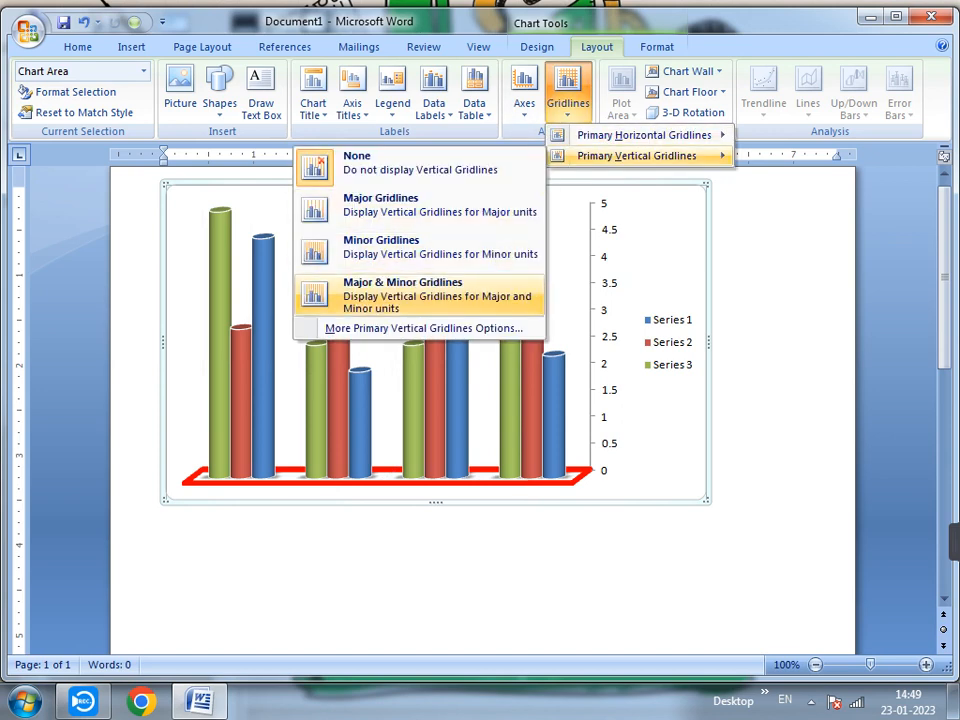
left_click(400, 295)
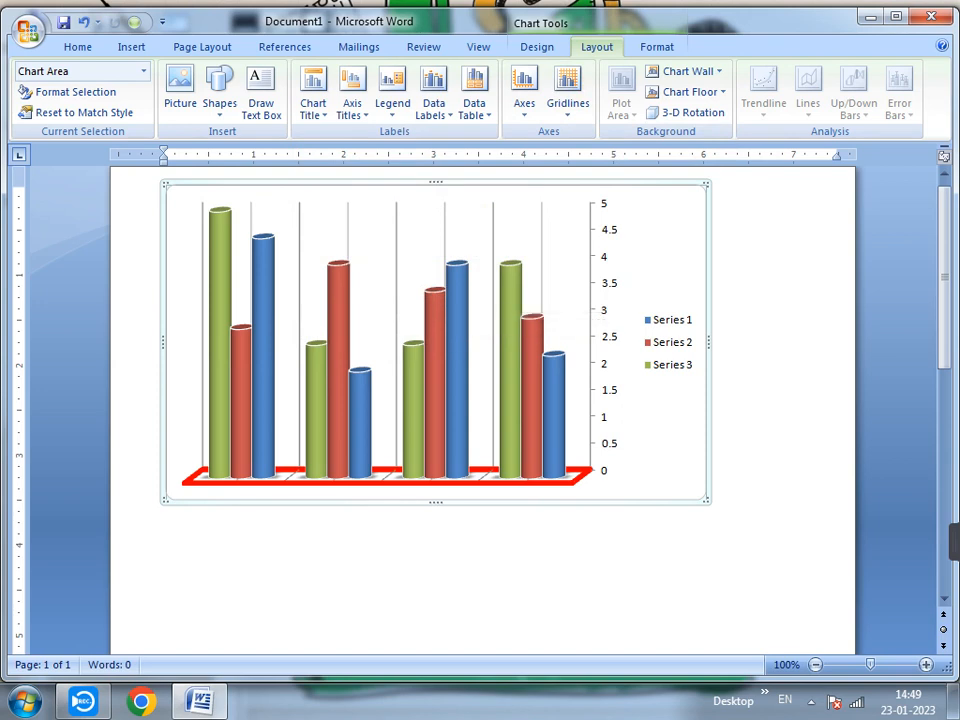
left_click(568, 95)
mouse_move(640, 134)
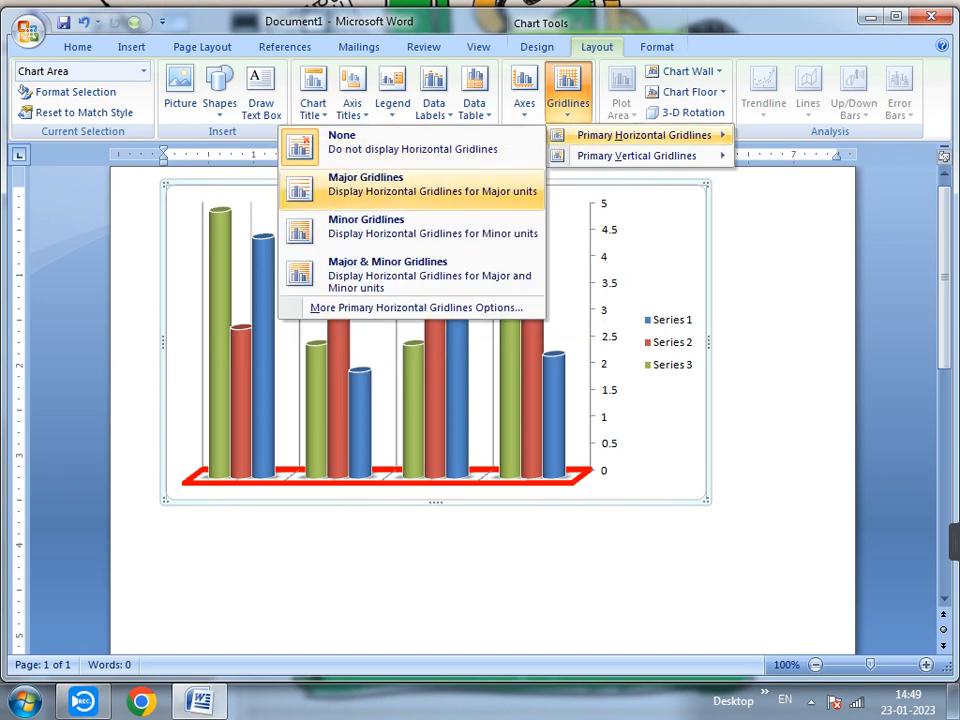
left_click(410, 272)
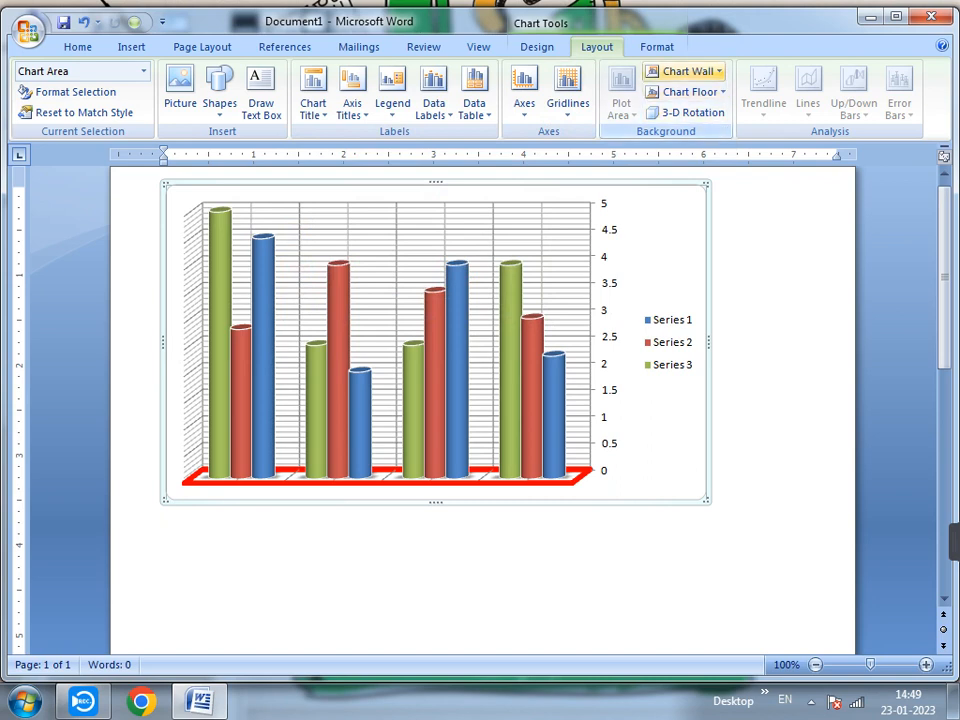
Step: Show the chart wall with the default color fill, and clear the wall fill with None
left_click(688, 71)
left_click(720, 140)
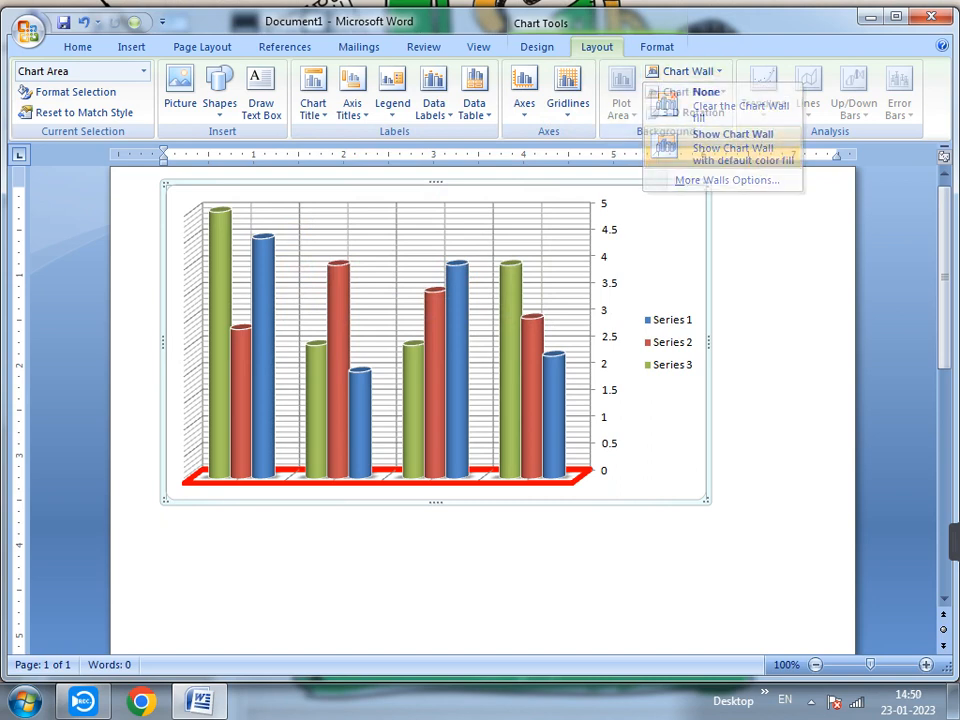
left_click(692, 72)
left_click(704, 109)
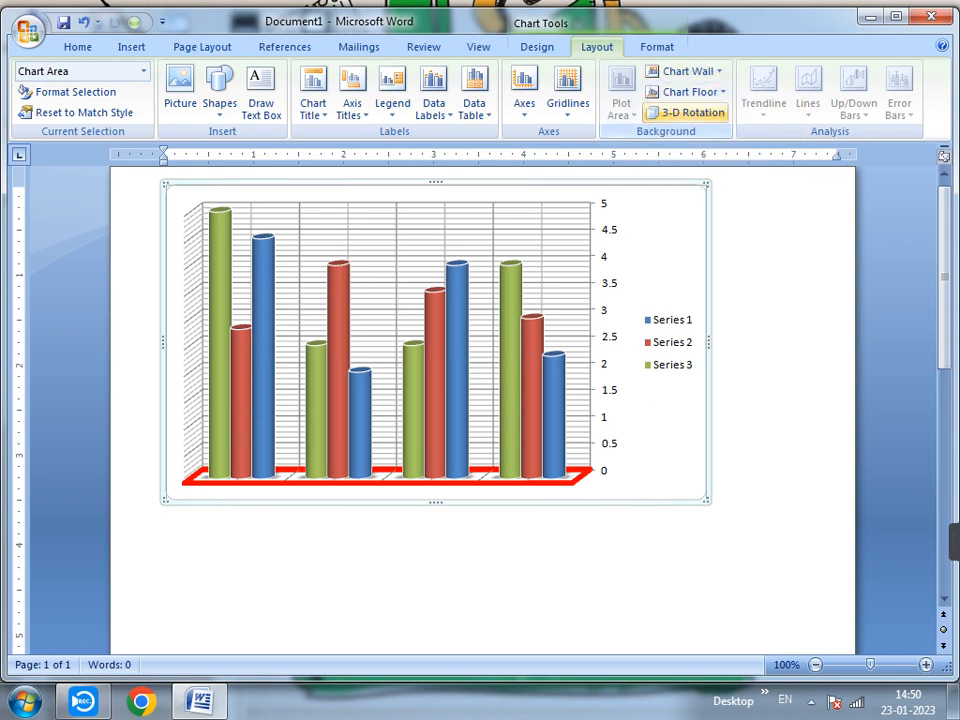
Step: Remove both the primary horizontal and the primary vertical gridlines from the chart
left_click(567, 100)
mouse_move(640, 134)
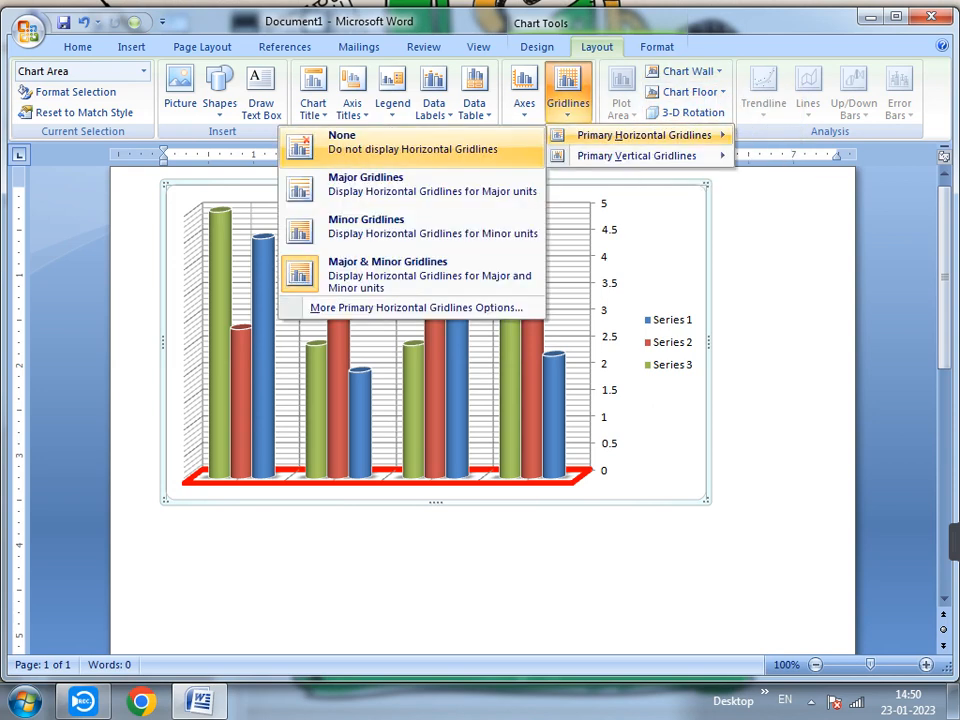
left_click(400, 142)
left_click(567, 100)
mouse_move(637, 155)
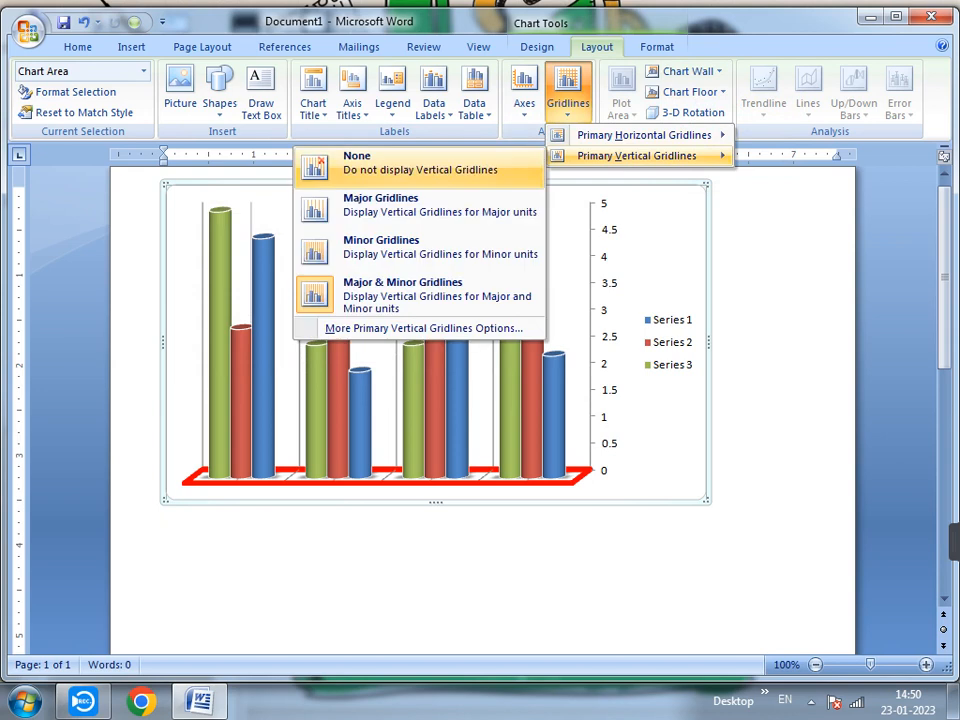
left_click(420, 163)
Step: Clear the chart floor with None, and display it again with Show Chart Floor
left_click(688, 92)
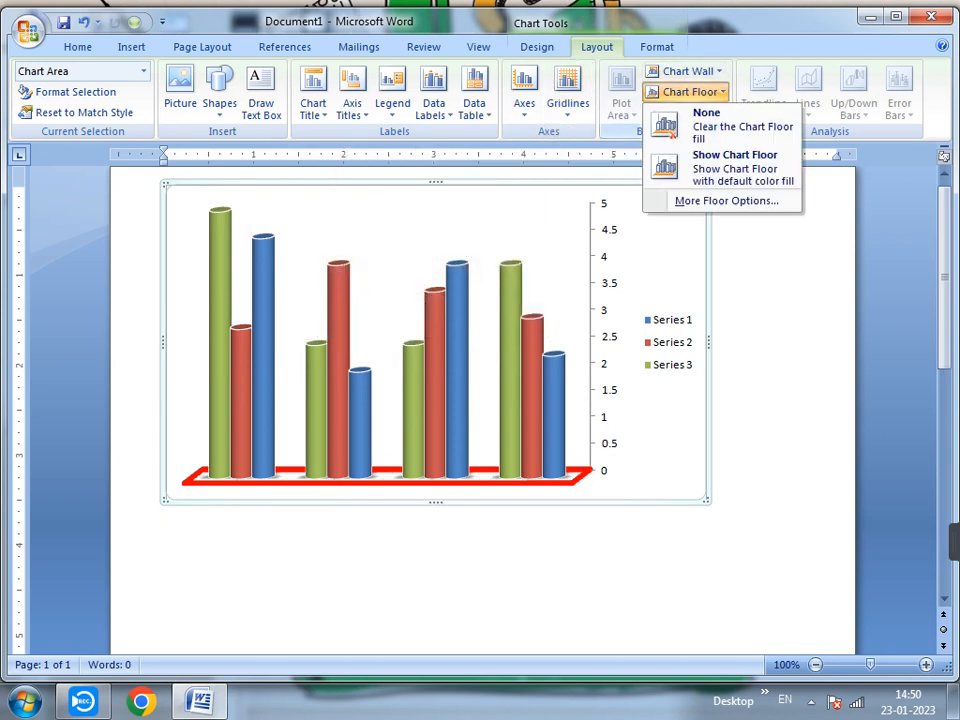
left_click(725, 122)
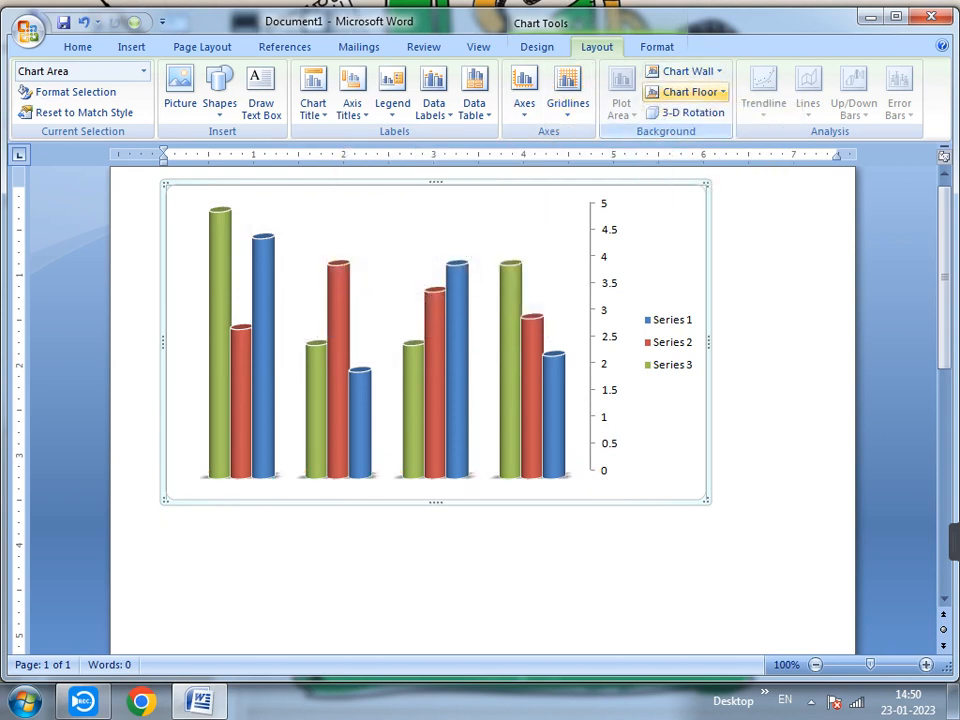
left_click(688, 92)
left_click(733, 167)
Step: Set the chart floor to None to clear its default fill
left_click(688, 92)
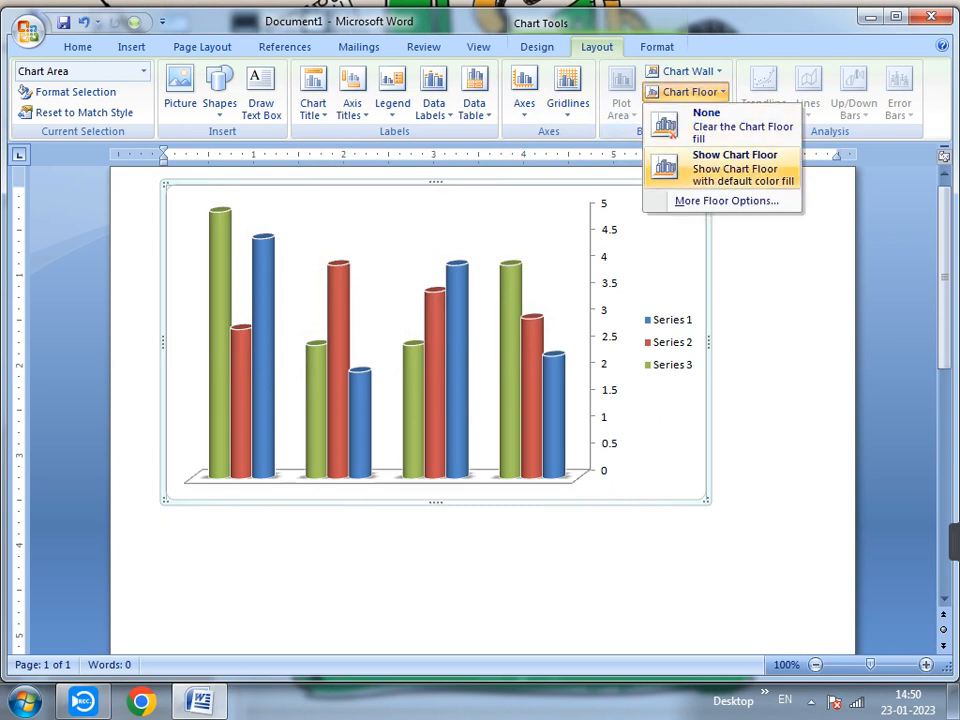
left_click(740, 126)
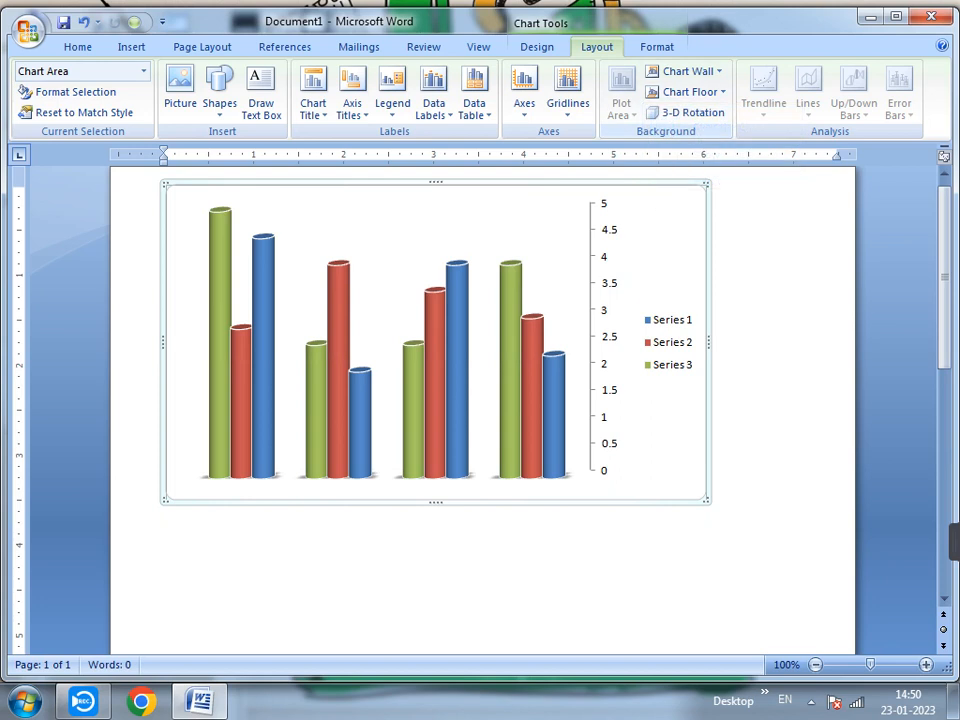
Step: Show the chart floor and the chart wall with their default color fill
left_click(688, 92)
left_click(735, 168)
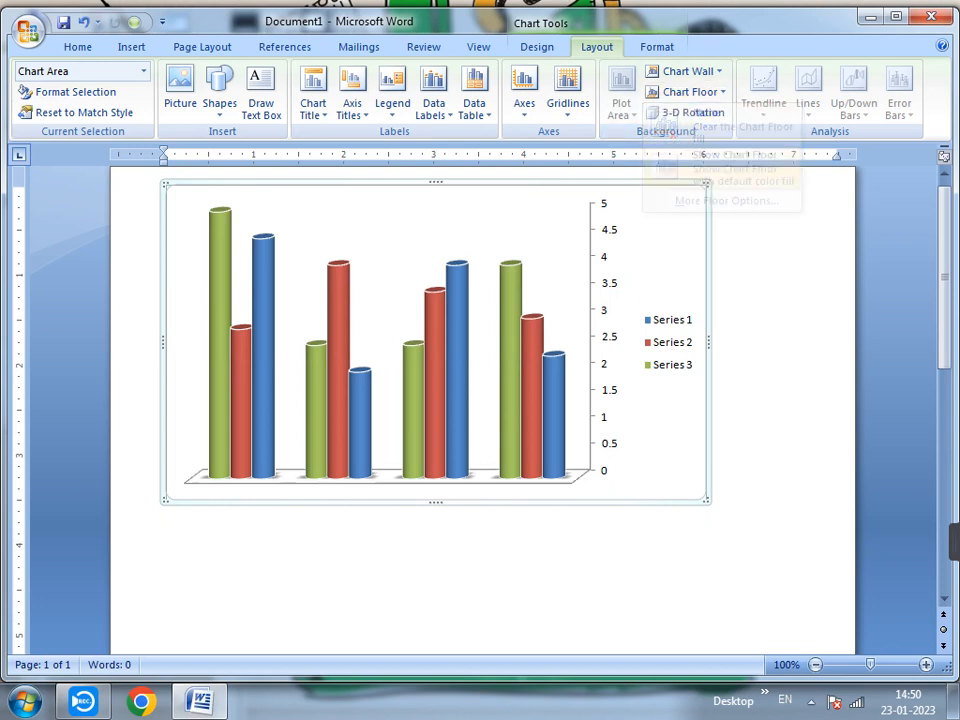
left_click(688, 71)
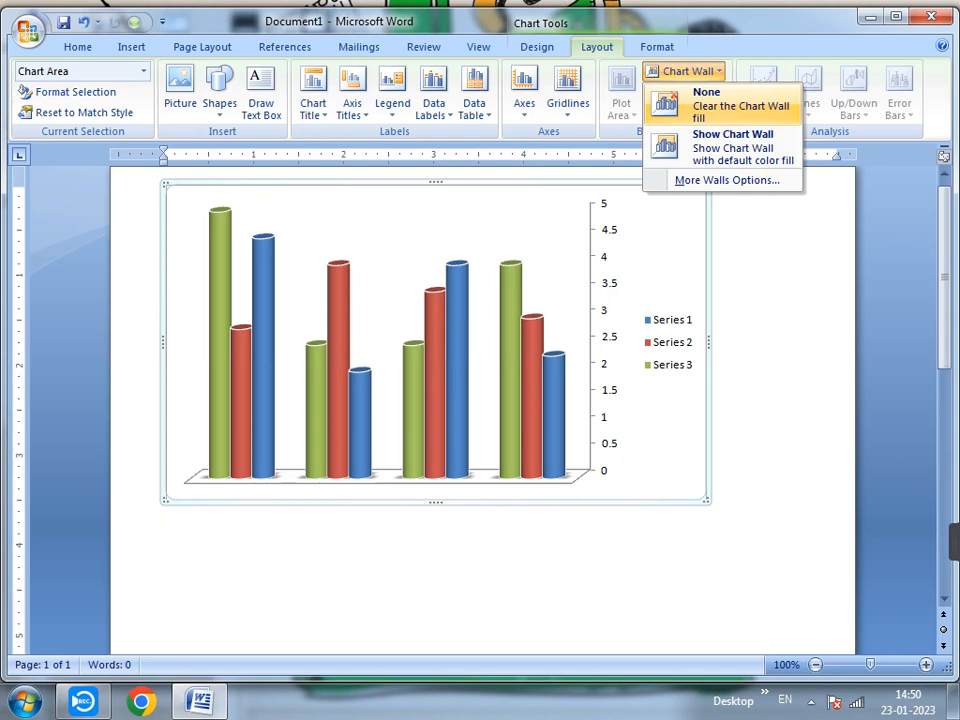
left_click(733, 148)
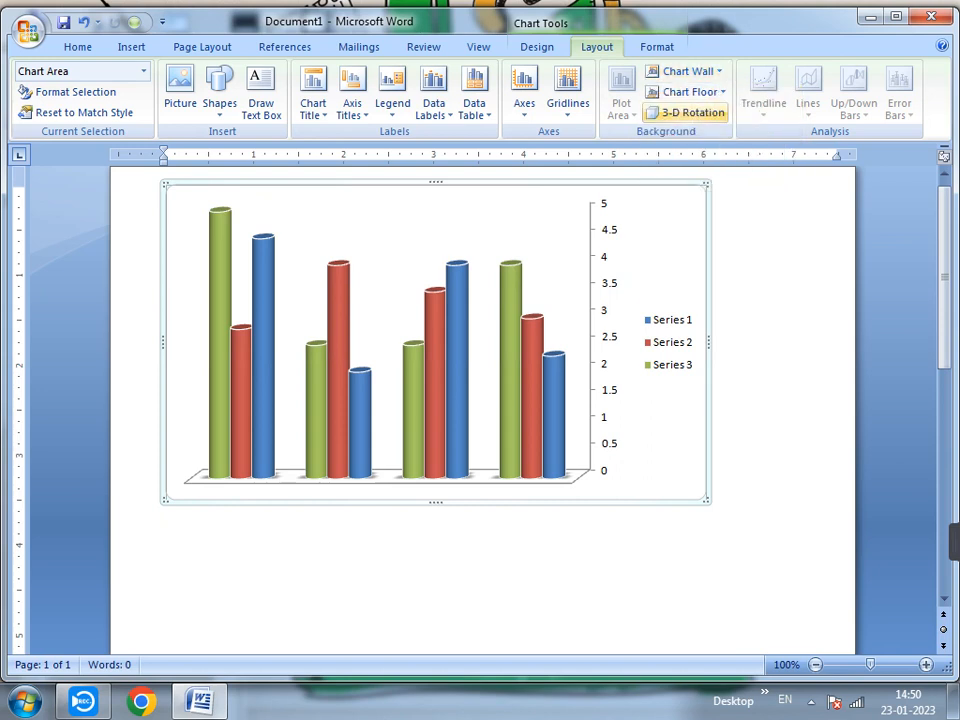
Step: Clear the chart wall with None, and give the walls a solid fill in the preset blue
left_click(688, 71)
left_click(700, 100)
left_click(688, 71)
left_click(727, 180)
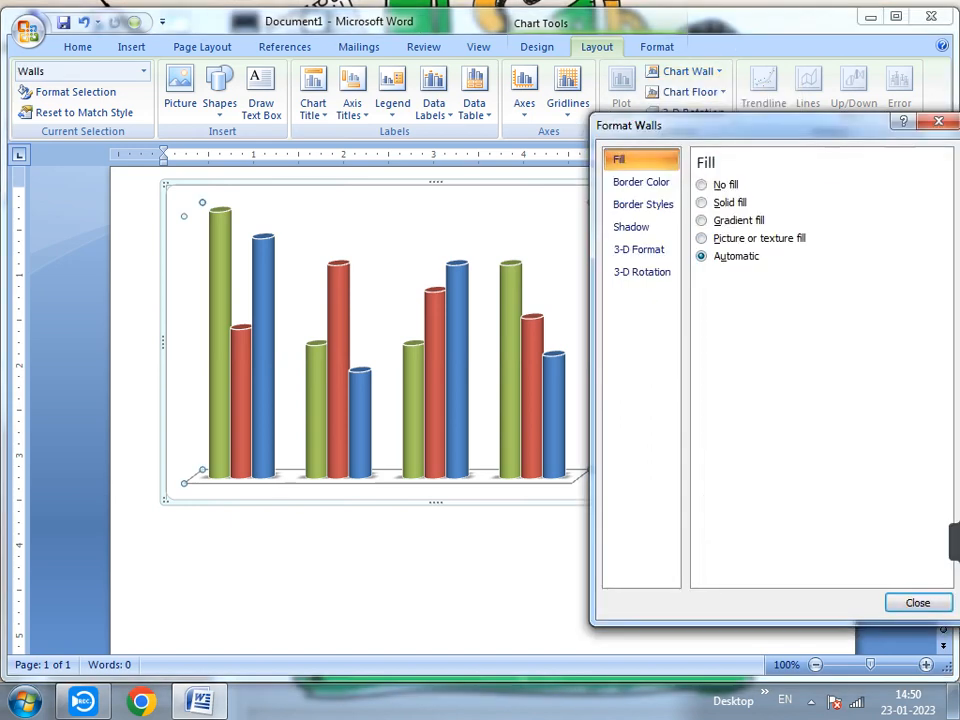
left_click(701, 202)
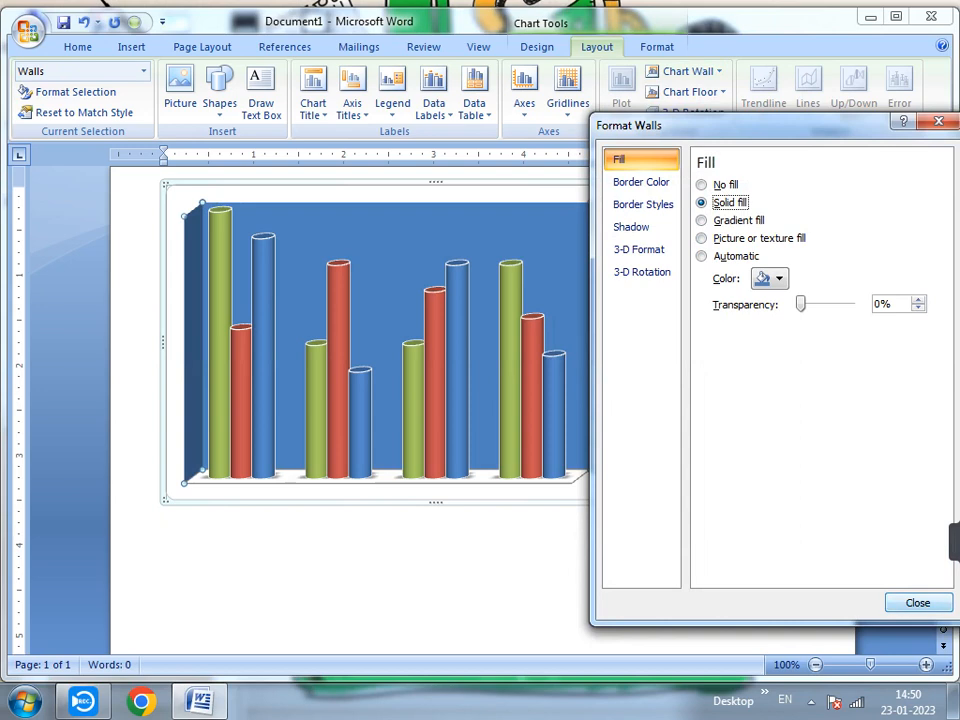
left_click(918, 603)
Step: Clear the blue wall fill with None, and set the chart wall to Show Chart Wall
left_click(684, 71)
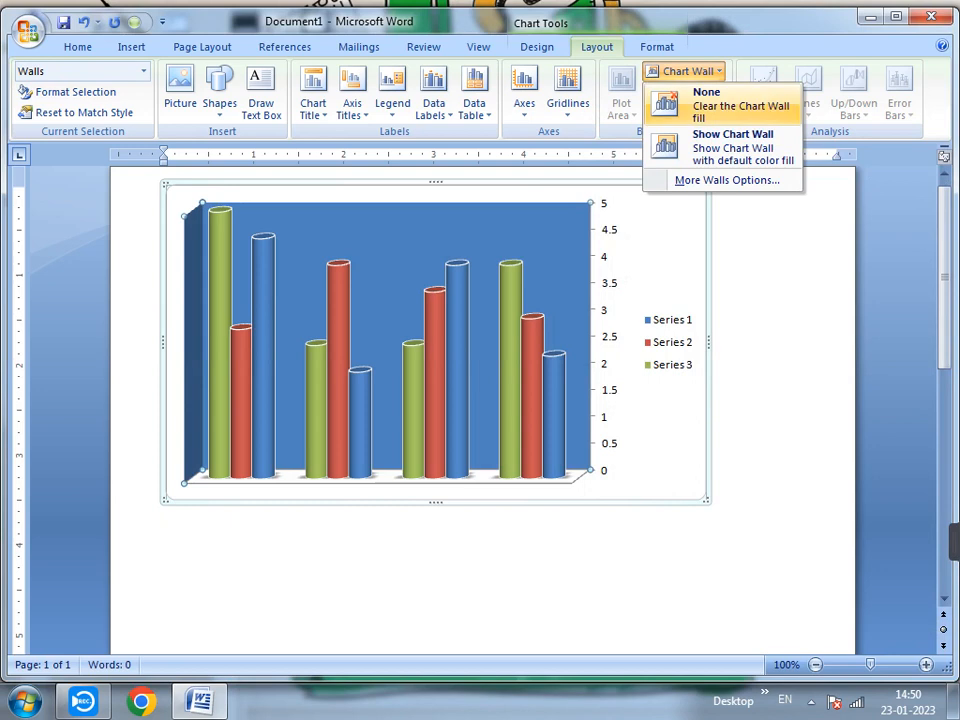
left_click(720, 104)
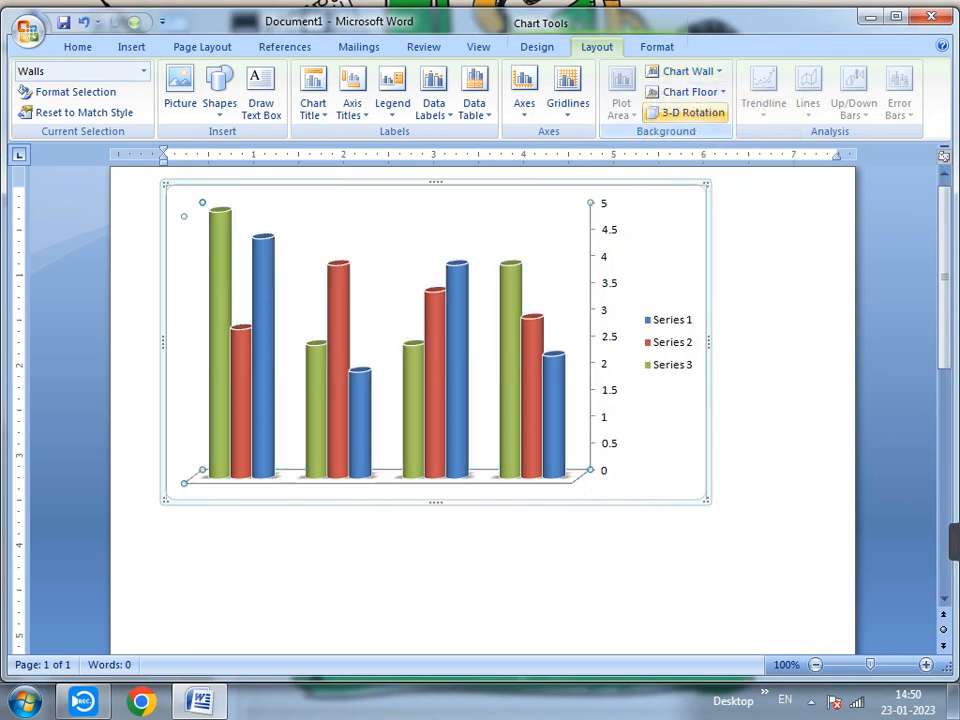
left_click(686, 71)
left_click(732, 147)
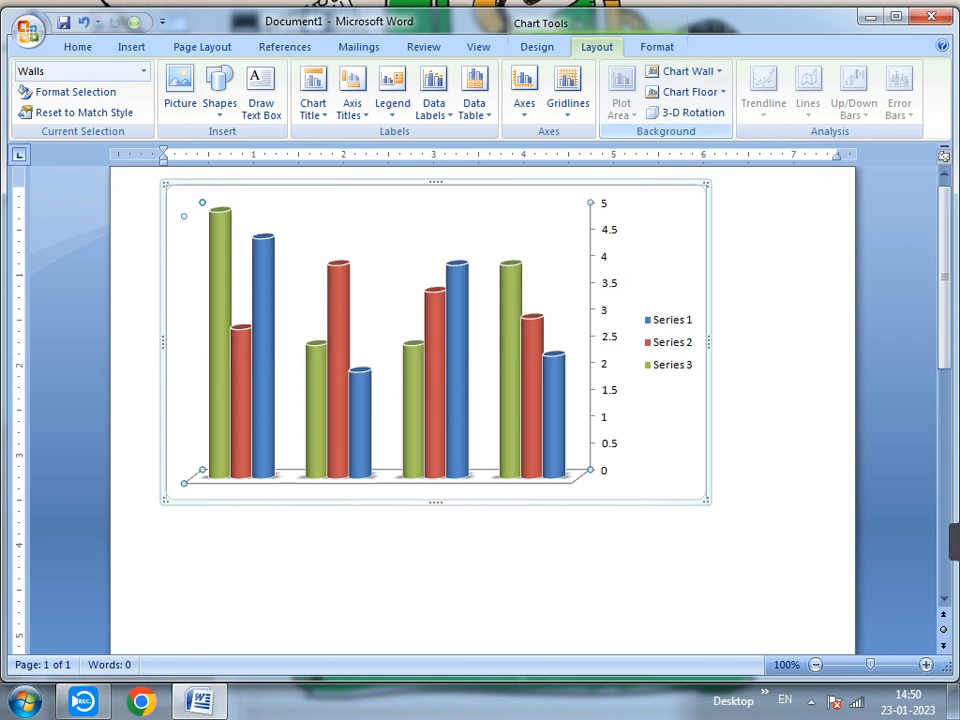
left_click(686, 71)
left_click(732, 147)
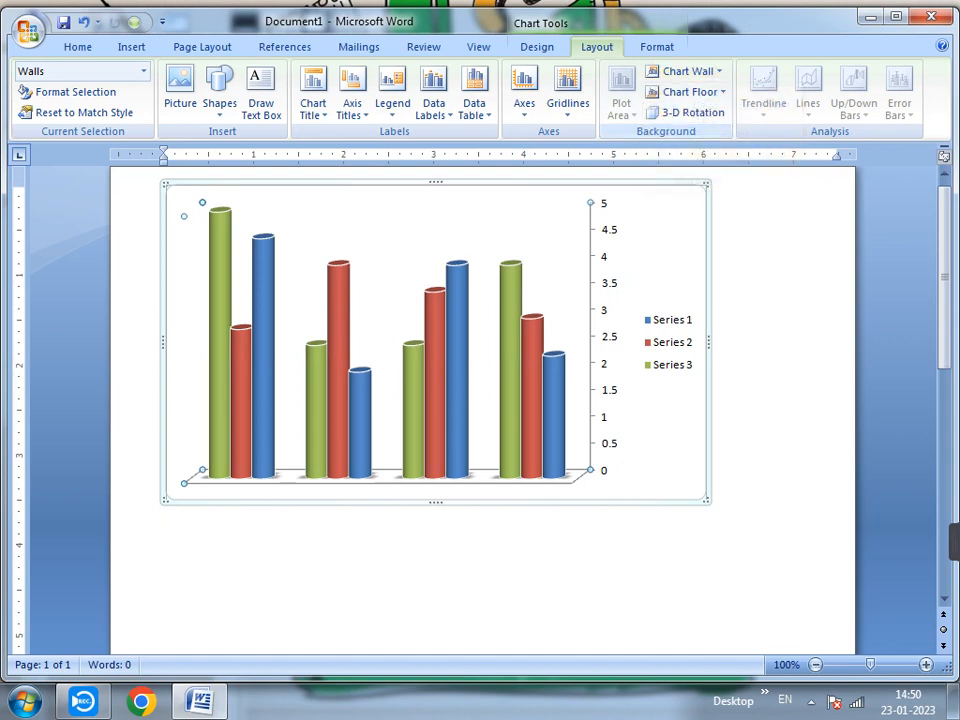
Step: Give the chart walls a solid fill in a light red theme color
left_click(686, 71)
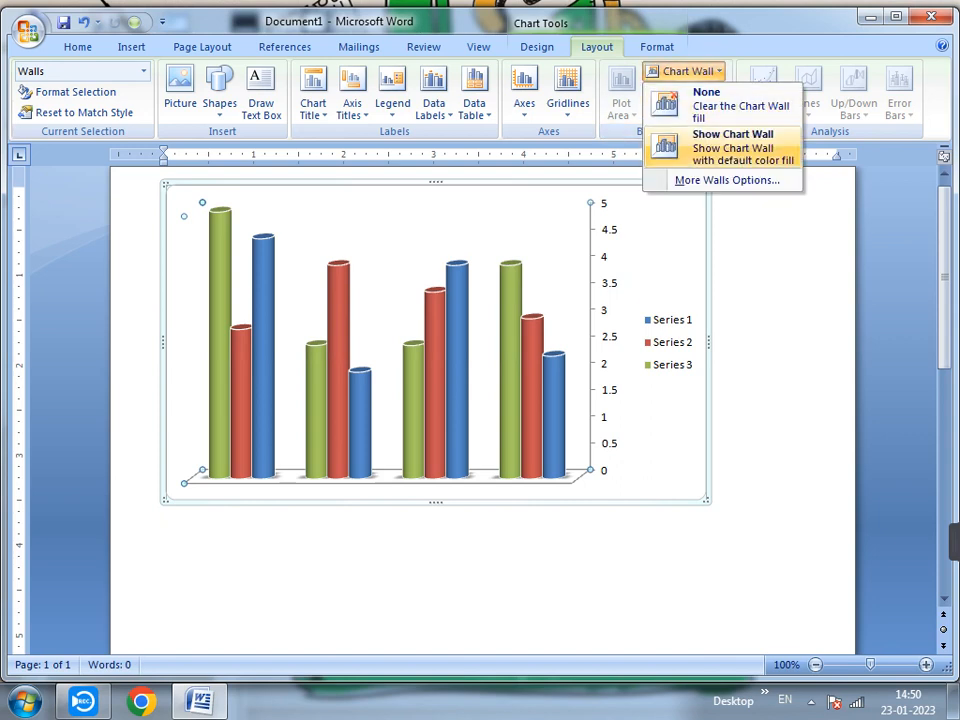
left_click(727, 180)
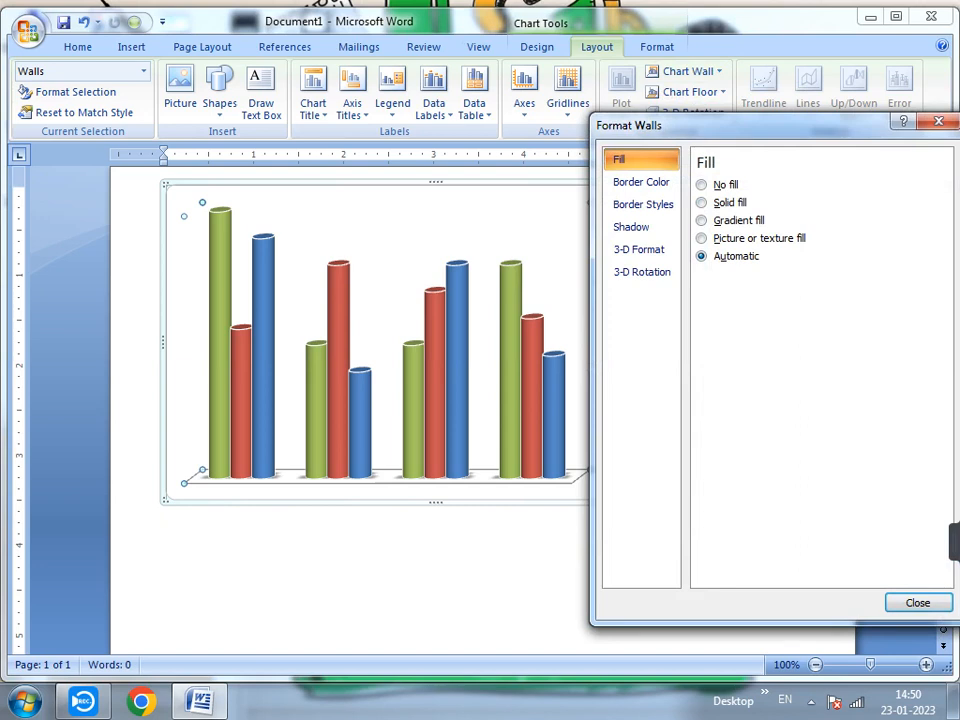
left_click(702, 203)
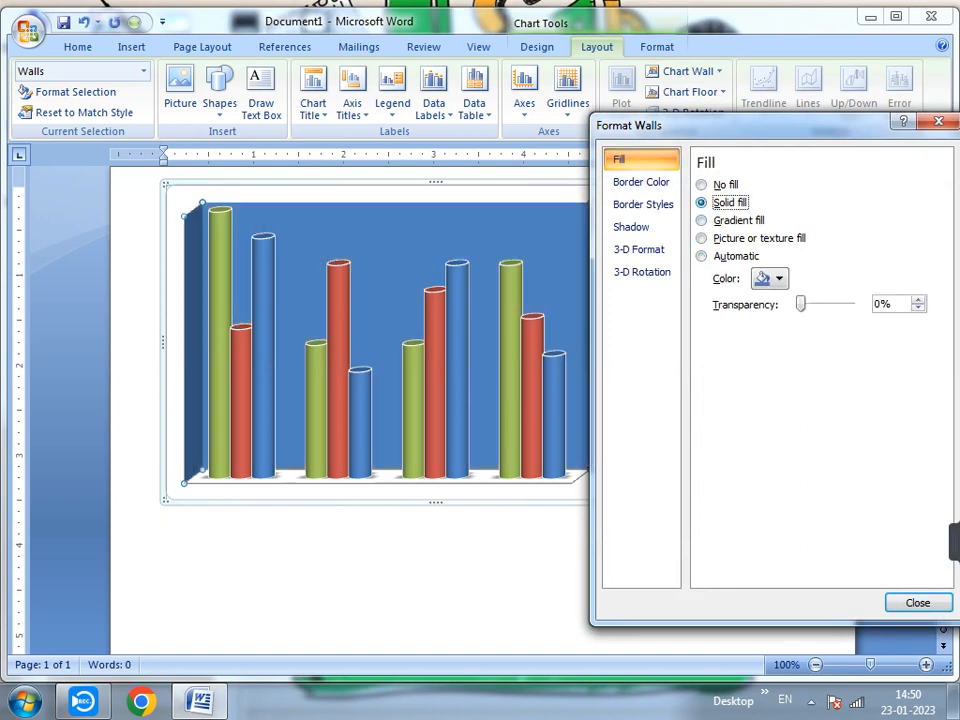
left_click(770, 279)
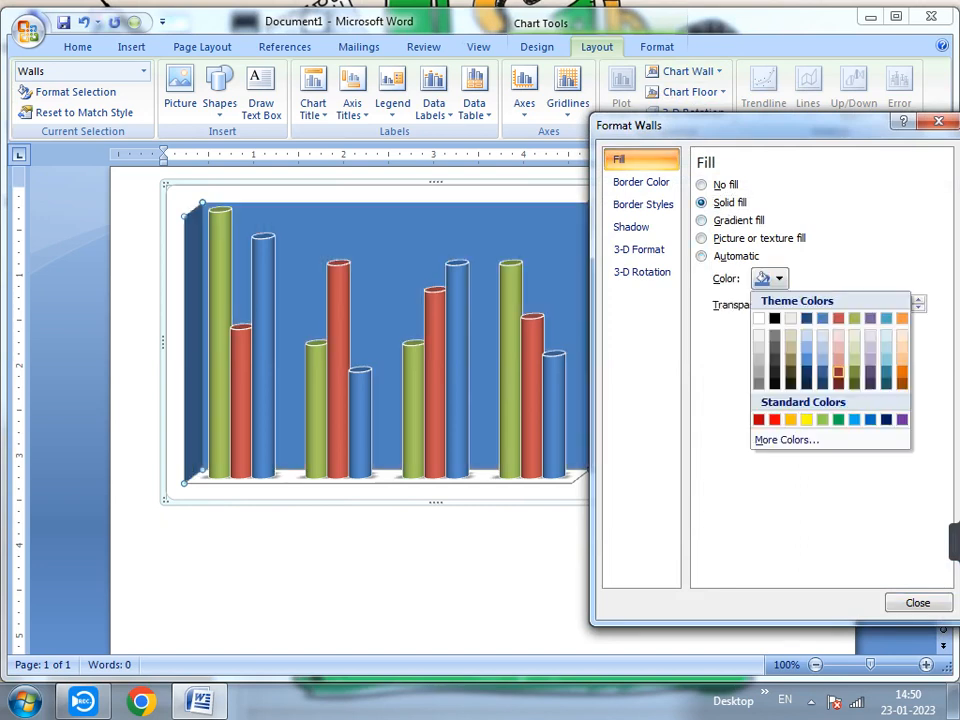
left_click(838, 346)
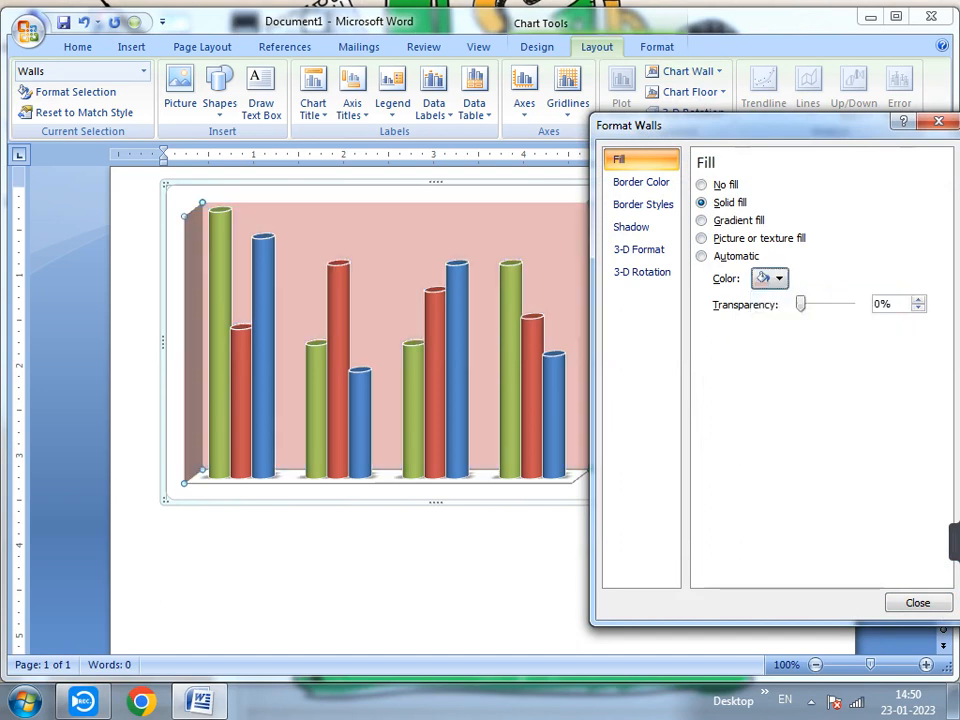
left_click(918, 602)
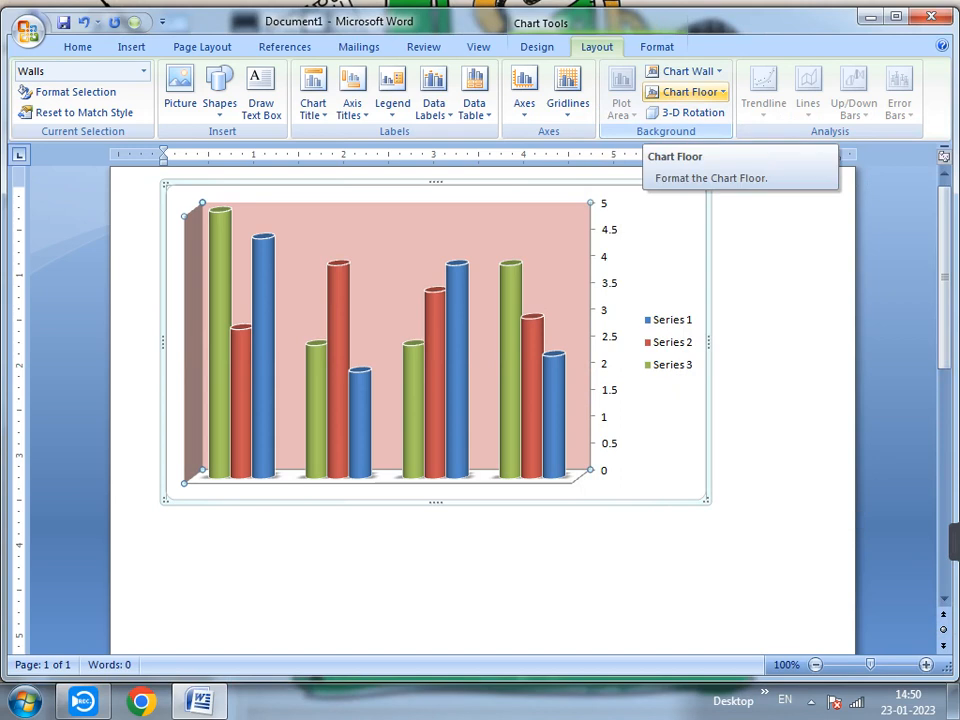
Step: Give the chart floor a solid fill in standard purple, and clear the floor fill with None
left_click(690, 92)
left_click(720, 160)
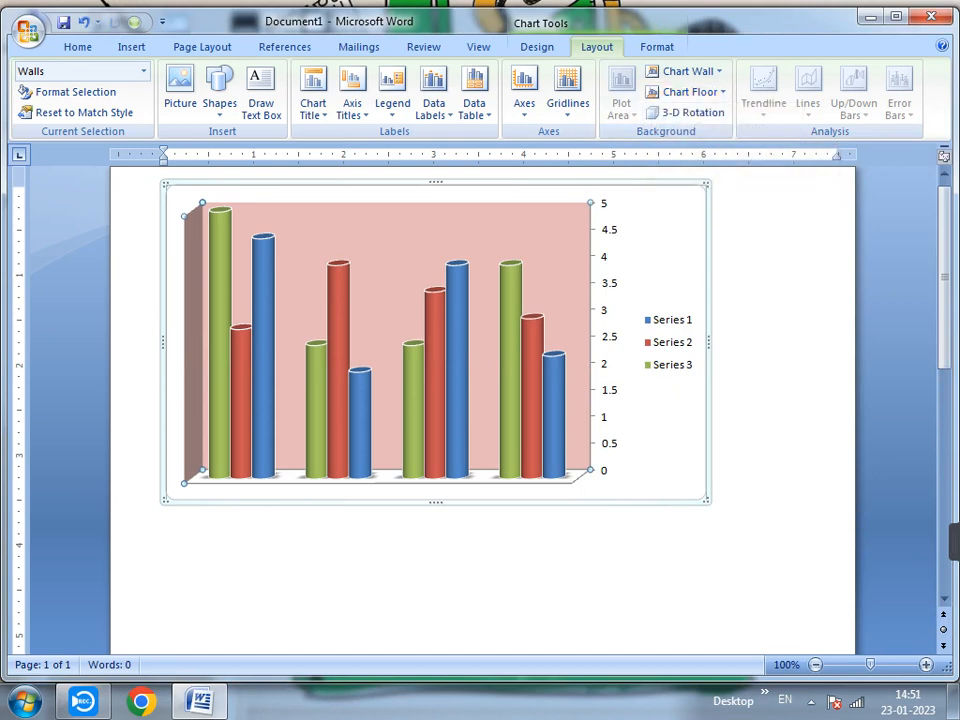
left_click(690, 92)
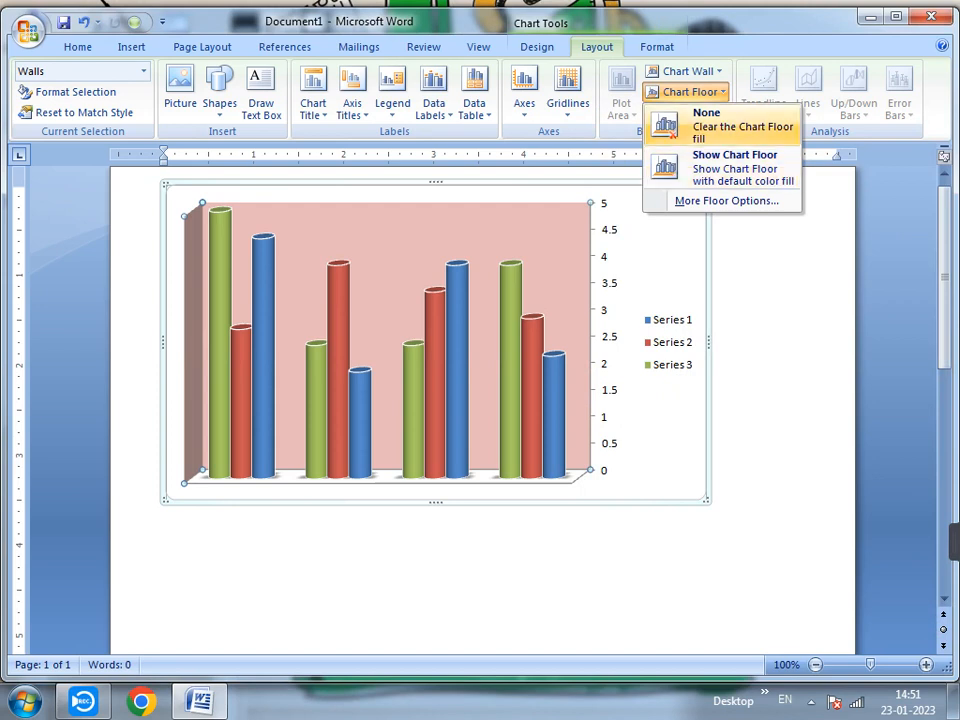
left_click(726, 201)
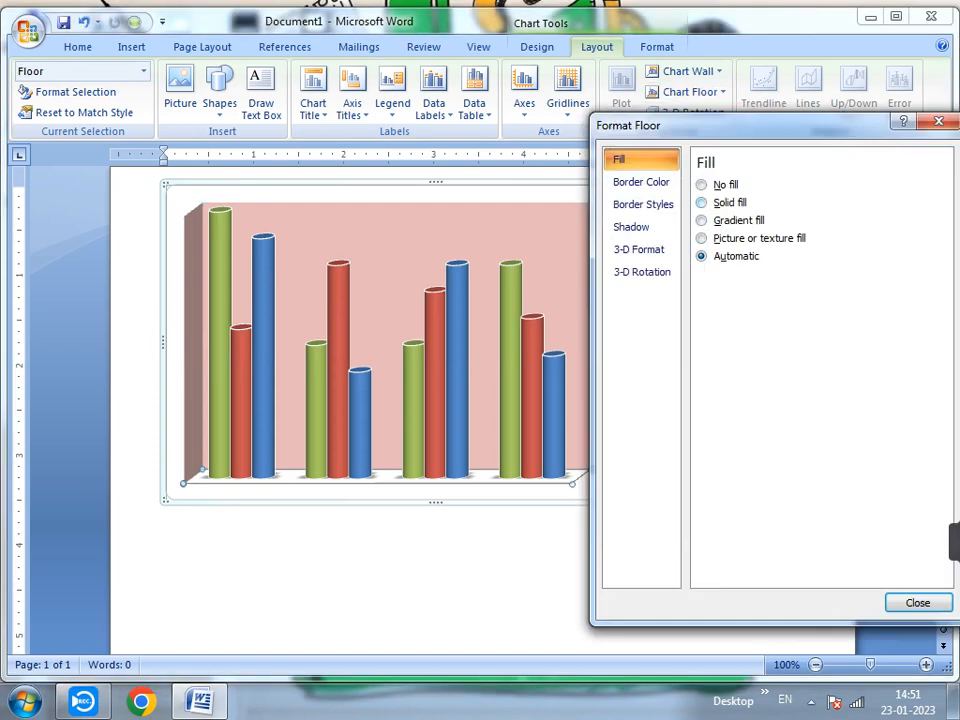
left_click(722, 203)
left_click(770, 279)
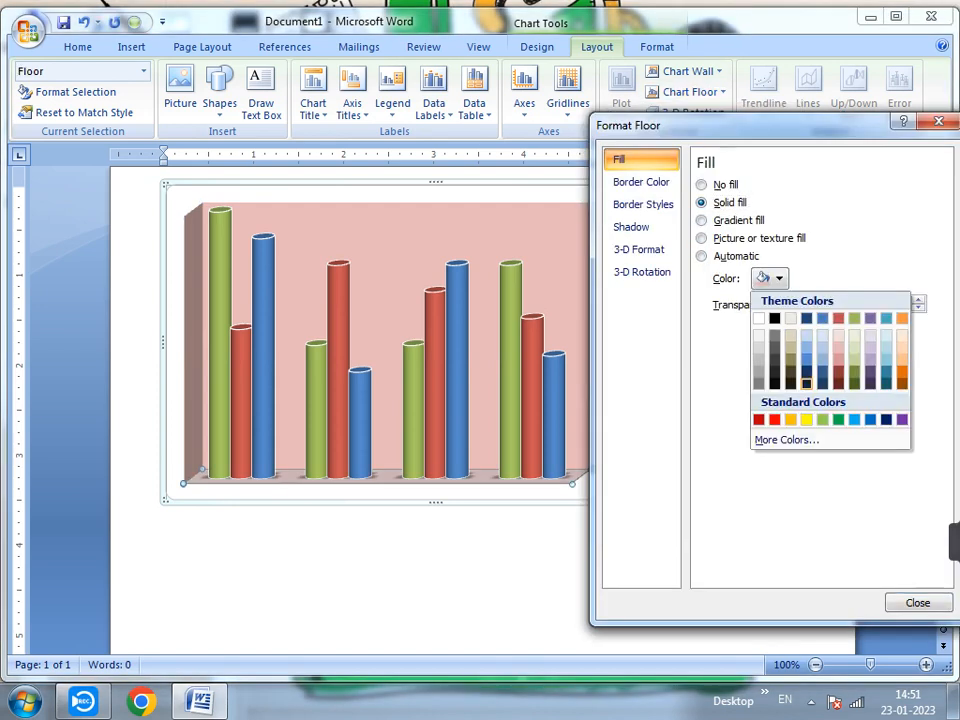
left_click(902, 419)
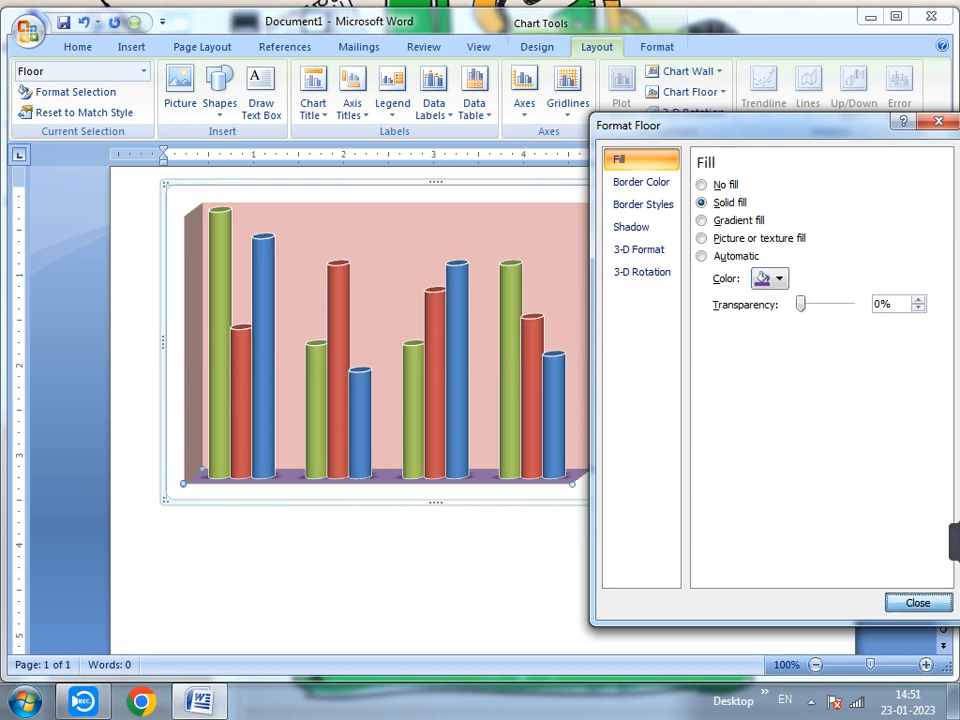
left_click(918, 602)
left_click(690, 91)
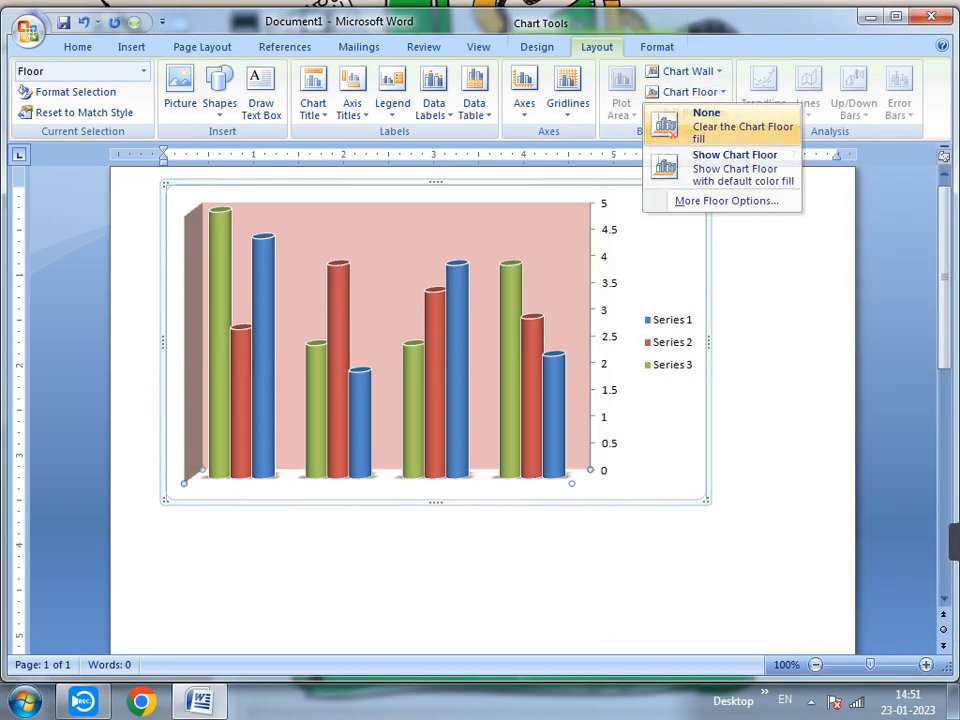
left_click(720, 125)
Step: Set the depth in the chart's 3-D rotation settings to 125 % of base
left_click(690, 112)
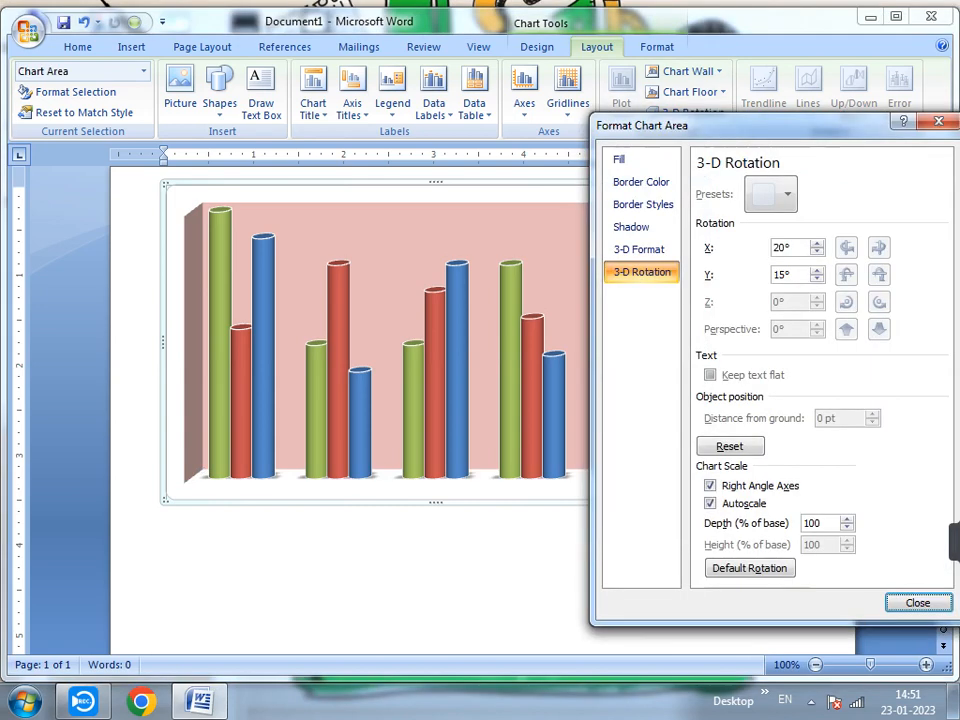
left_click_drag(765, 125, 555, 120)
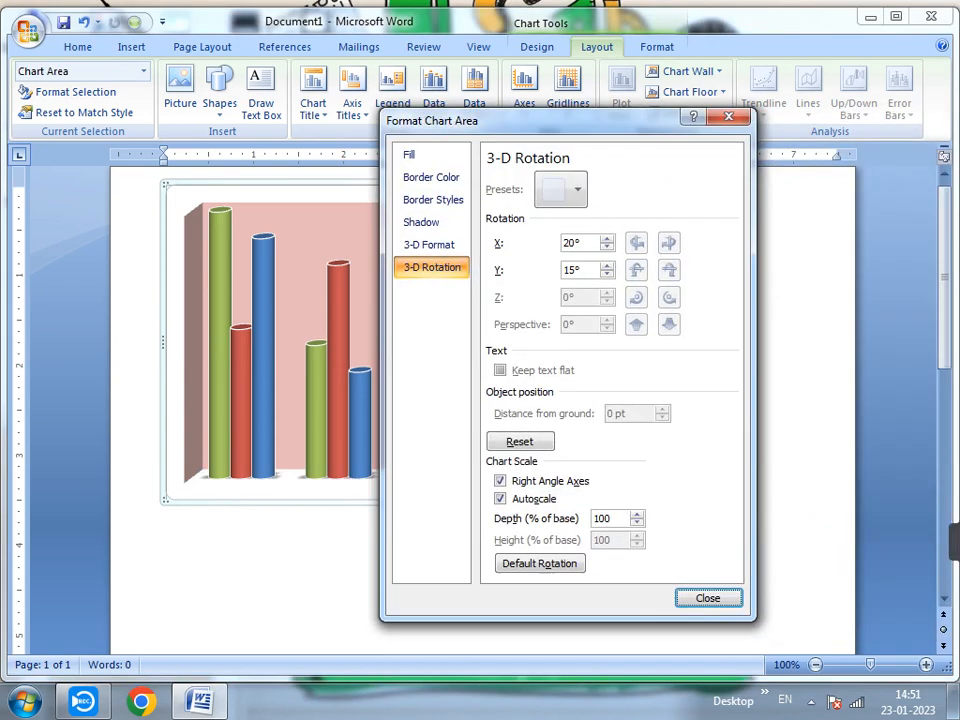
left_click_drag(614, 519, 574, 514)
type("15")
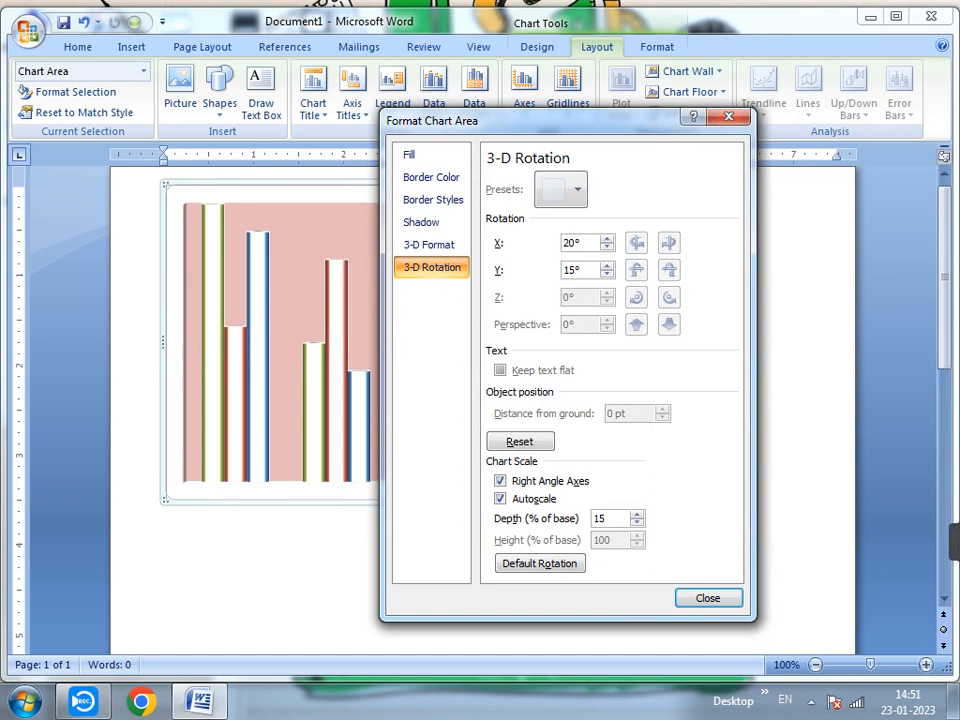
key("BackSpace")
type("25")
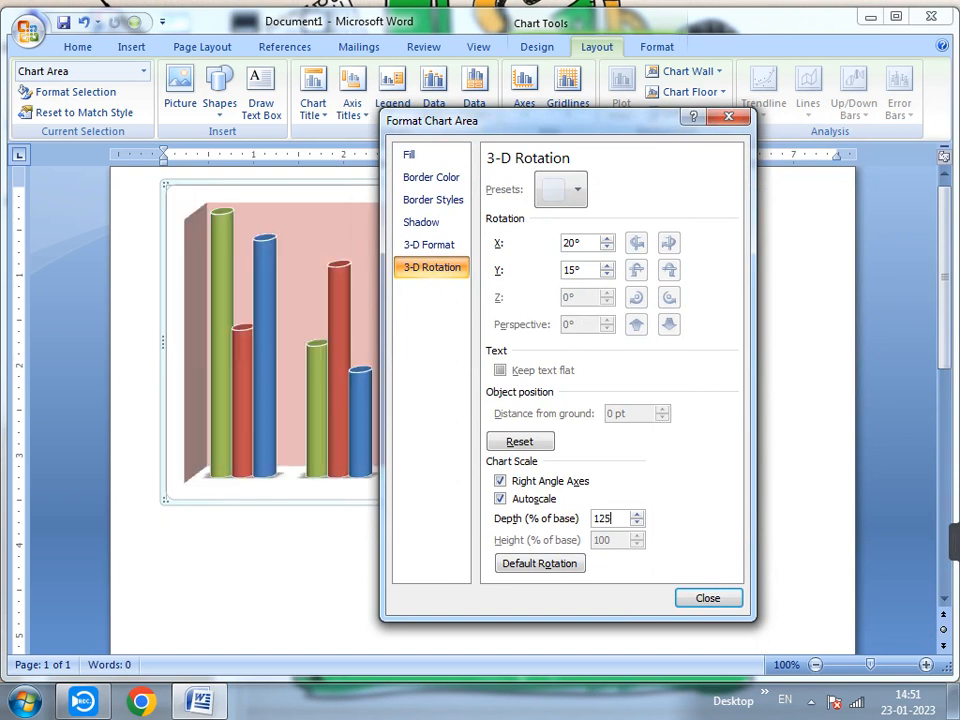
left_click(708, 598)
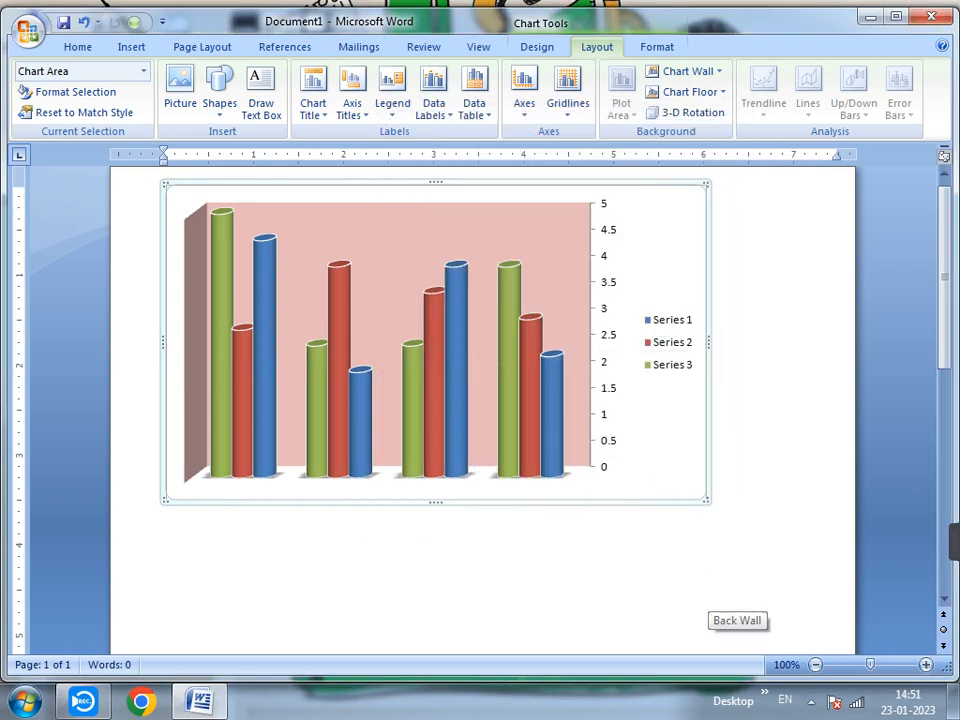
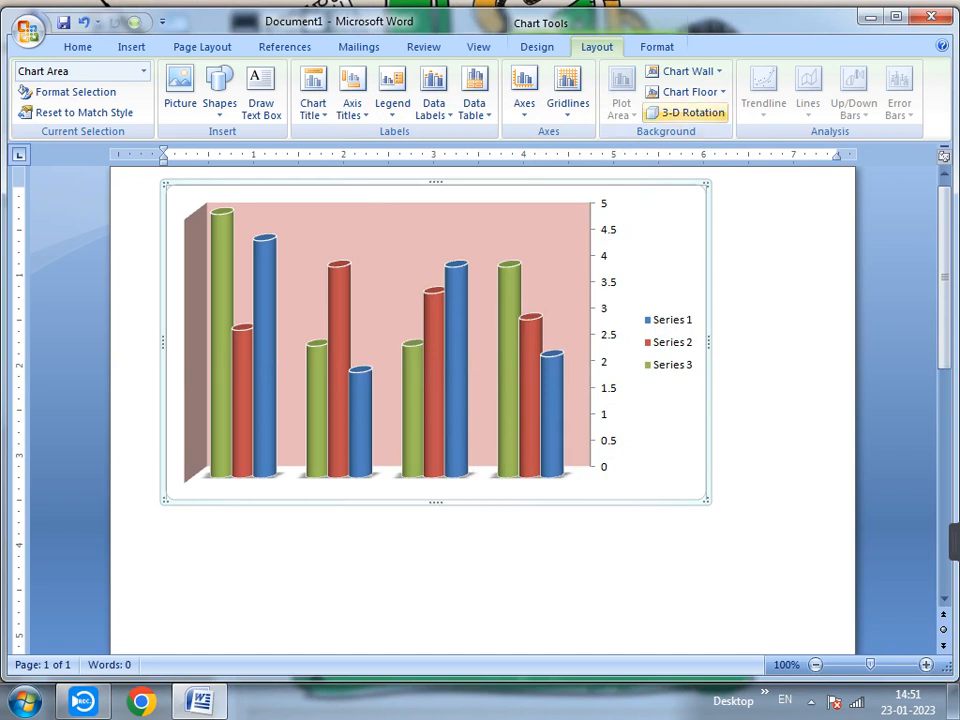
Step: Increase the chart's 3-D depth to 150 % of base
left_click(690, 112)
left_click_drag(580, 120, 748, 137)
left_click(805, 531)
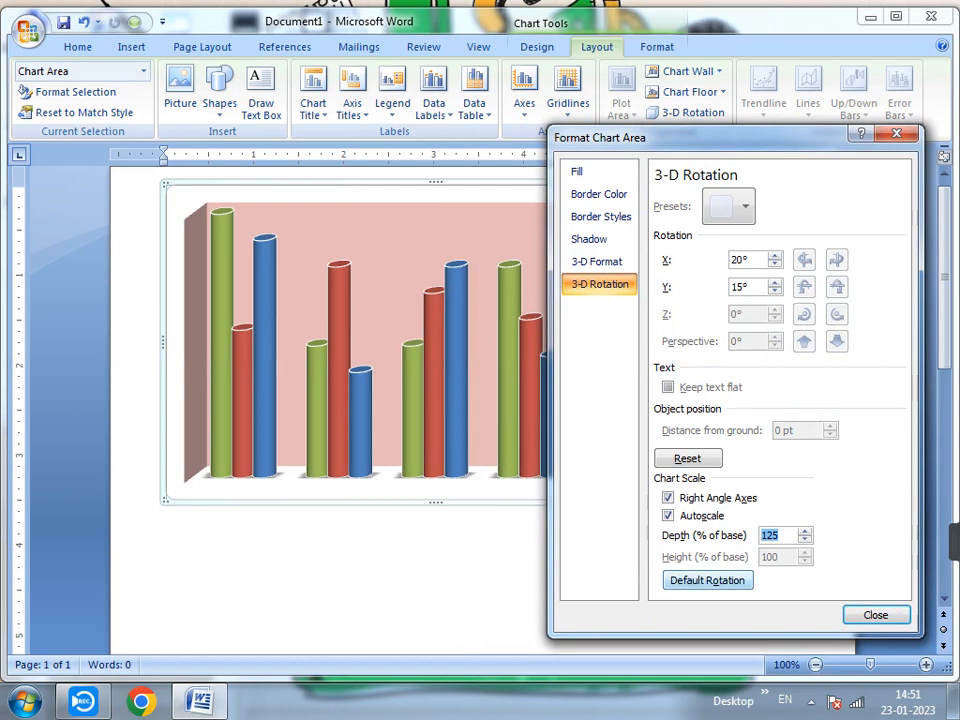
type("150")
key("Return")
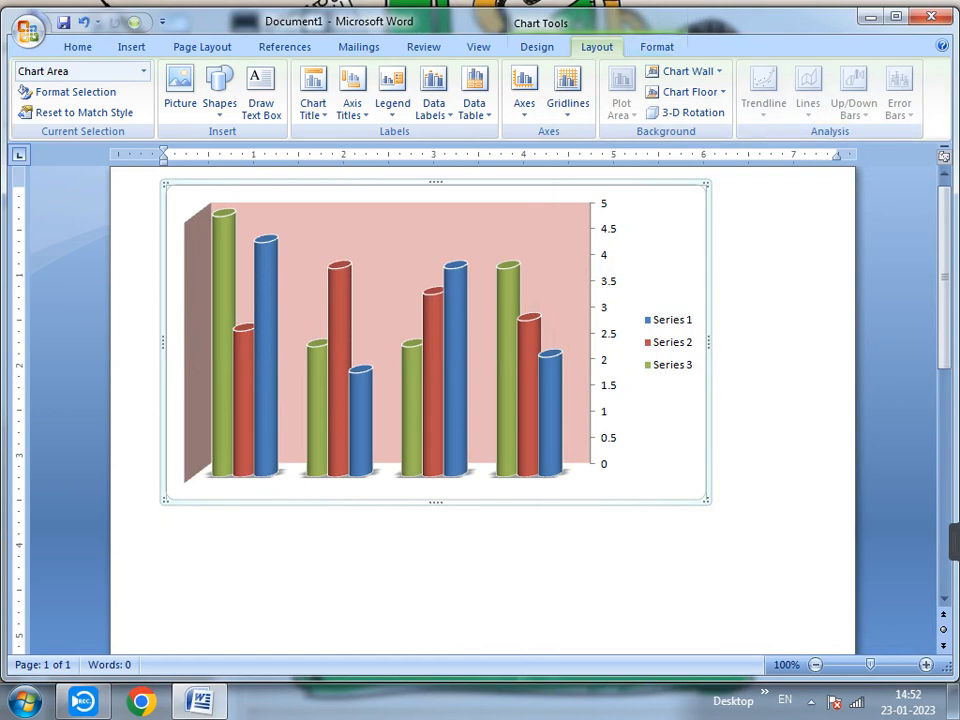
Step: Apply the red-outlined WordArt style to the chart text, and position the chart at the top center of the page with text wrapping
left_click(657, 46)
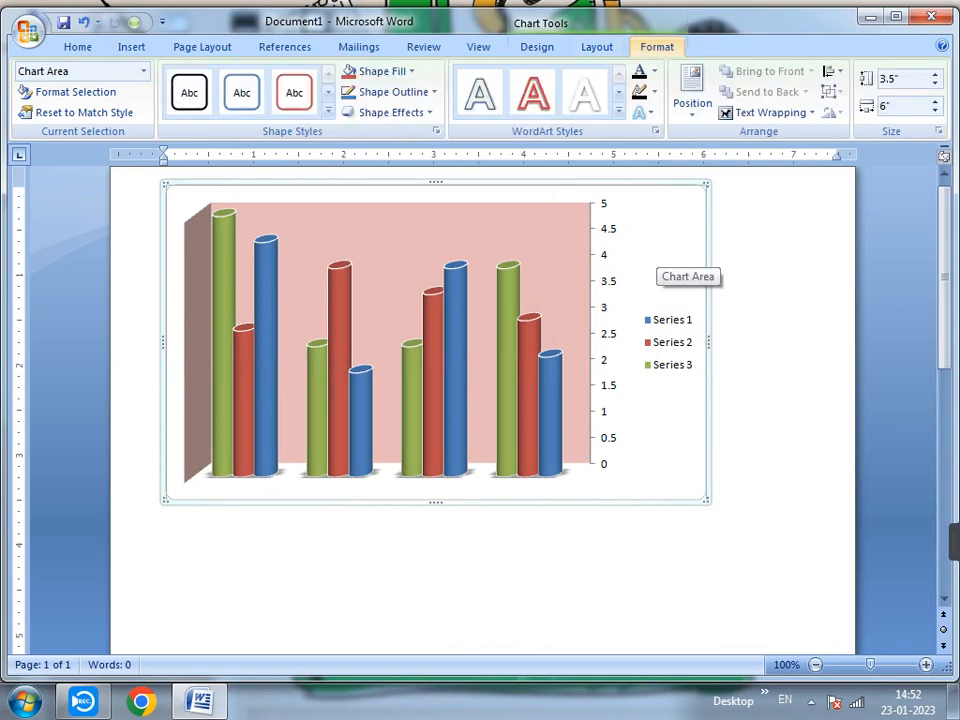
left_click(533, 94)
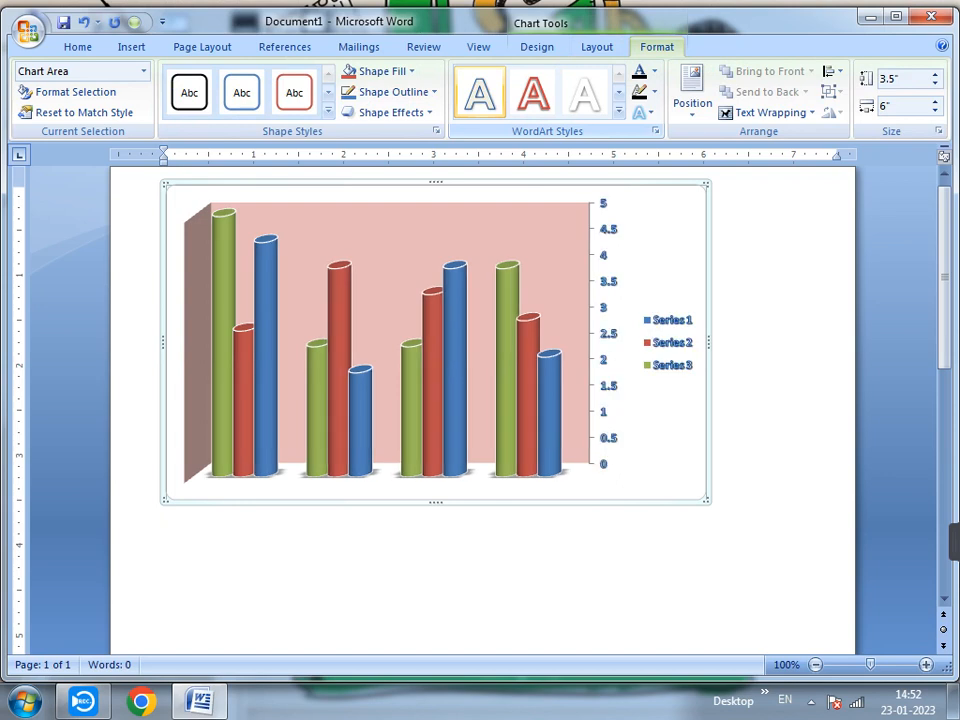
left_click(618, 111)
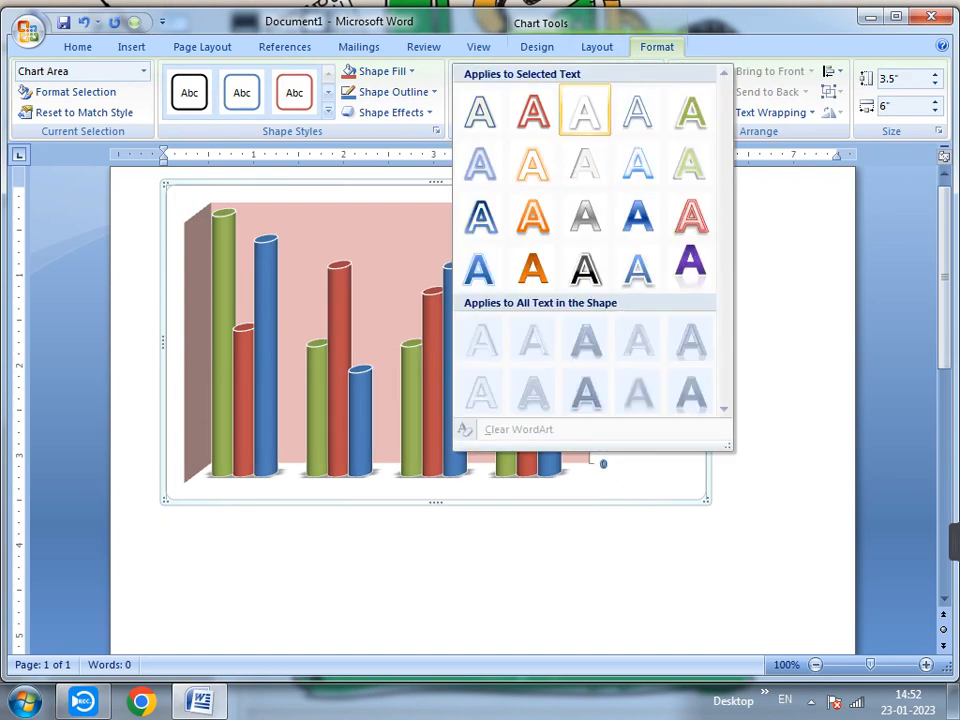
left_click(533, 111)
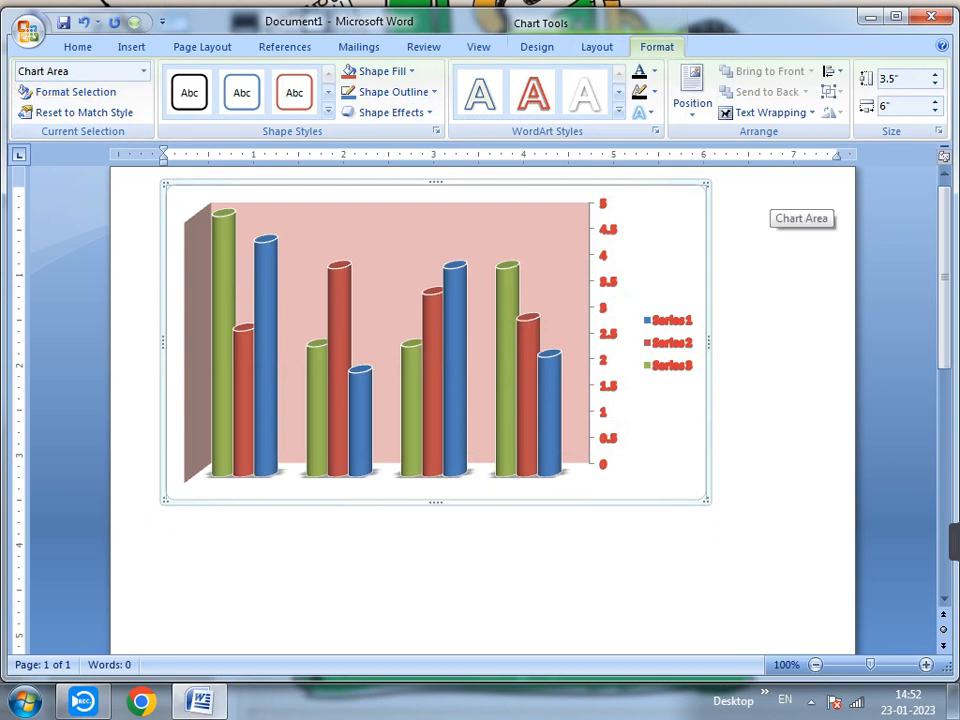
left_click(692, 92)
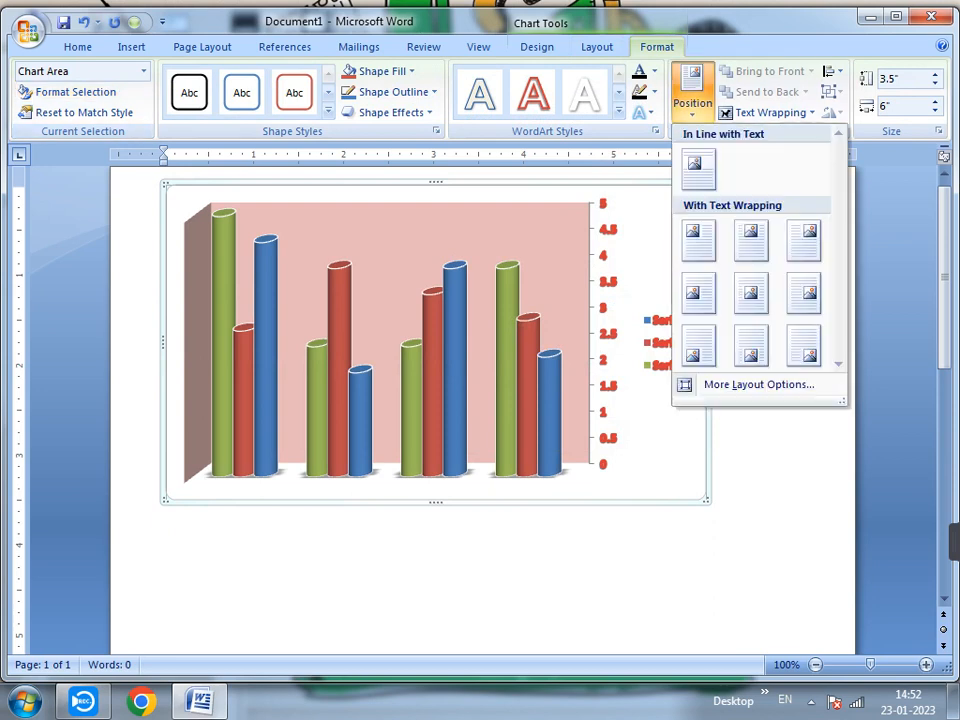
left_click(751, 238)
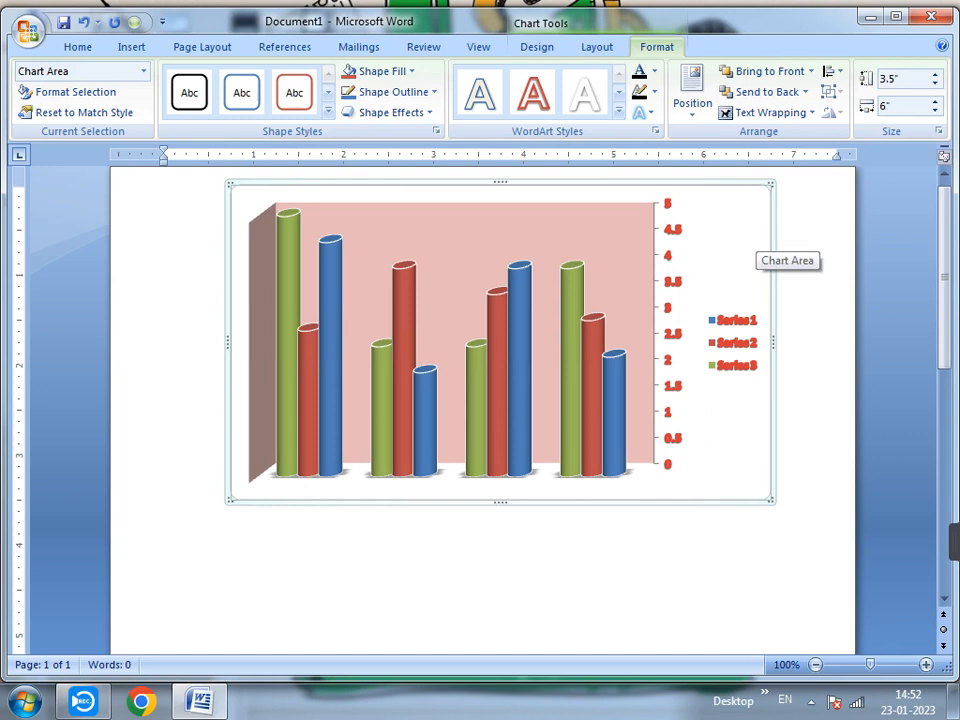
Step: Position the chart at the top left of the page with text wrapping, and move it slightly right and lower on the page
left_click(692, 92)
left_click(698, 238)
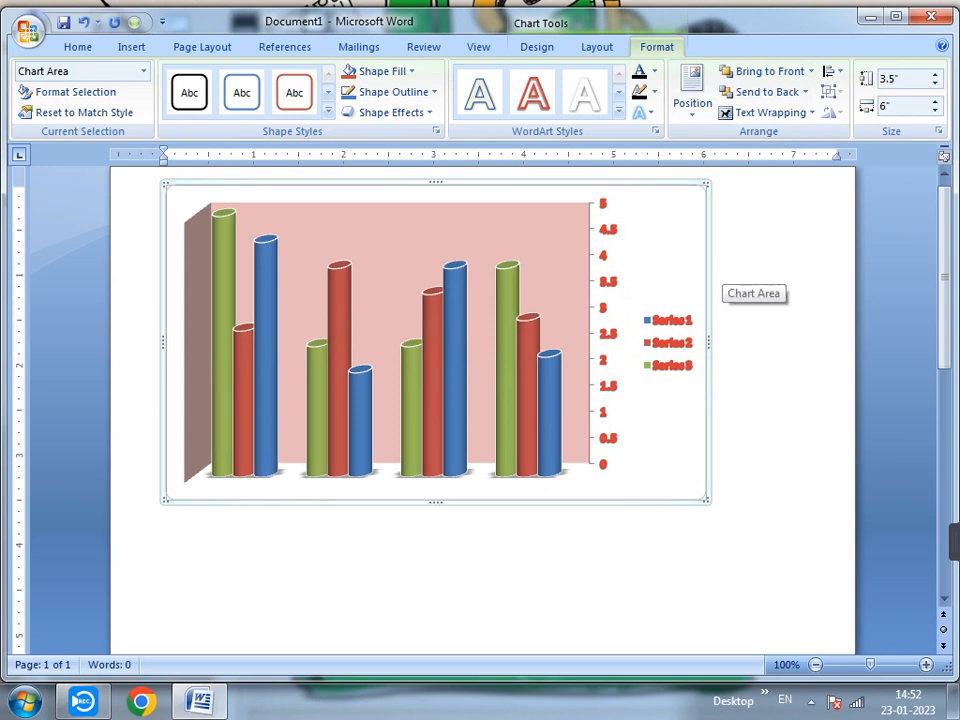
left_click_drag(520, 205, 537, 321)
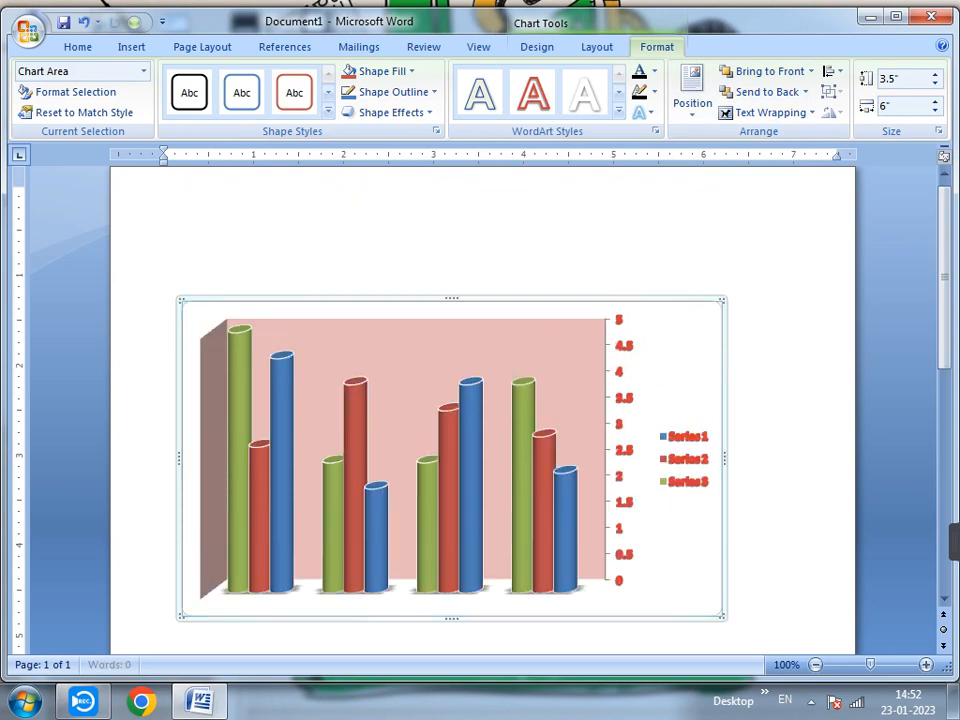
Step: Draw a rounded rectangle about 2.65" wide and 1.69" high overlapping the upper-left part of the chart
left_click(131, 47)
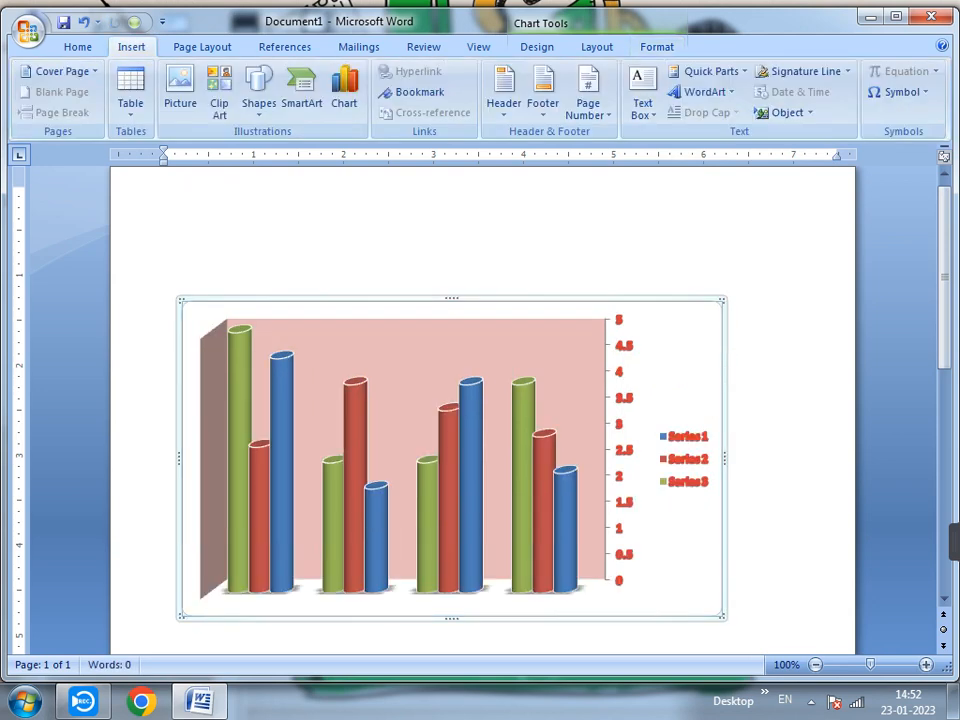
left_click(260, 100)
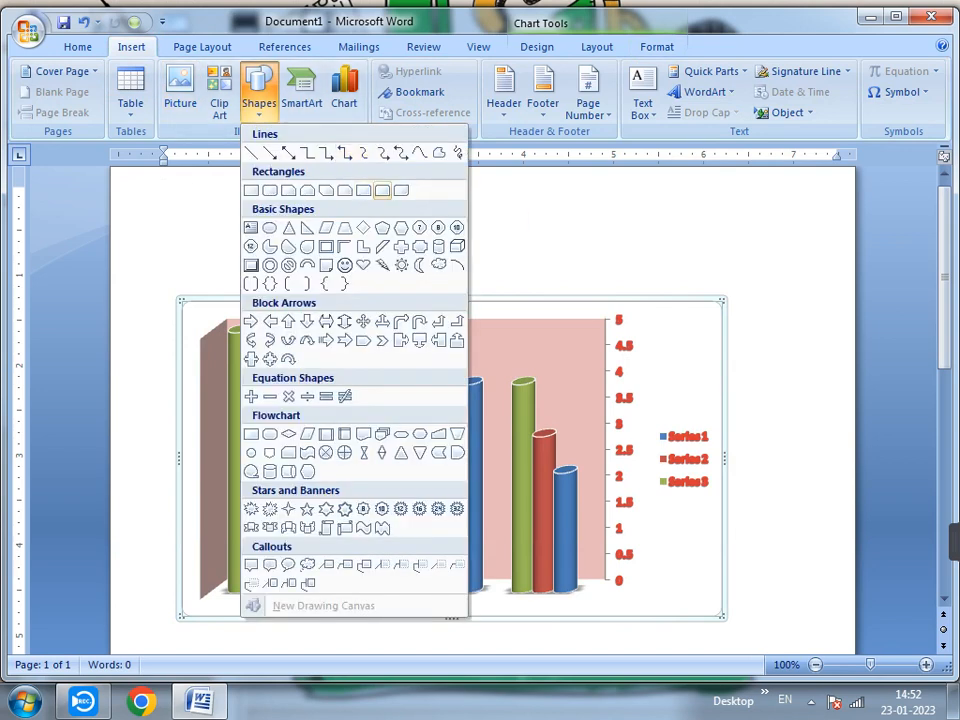
left_click(382, 190)
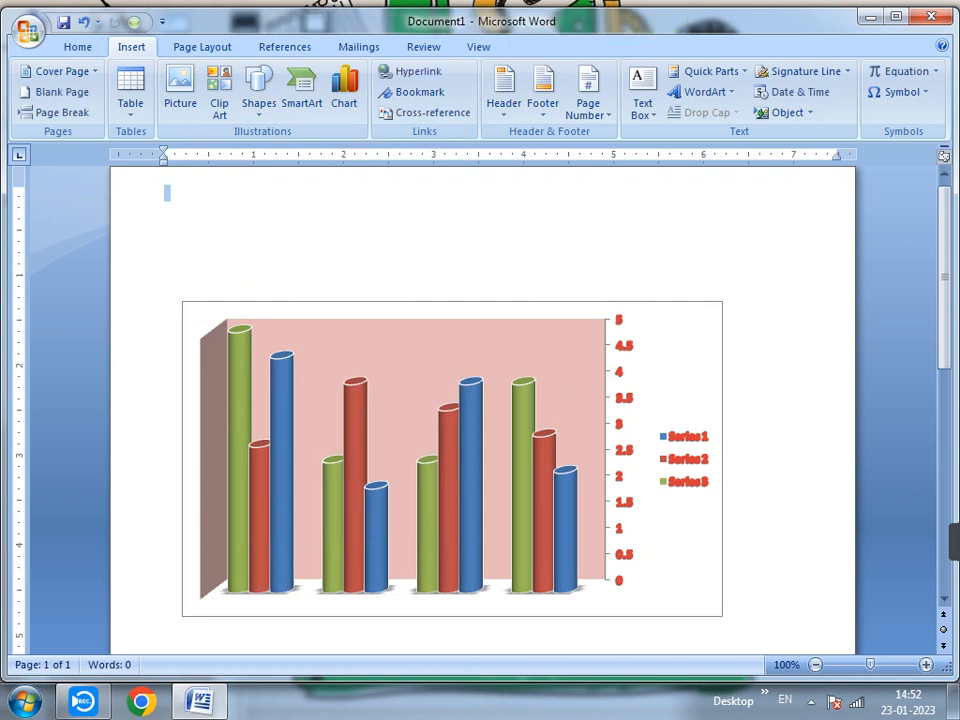
left_click(259, 92)
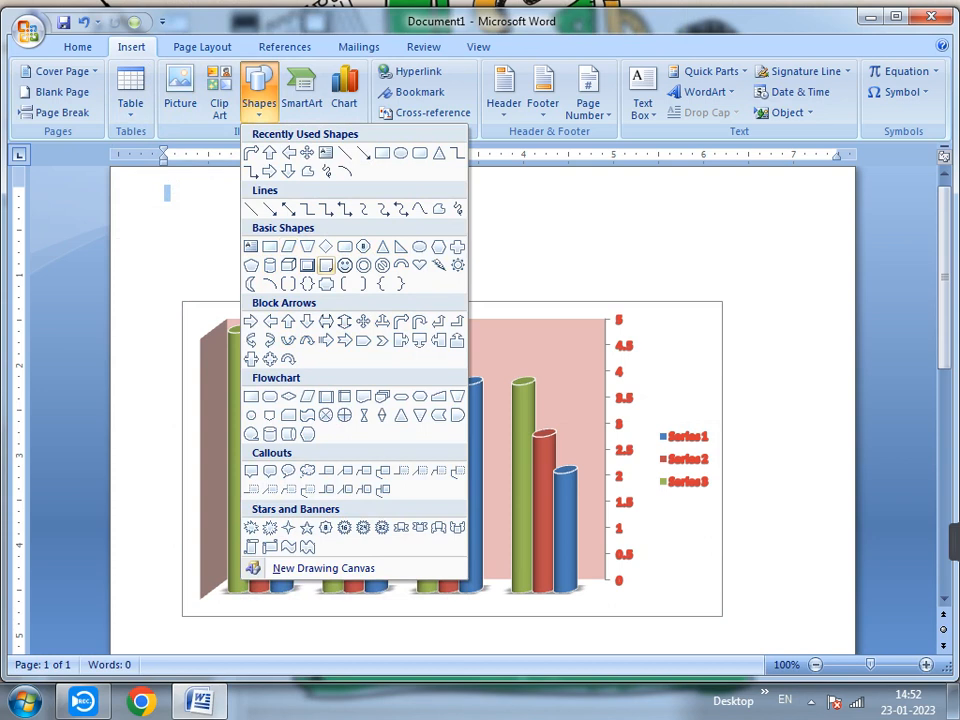
left_click(344, 246)
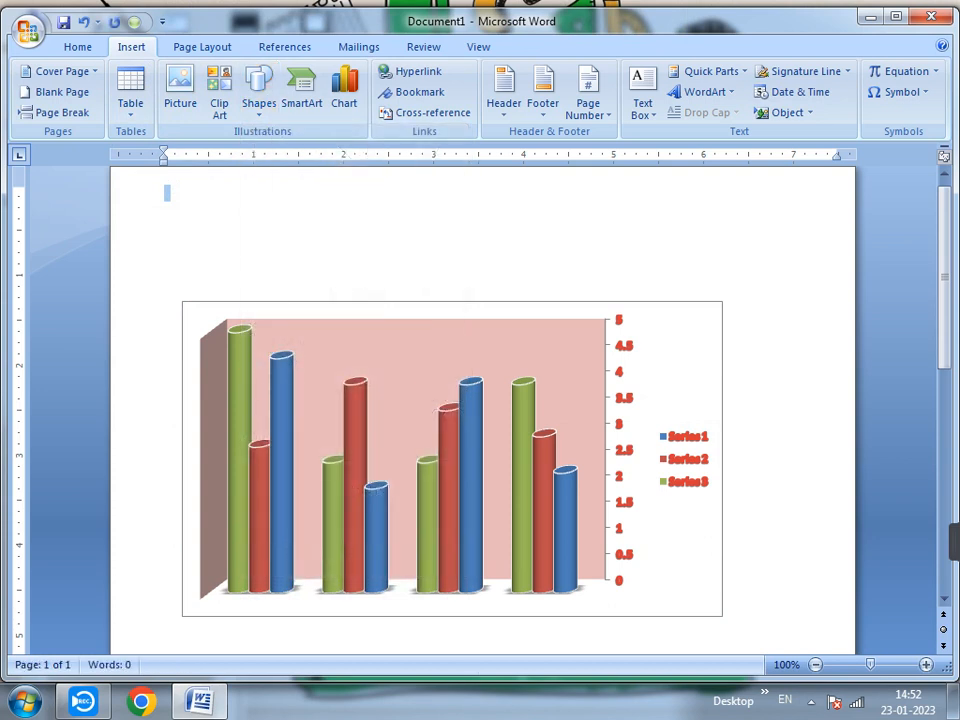
left_click_drag(184, 278, 422, 430)
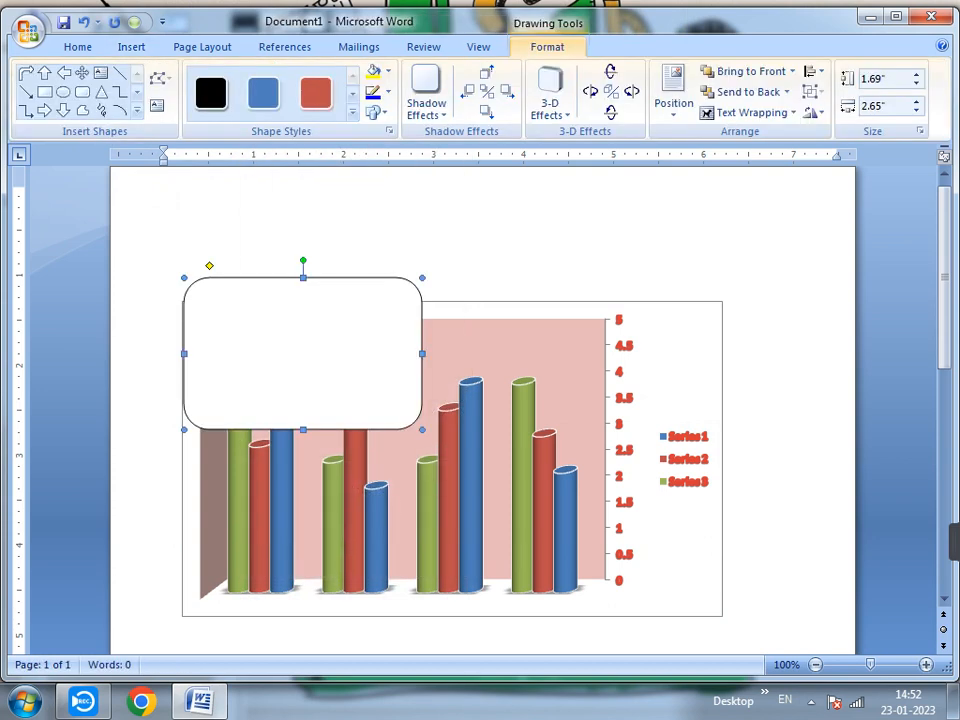
Step: Alternate the rounded rectangle's stacking order between behind and in front of the chart, ending with it in front
left_click(748, 91)
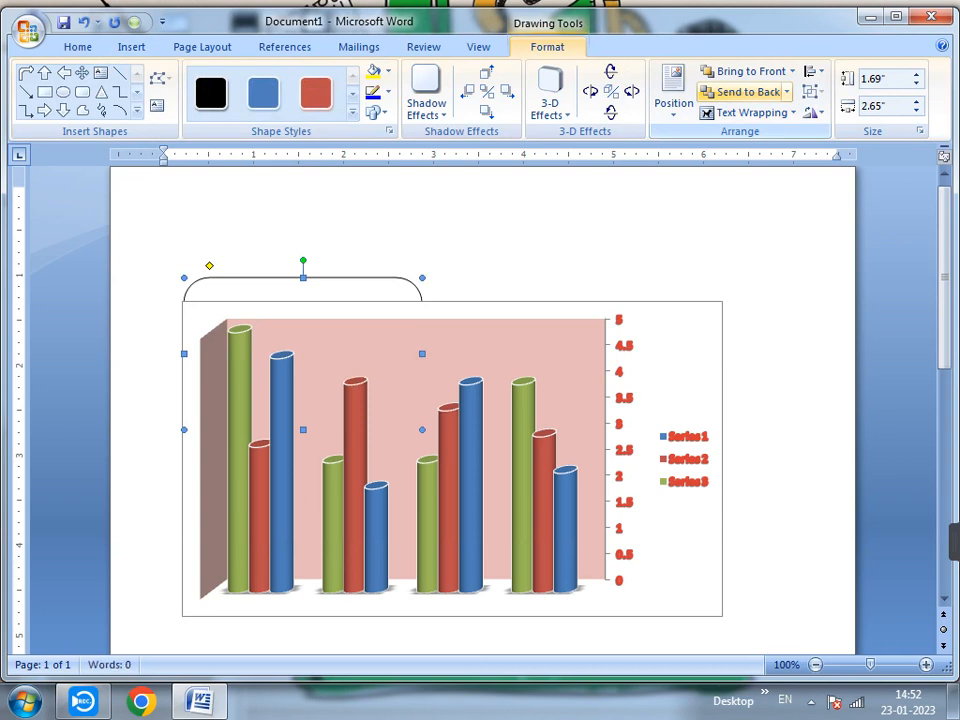
left_click(748, 71)
left_click(748, 91)
left_click(748, 71)
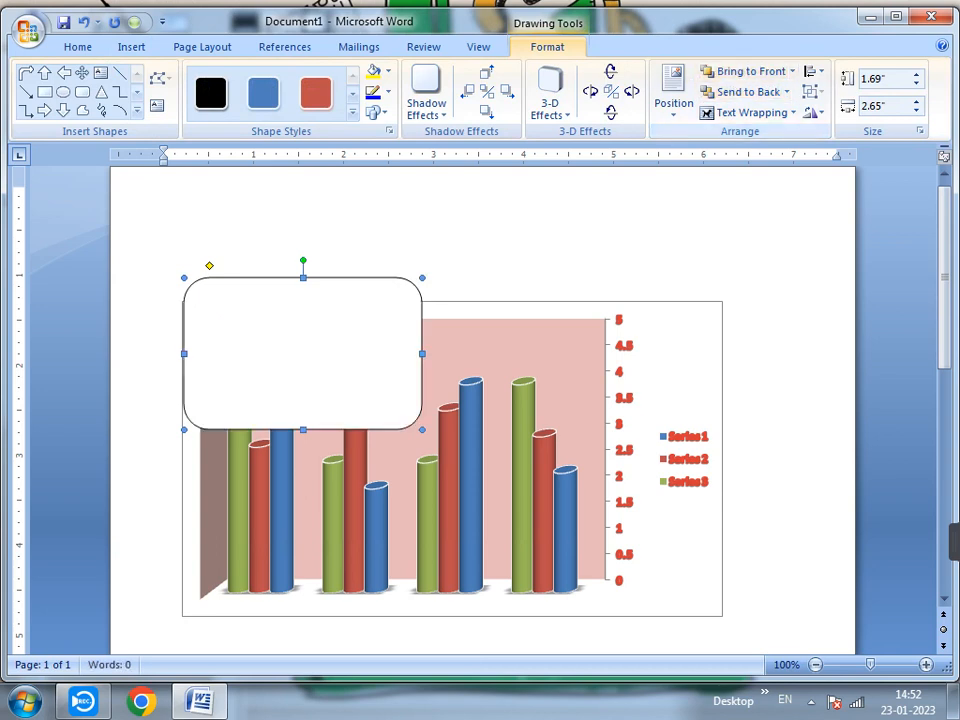
Step: Move the rounded rectangle over the chart's upper-right corner and send it to the back
left_click_drag(303, 353, 303, 362)
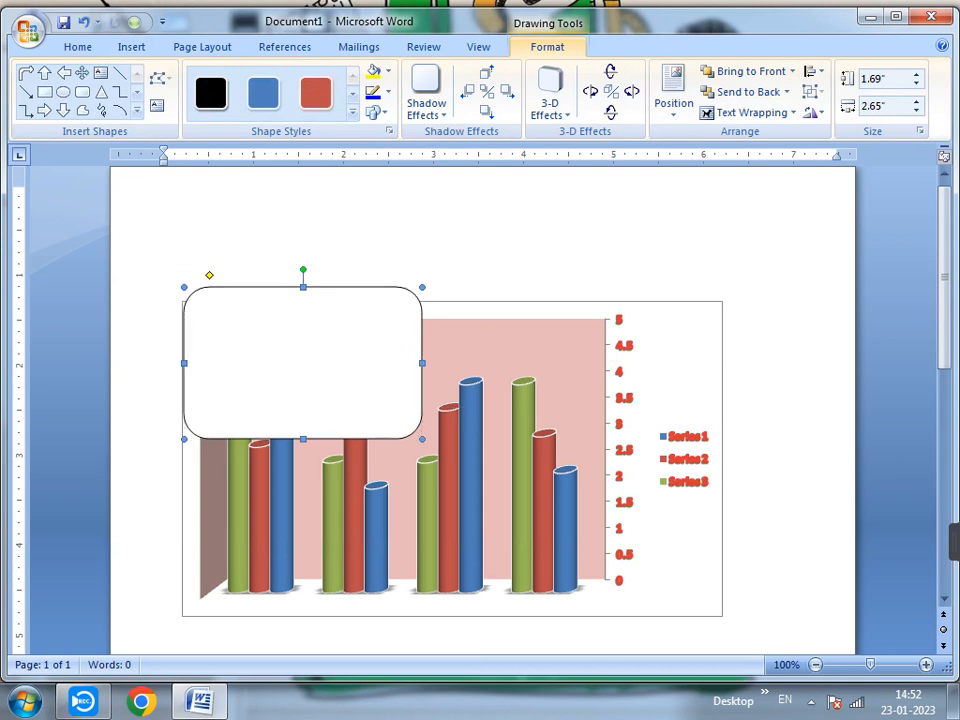
left_click_drag(240, 311, 560, 310)
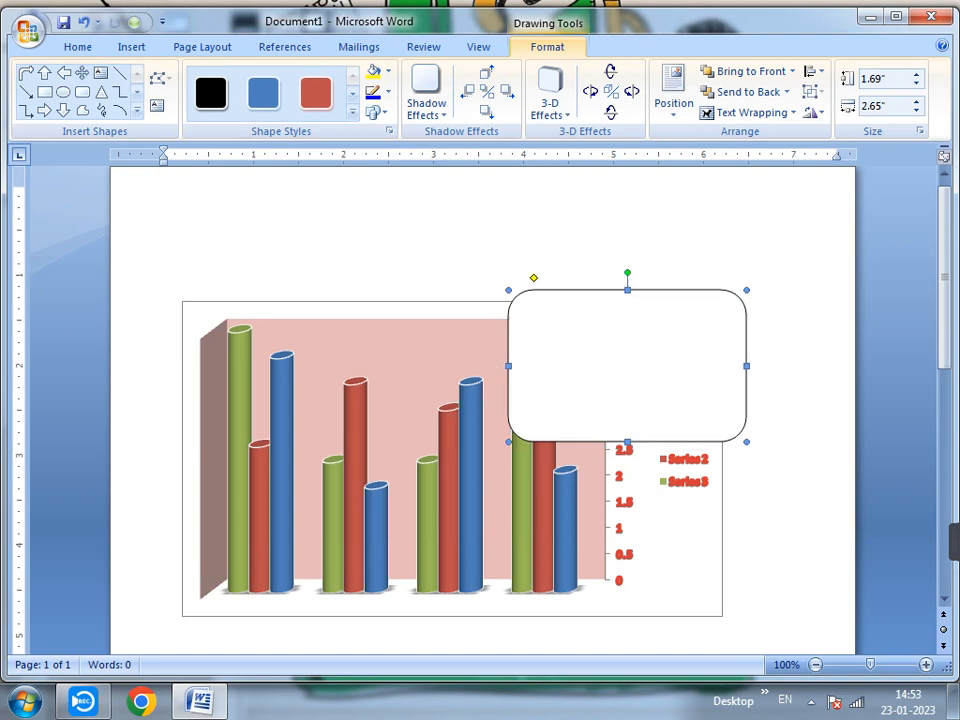
left_click(748, 91)
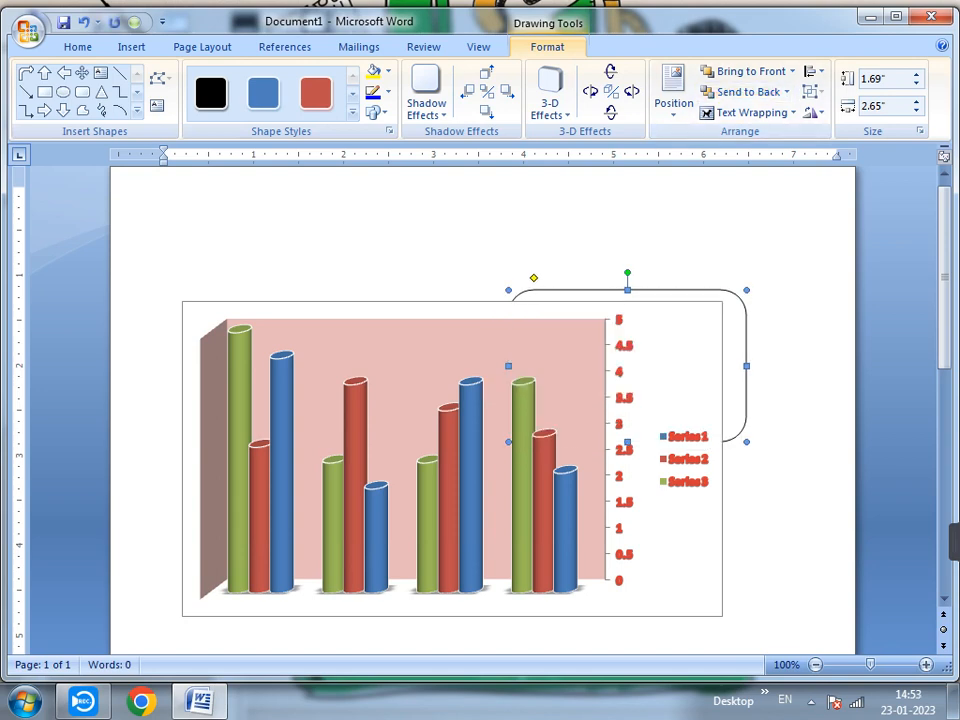
Step: Select the chart, send it to the back, and bring it to the front of the rounded rectangle again
left_click(590, 390)
left_click(657, 46)
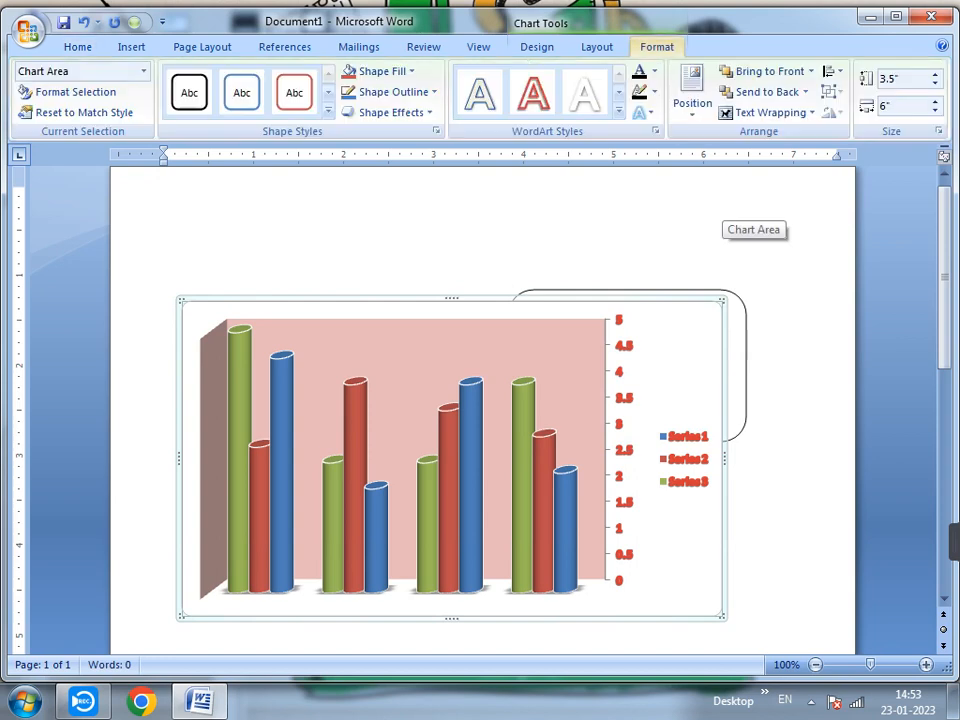
left_click(760, 91)
left_click(765, 71)
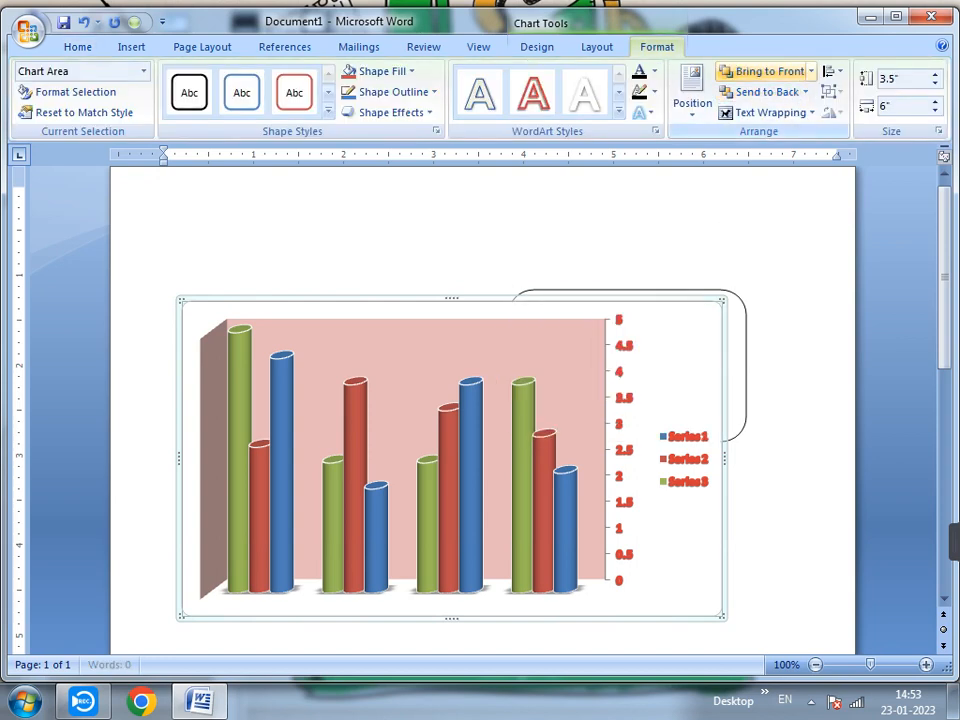